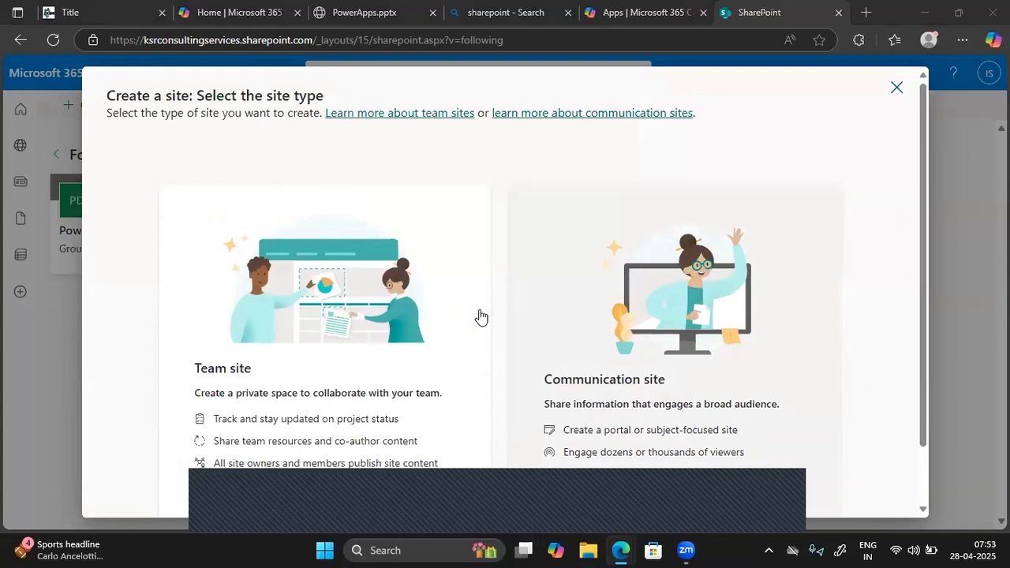
Choose the Team site type and use the Standard team template for the new site.
click(479, 315)
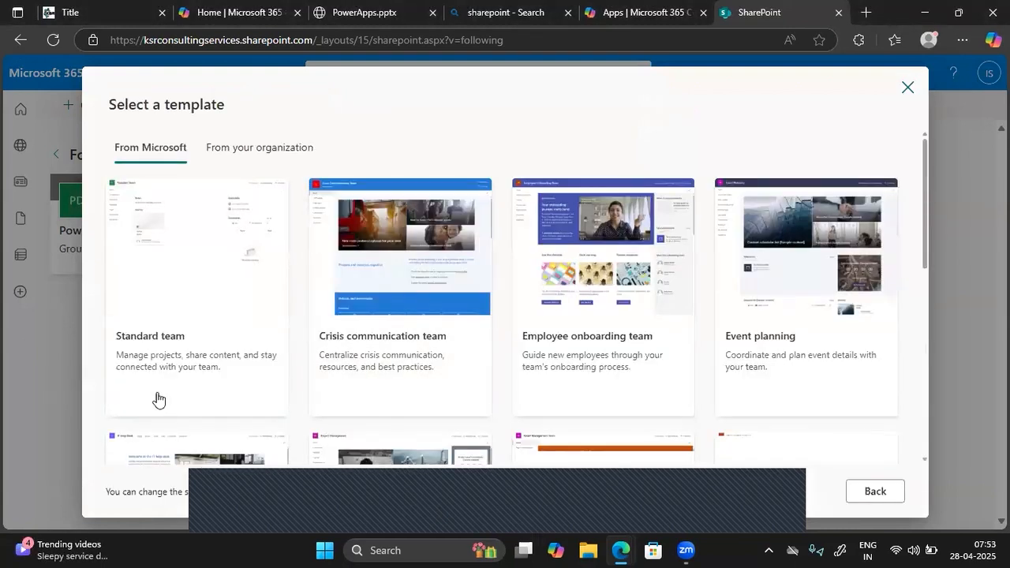
click(875, 492)
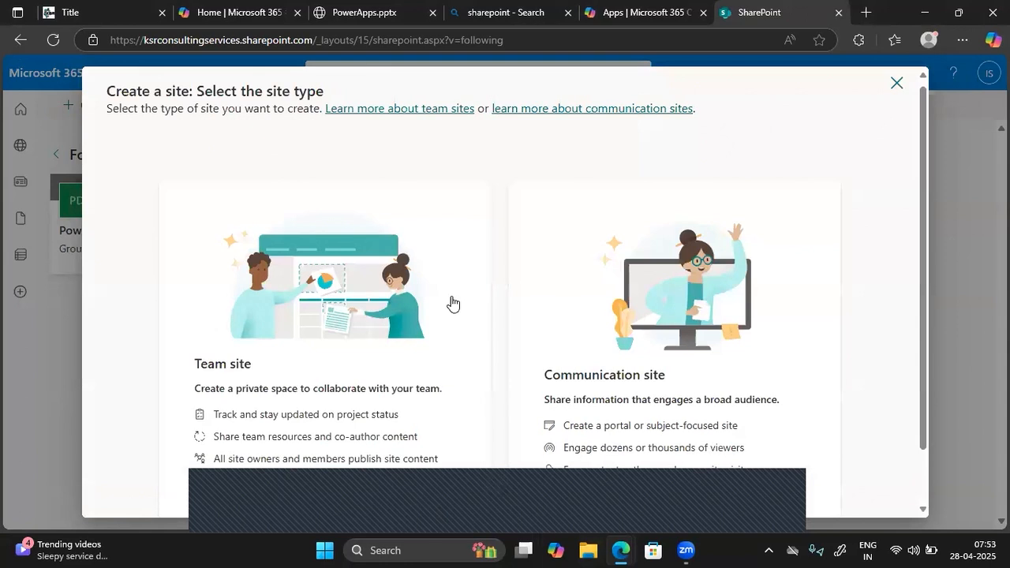
scroll(487, 397, down, 1)
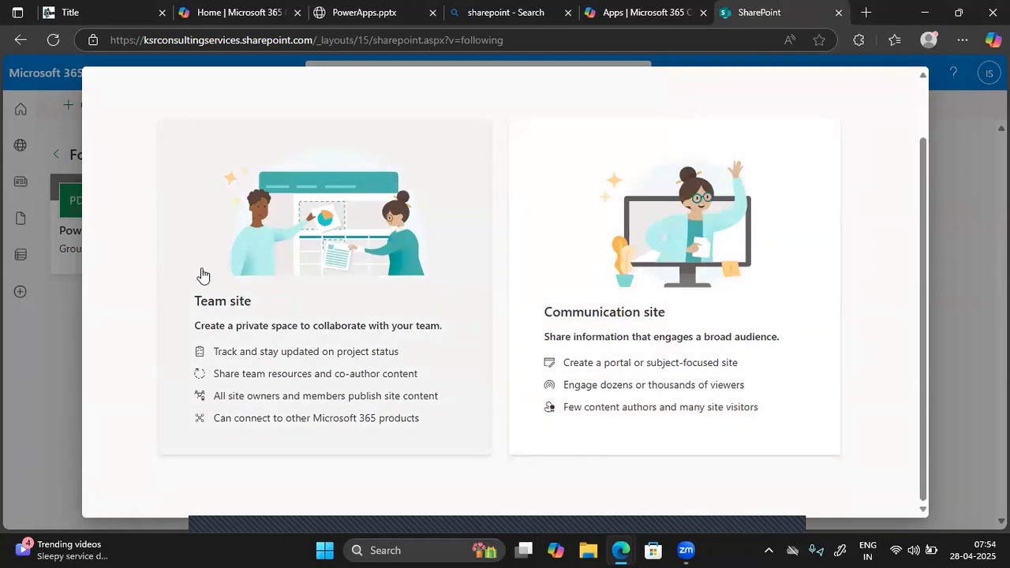
click(257, 227)
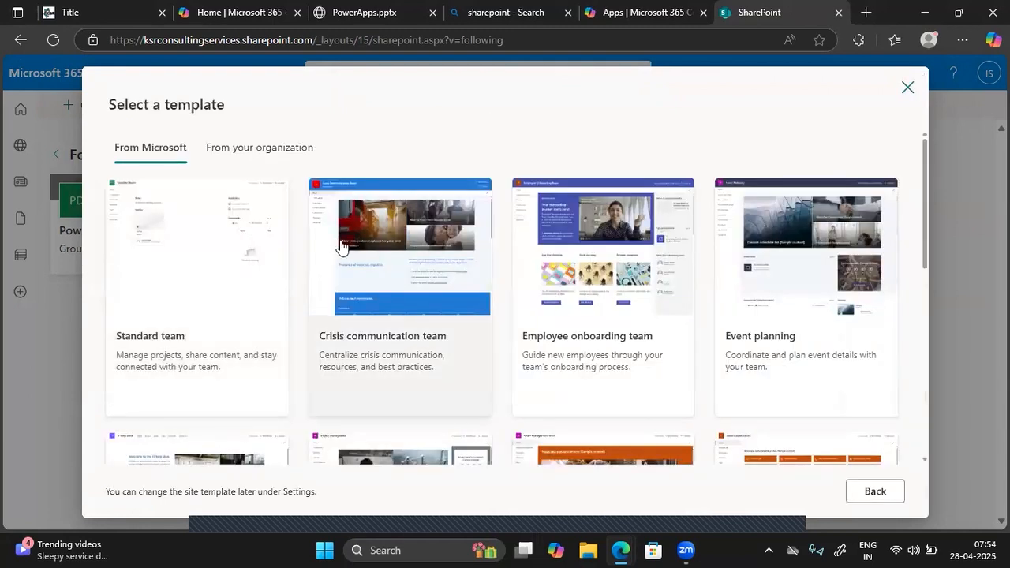
scroll(298, 367, down, 3)
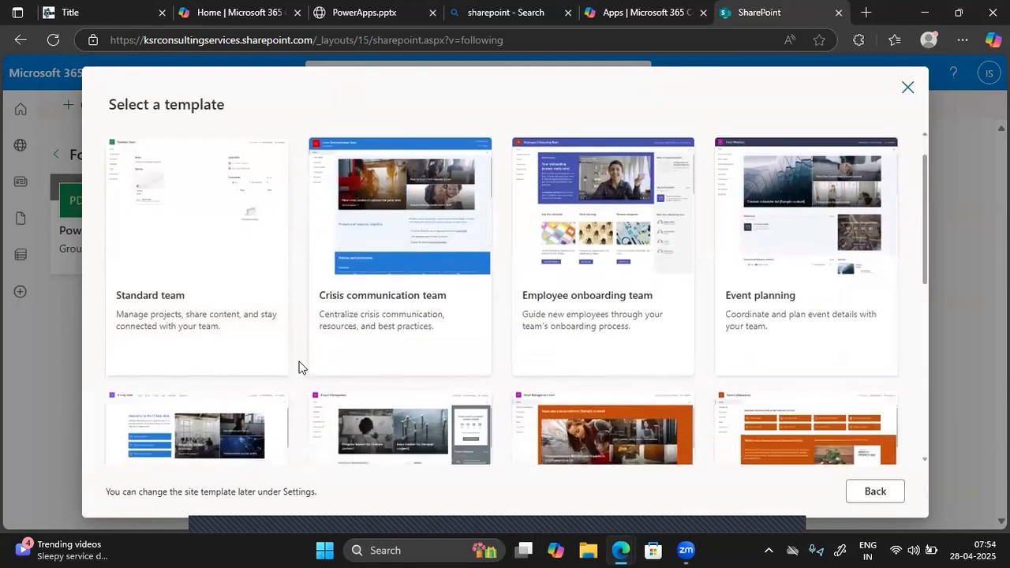
scroll(298, 366, up, 4)
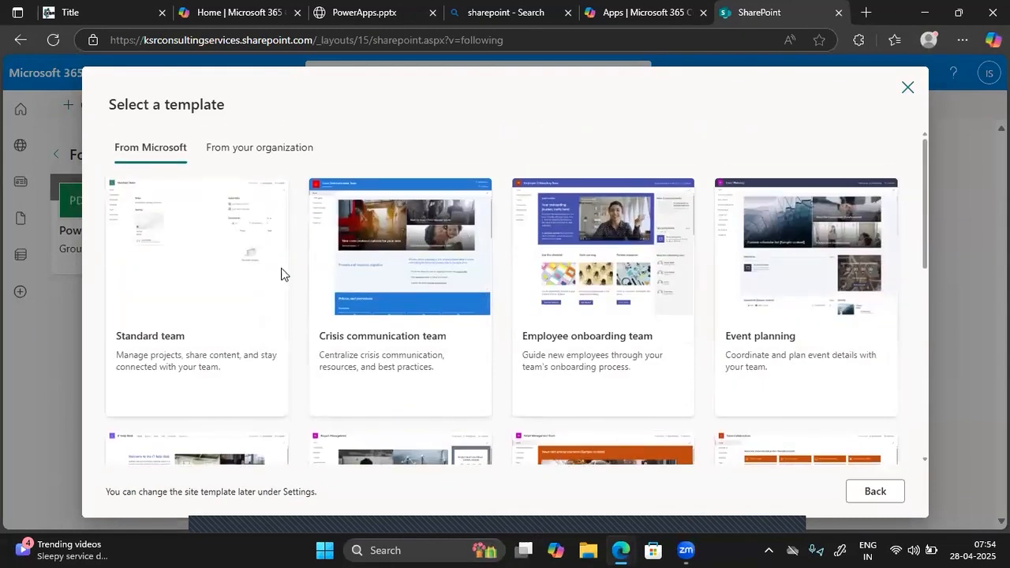
click(176, 293)
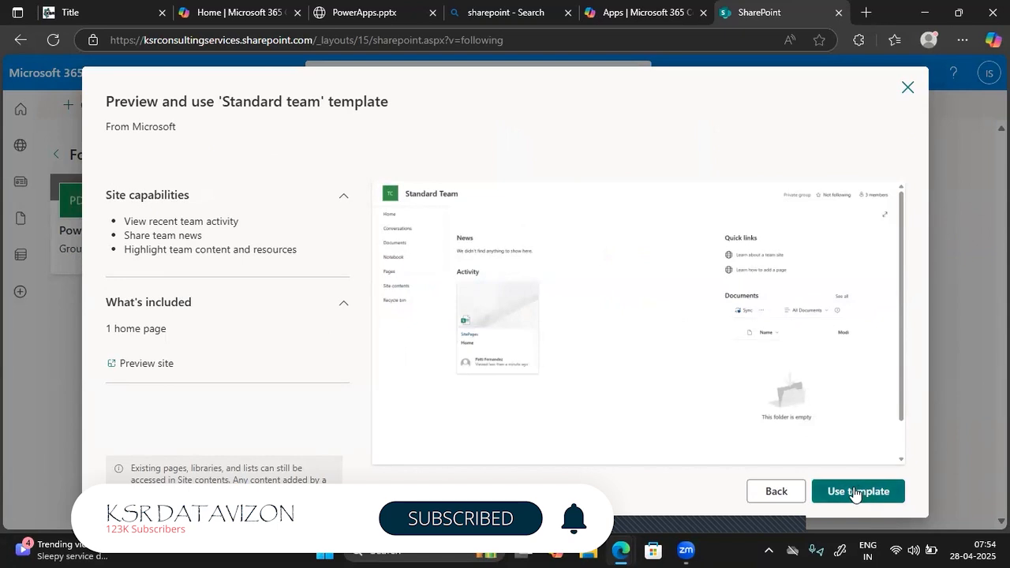
click(856, 491)
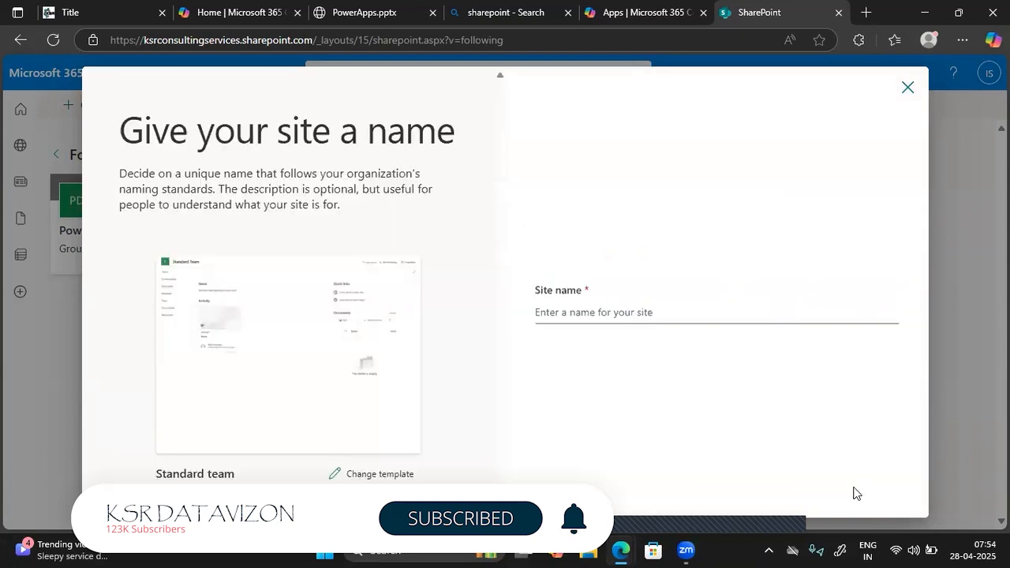
Name the site Power Platform March 2025 MB, leave its description empty, and continue to the language and privacy options.
click(572, 309)
text(Pow)
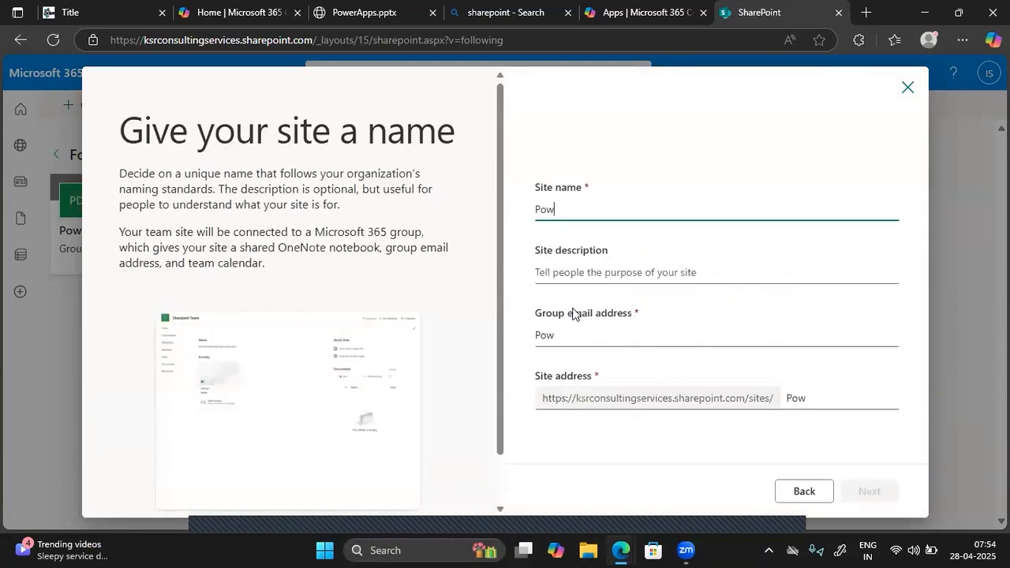
text(er Platform March 2025 )
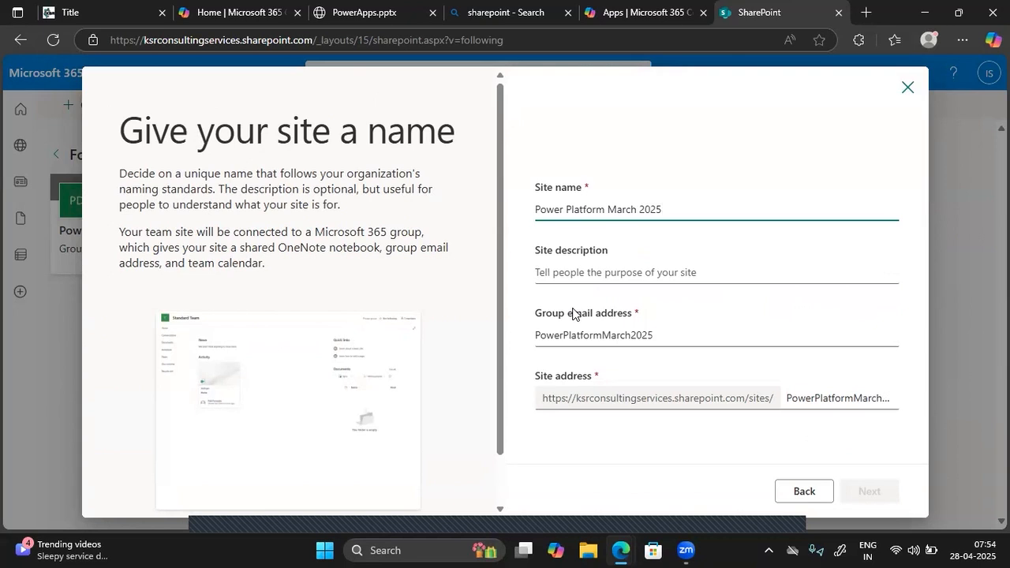
text(MB)
click(559, 266)
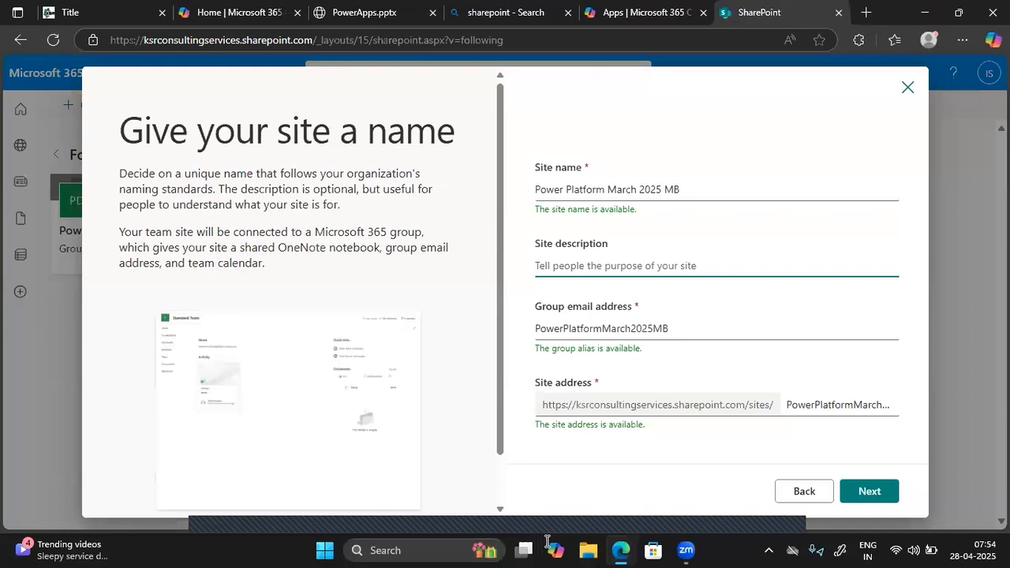
click(652, 403)
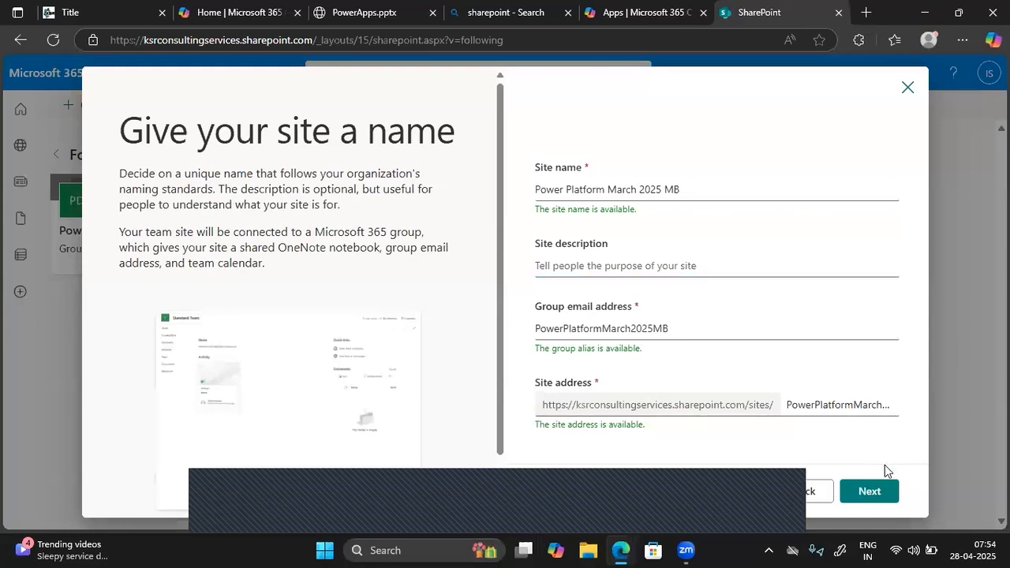
click(880, 500)
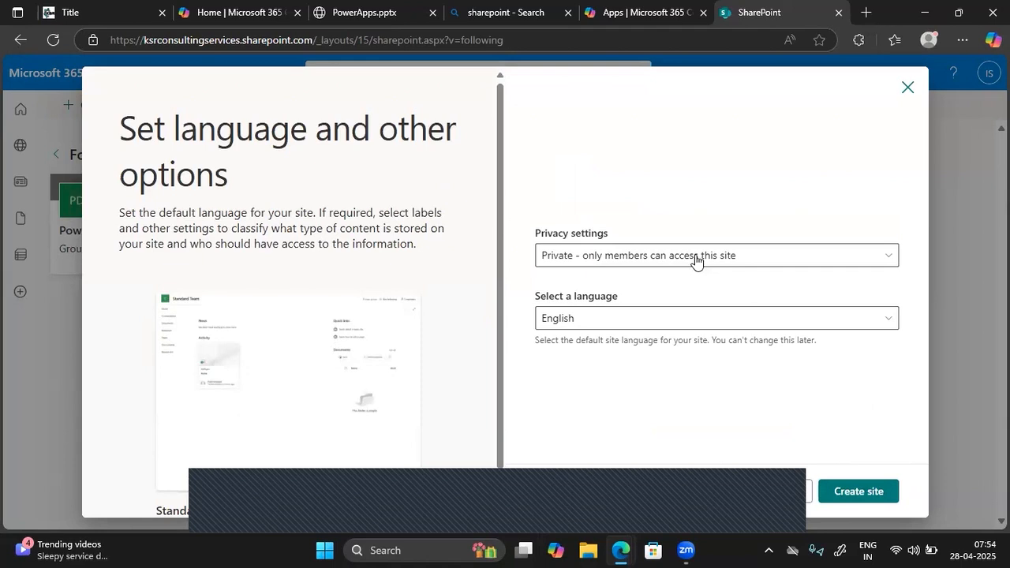
Create the site as private in English without adding members, and dismiss the site design prompt.
click(655, 259)
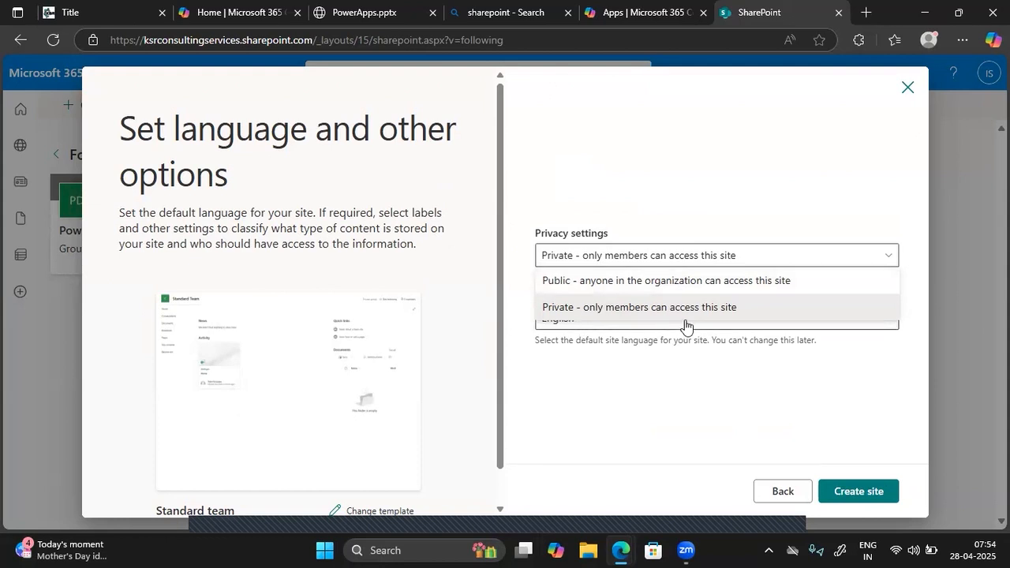
click(856, 491)
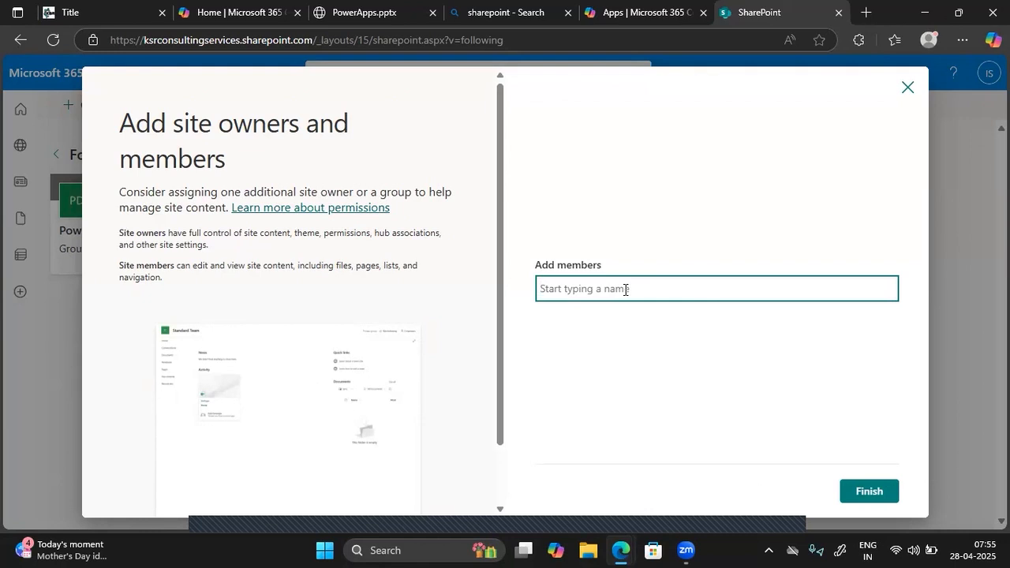
click(865, 489)
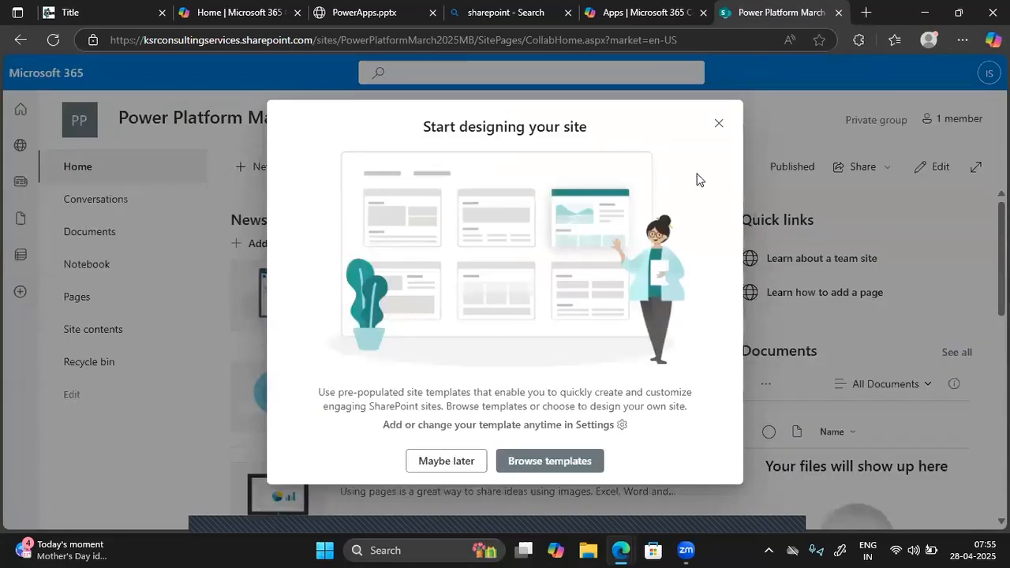
click(717, 126)
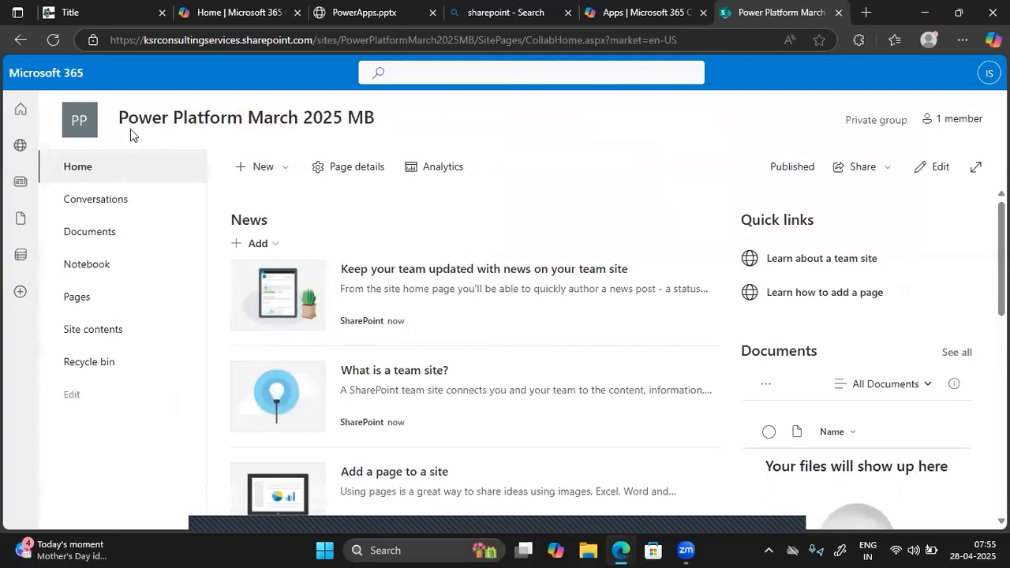
Open the site's Documents library and choose not to be shown the Microsoft Teams real-time chat banner again.
click(103, 240)
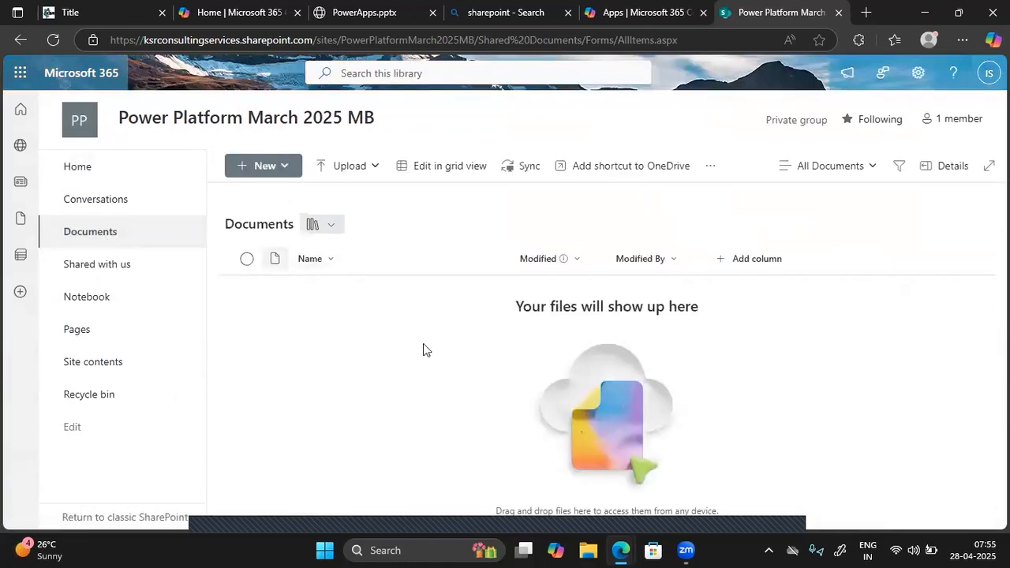
click(248, 169)
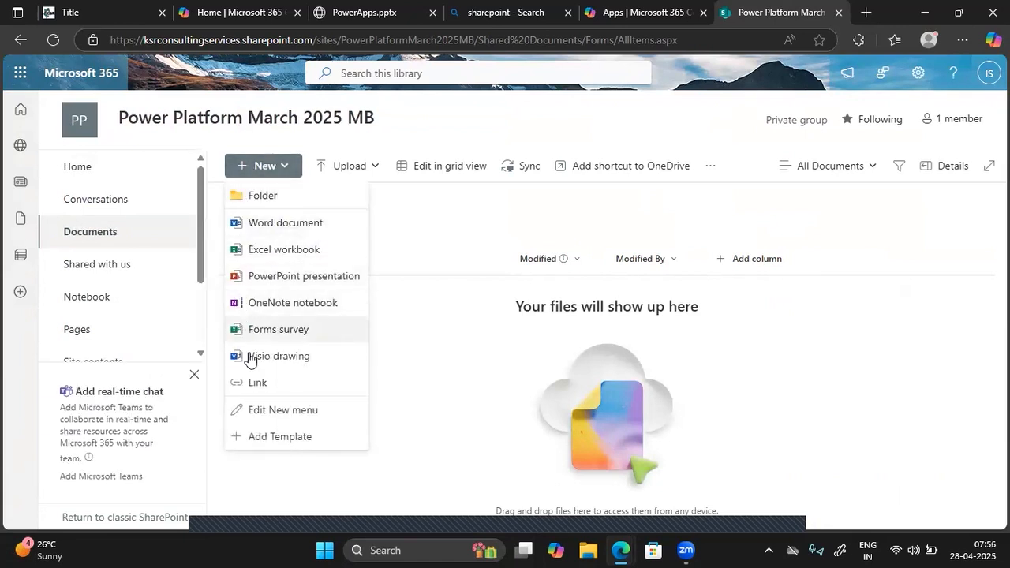
click(195, 377)
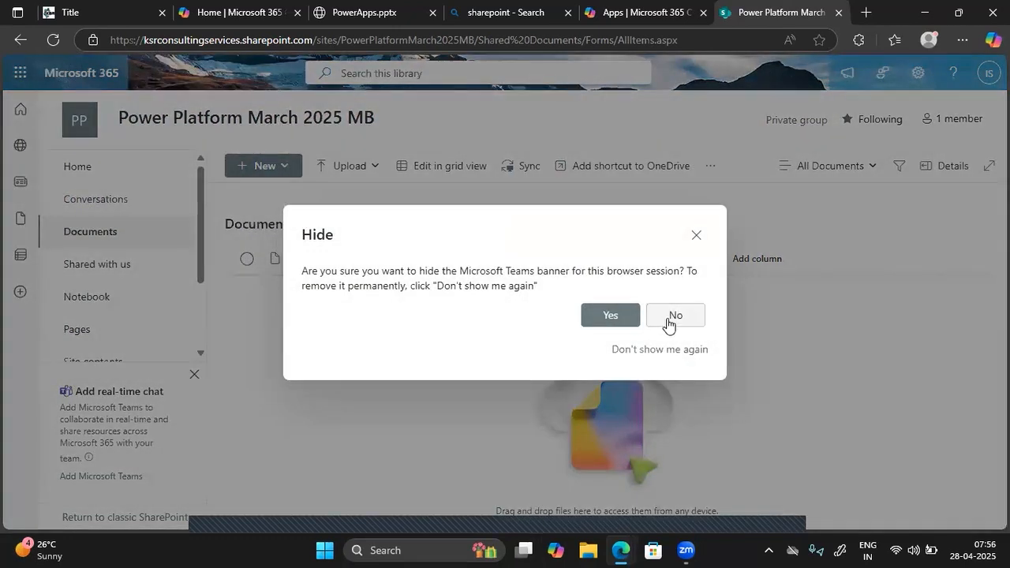
click(667, 317)
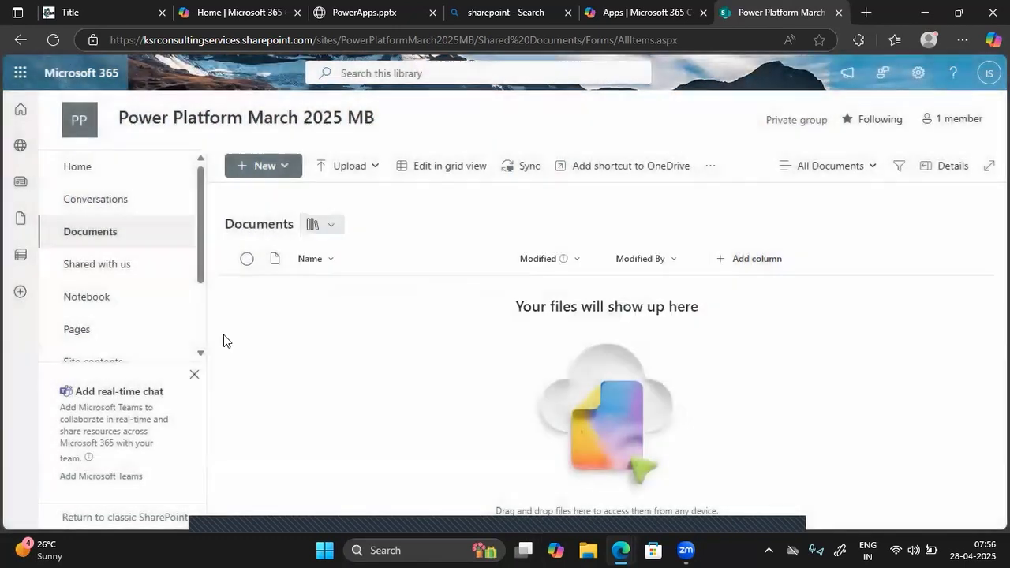
click(195, 376)
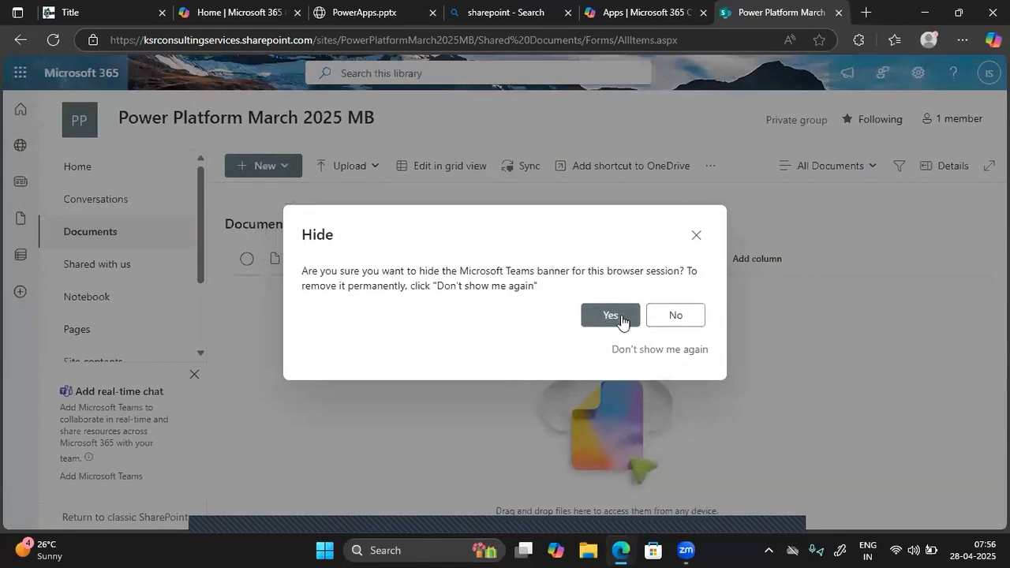
click(656, 354)
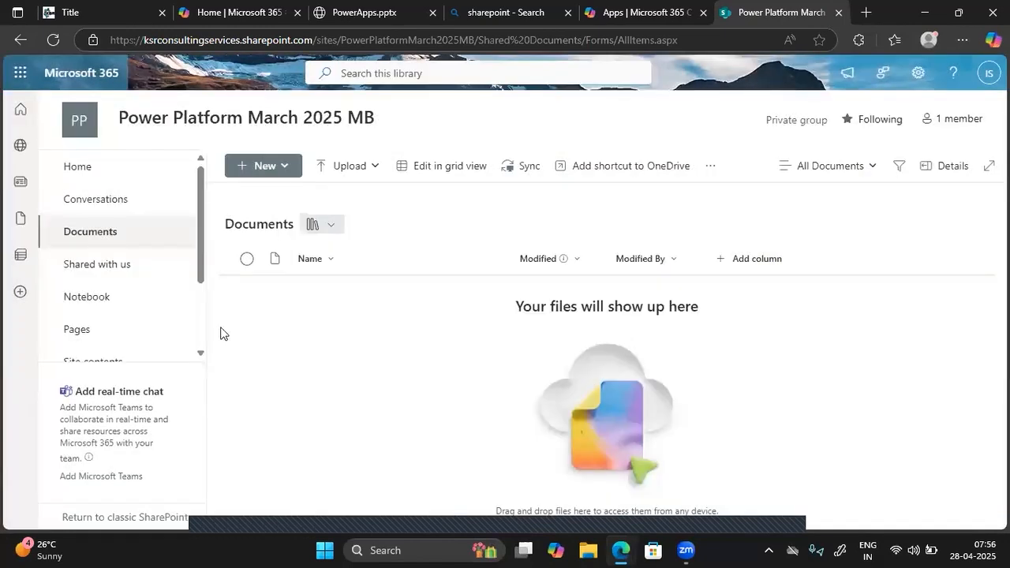
Return to the site's home page and start a new blank list there.
scroll(155, 271, down, 2)
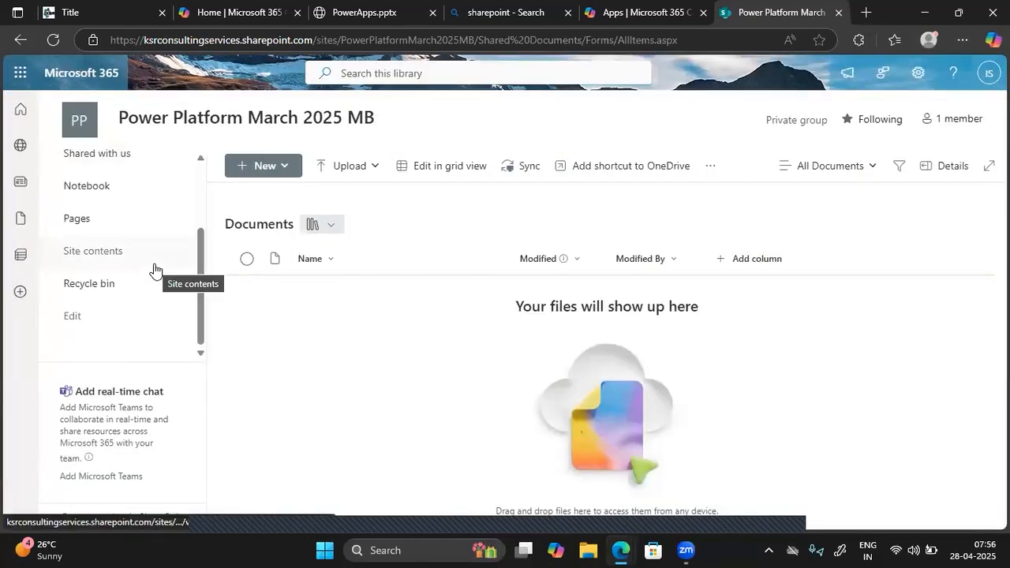
scroll(119, 187, up, 2)
click(80, 168)
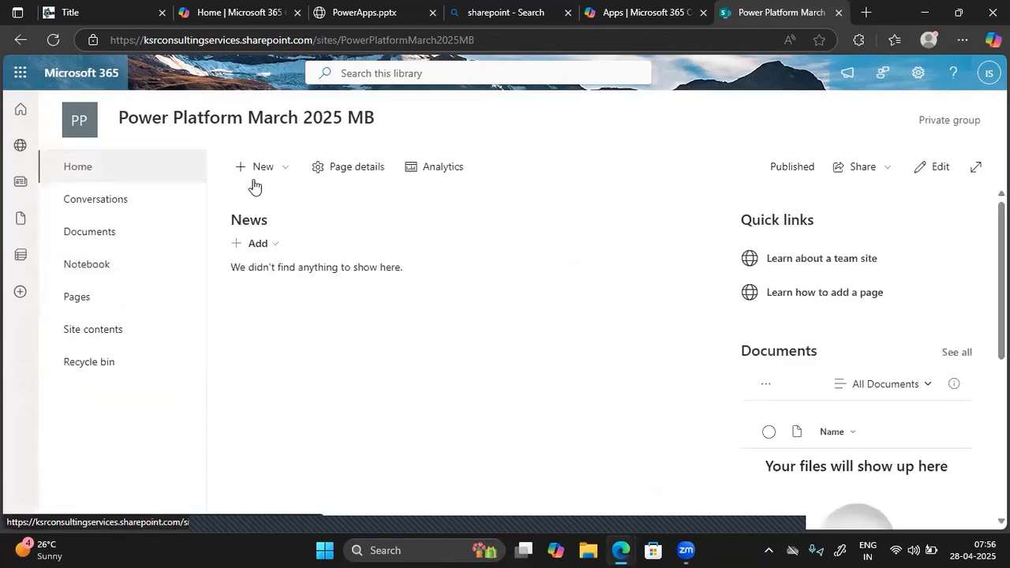
click(274, 175)
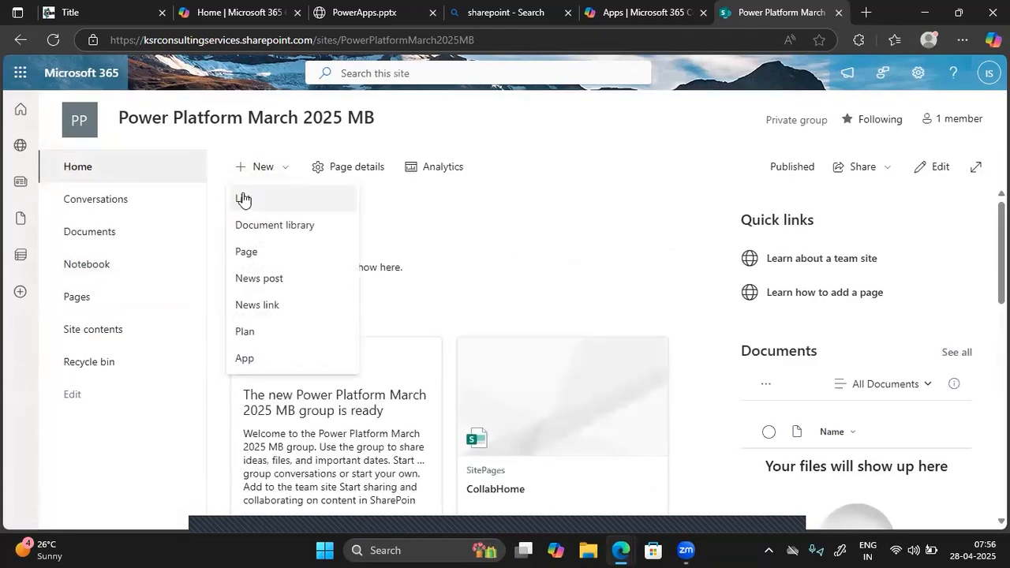
click(242, 201)
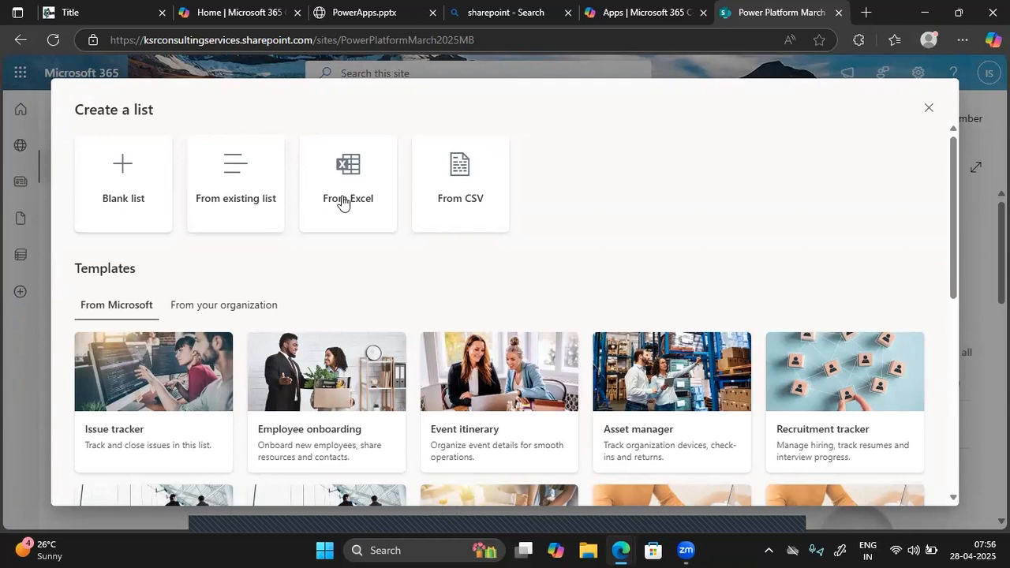
click(127, 183)
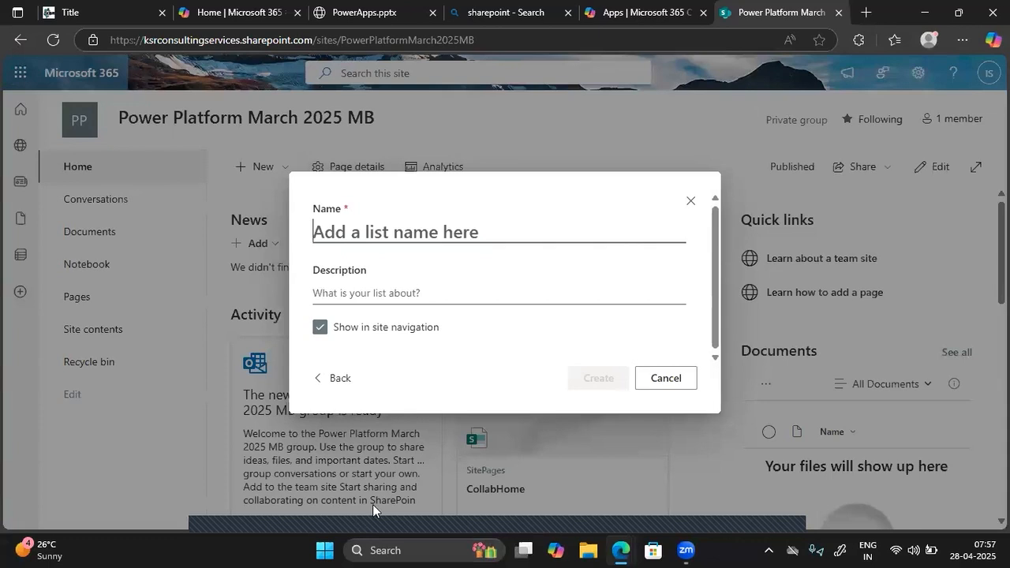
click(897, 326)
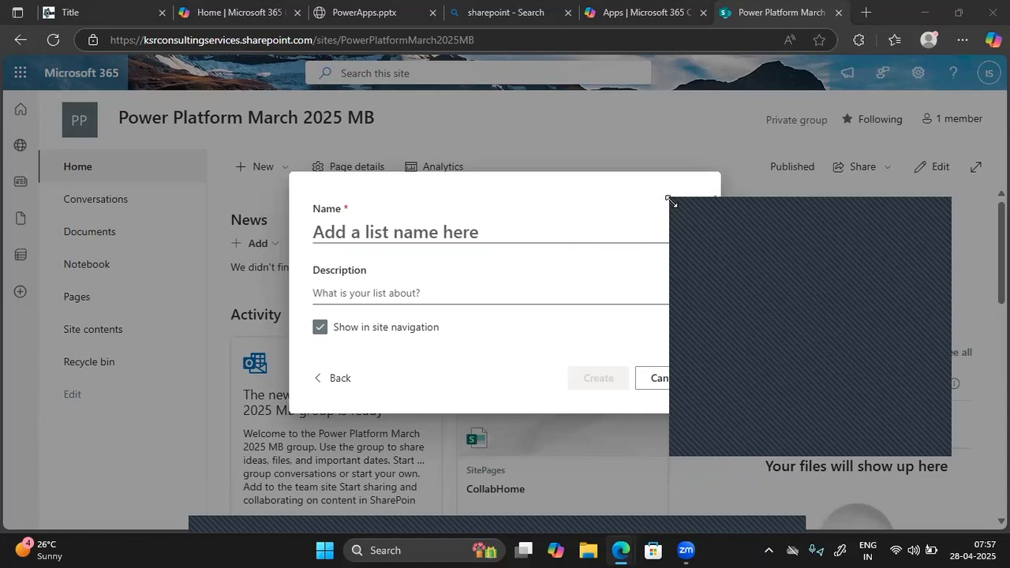
drag(670, 201, 649, 78)
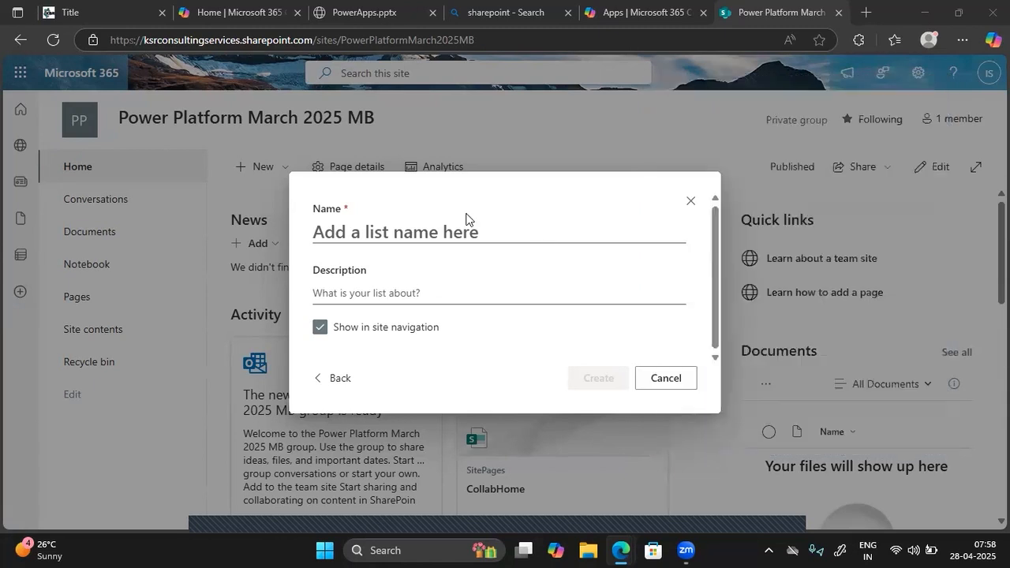
Name the blank list Students, leave its description empty and site navigation display on, and create it.
click(419, 233)
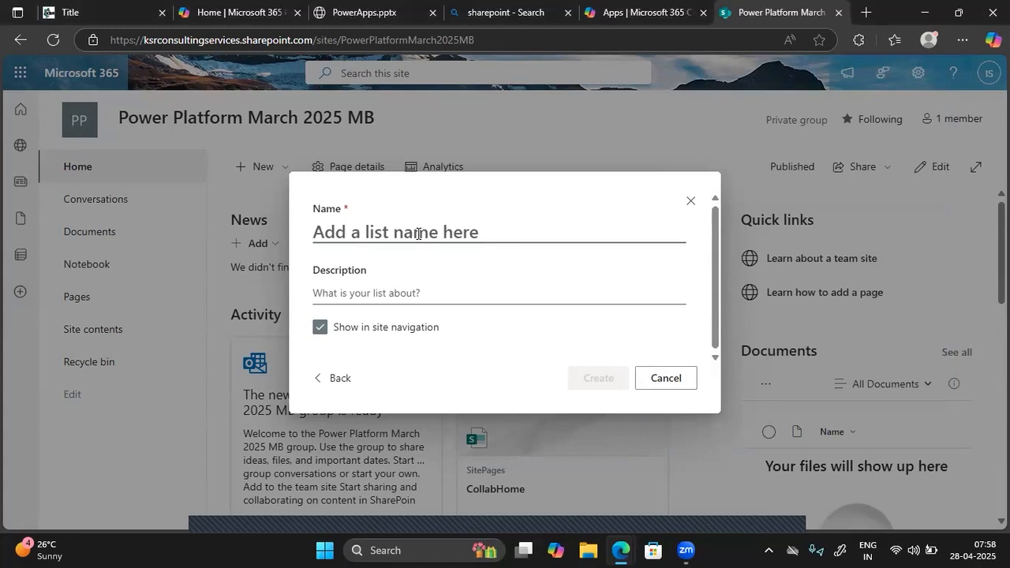
text(S)
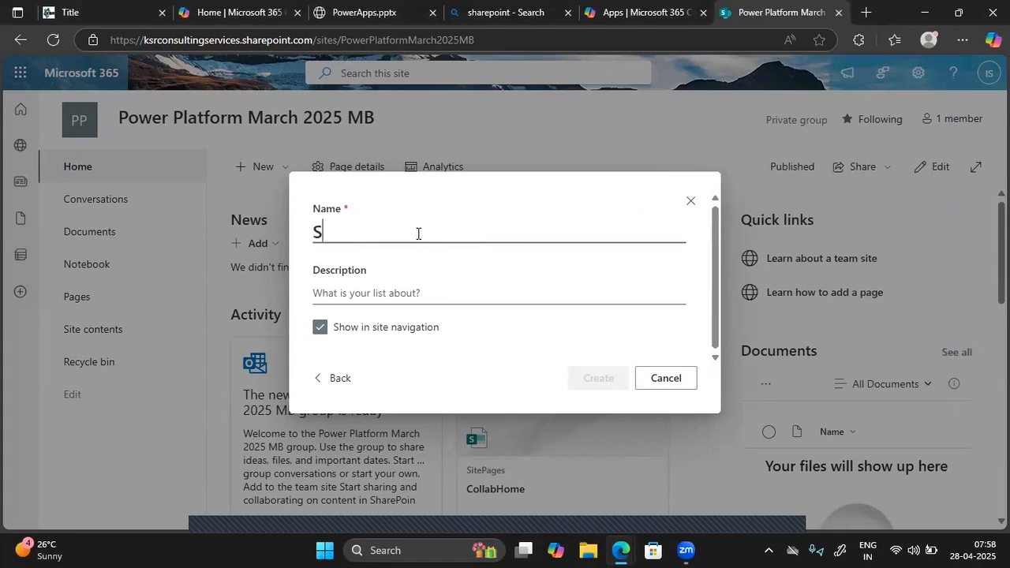
text(tudents Iist)
key(BackSpace)
key(BackSpace)
key(BackSpace)
key(BackSpace)
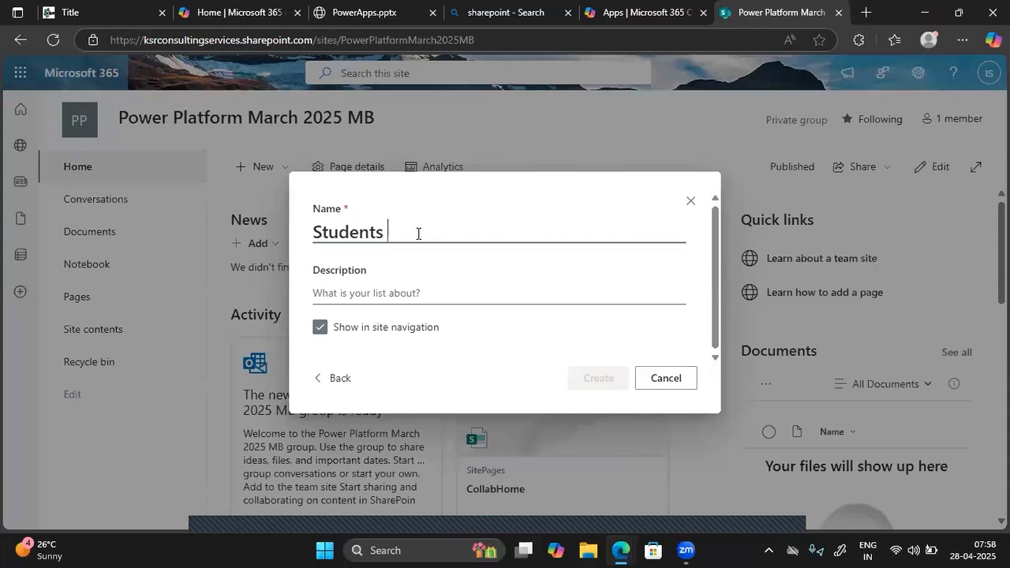
click(326, 290)
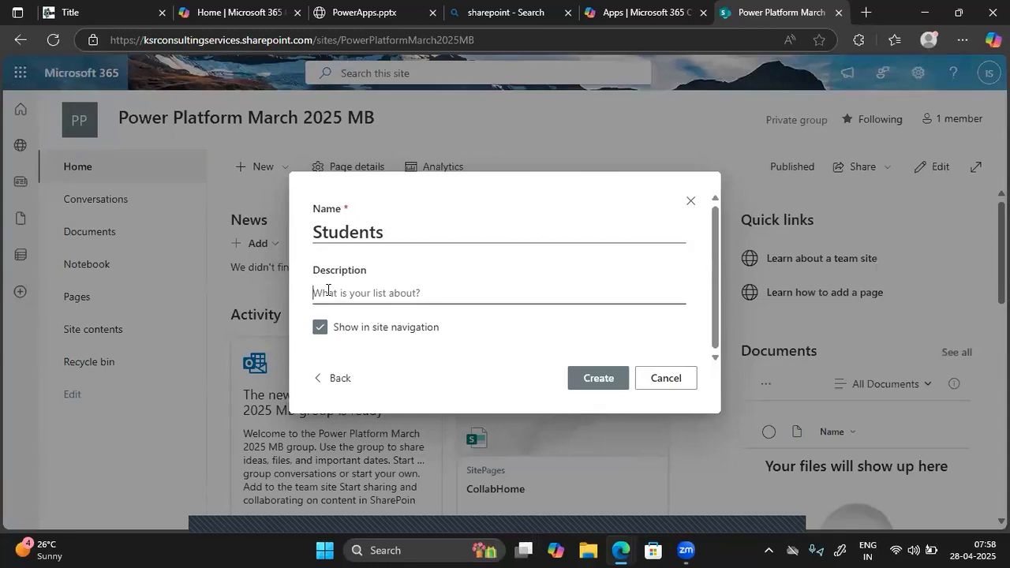
click(601, 379)
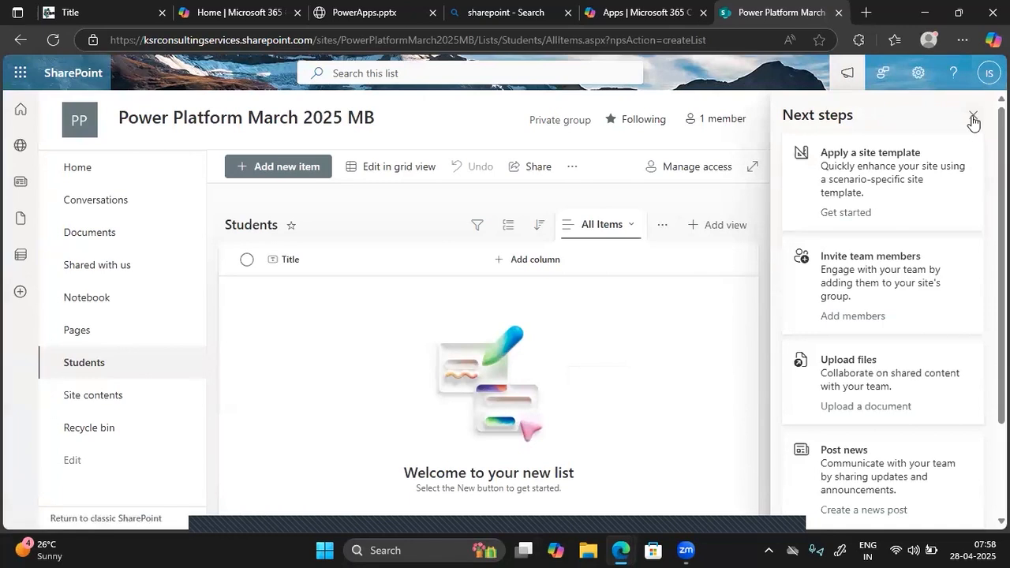
Dismiss the site's Next steps suggestions and open the Power Platform Plan workbook from the Microsoft 365 home page.
click(981, 115)
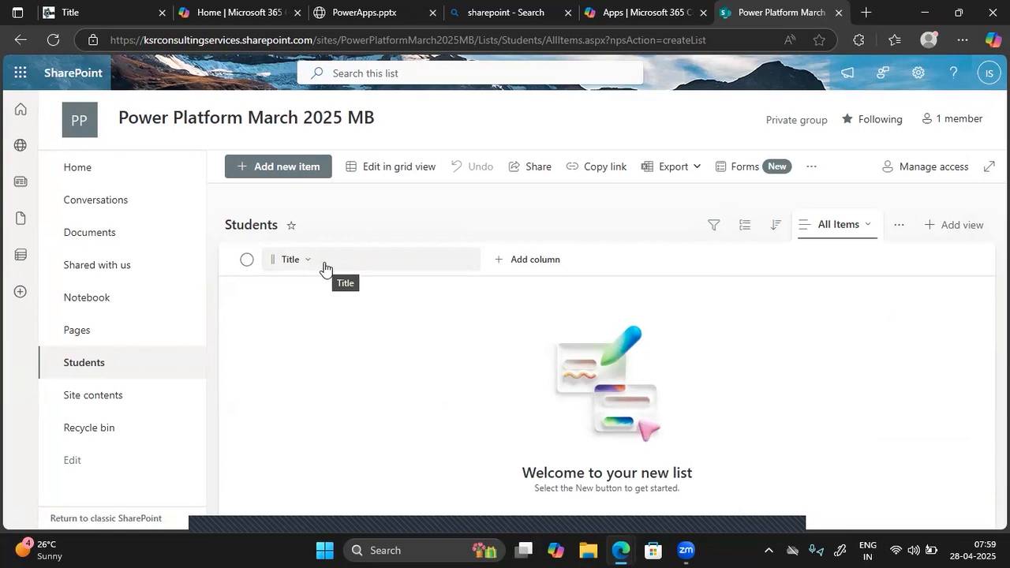
click(221, 13)
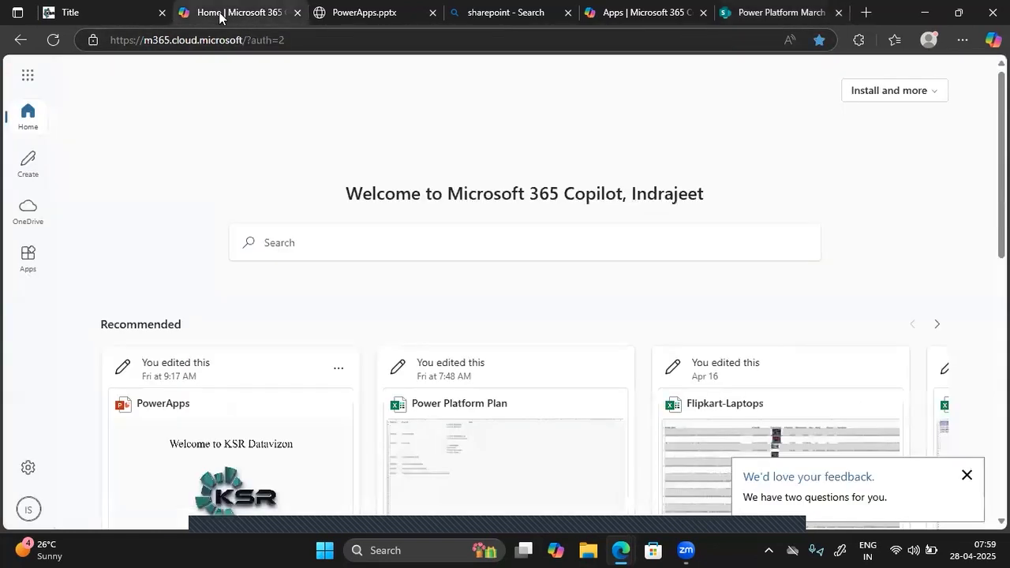
click(475, 455)
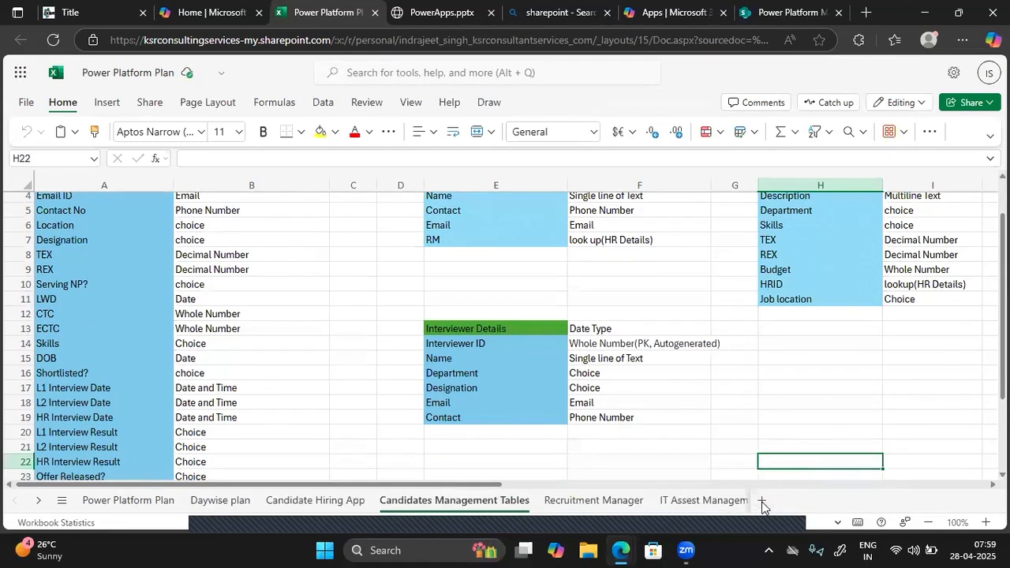
Add a new sheet to the workbook and rename it Students.
click(762, 501)
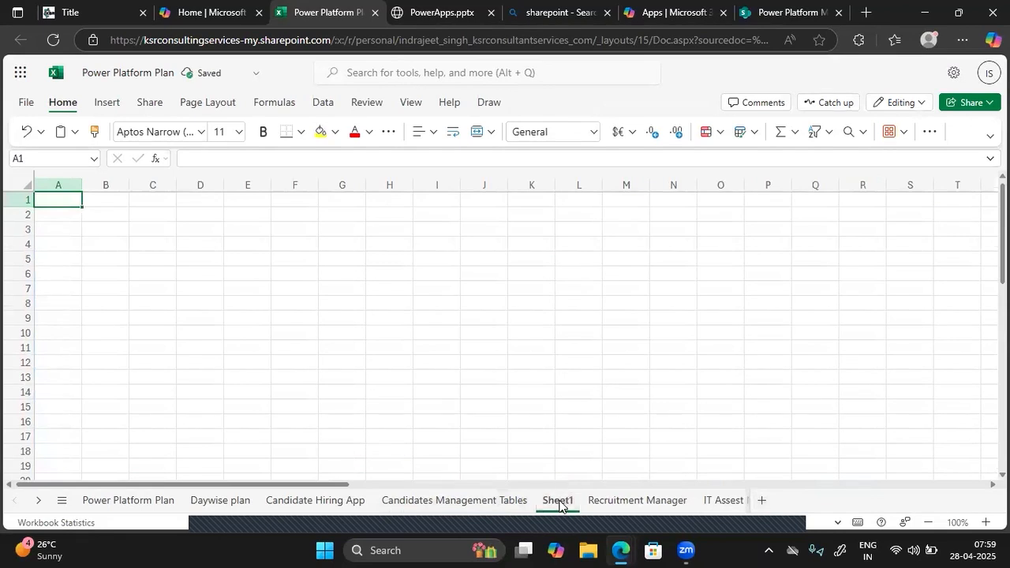
double_click(558, 505)
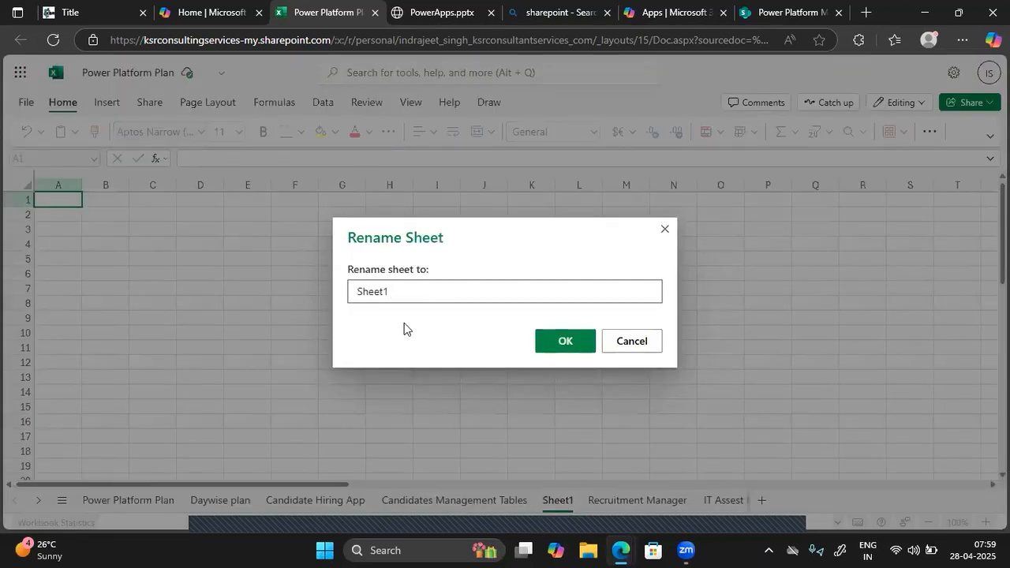
text(Students)
click(567, 350)
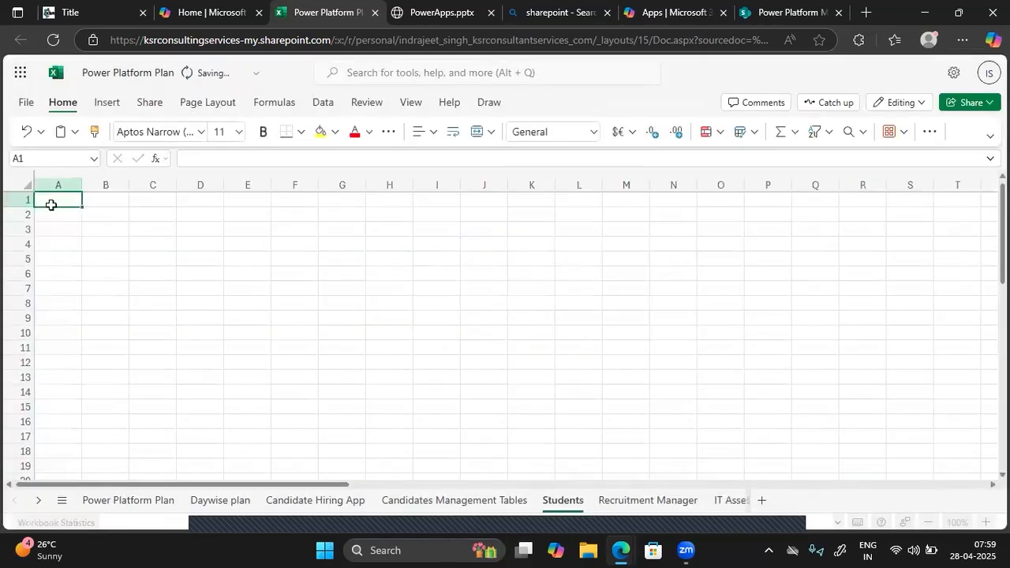
Enter the field names Student ID in cell A1 and Student Name in cell A2 of the Students sheet.
double_click(57, 200)
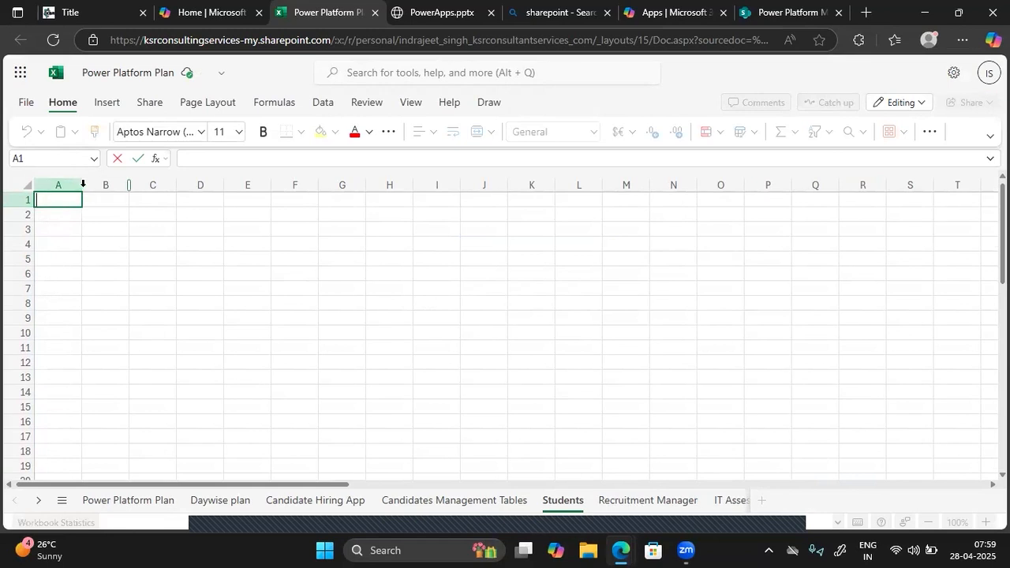
text(Student ID)
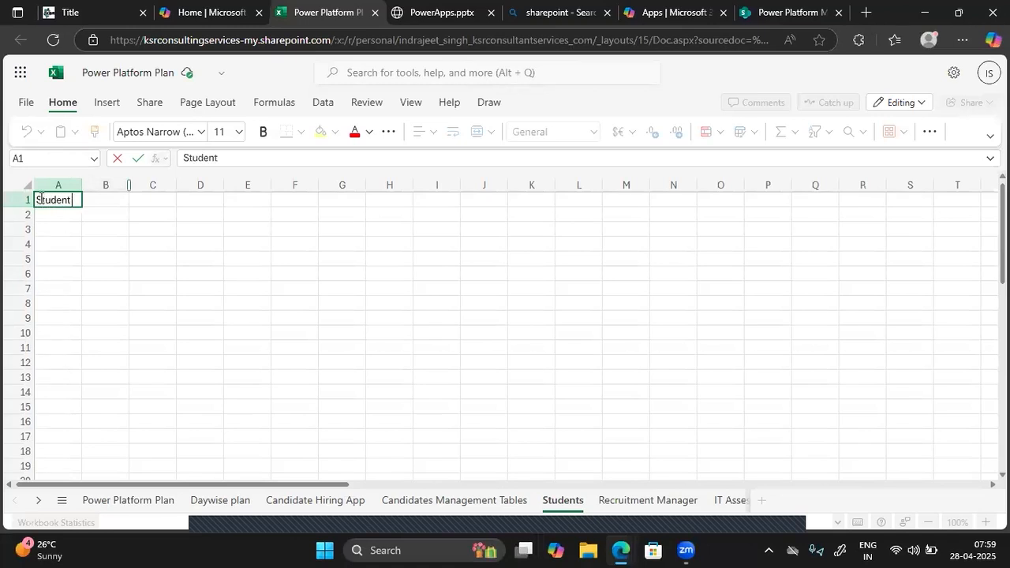
key(Return)
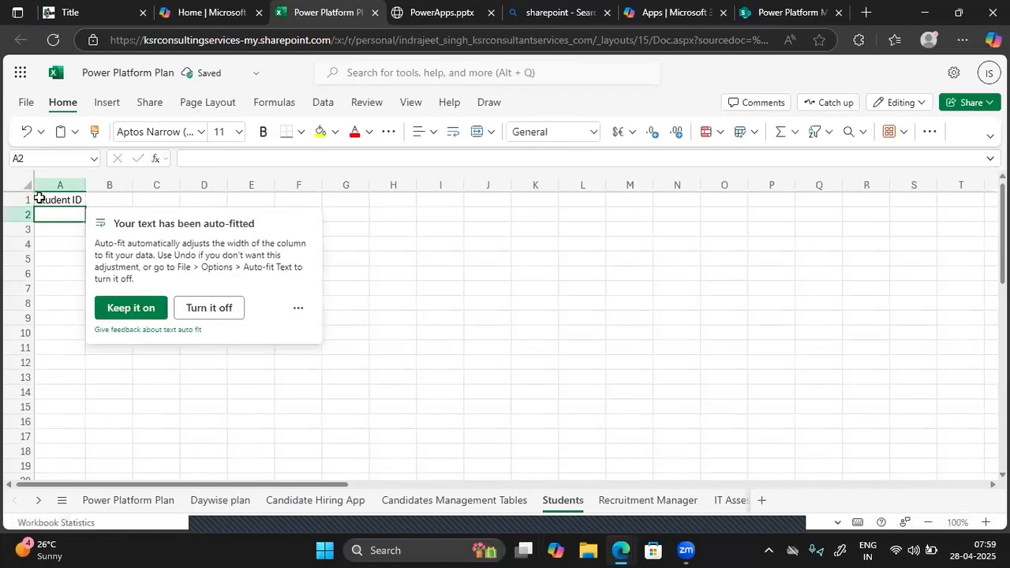
text(Student NAme)
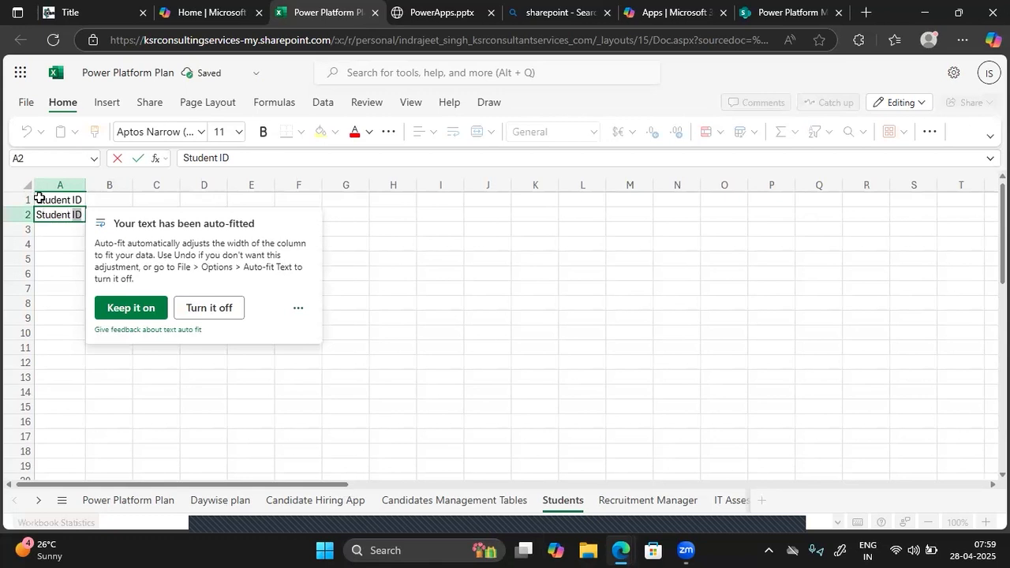
click(230, 159)
key(BackSpace)
text(a)
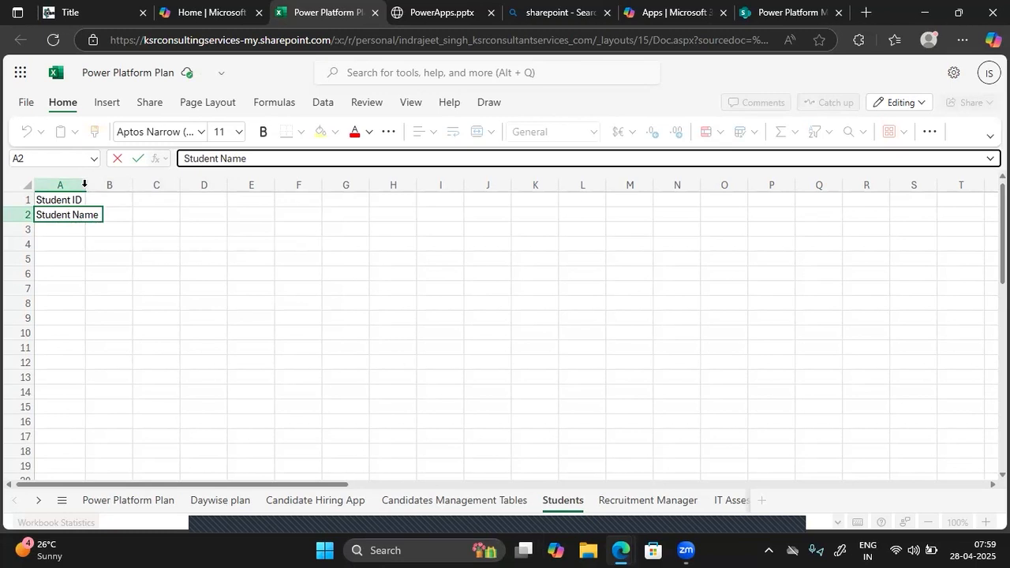
click(80, 219)
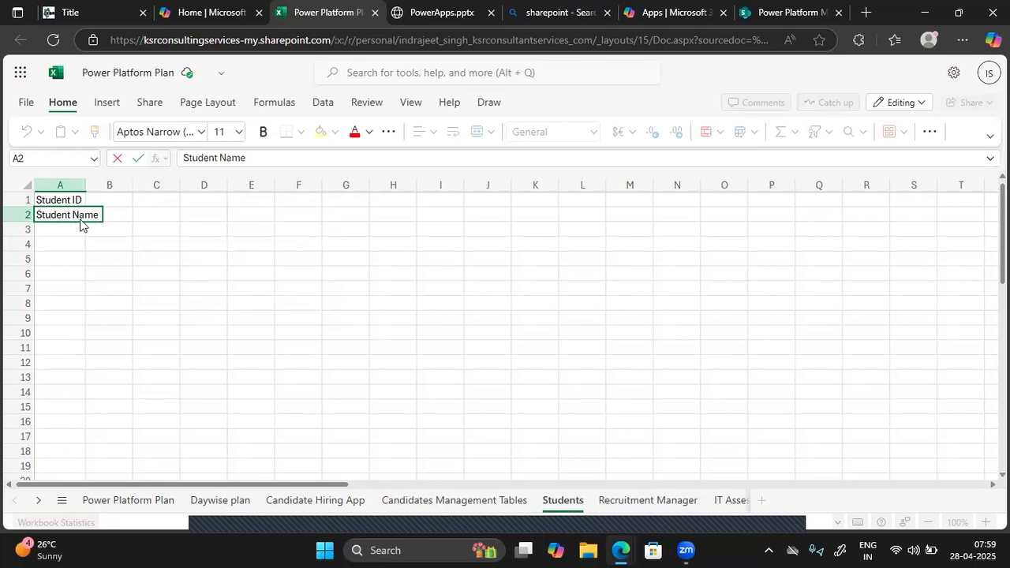
Add the field names Contact no, Email and DOB in cells A3 to A5.
double_click(48, 225)
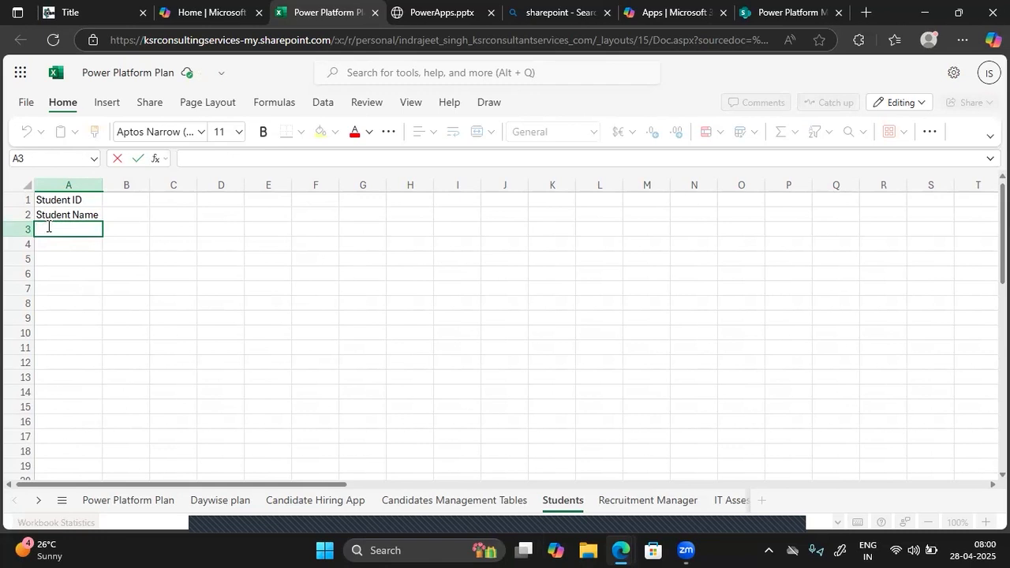
text(Contact no)
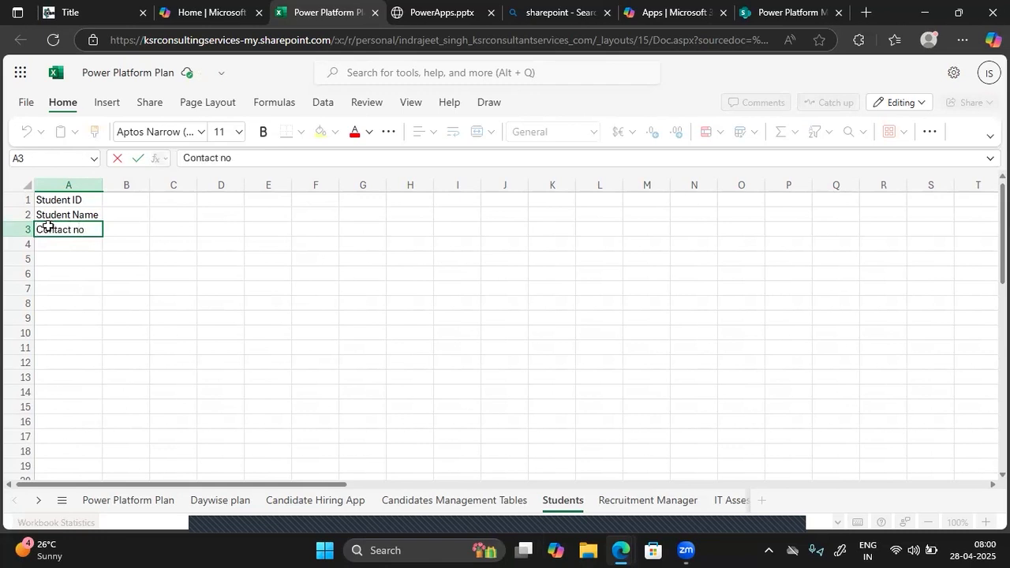
key(Return)
text(Email)
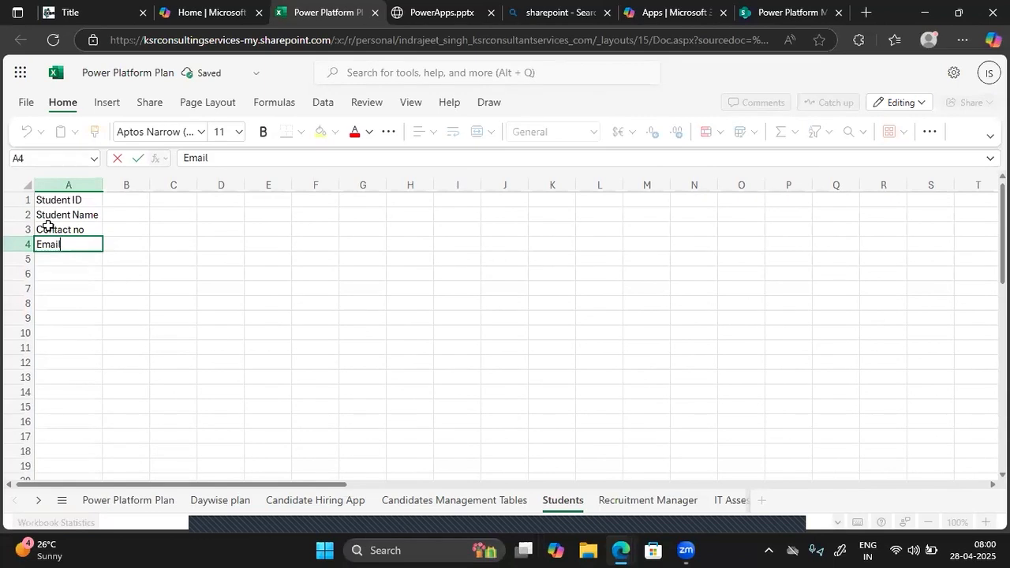
key(Return)
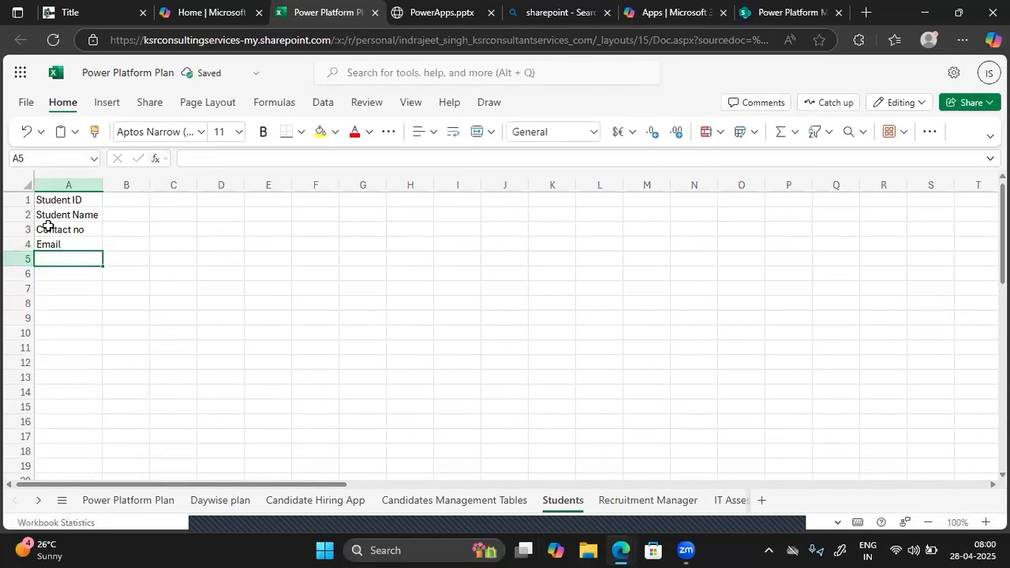
text(DOB)
key(Return)
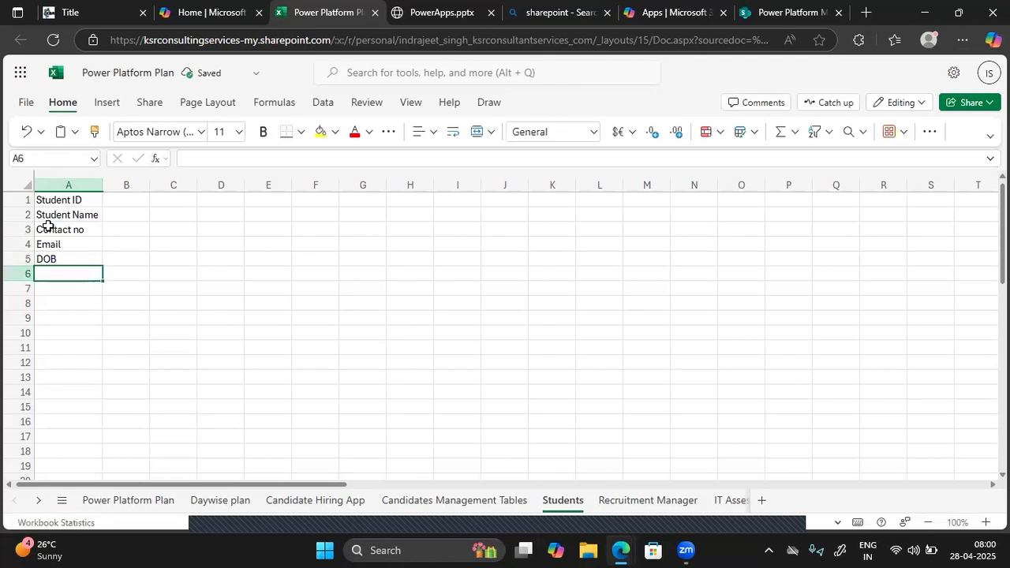
Add the field names Course Assigend in cell A6 and Gender in cell A7.
text(Cour)
text(se)
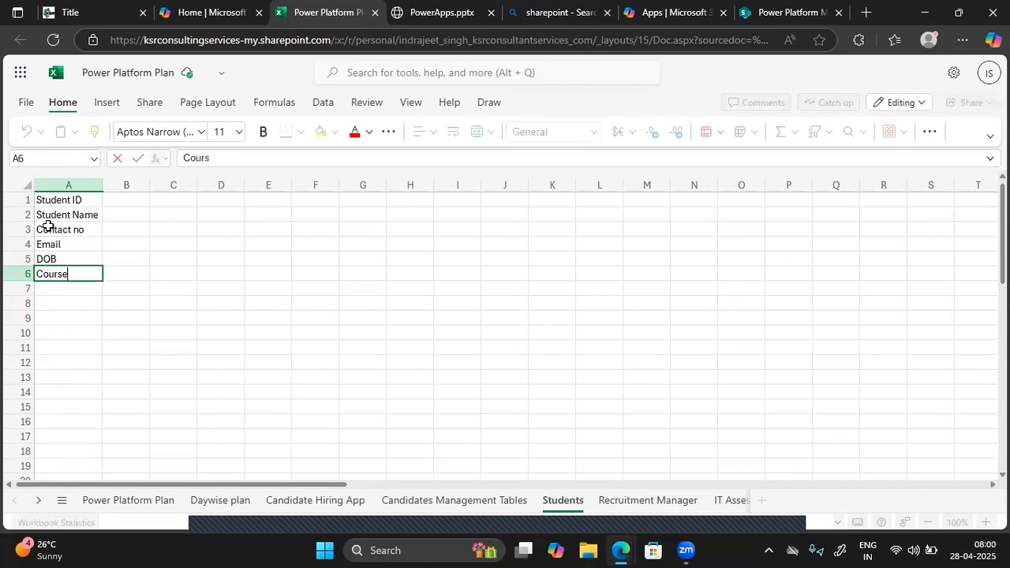
text( Assigend)
key(Return)
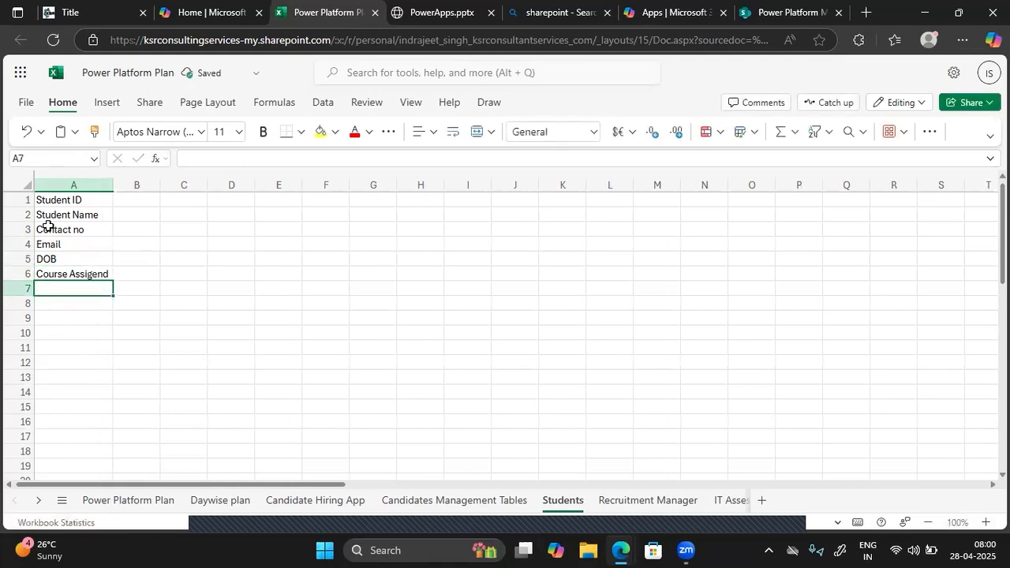
text(Gender)
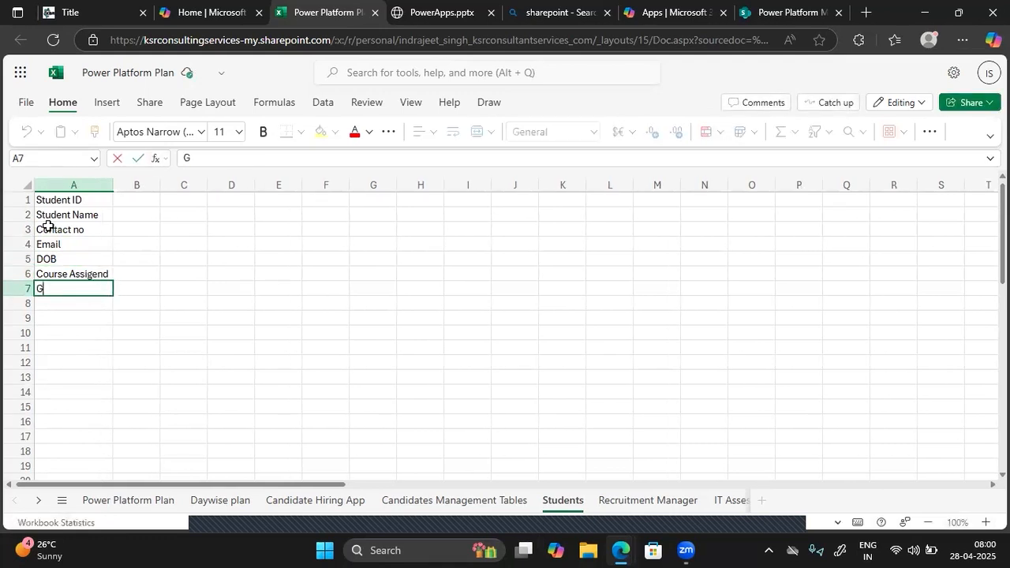
key(Return)
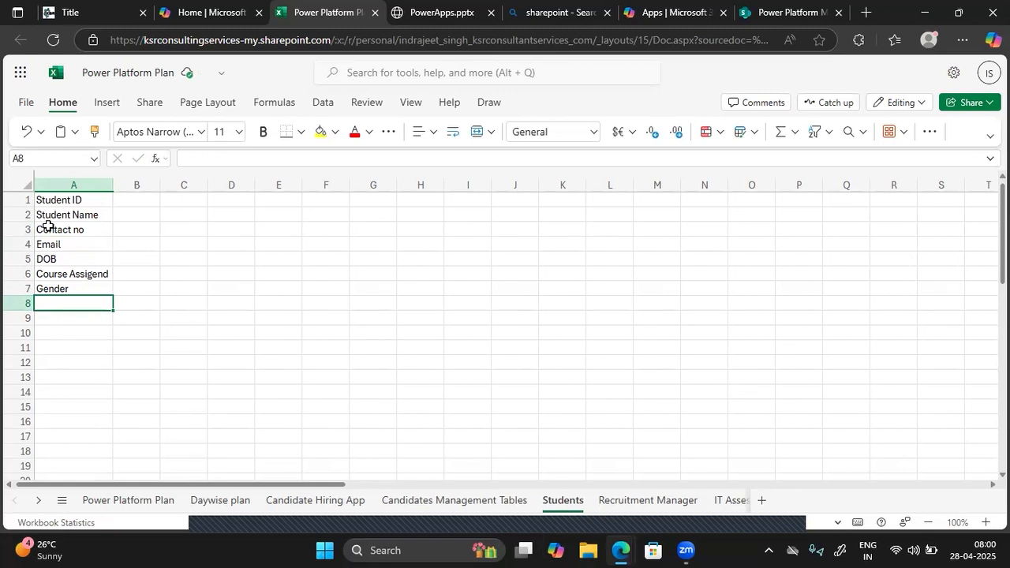
Add the field names Old in cell A8 and Session in cell A9.
text(Ol)
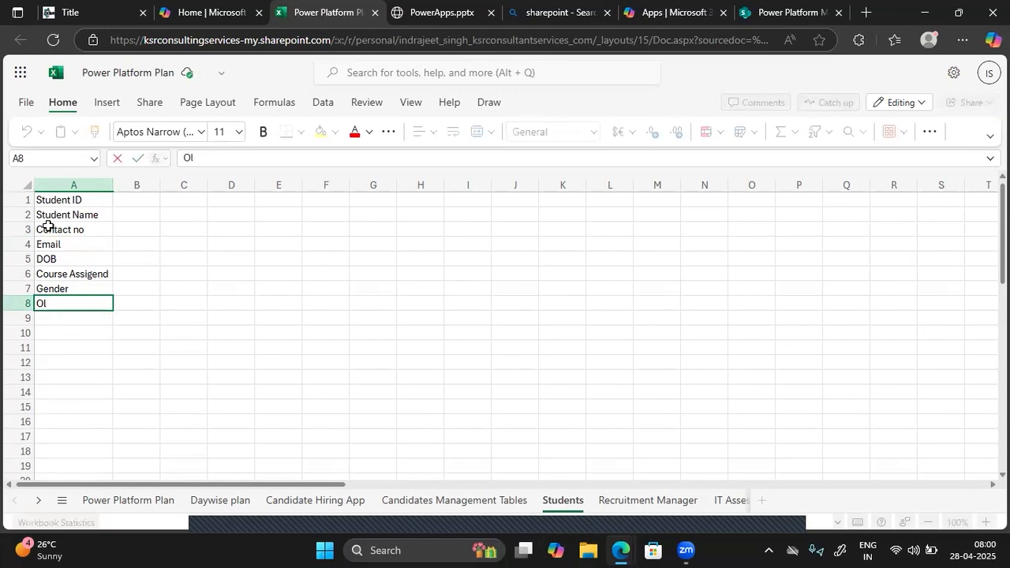
text(d)
key(Return)
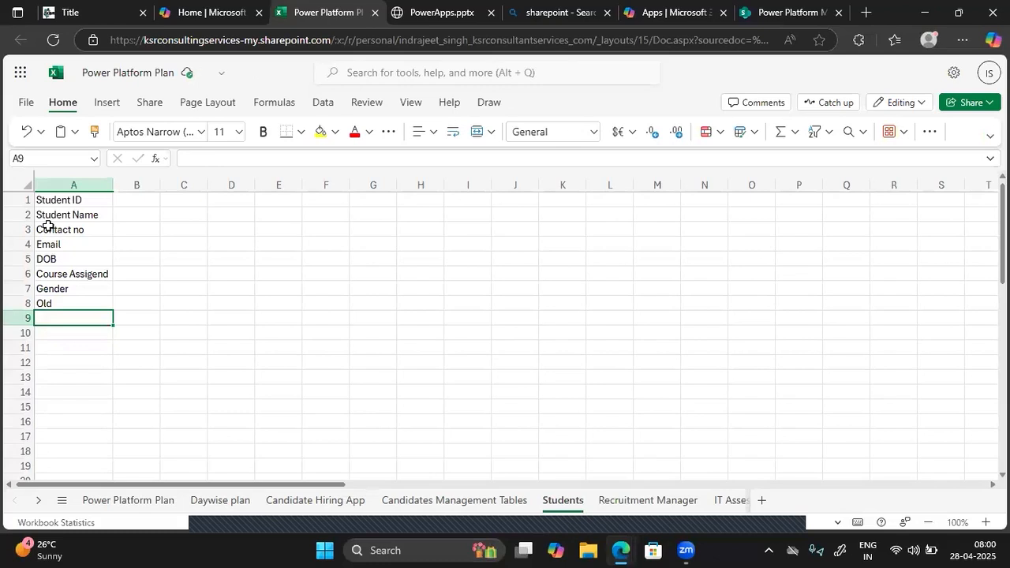
text(Ses)
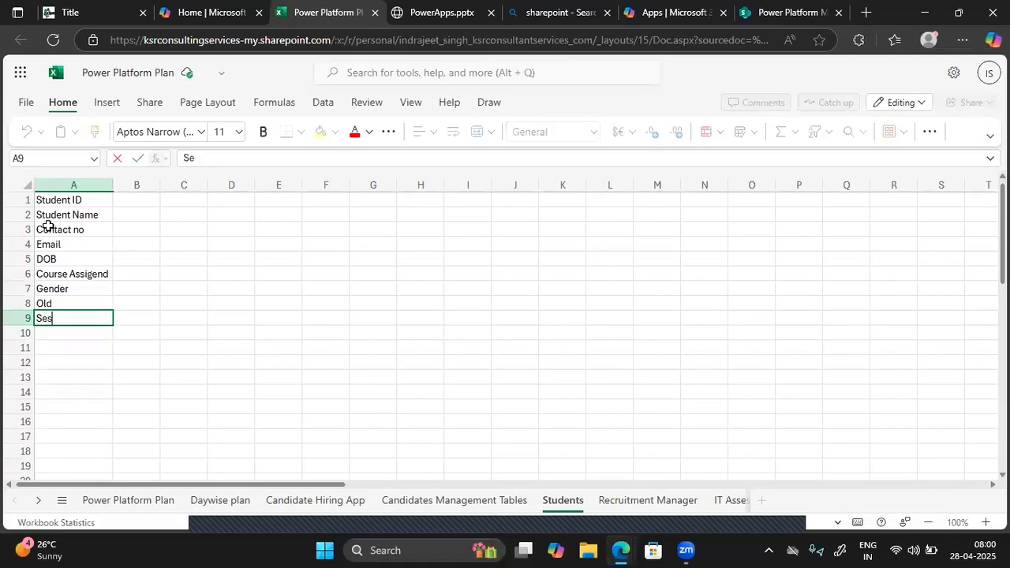
text(sion)
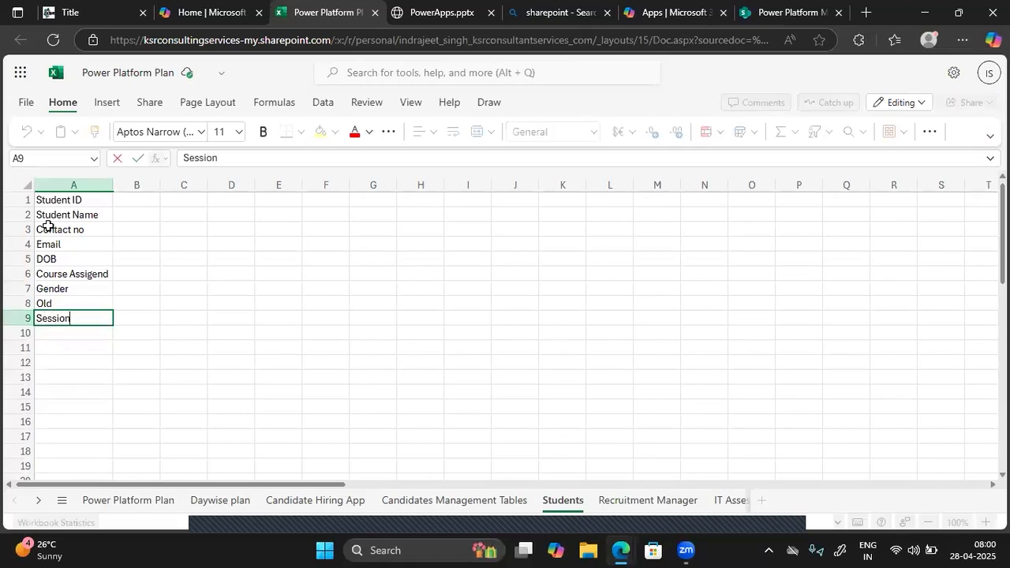
key(Return)
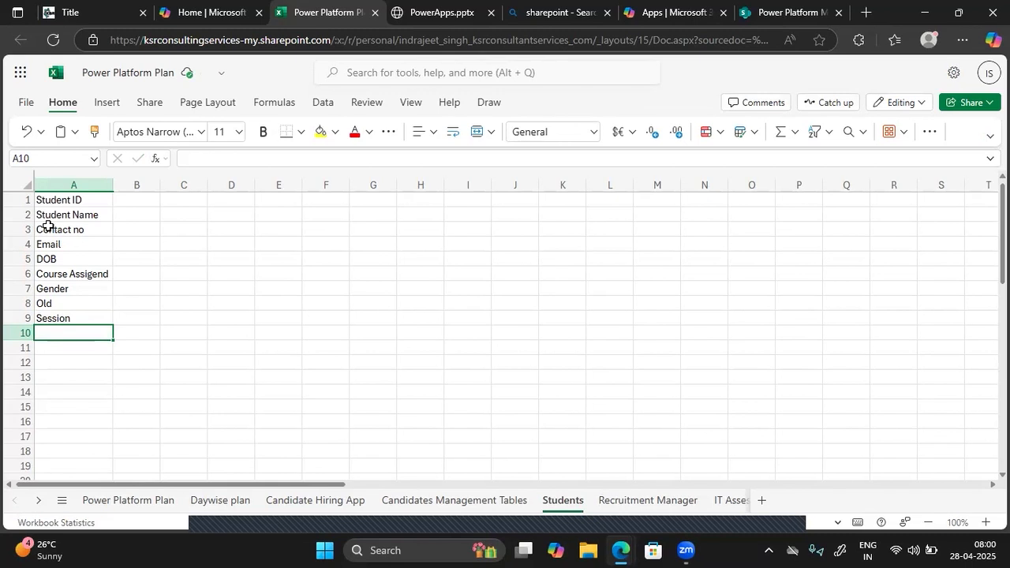
Add the field name HIghest Qualification in cell A10.
text(HIgherst)
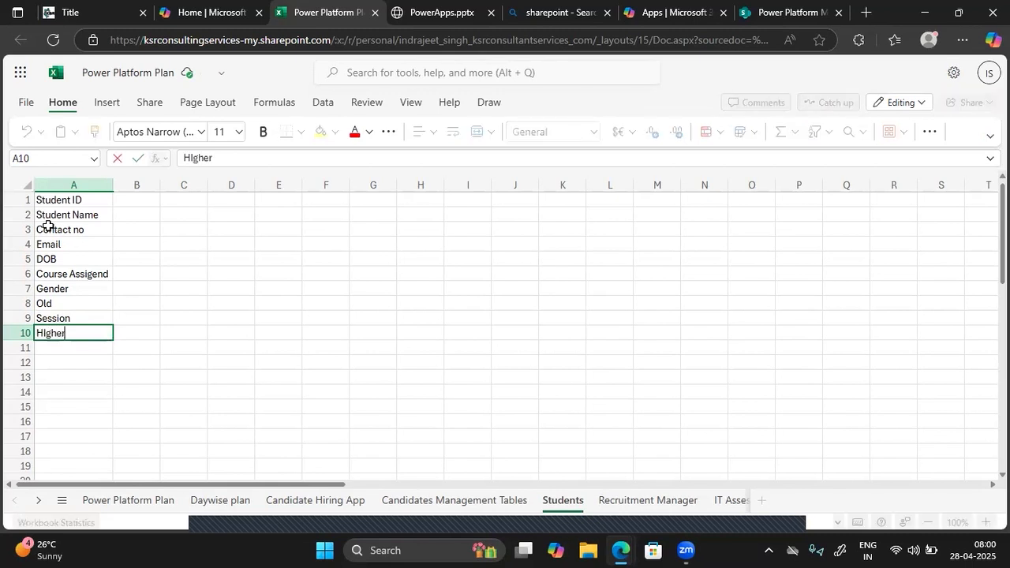
key(BackSpace)
key(BackSpace)
key(BackSpace)
text(st Qualificati)
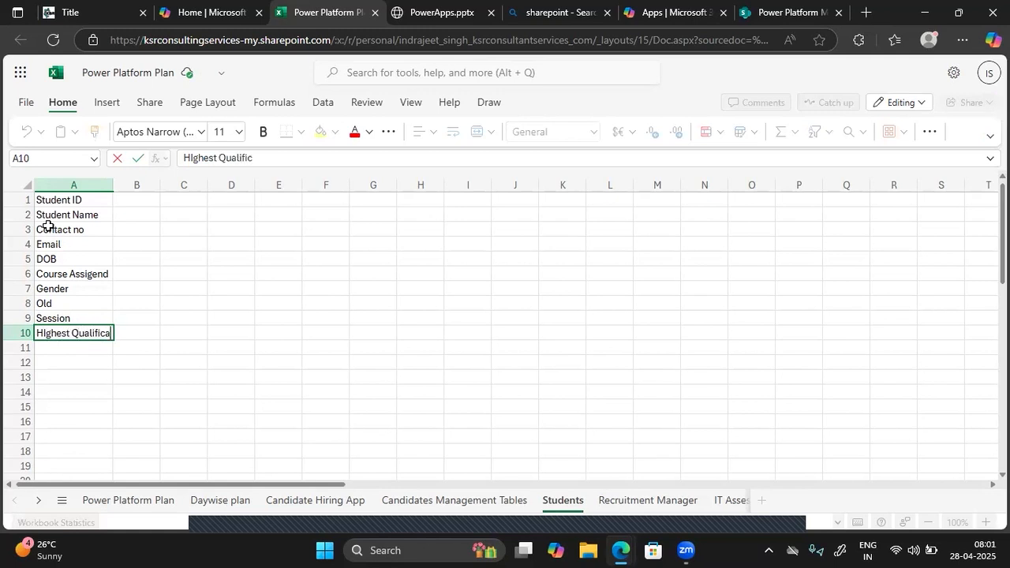
text(on)
click(47, 290)
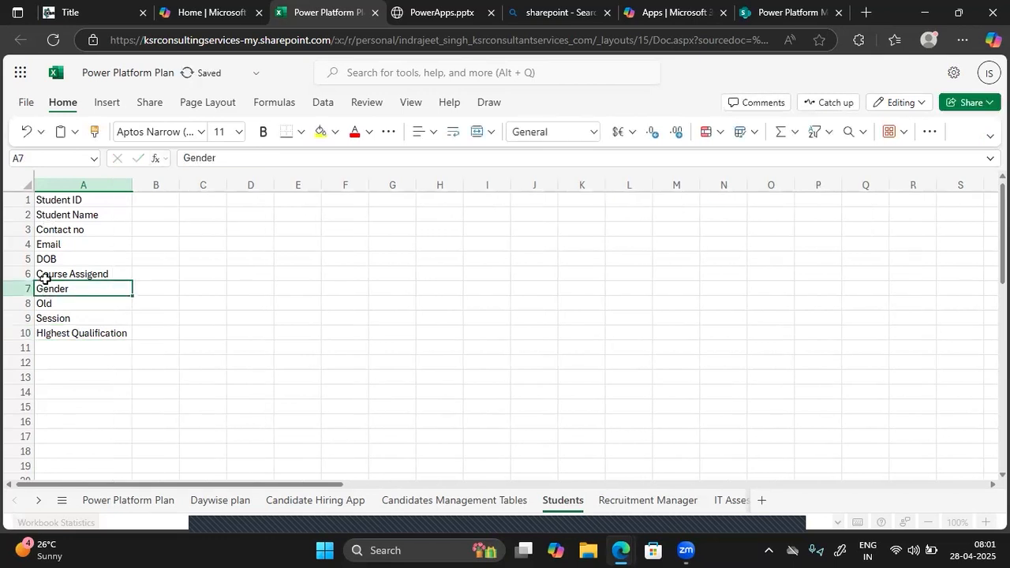
Correct the misspelled field name in cell A6 to Course Assigned.
click(59, 274)
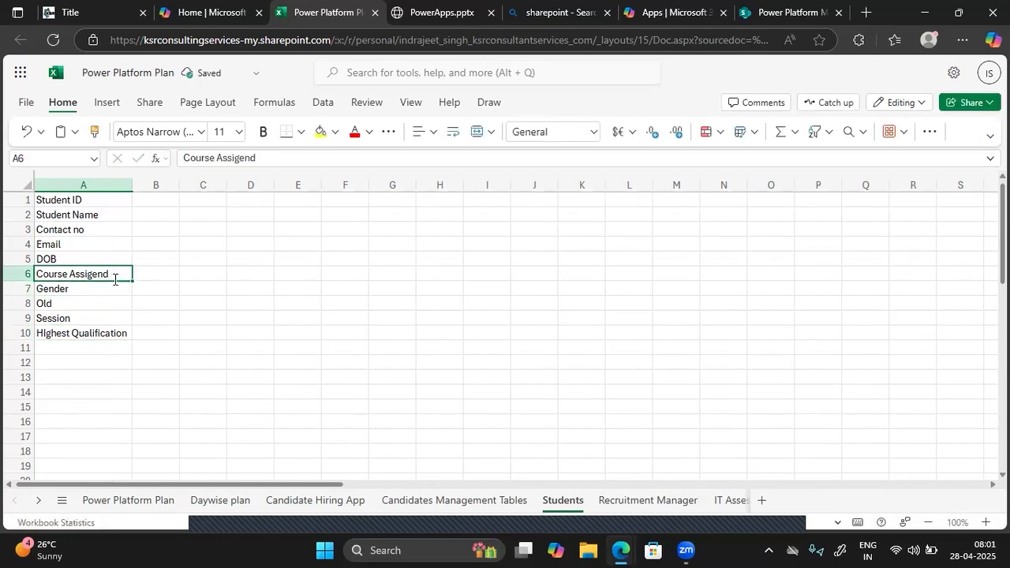
double_click(115, 279)
key(BackSpace)
key(BackSpace)
key(BackSpace)
text(ned)
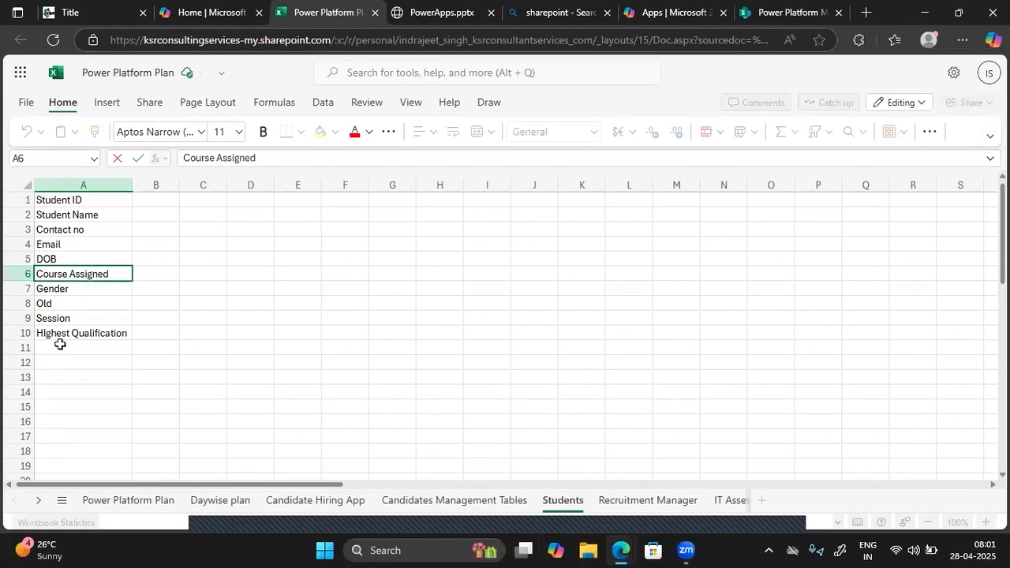
Add the field names Department in cell A11 and Fee in cell A12.
click(59, 345)
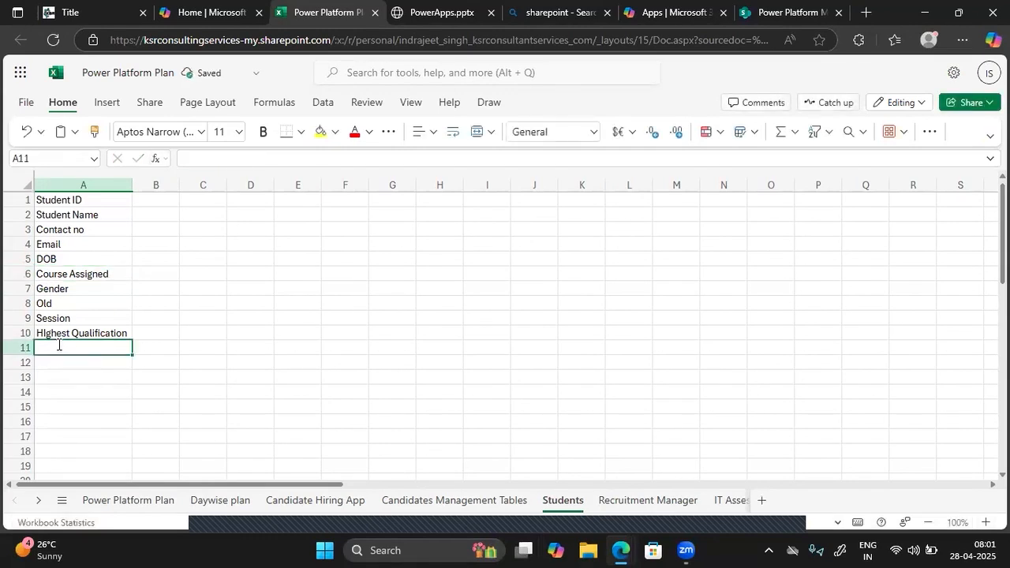
double_click(58, 345)
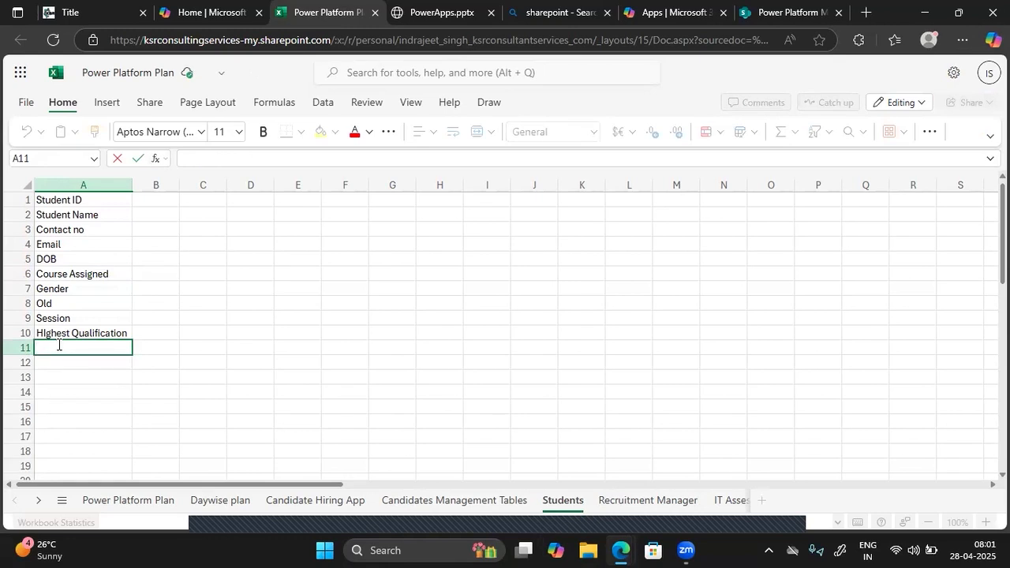
text(Department)
key(Return)
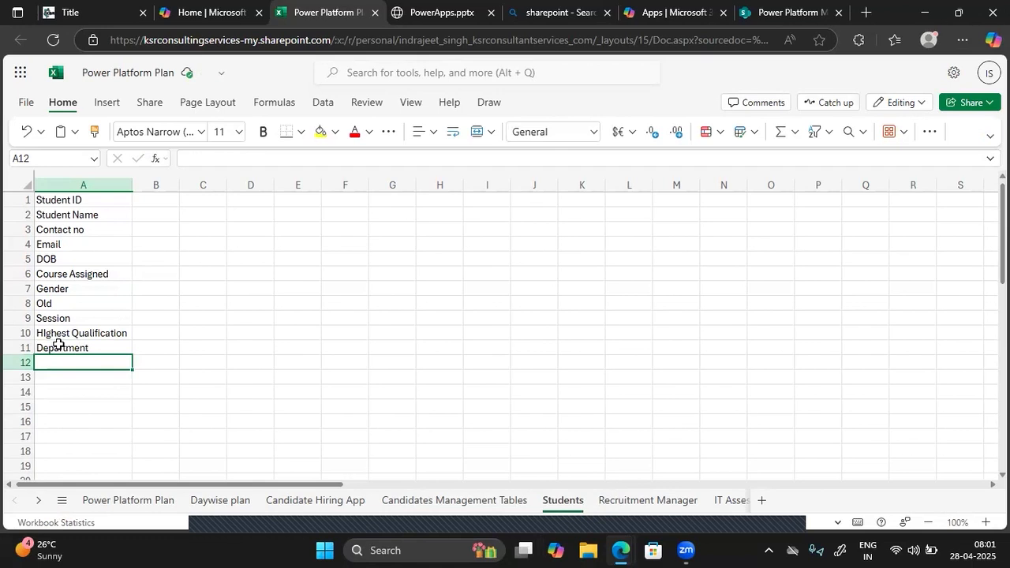
text(Fee)
Enter KSR in cell D5 and add the field name Batch Timing in cell A13.
click(241, 259)
text(KSR)
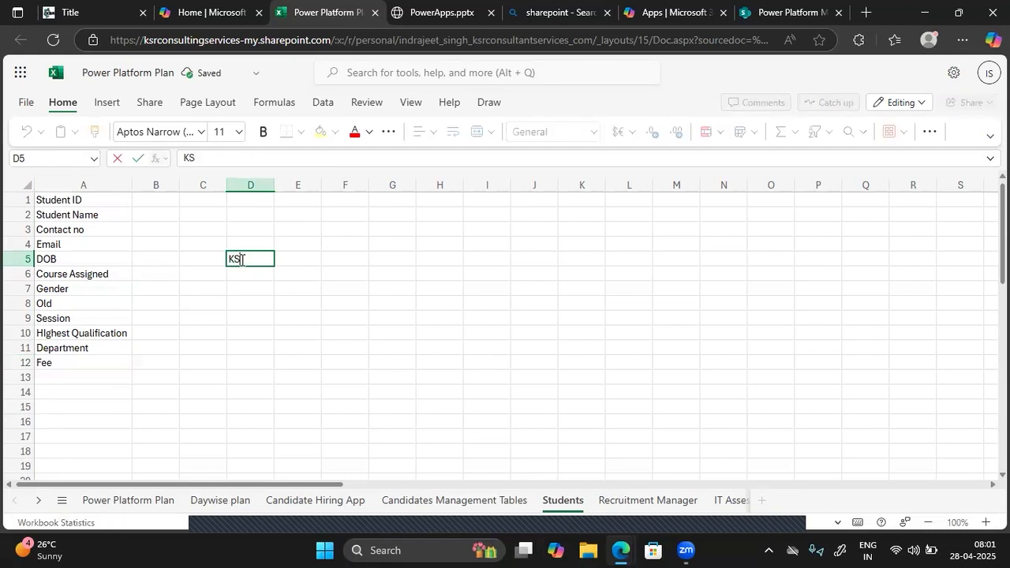
click(57, 382)
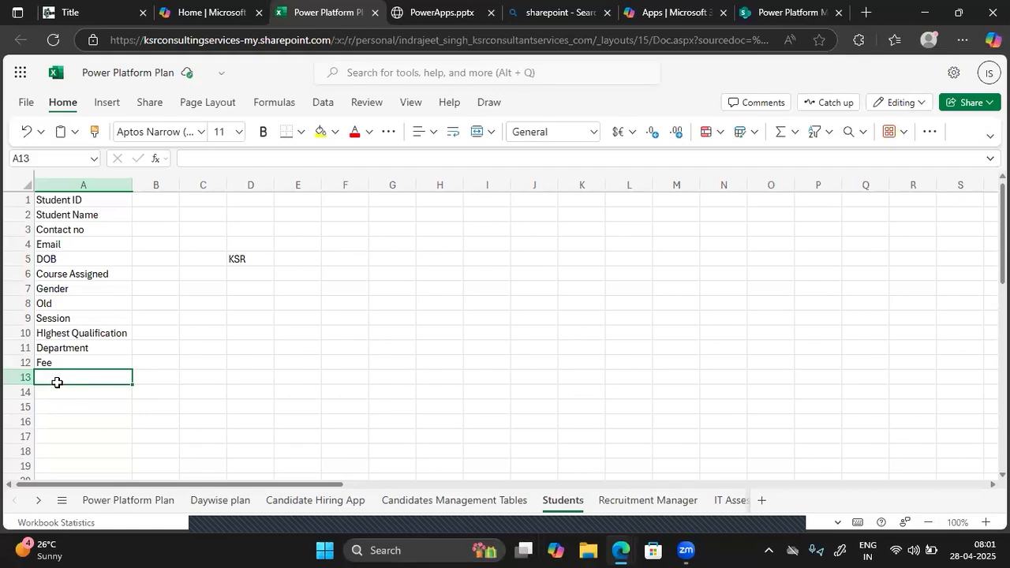
text(bath=)
key(BackSpace)
key(BackSpace)
key(BackSpace)
key(BackSpace)
key(BackSpace)
text(Batch)
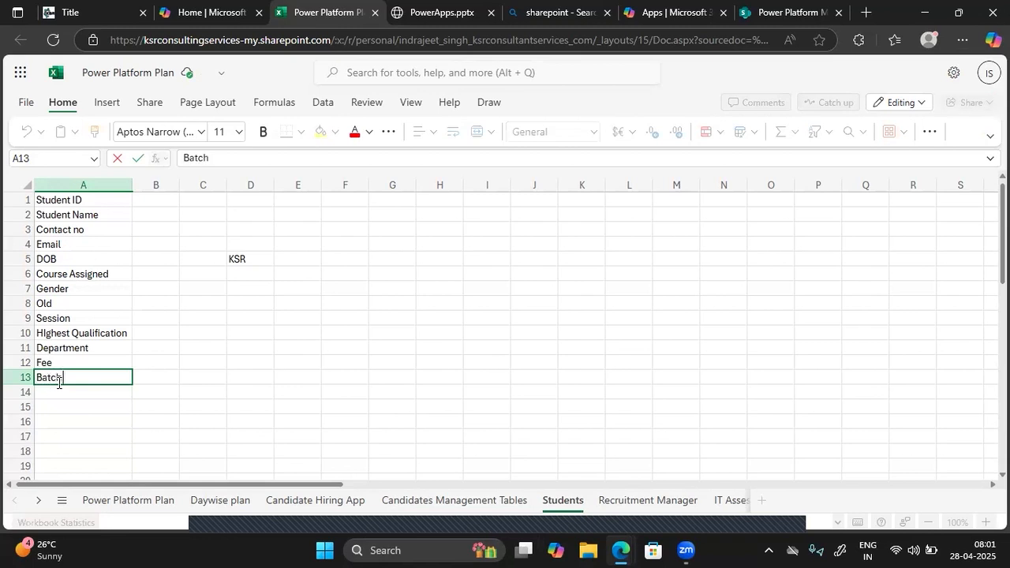
text( Timing)
key(Return)
Add the field names Trainer in cell A14 and DOJ in cell A15.
text(Trainer)
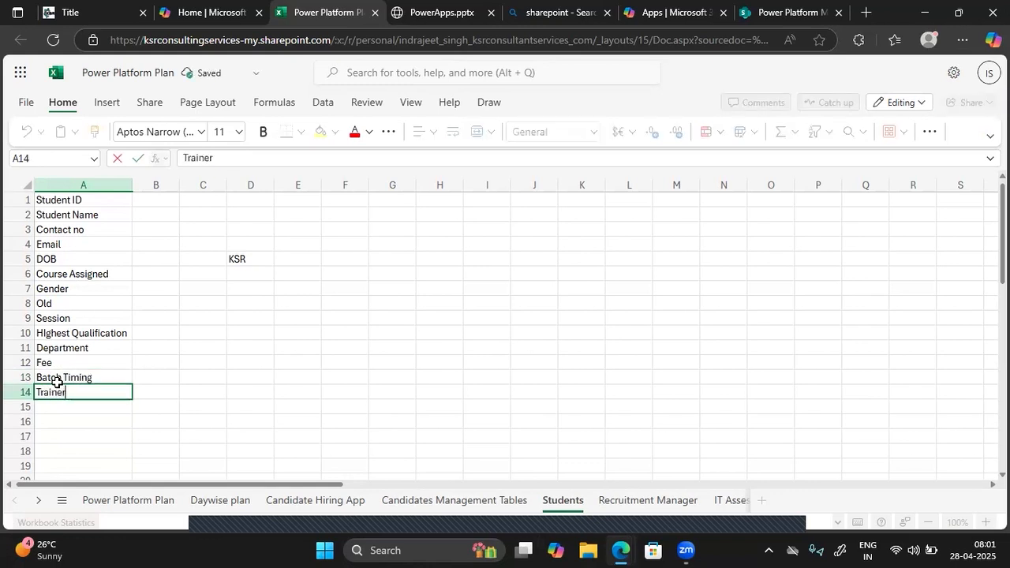
key(Return)
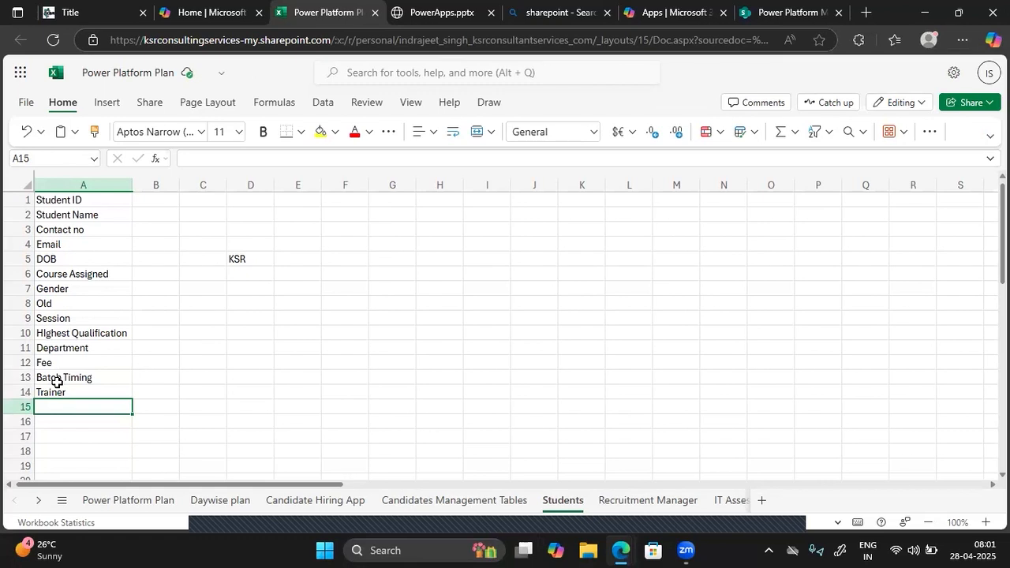
text(DOJ)
key(Return)
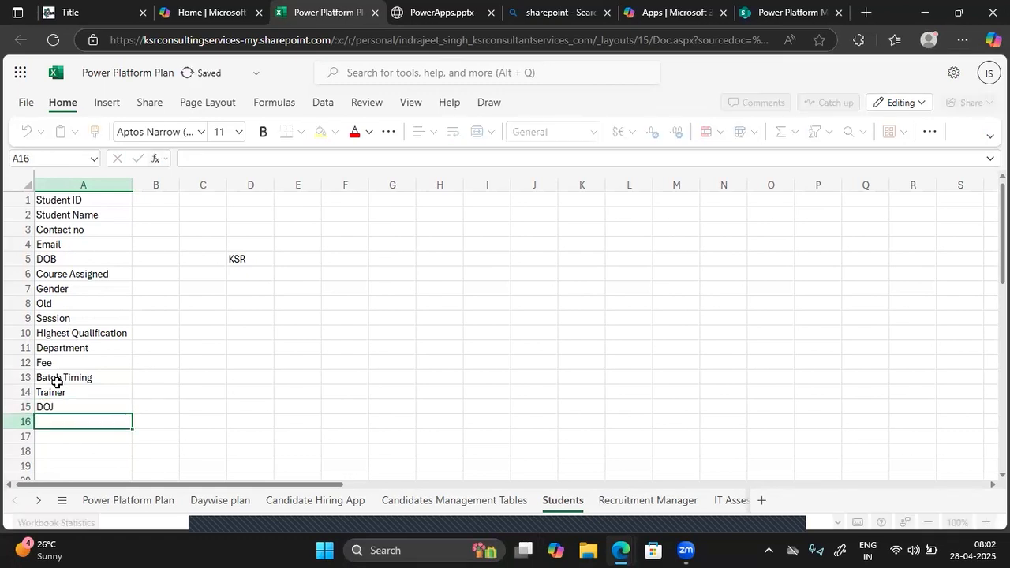
Add the field name Tenure in cell A16.
text(Expe)
key(BackSpace)
key(BackSpace)
key(BackSpace)
key(BackSpace)
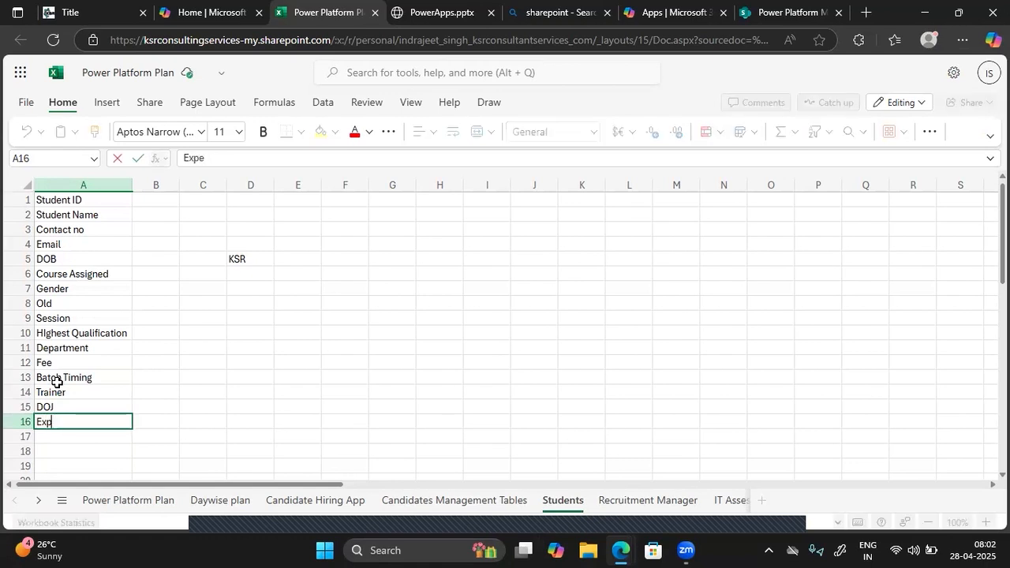
text(Tenure)
key(Return)
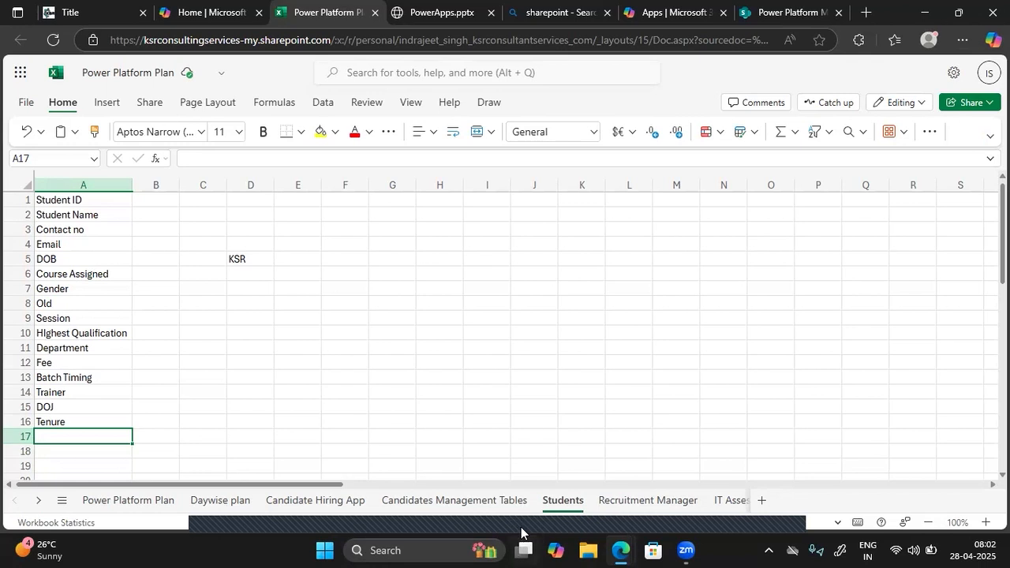
Add the field names Location in cell A17 and Blood Group in cell A18, correcting any misspelling.
double_click(50, 438)
text(Location)
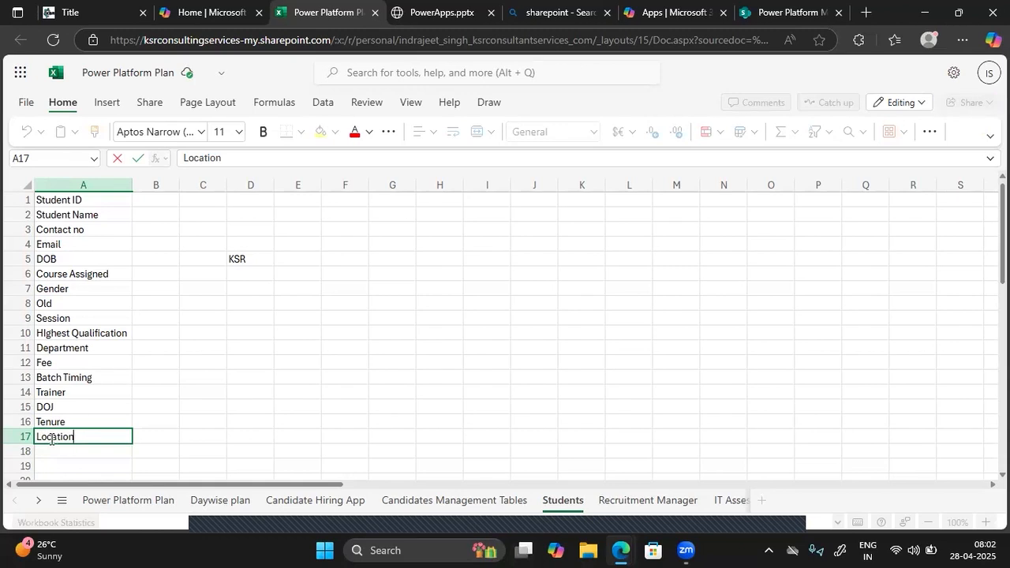
key(Return)
text(Bllod Group)
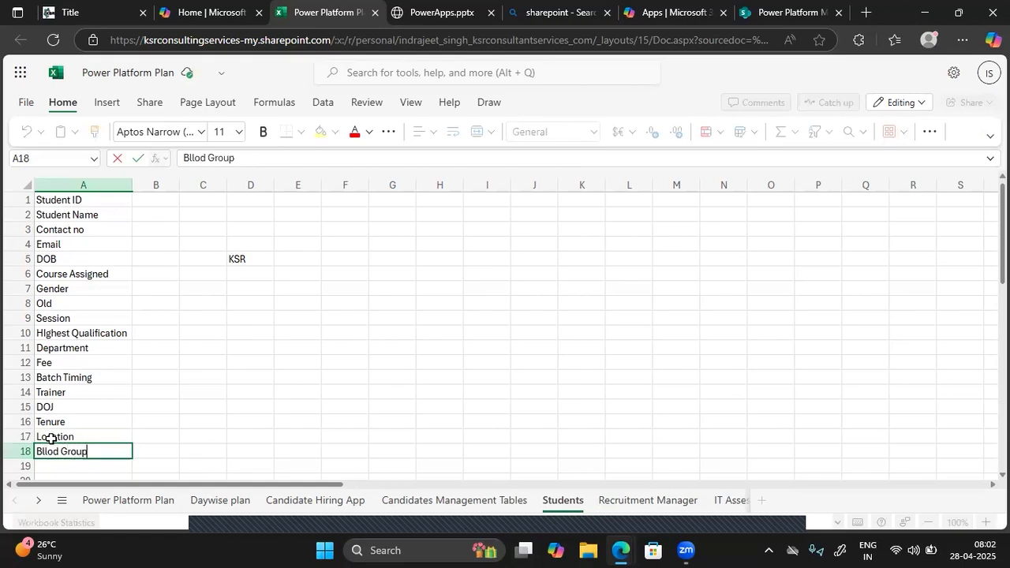
key(Return)
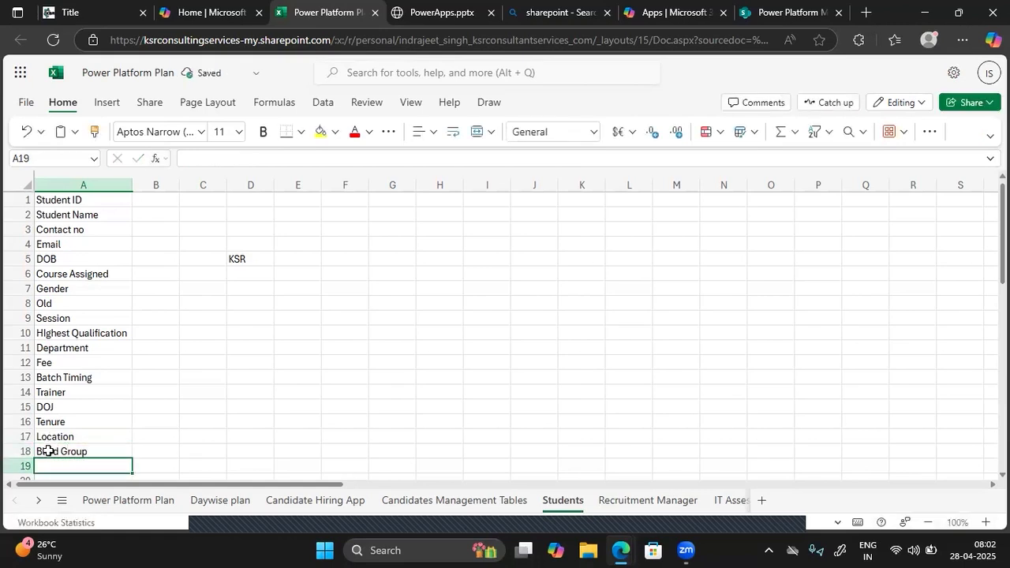
double_click(47, 450)
key(BackSpace)
text(o)
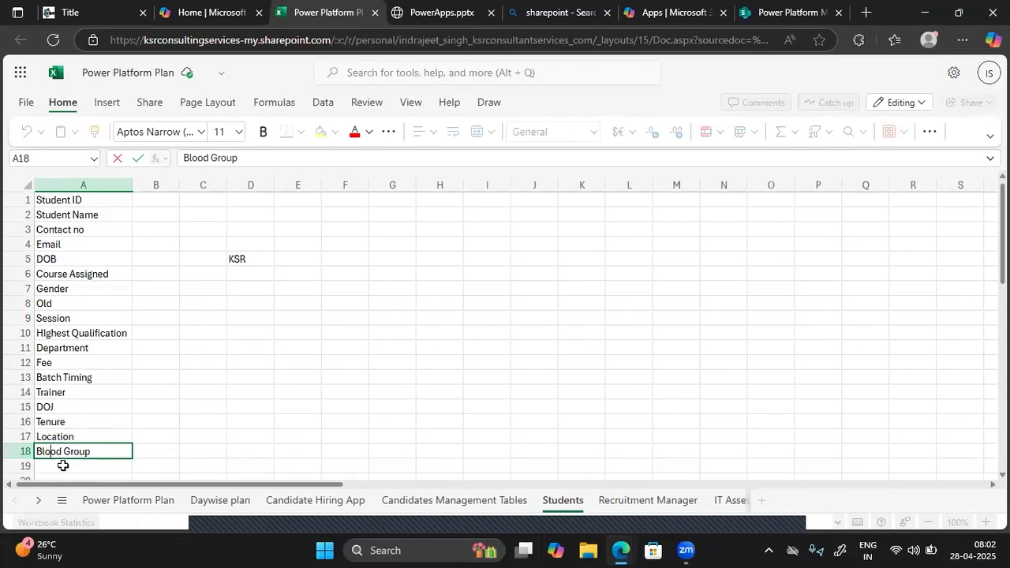
scroll(62, 464, down, 1)
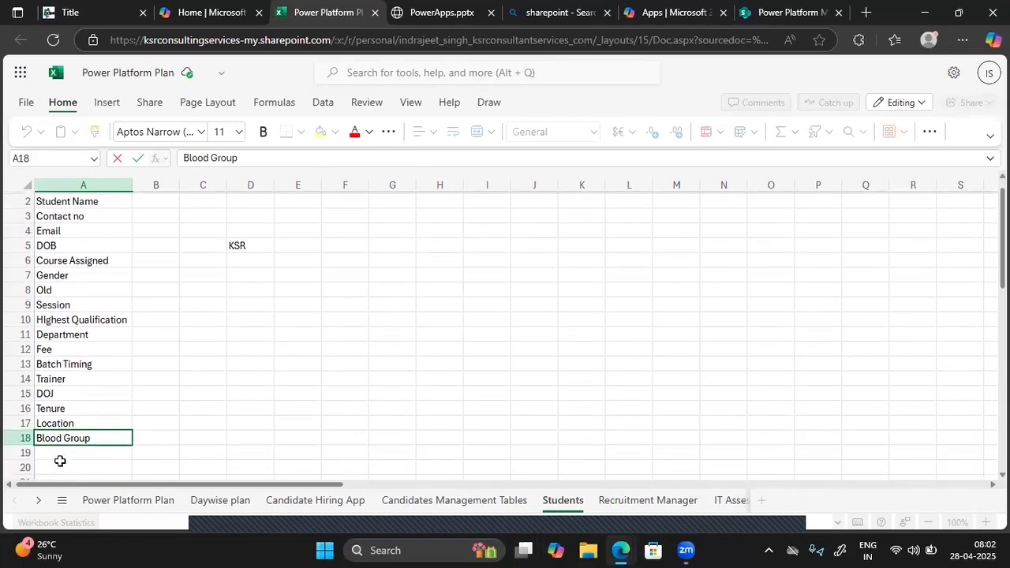
click(48, 453)
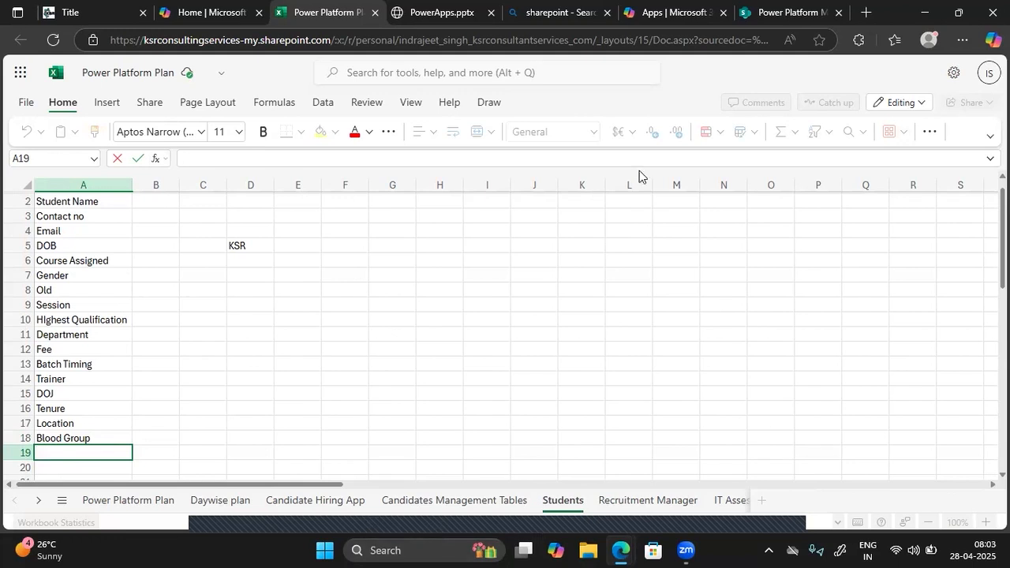
click(653, 75)
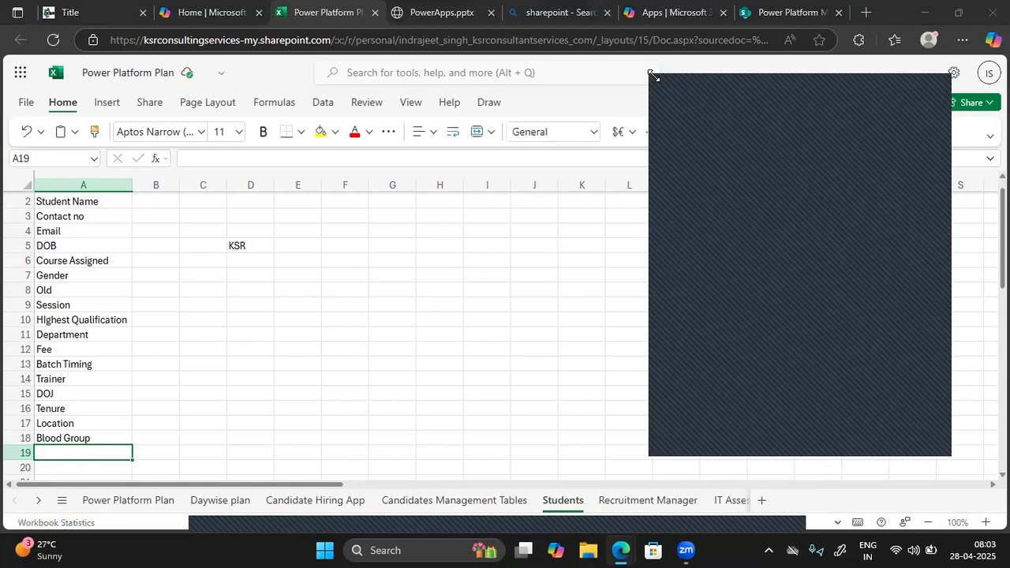
drag(653, 76, 658, 40)
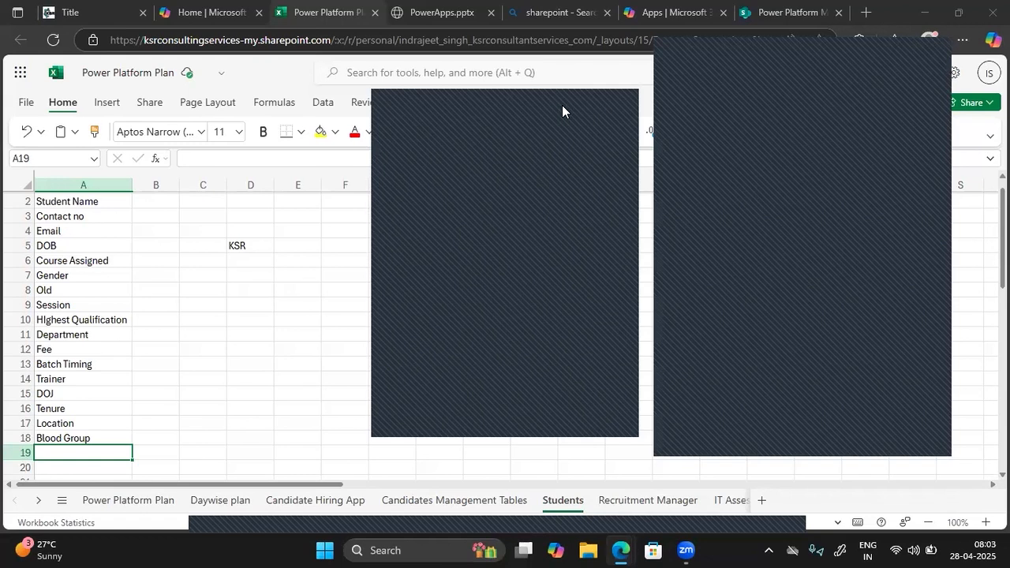
drag(562, 105, 878, 59)
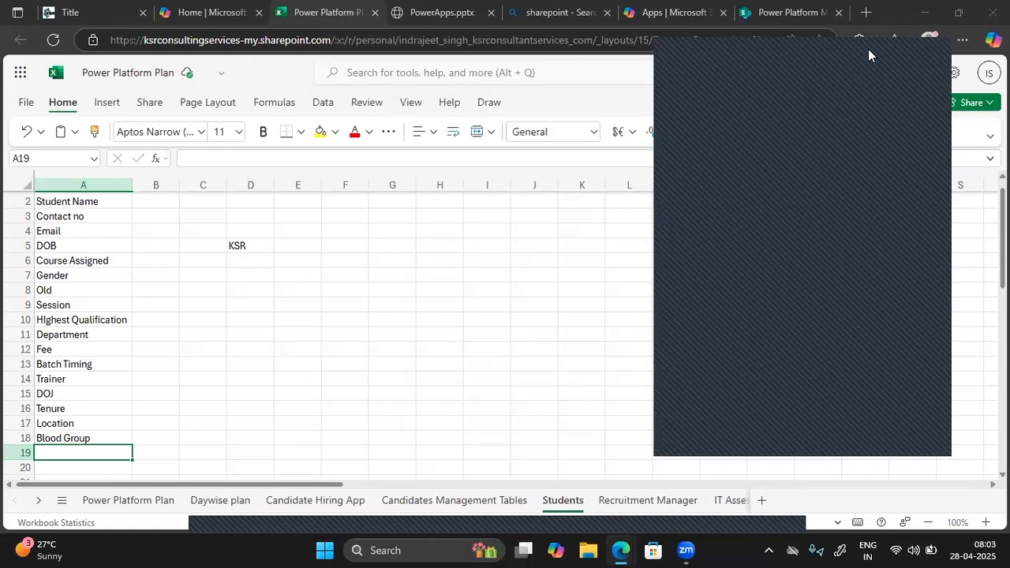
Add the field names Skills in cell A19 and Student Type in cell A20.
scroll(69, 375, up, 1)
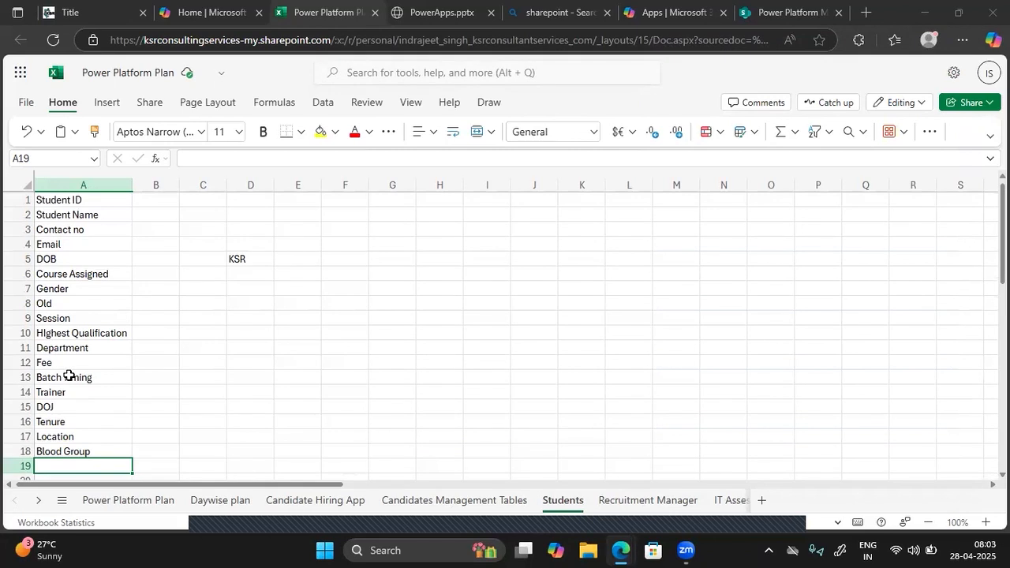
scroll(69, 375, down, 1)
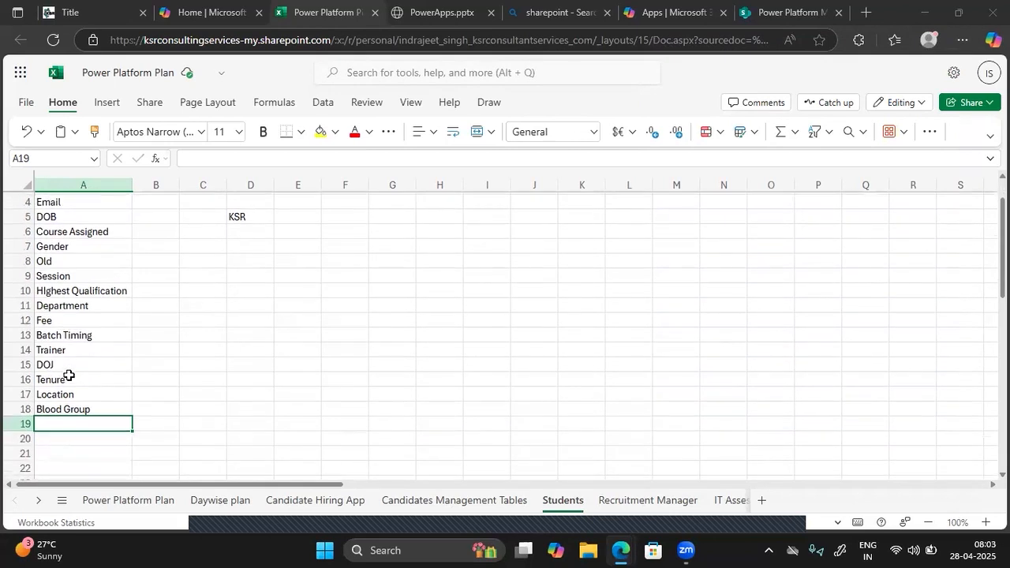
double_click(78, 417)
text(Skills)
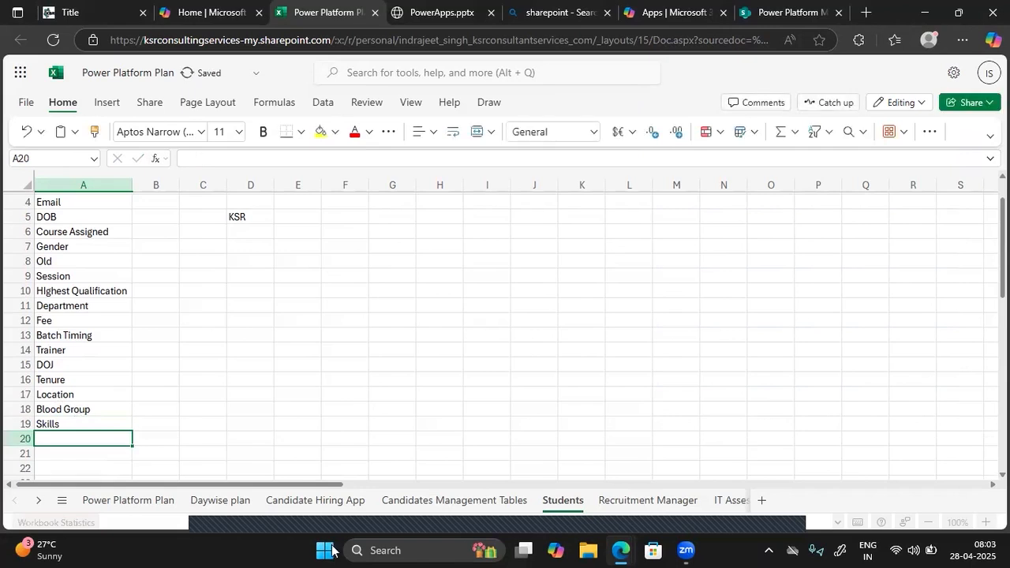
click(445, 512)
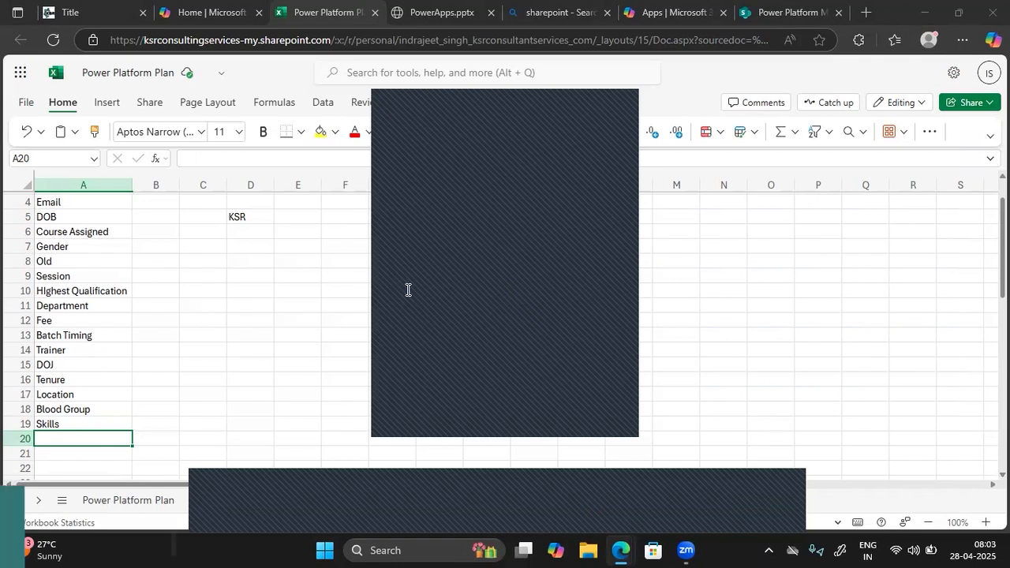
double_click(87, 438)
text(Stud)
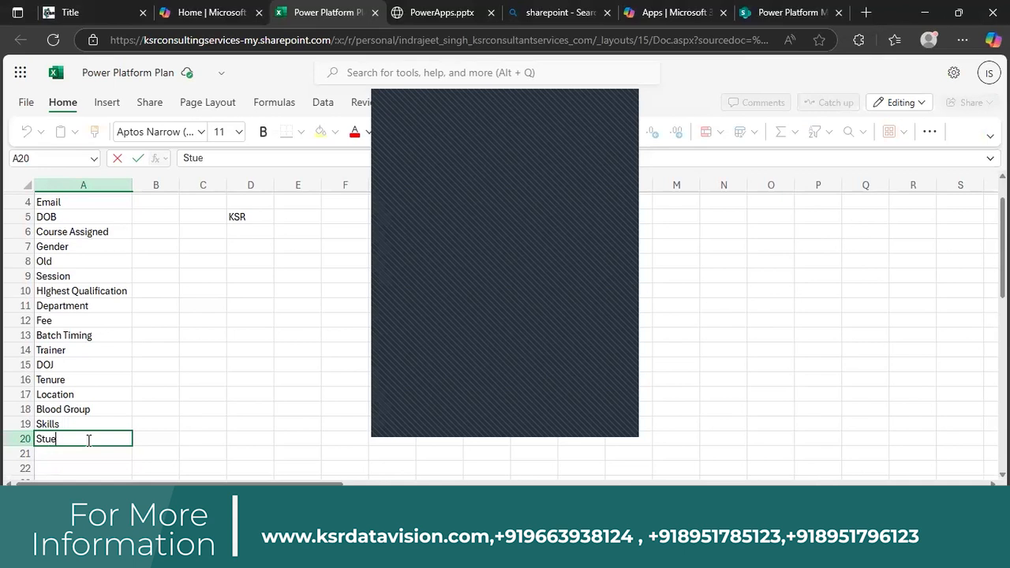
text(ent Type)
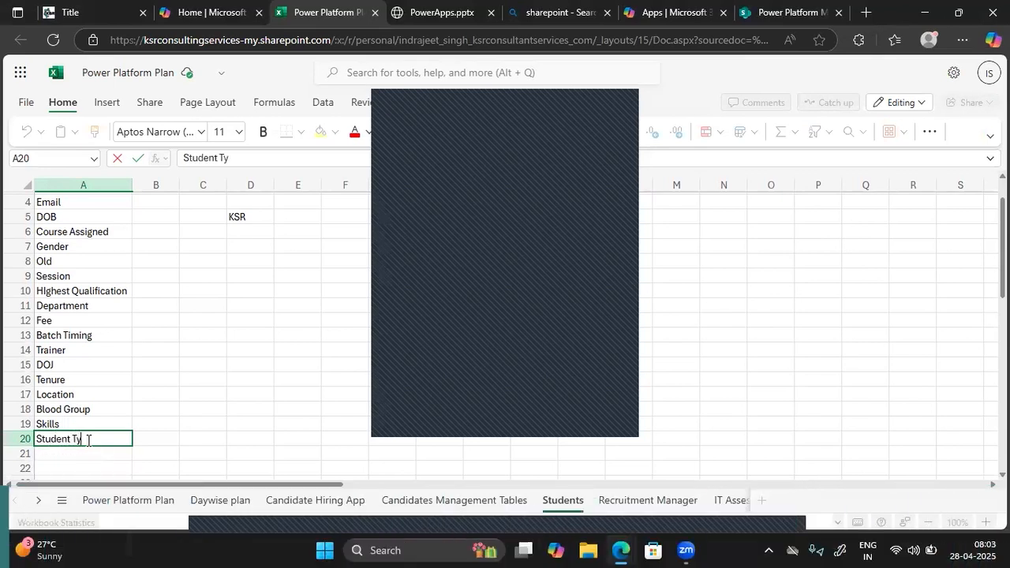
click(549, 108)
Widen the empty column B beside the list of field names.
scroll(56, 214, up, 1)
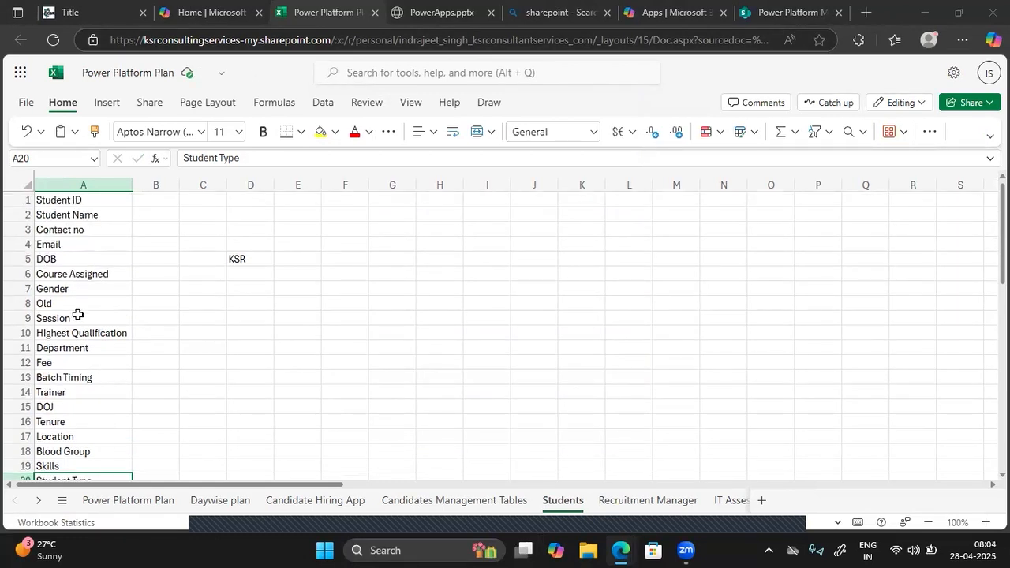
scroll(78, 314, down, 5)
scroll(78, 315, up, 5)
scroll(78, 314, down, 1)
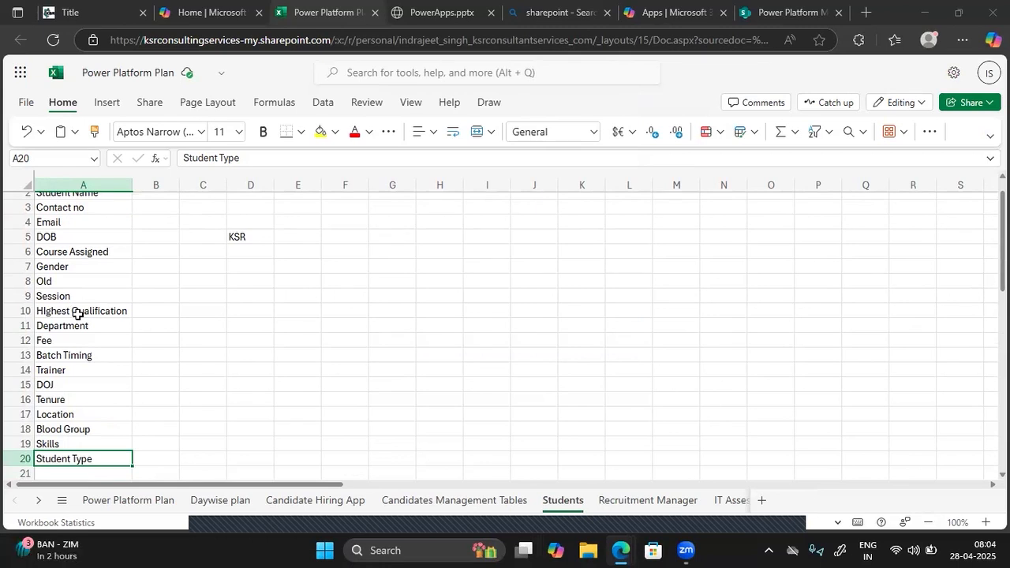
scroll(77, 314, up, 1)
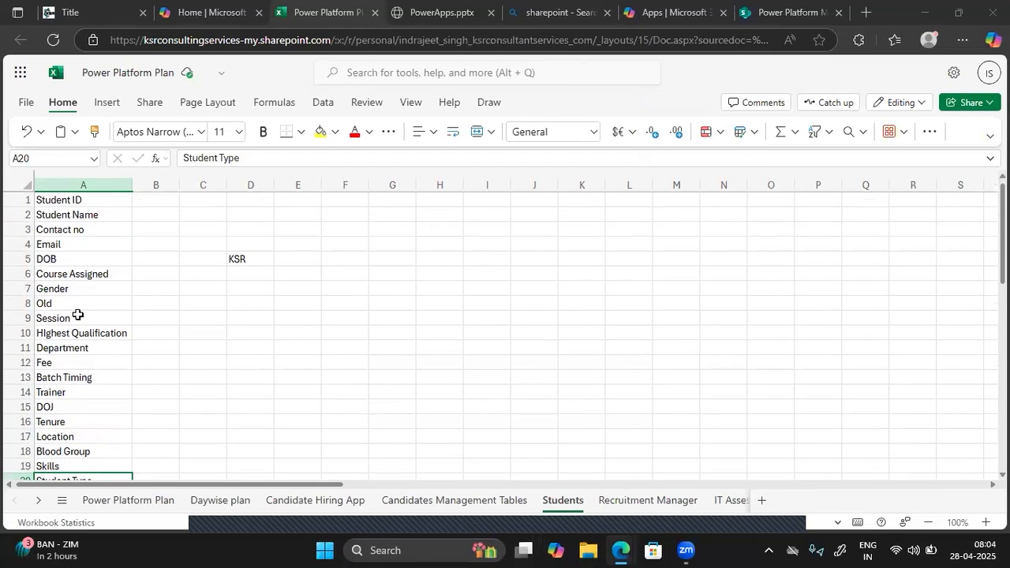
click(150, 194)
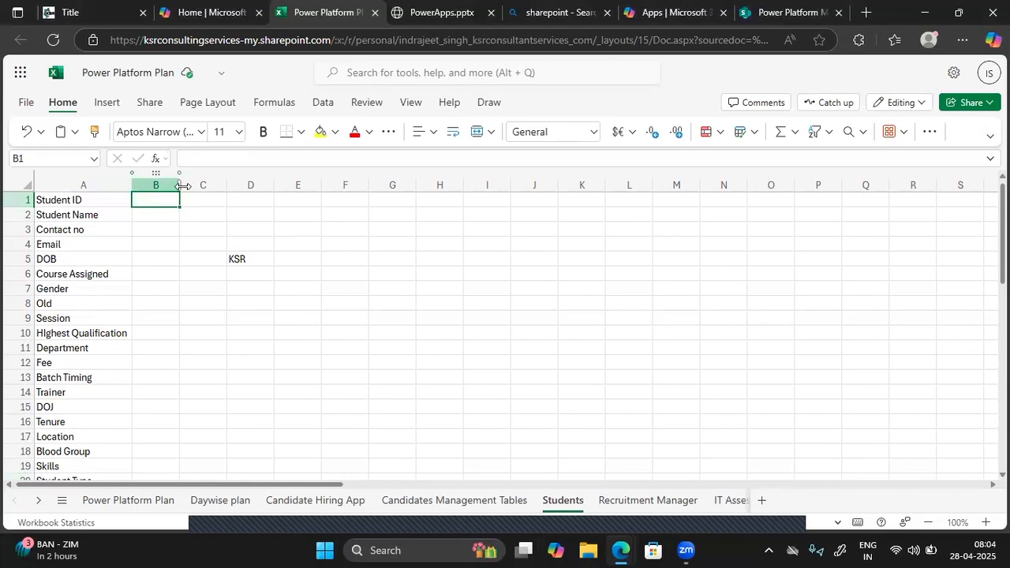
drag(180, 190, 211, 190)
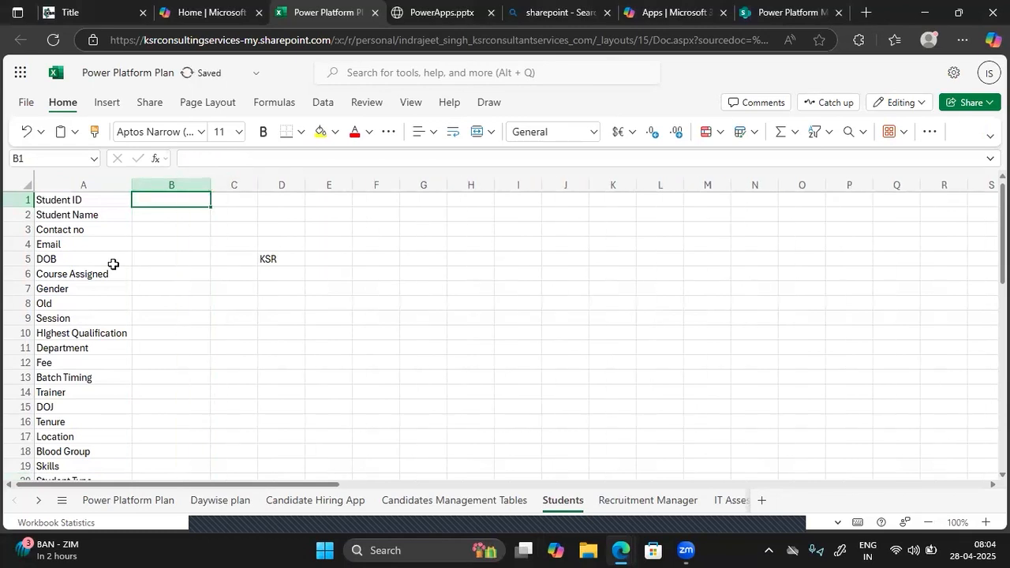
Add the field name Fee Payment Mode in cell A21, with only the first letter of each word capitalized.
scroll(55, 335, down, 4)
click(55, 335)
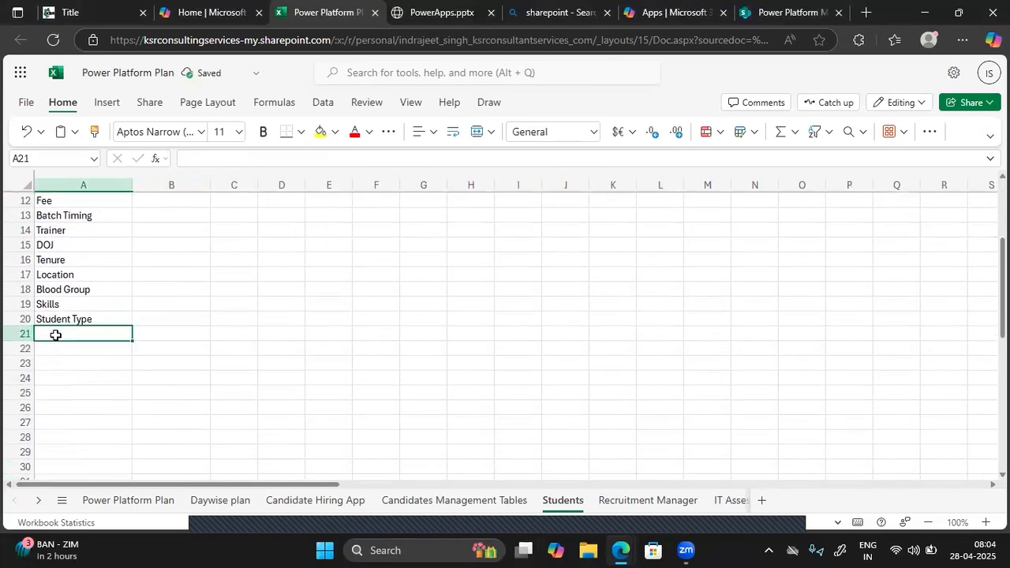
text(Fee PAymen)
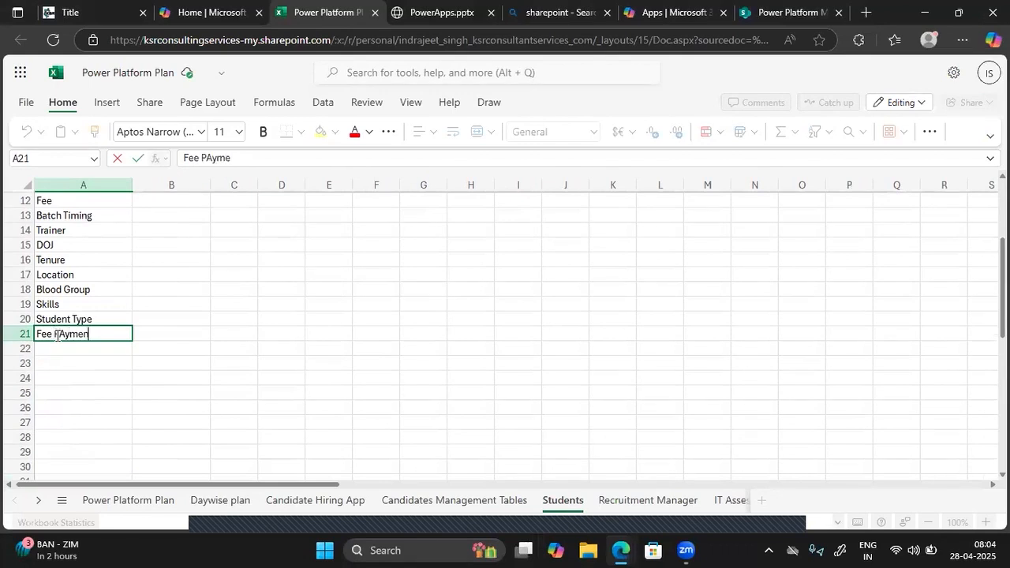
text(t)
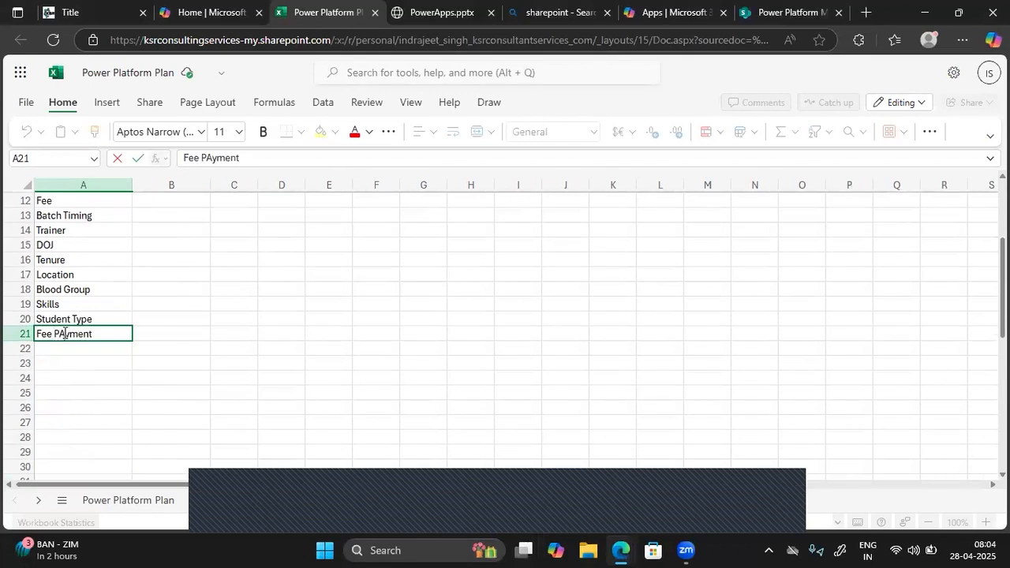
click(64, 333)
key(BackSpace)
text(a)
click(109, 335)
text(Mode)
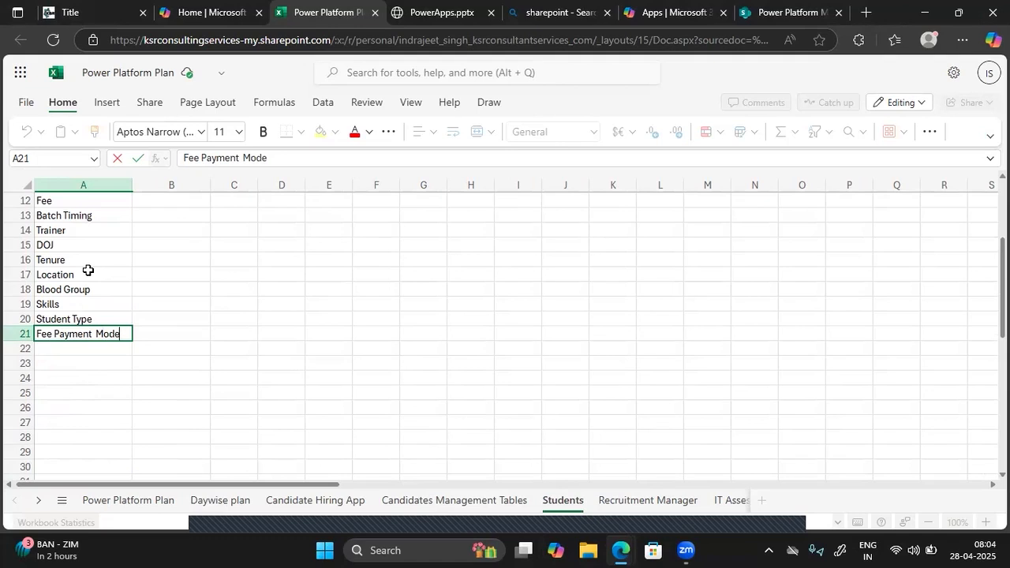
Review the planned field names in column A of the Students sheet and return to the Students list in SharePoint.
scroll(88, 270, up, 4)
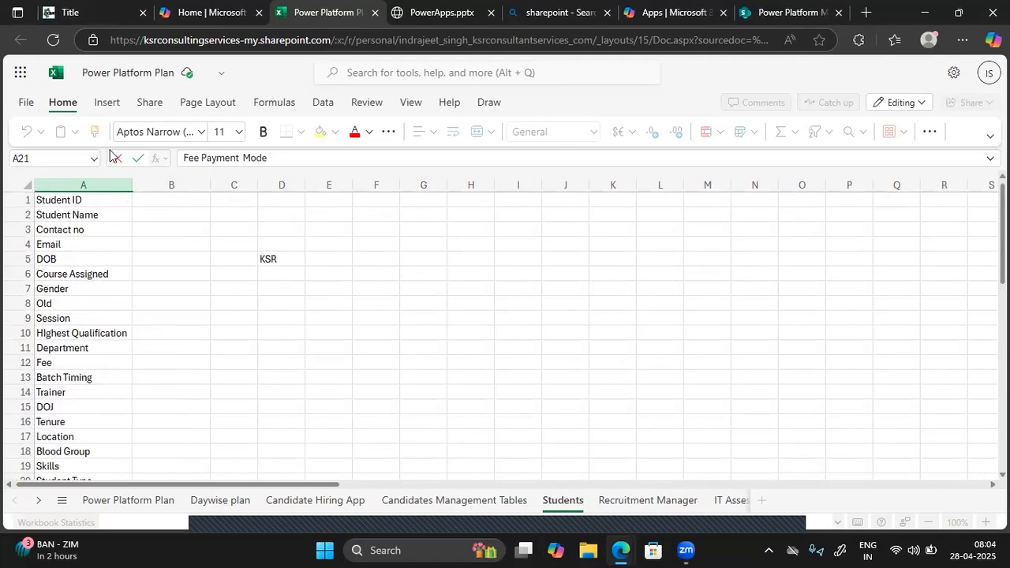
scroll(90, 446, down, 2)
scroll(90, 446, up, 2)
click(763, 16)
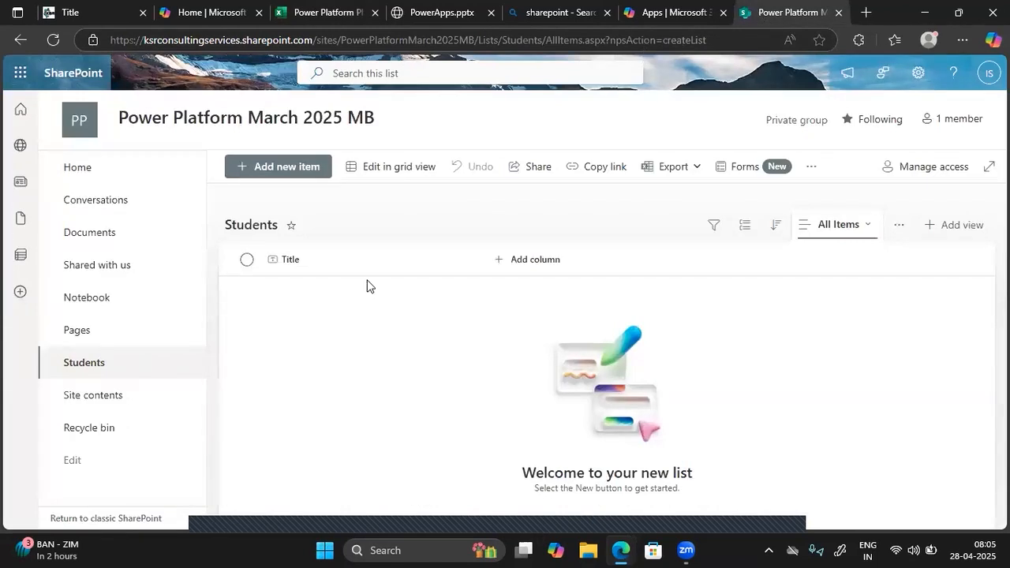
Rename the Students list's Title column to Candidate Name and save the new name.
click(326, 273)
mouse_move(312, 397)
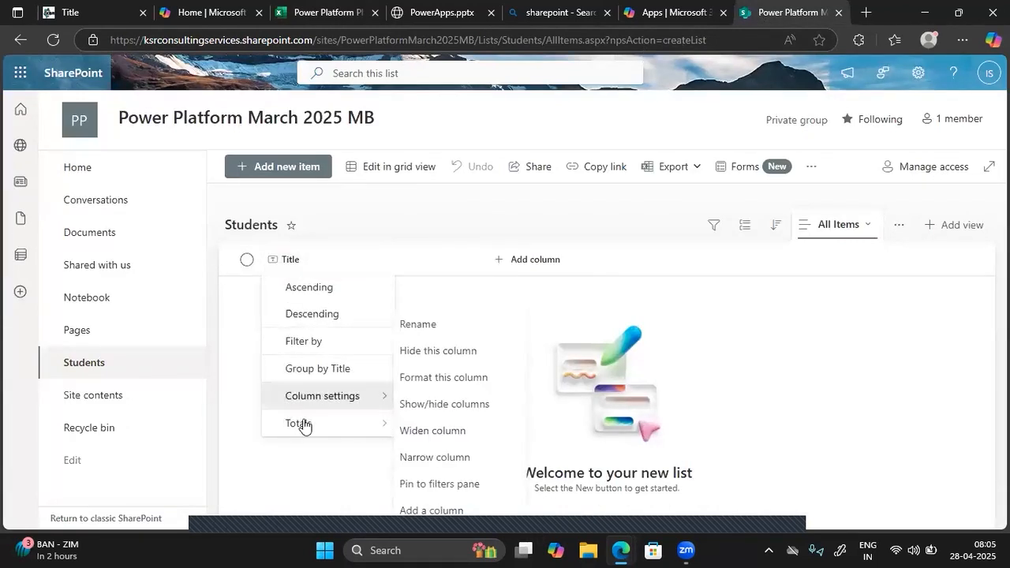
click(286, 269)
click(285, 269)
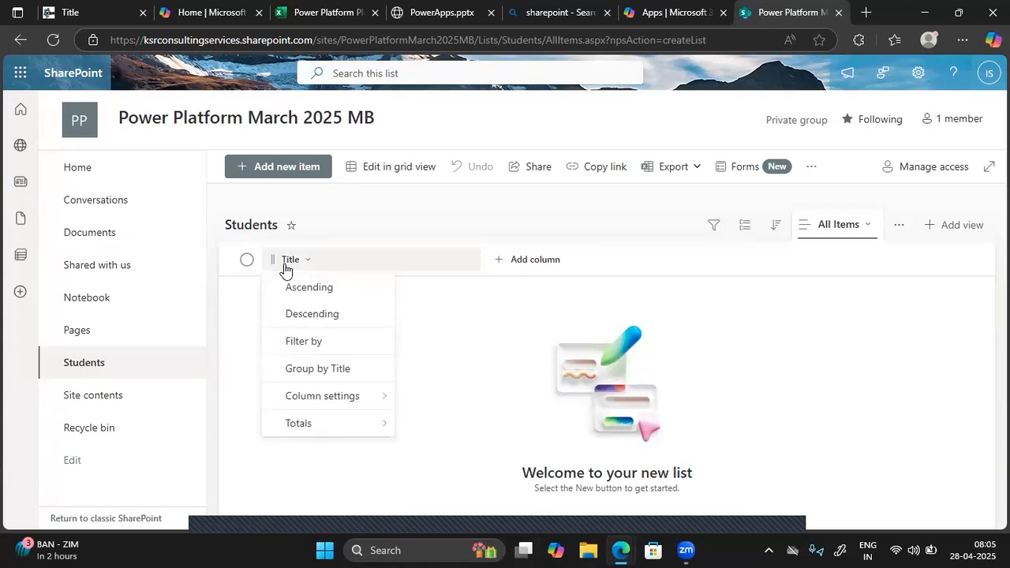
mouse_move(302, 396)
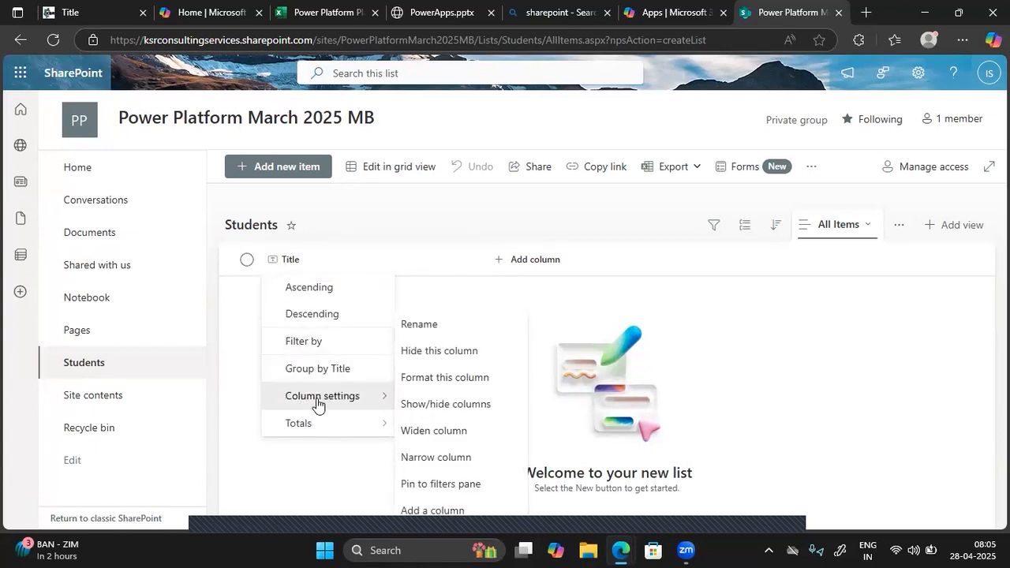
click(411, 325)
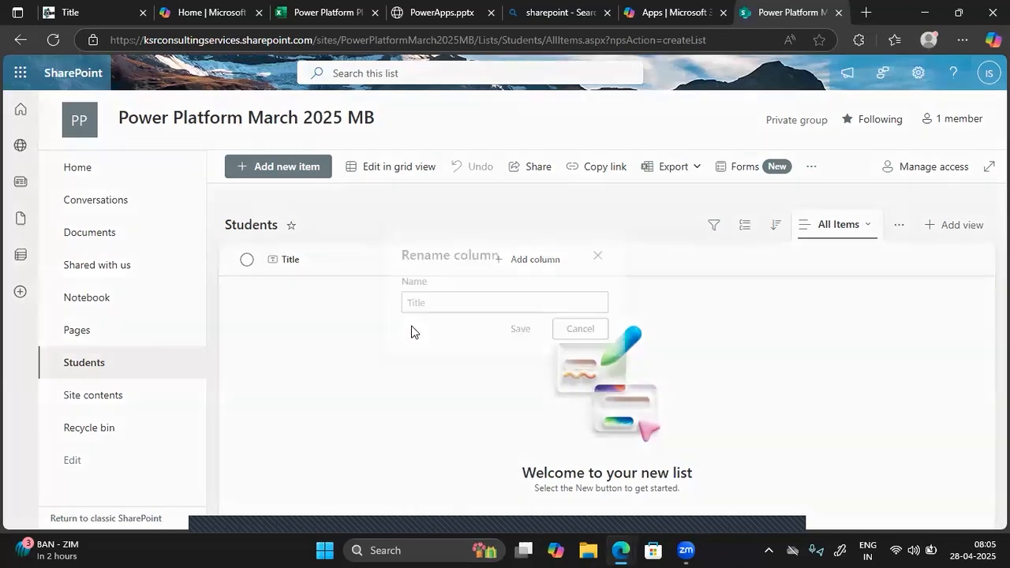
click(414, 303)
click(417, 303)
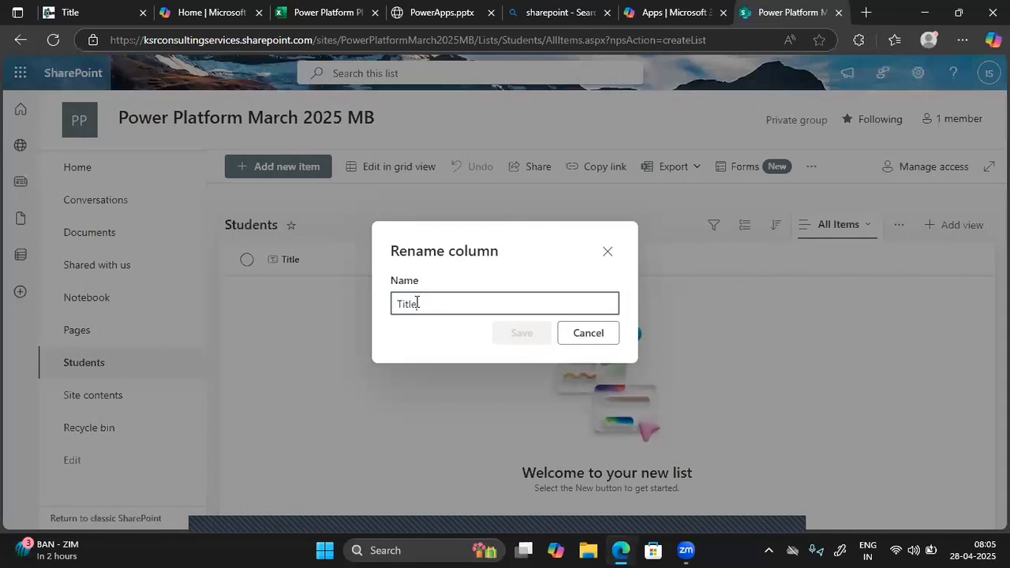
double_click(416, 302)
key(BackSpace)
text(Candidate Name)
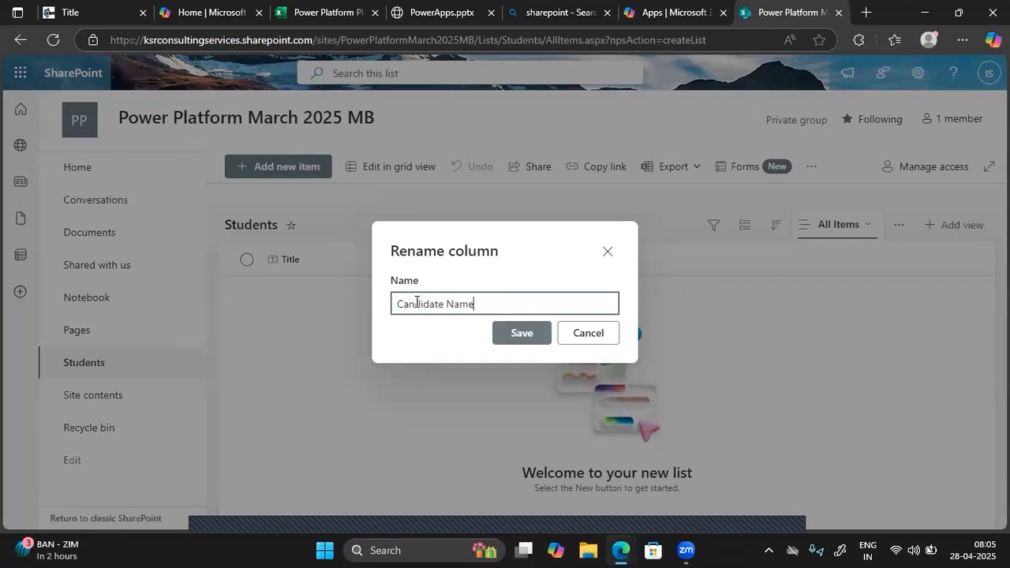
click(522, 338)
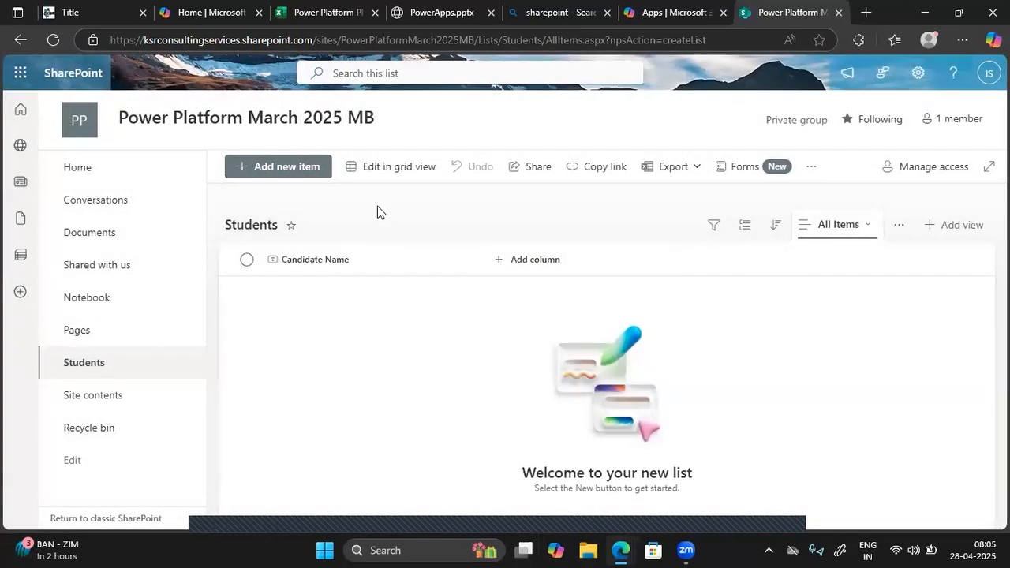
Look at the new item form and the view creation dialog of the Students list, closing both without saving.
click(272, 173)
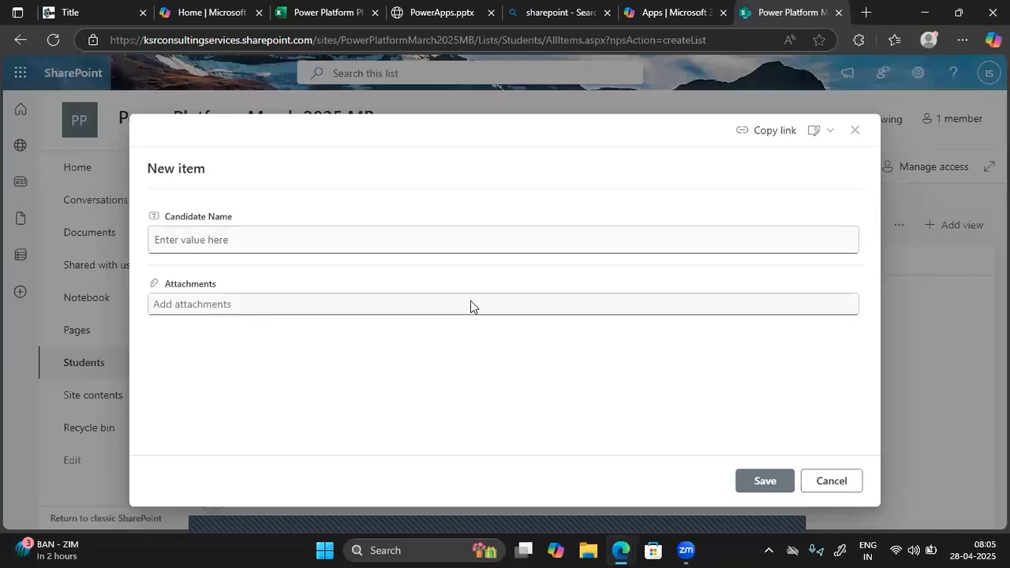
click(832, 482)
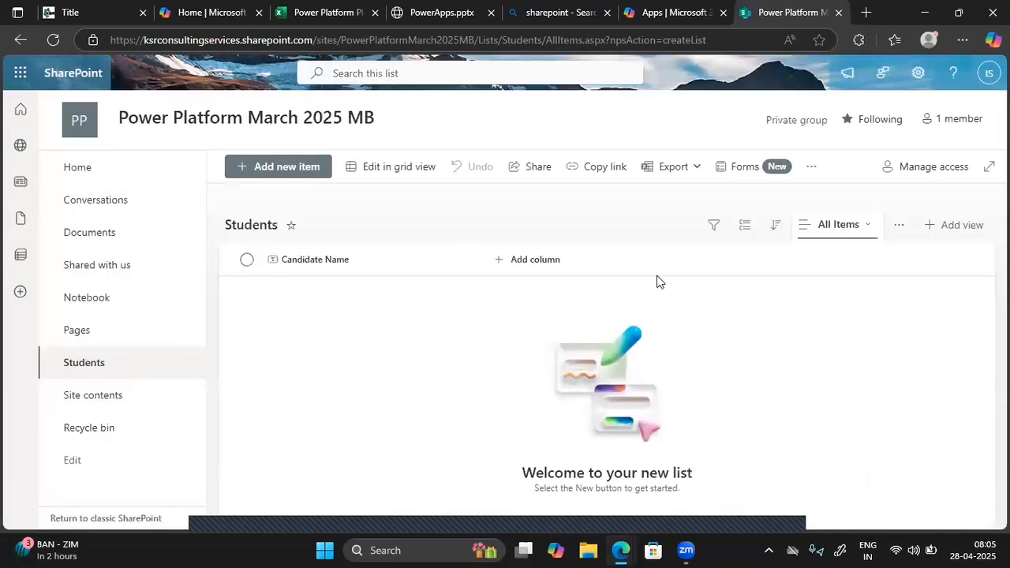
click(952, 228)
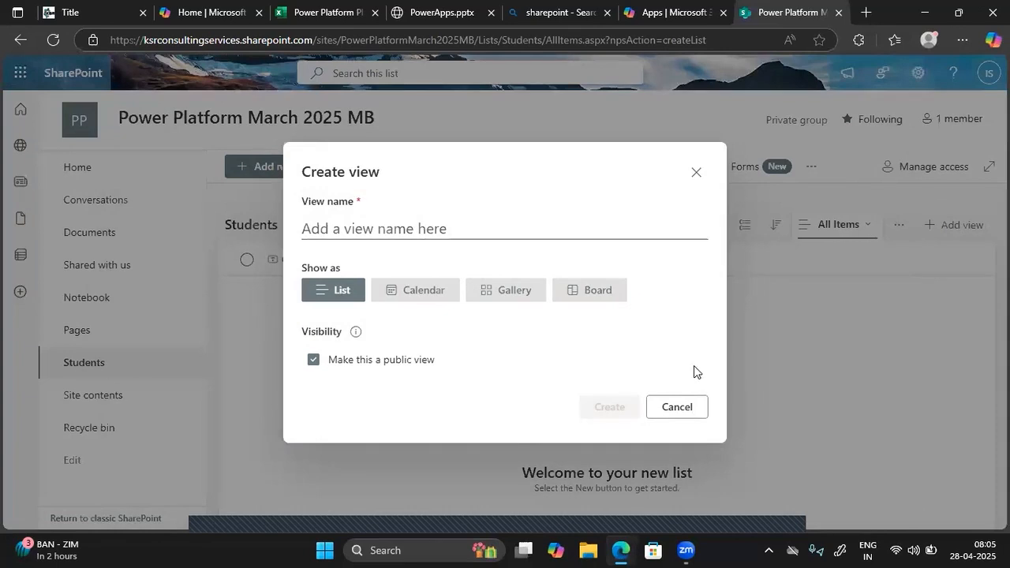
click(681, 407)
click(899, 229)
click(695, 348)
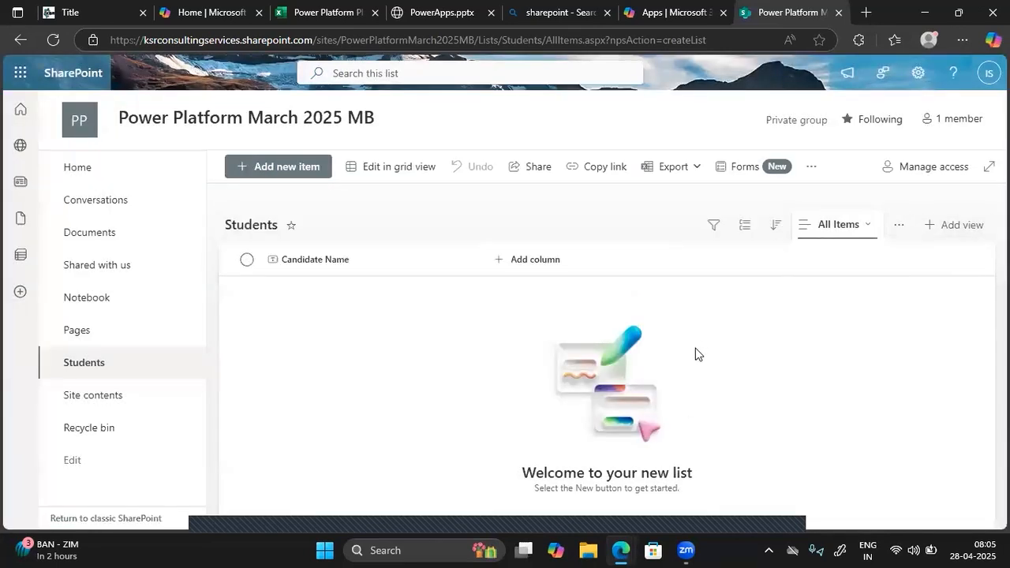
Start adding a column to the Students list and examine the available column types, comparing Text with Number.
click(515, 254)
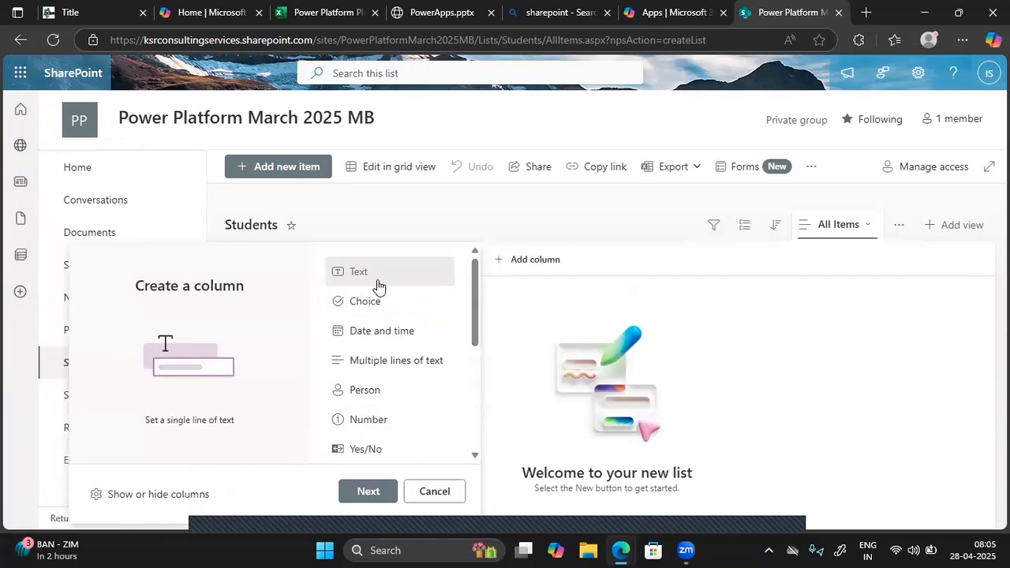
scroll(418, 406, down, 1)
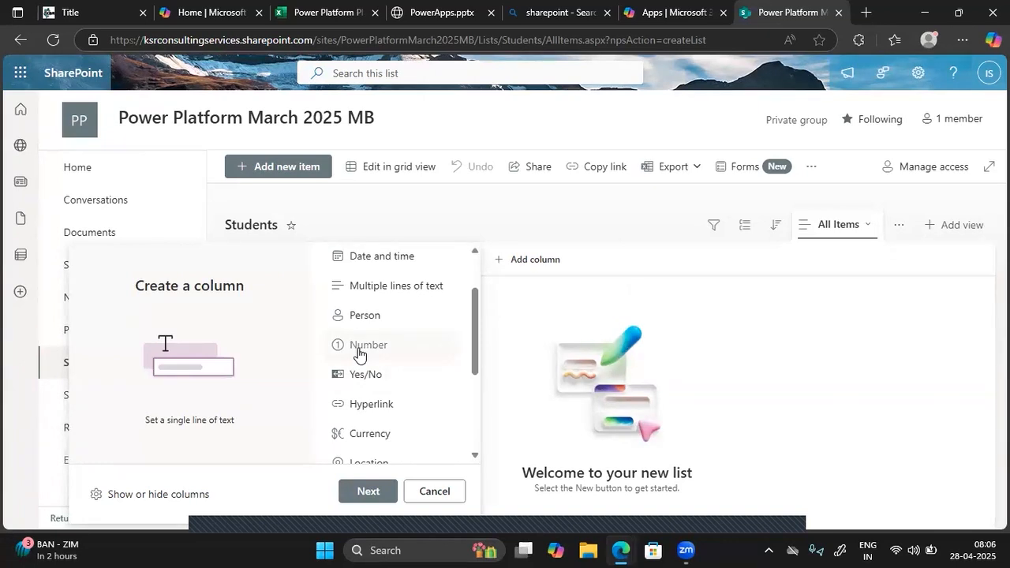
scroll(359, 352, up, 1)
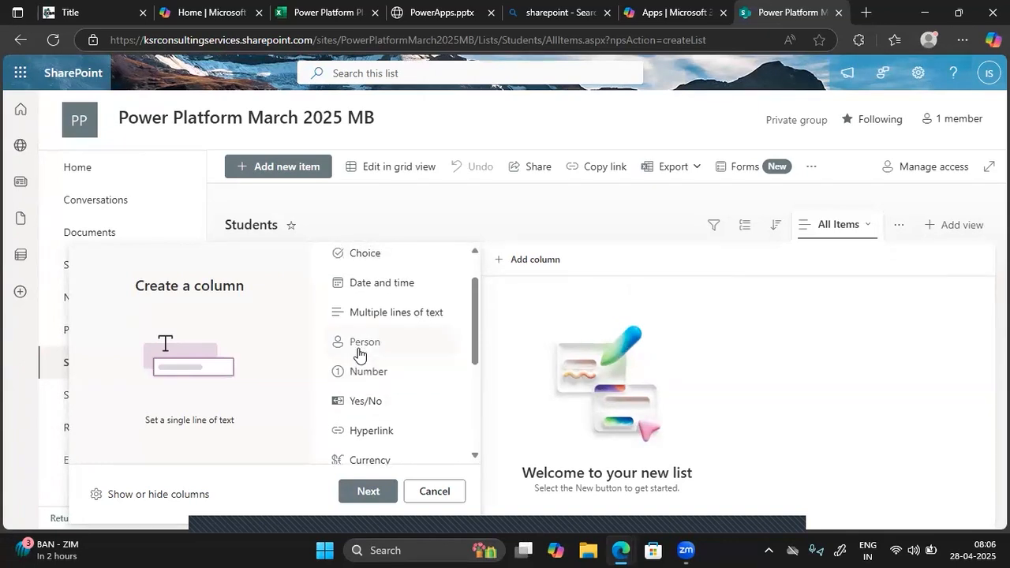
scroll(359, 352, up, 1)
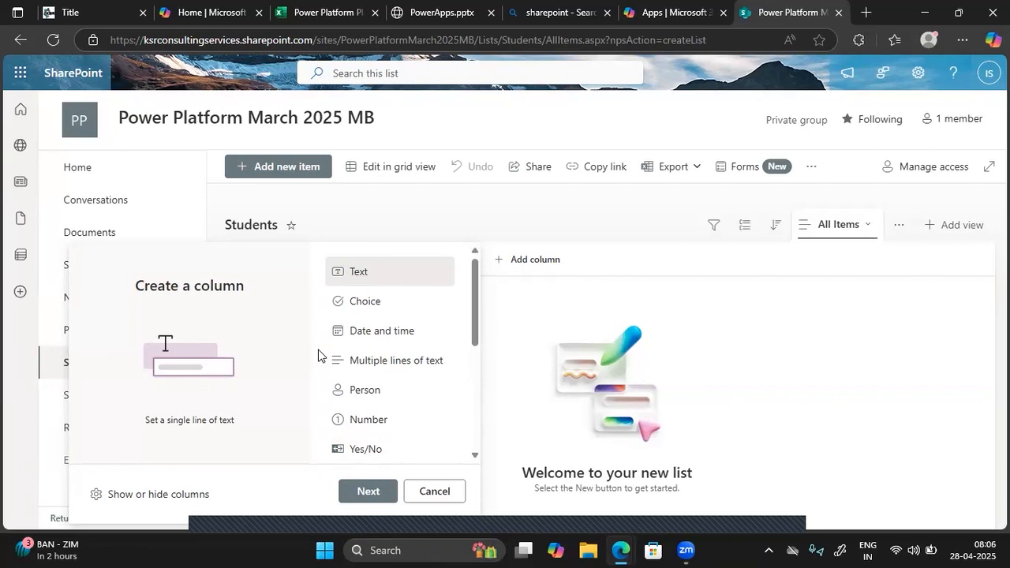
click(369, 426)
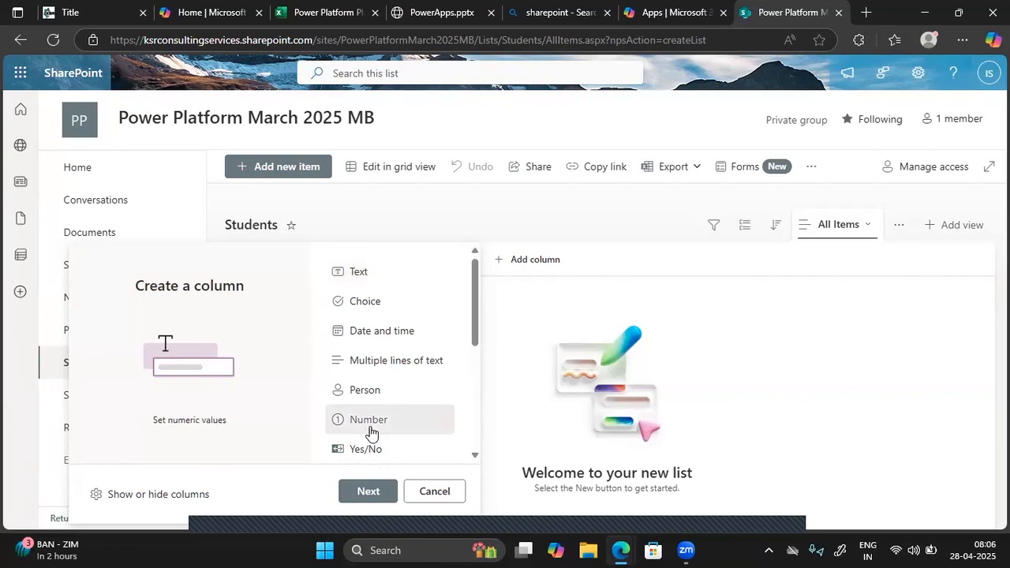
click(354, 273)
click(360, 424)
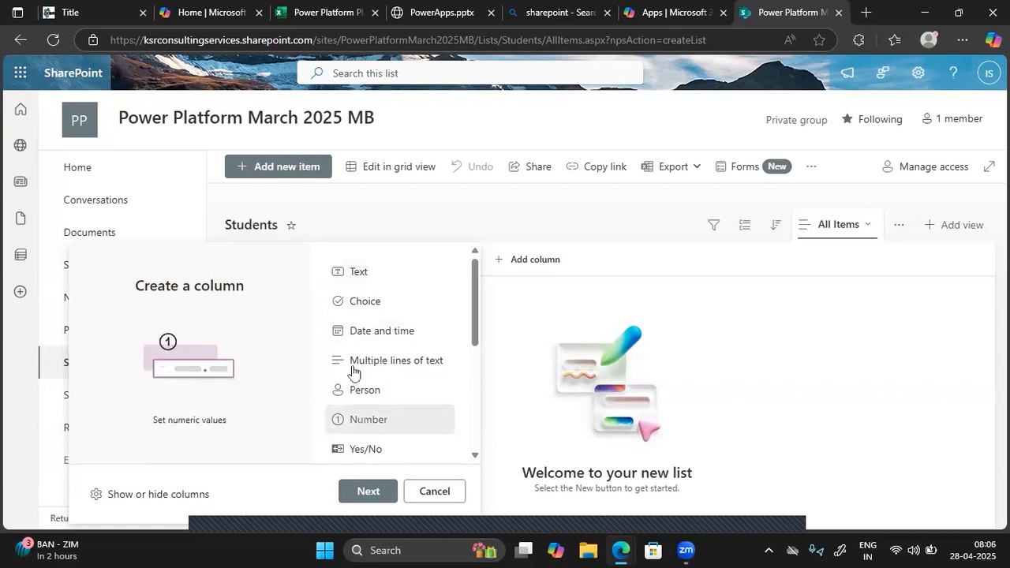
click(350, 283)
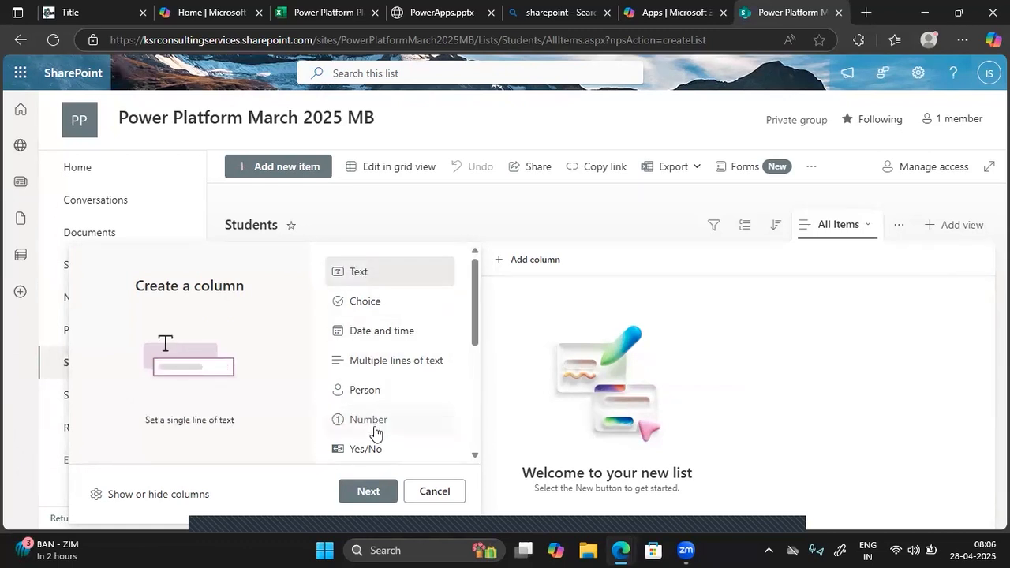
click(375, 433)
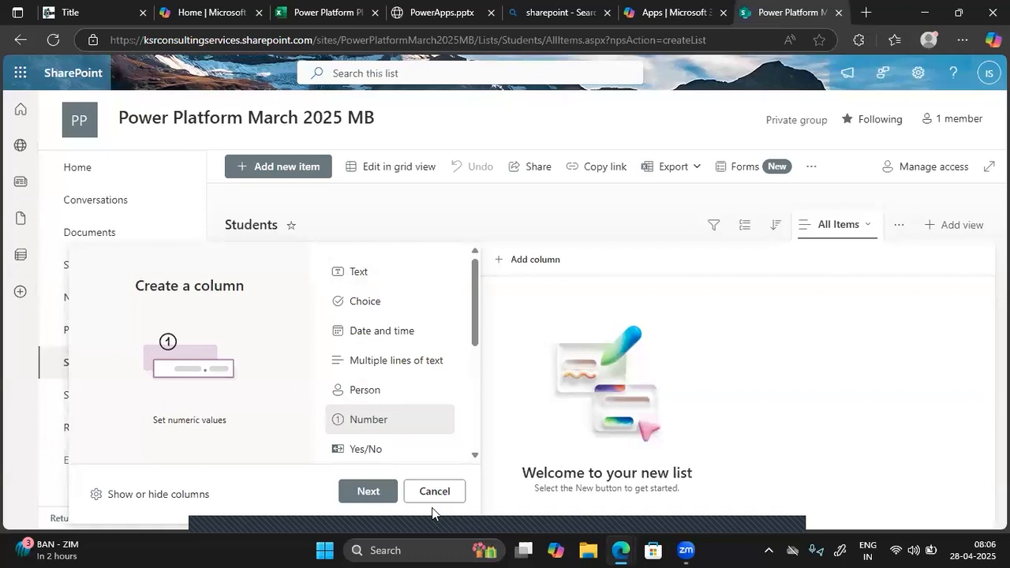
Create a single-line text column named Candidate ID with the calculated default value option enabled.
click(354, 276)
click(362, 492)
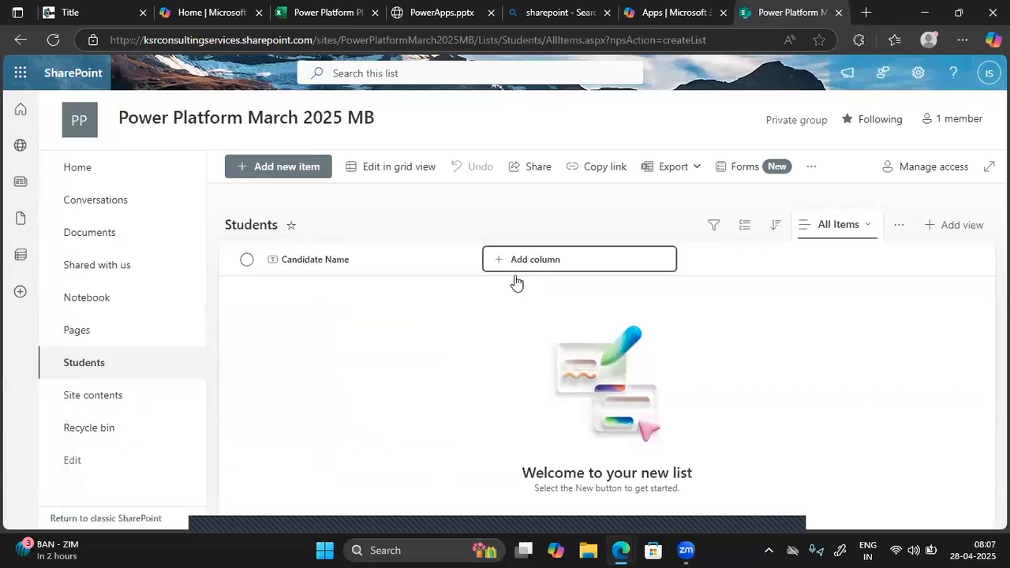
text(Can)
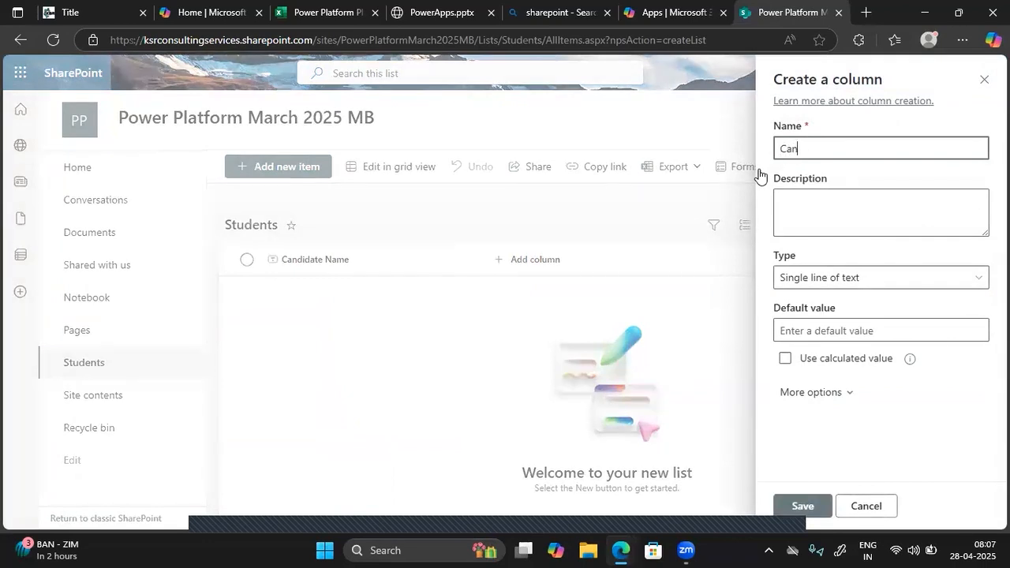
text(didate ID)
click(785, 358)
click(820, 336)
click(784, 359)
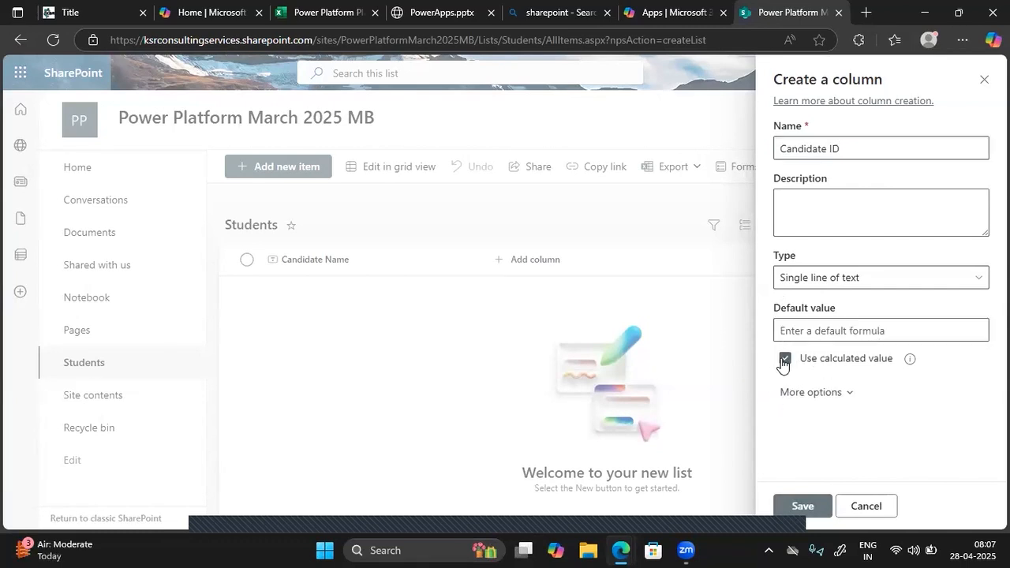
click(802, 507)
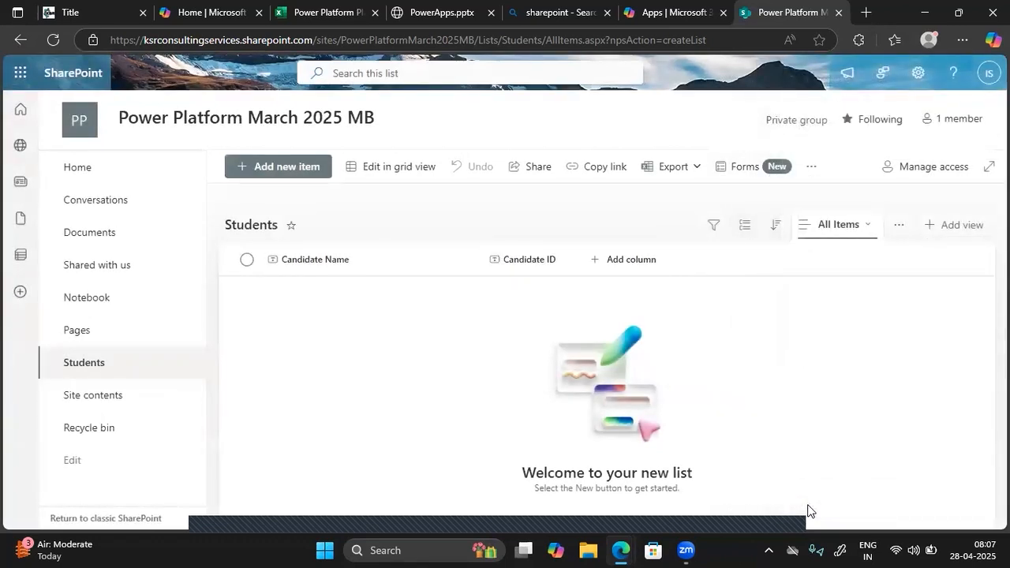
Check the planned ID and name fields in the Power Platform Plan workbook in Excel and return to the SharePoint list.
click(312, 11)
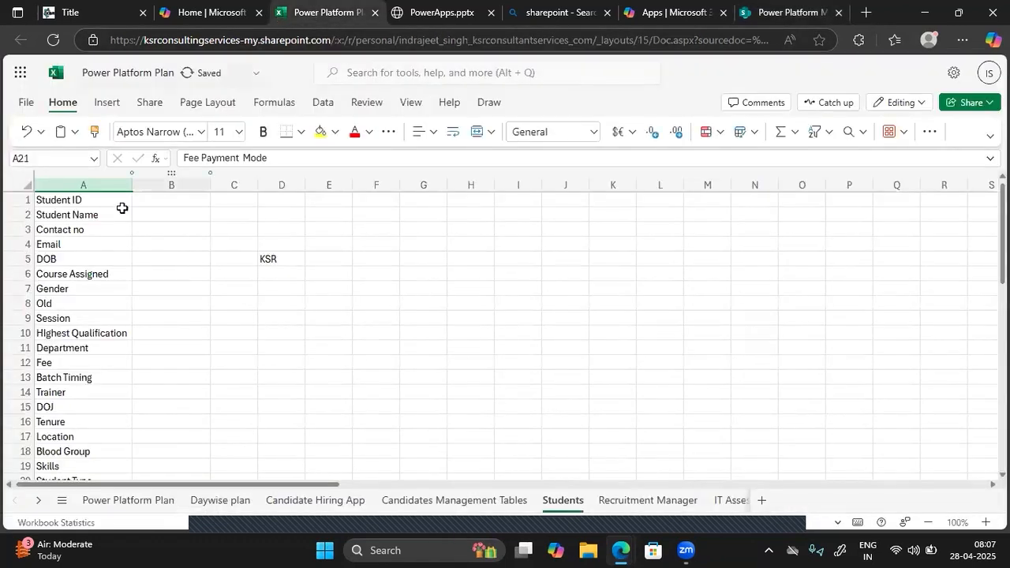
click(56, 199)
drag(56, 211, 56, 213)
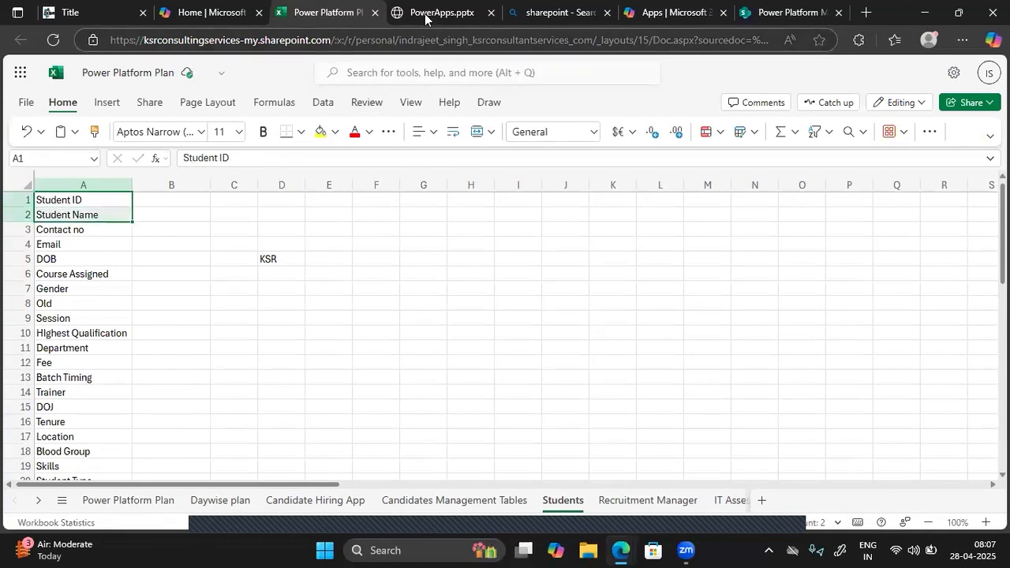
click(775, 12)
Rename the Candidate Name column to Student Name.
click(314, 266)
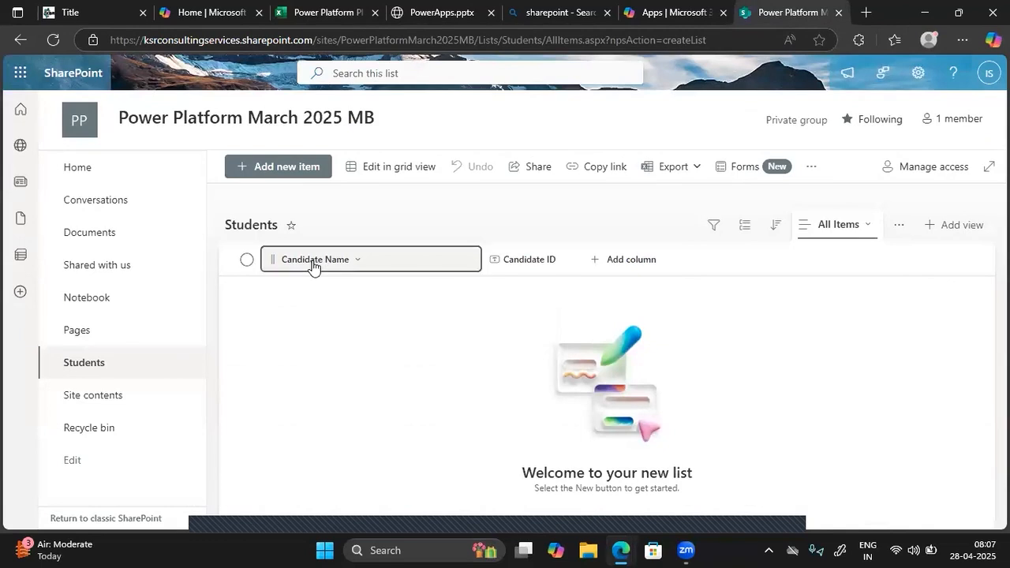
mouse_move(340, 396)
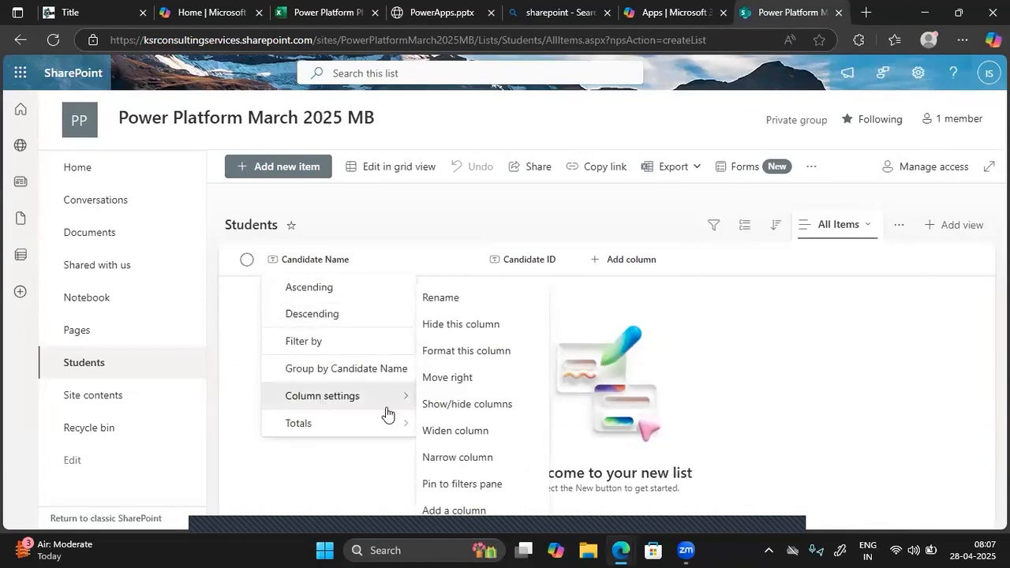
click(434, 300)
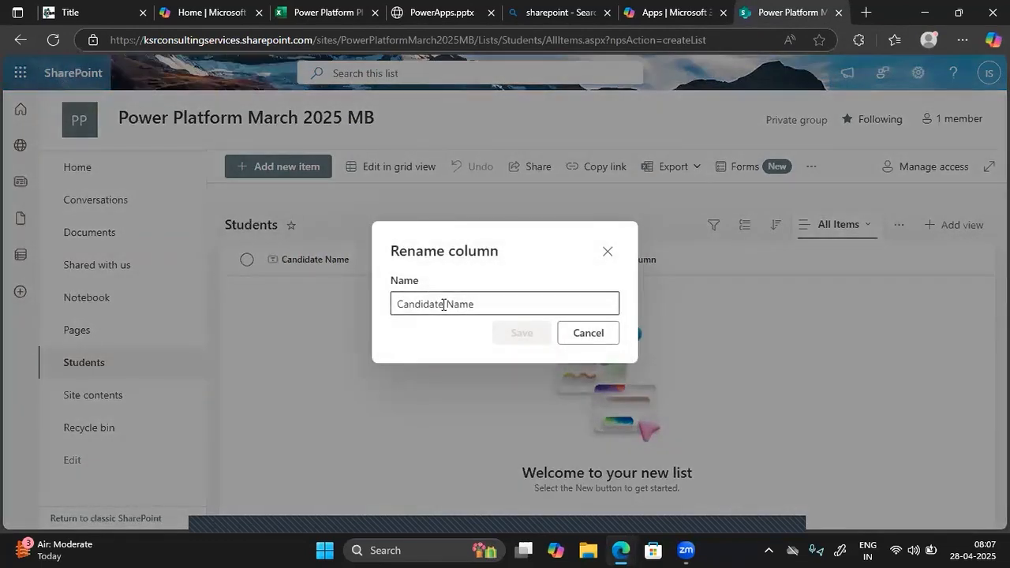
drag(445, 304, 348, 304)
double_click(430, 306)
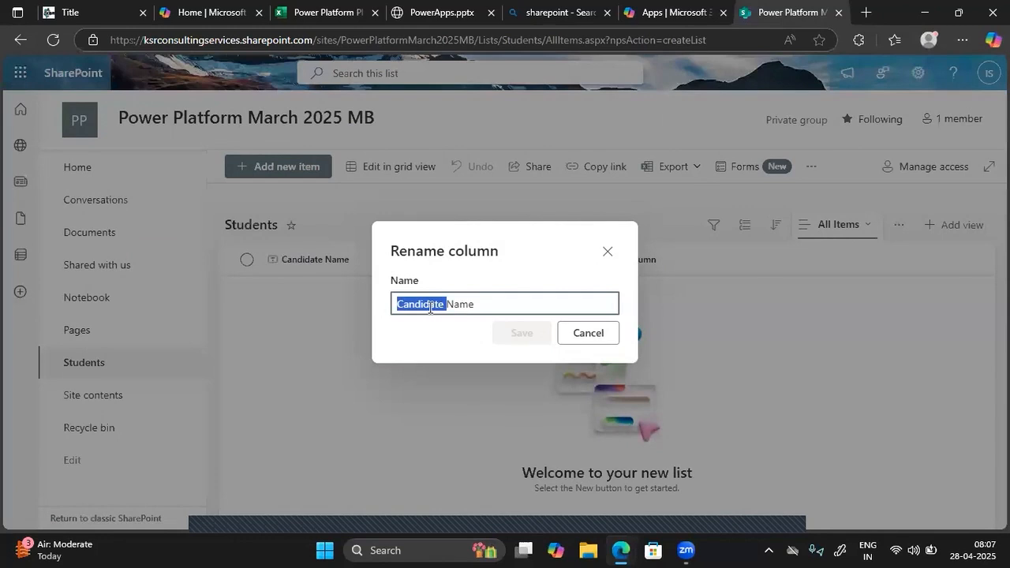
key(BackSpace)
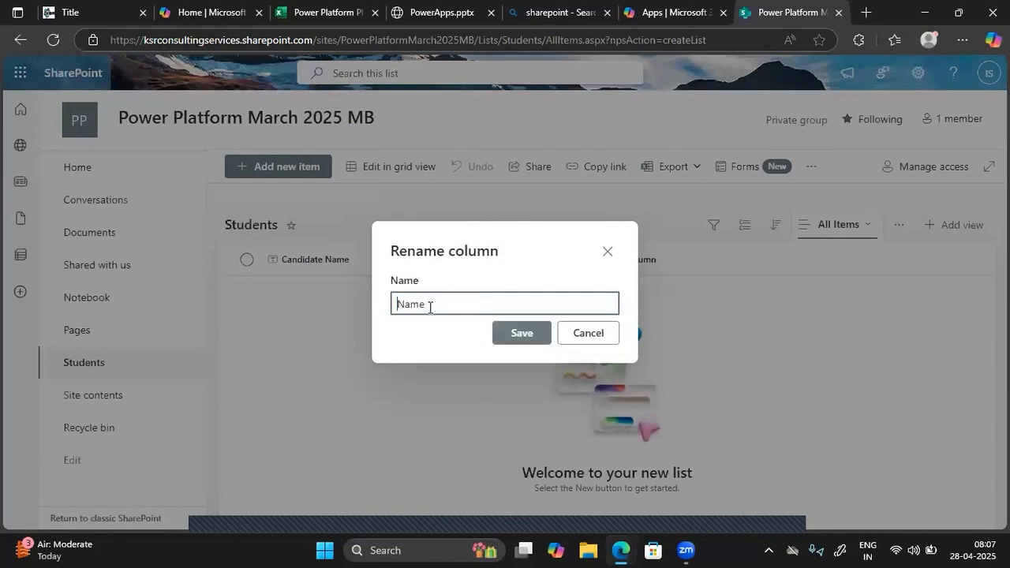
text(Student)
key(Return)
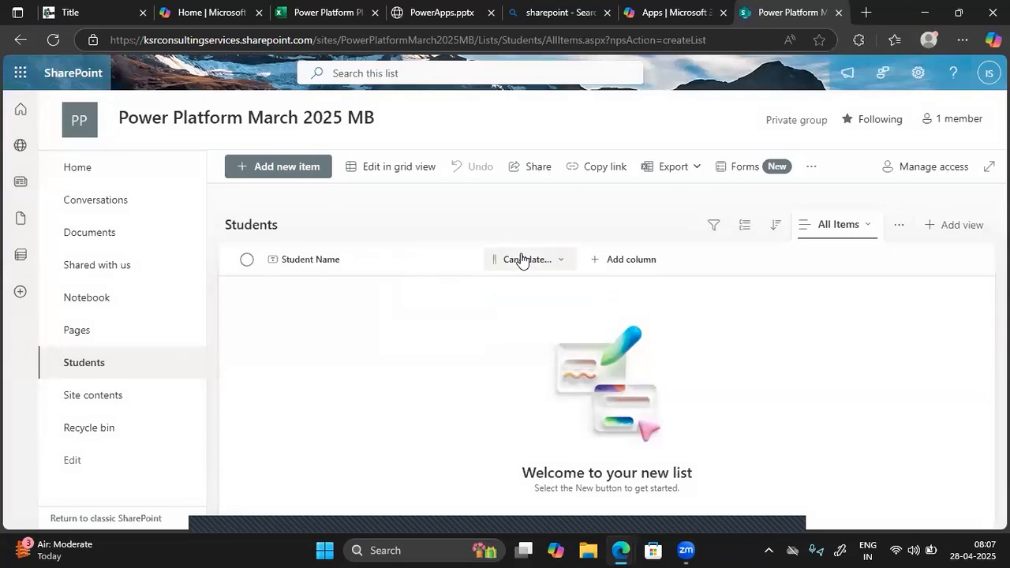
Rename the Candidate ID column to Student ID and save the change.
click(521, 259)
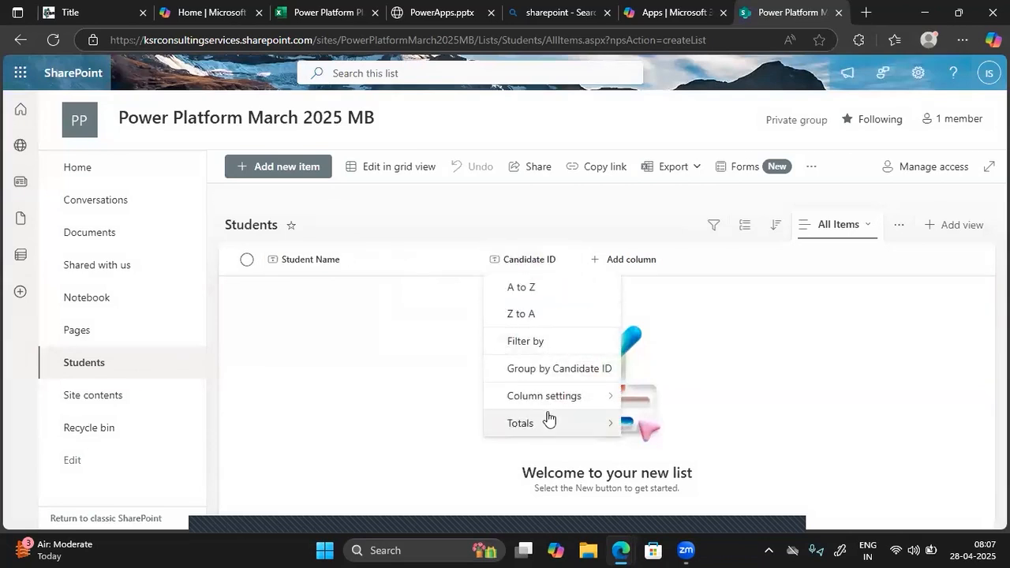
mouse_move(557, 395)
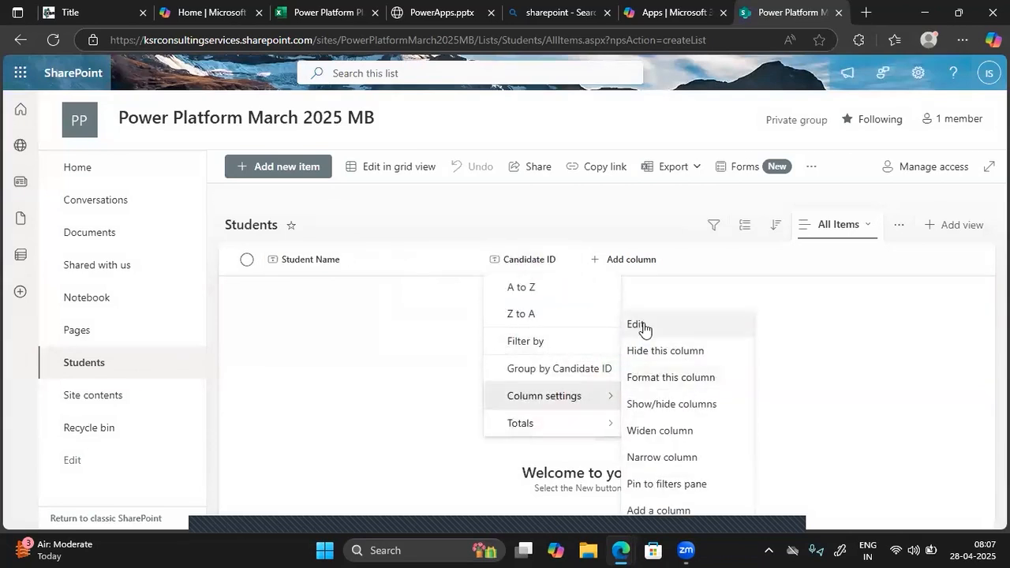
click(657, 329)
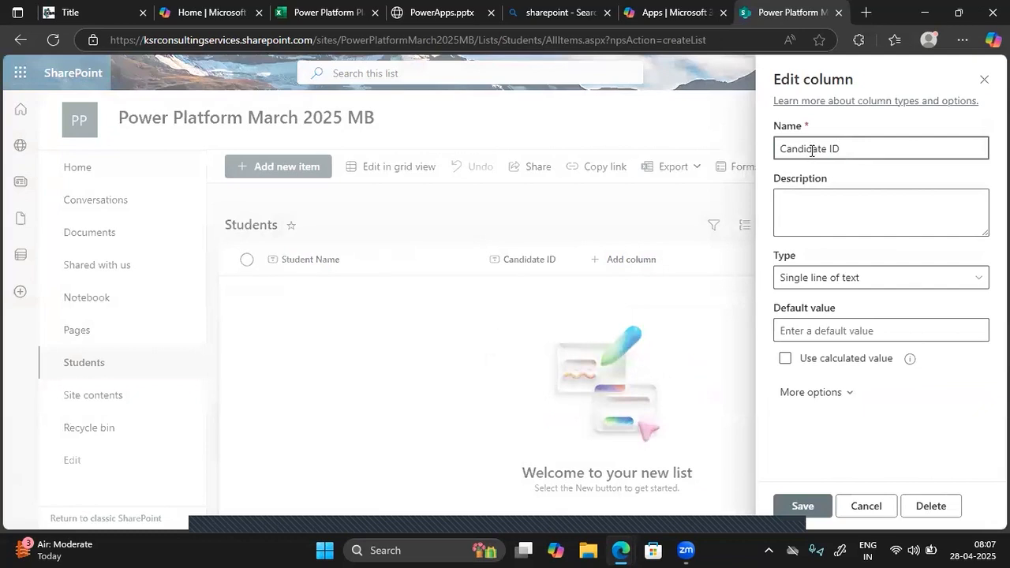
double_click(811, 150)
text(Student)
click(793, 509)
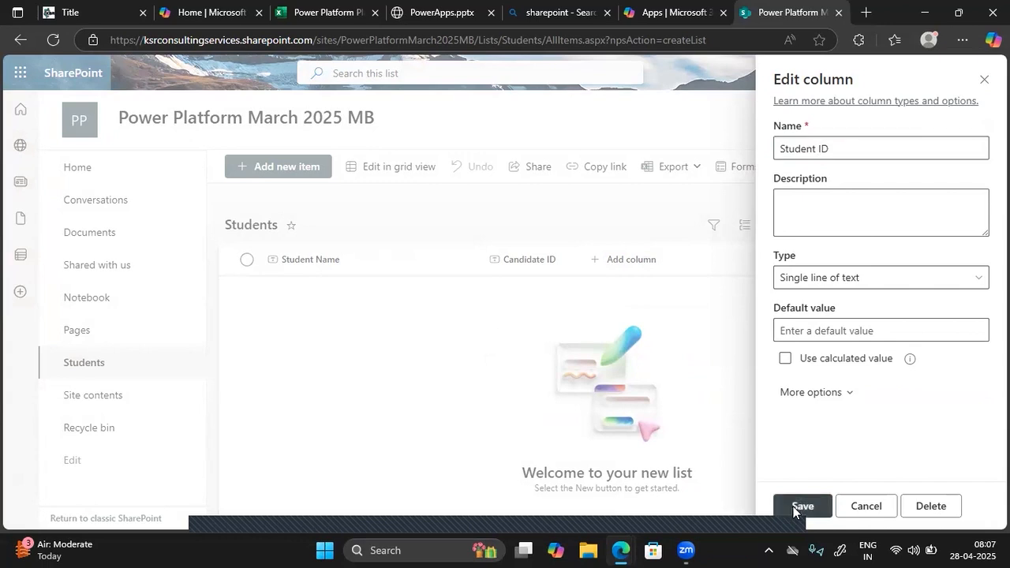
Copy the field name Contact no from the Students sheet of the Excel workbook and return to the SharePoint list.
click(302, 11)
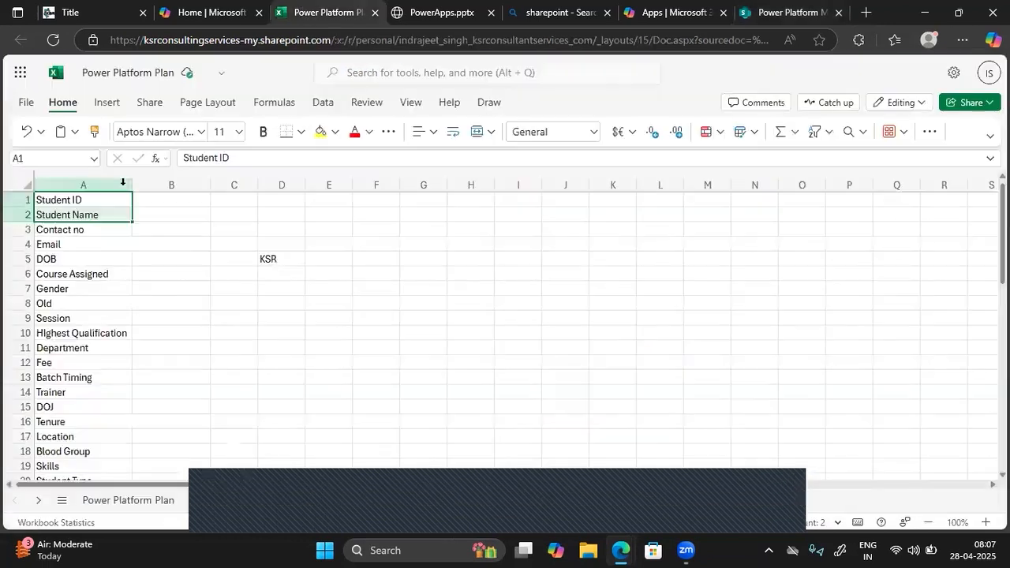
click(78, 232)
click(203, 159)
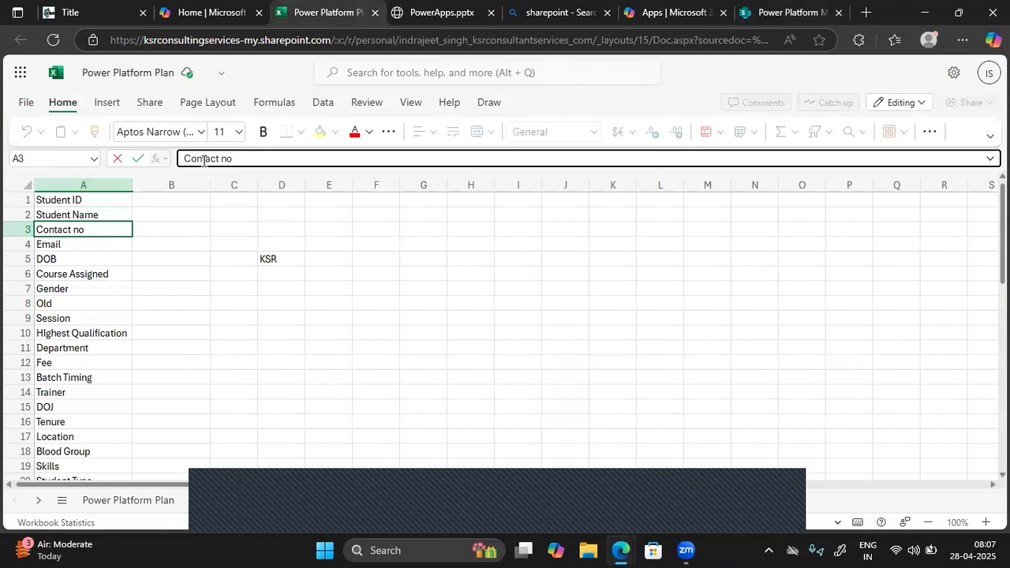
triple_click(203, 159)
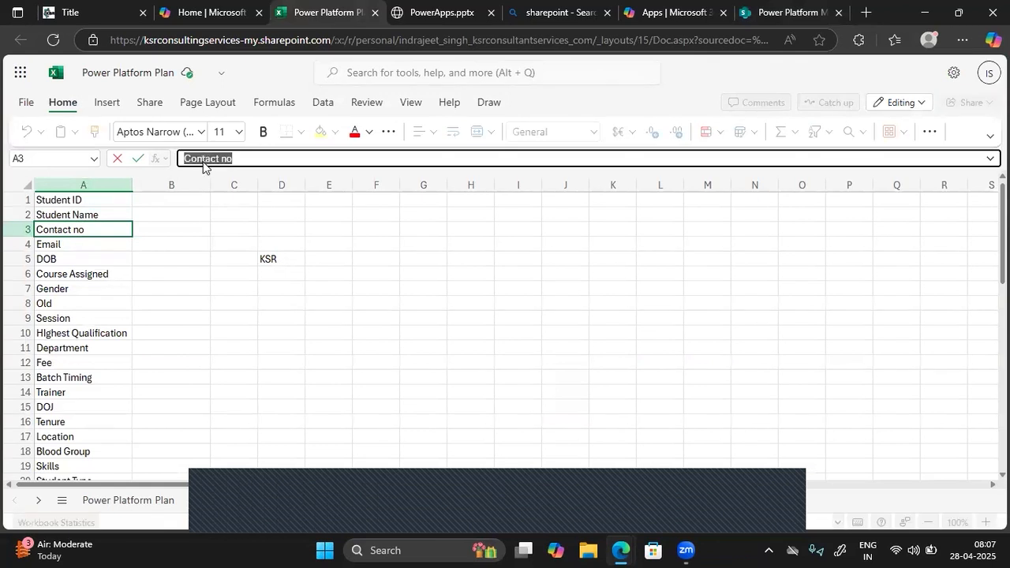
click(781, 11)
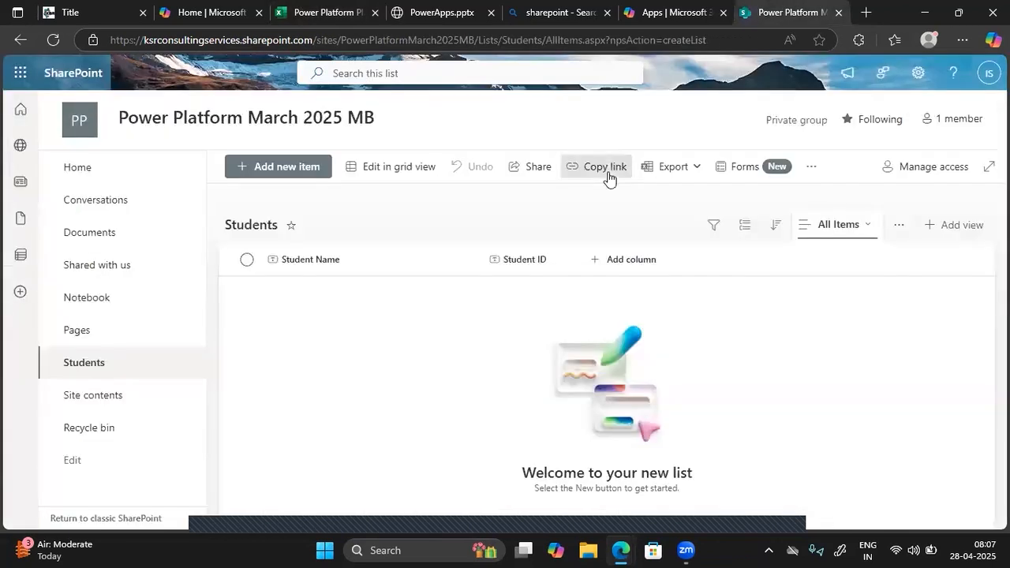
Start a new column of type Number in the Students list.
click(621, 261)
scroll(434, 391, down, 3)
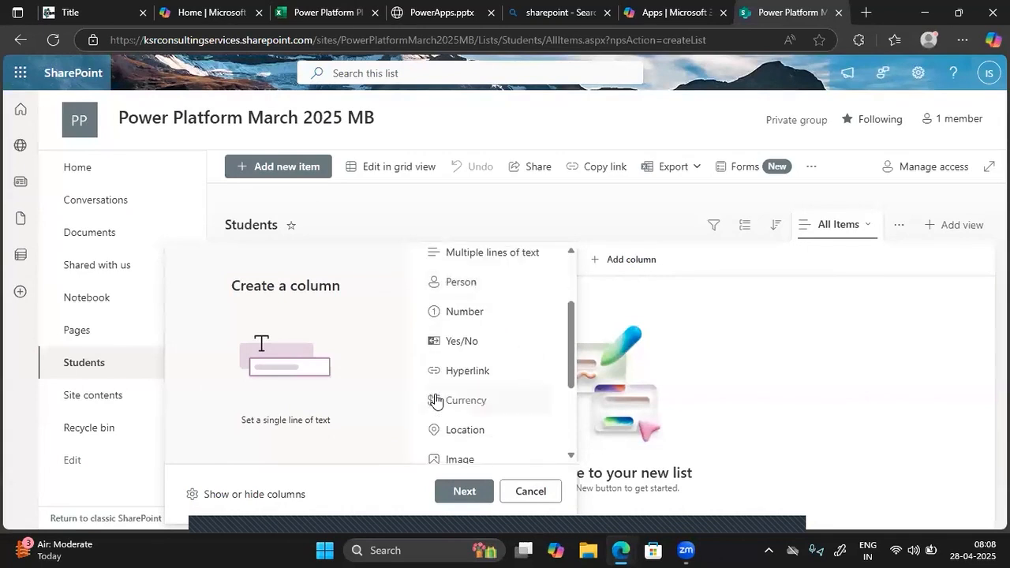
scroll(435, 400, down, 2)
scroll(435, 399, up, 5)
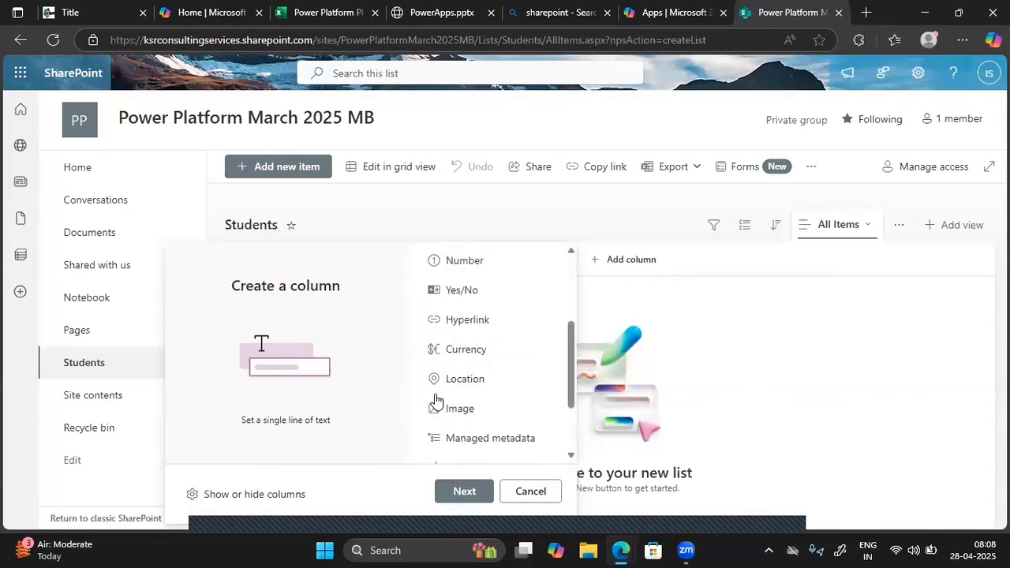
scroll(435, 400, down, 1)
scroll(434, 400, up, 1)
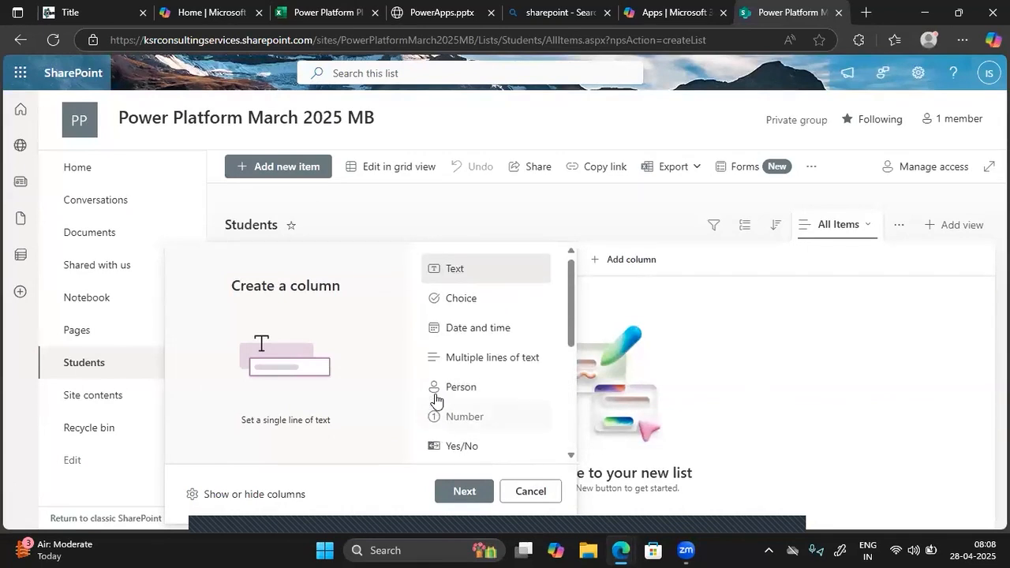
click(461, 429)
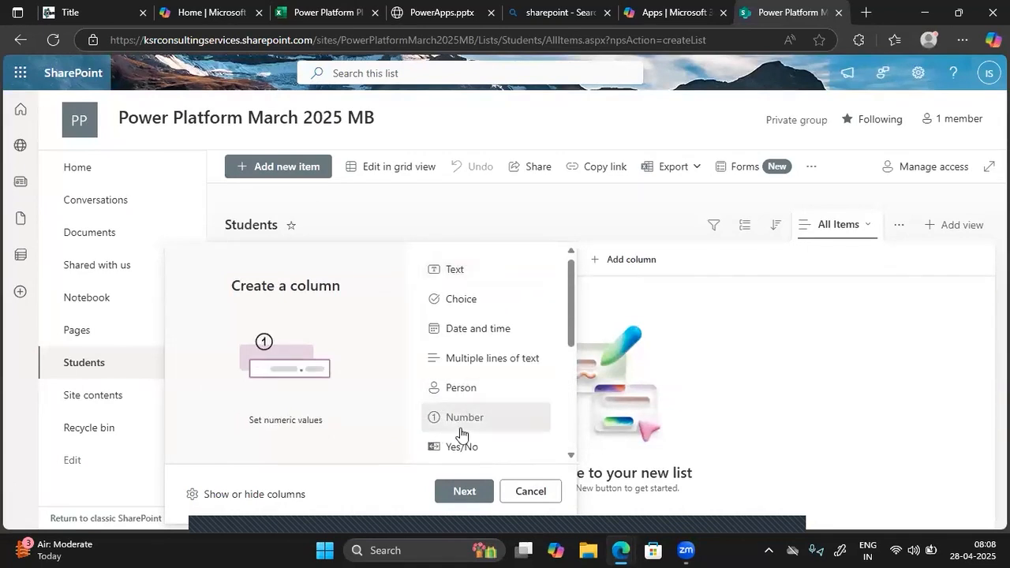
click(461, 492)
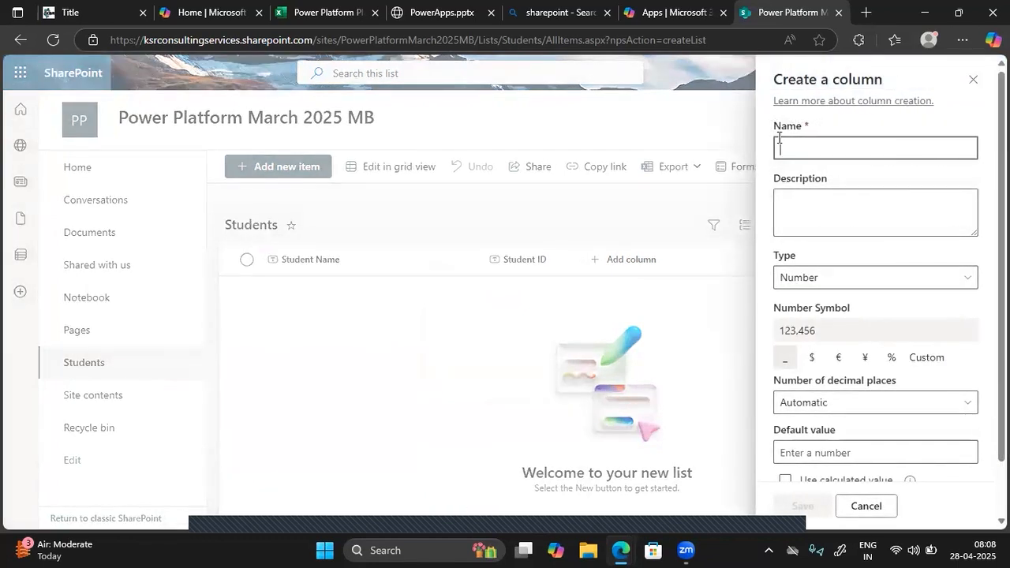
Name the new column Contact No, keep Number as its type, and save it.
text(Contact no)
key(BackSpace)
key(BackSpace)
key(BackSpace)
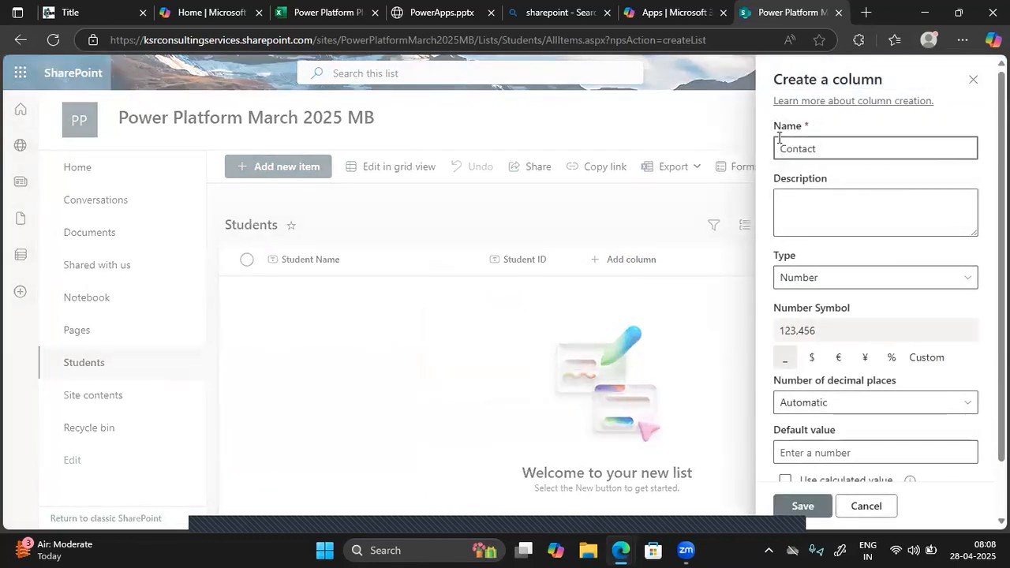
text(No)
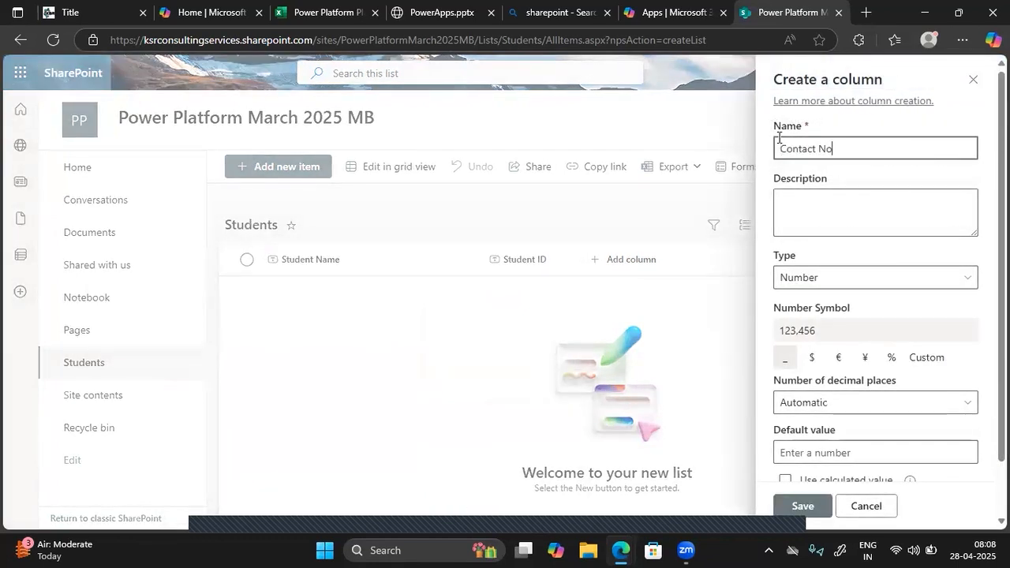
click(793, 282)
click(793, 282)
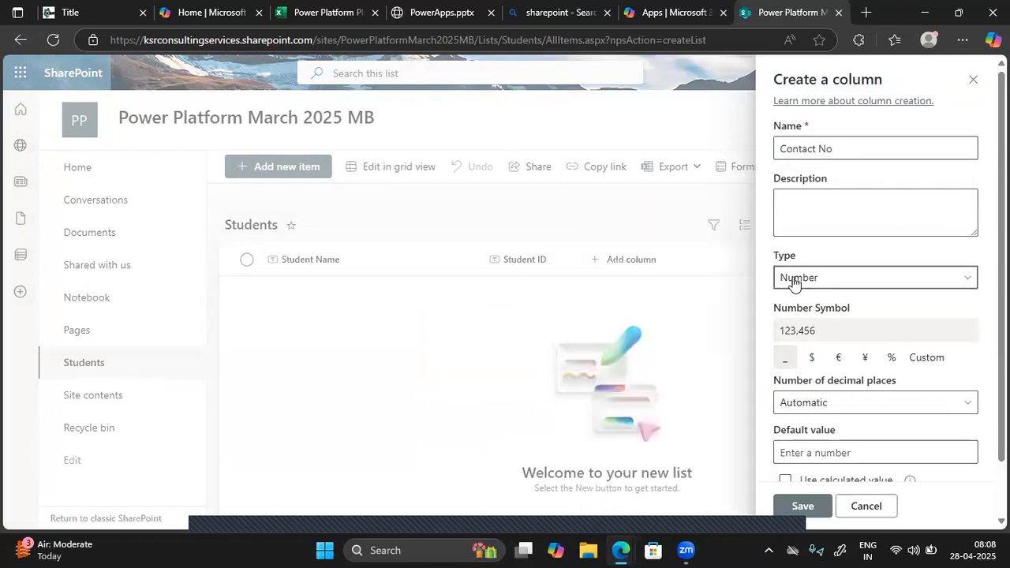
click(793, 282)
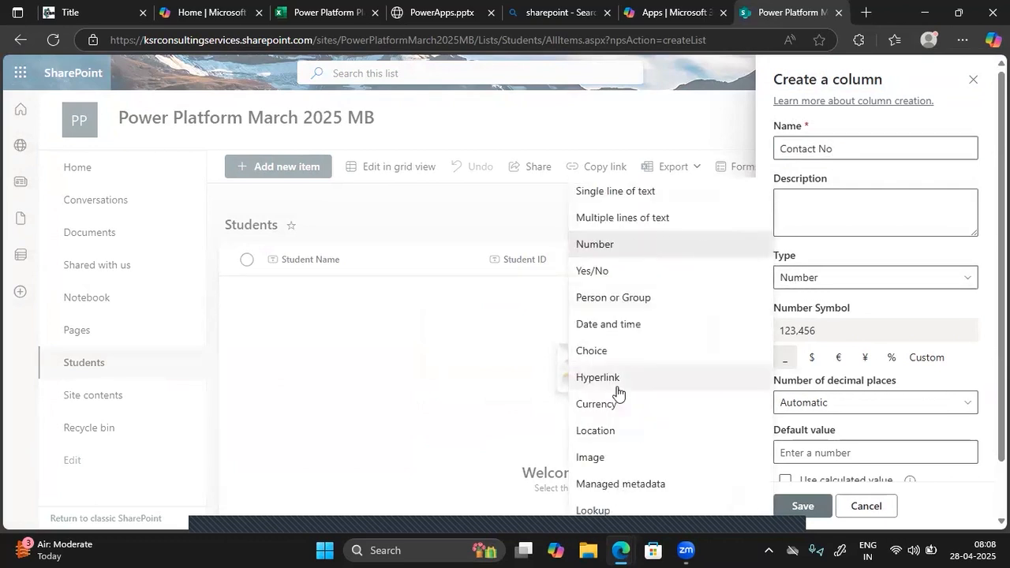
click(627, 250)
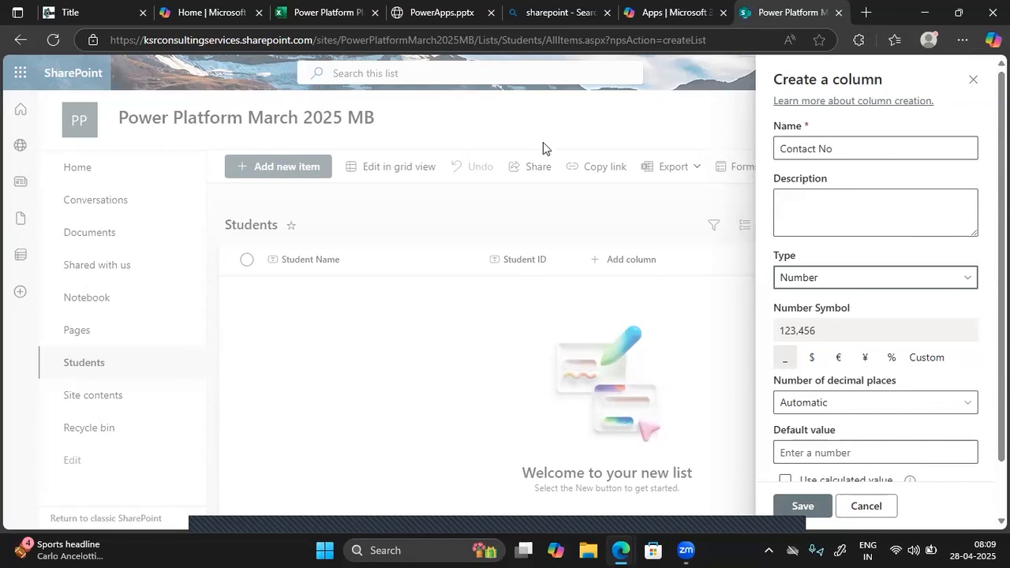
click(755, 57)
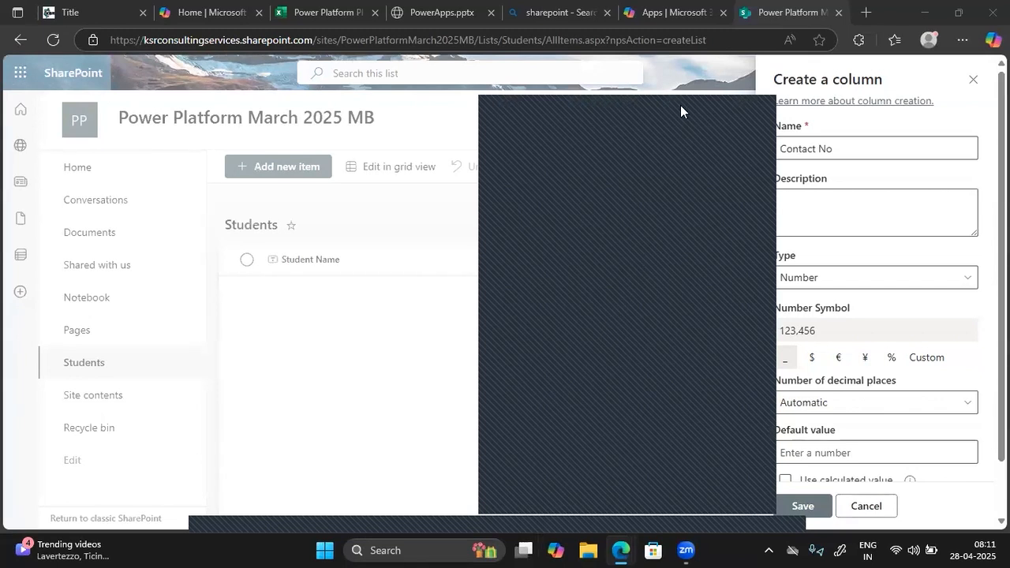
click(798, 505)
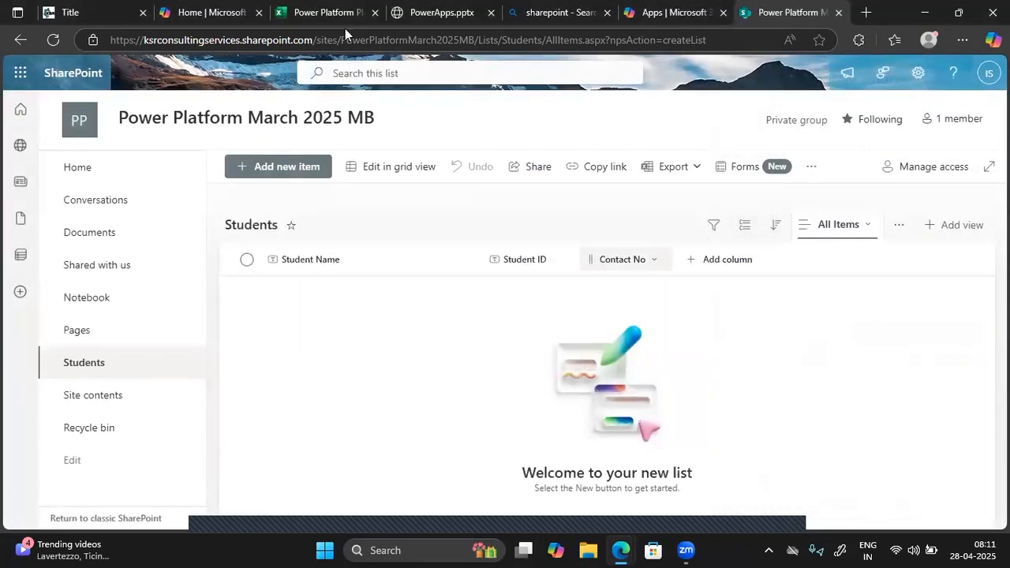
Copy the field name Email from the Students sheet in Excel and go back to the SharePoint list.
click(327, 12)
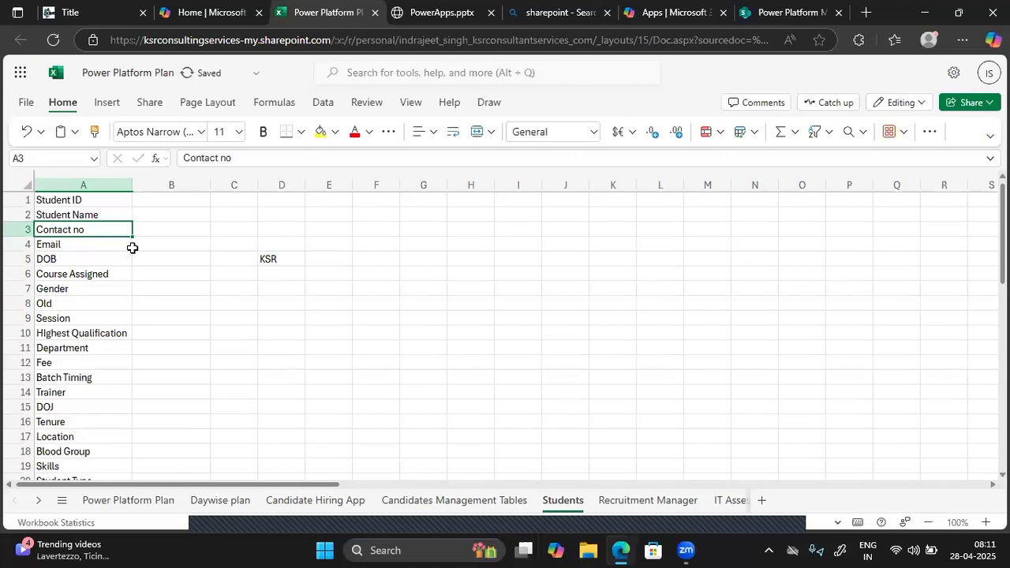
click(41, 244)
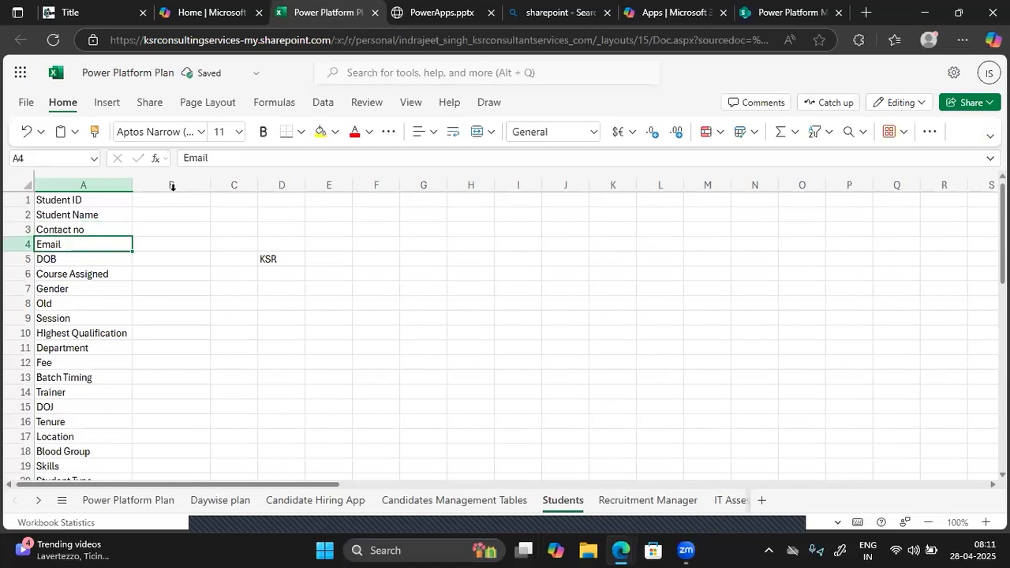
double_click(202, 159)
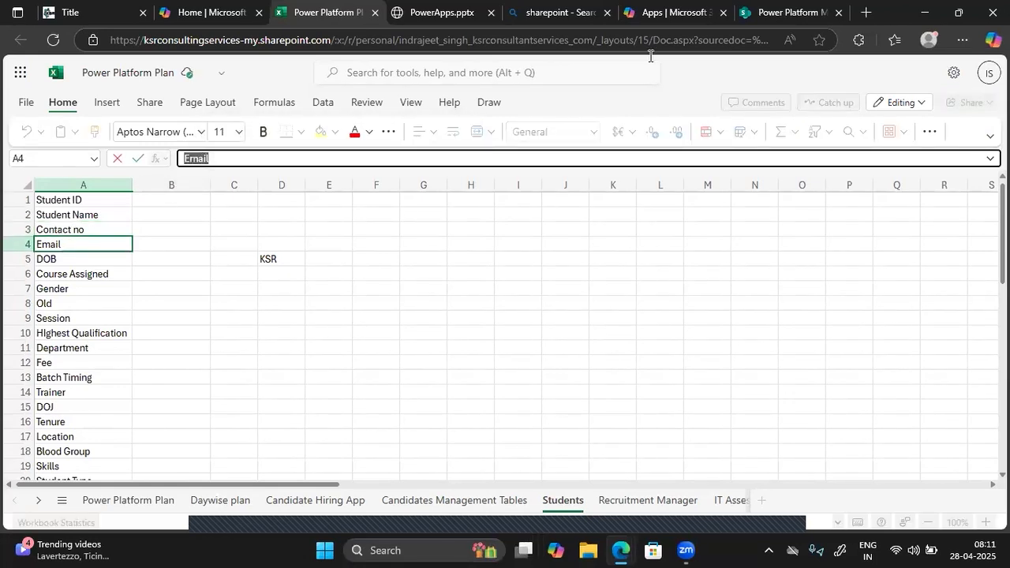
click(784, 12)
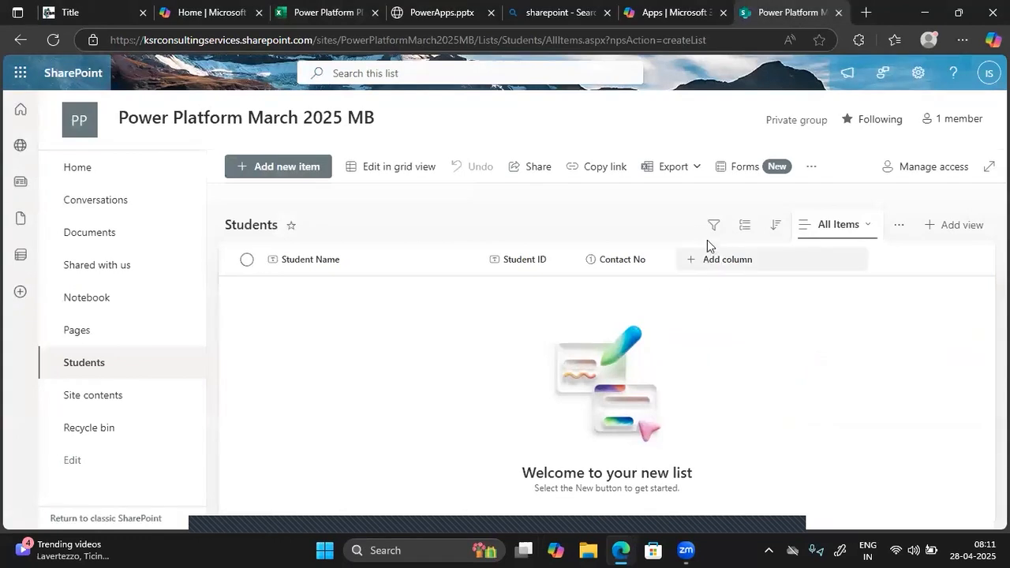
Create a single-line text column named Email in the Students list.
click(712, 273)
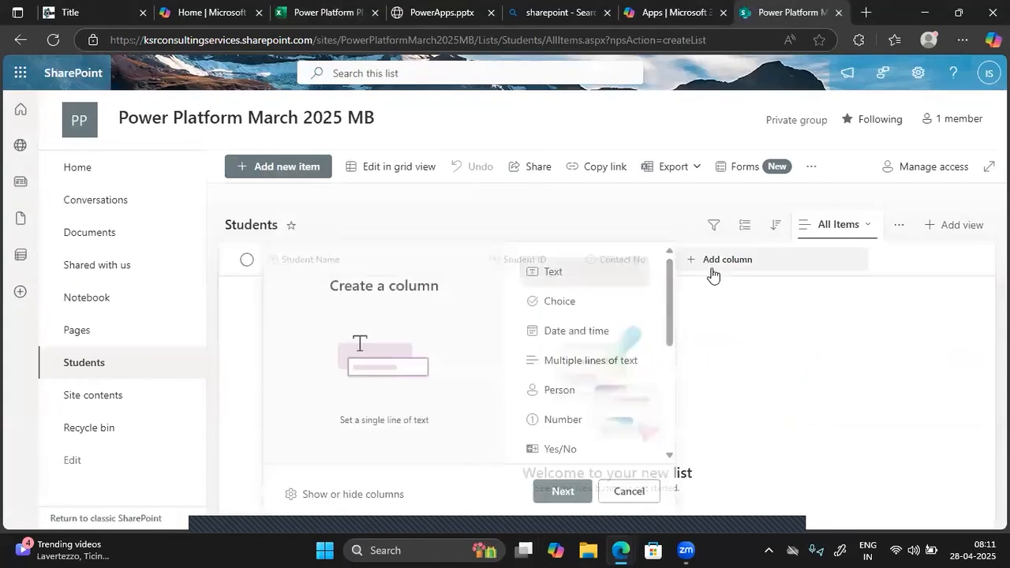
scroll(558, 435, down, 1)
scroll(559, 436, down, 3)
scroll(561, 439, up, 4)
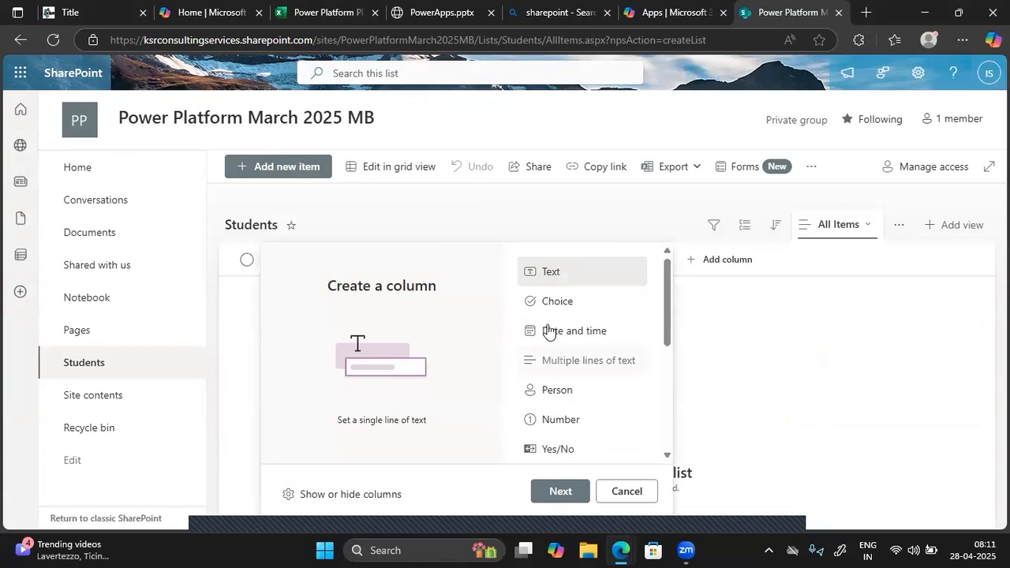
scroll(550, 398, down, 3)
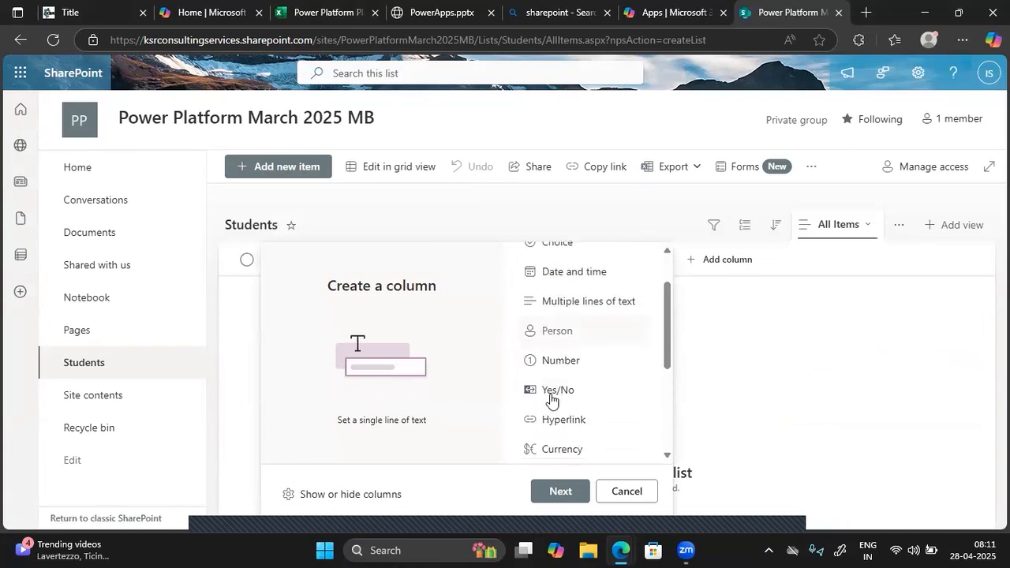
scroll(550, 400, up, 3)
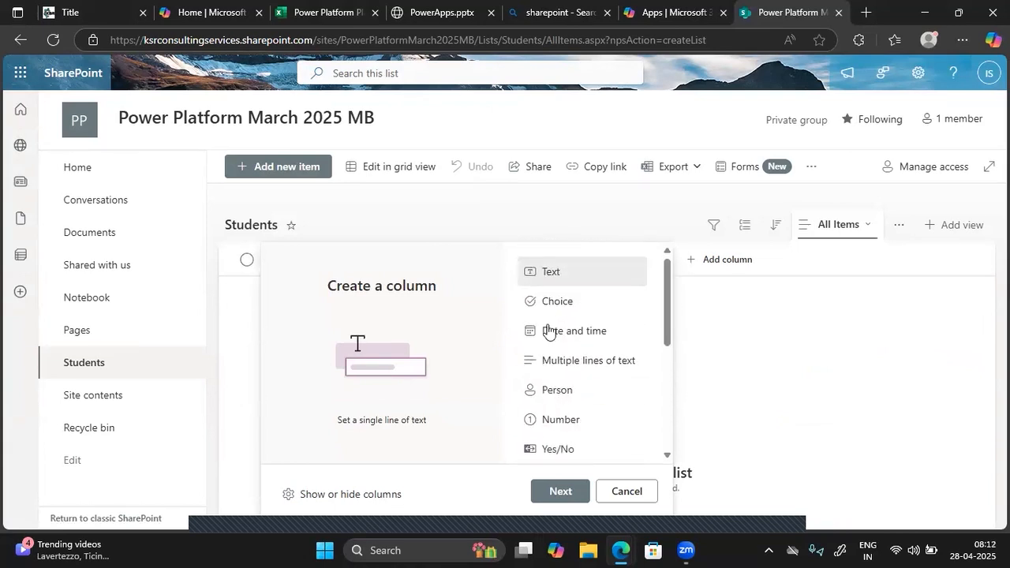
click(560, 491)
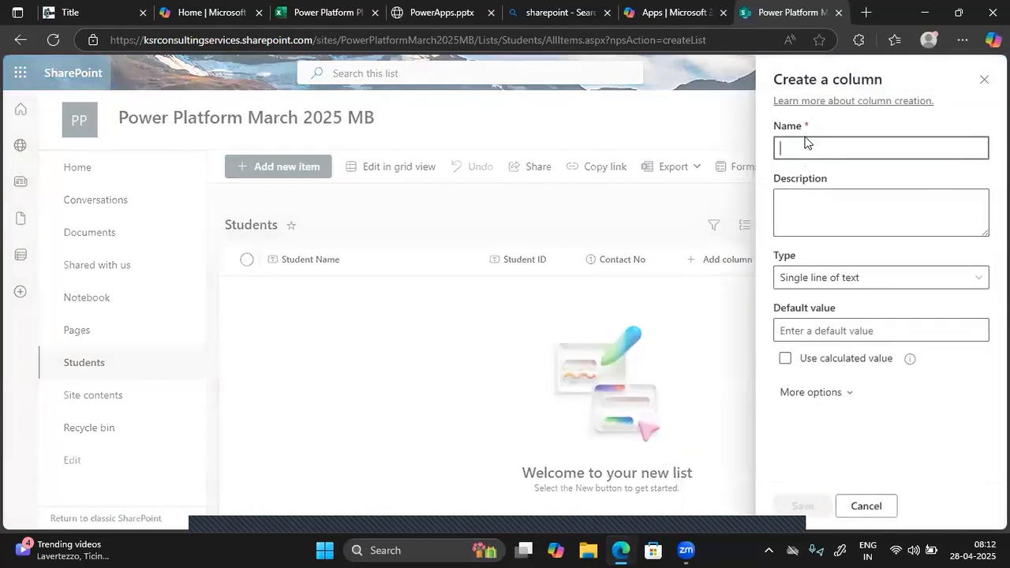
text(Email)
click(805, 506)
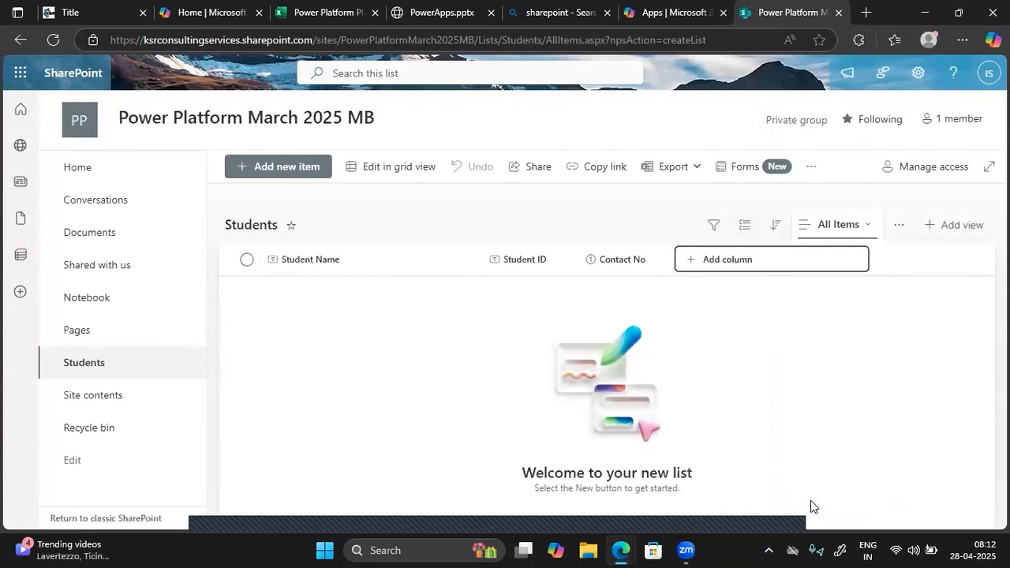
Copy the field name DOB from the Students sheet in Excel and return to the SharePoint list.
click(297, 12)
click(70, 259)
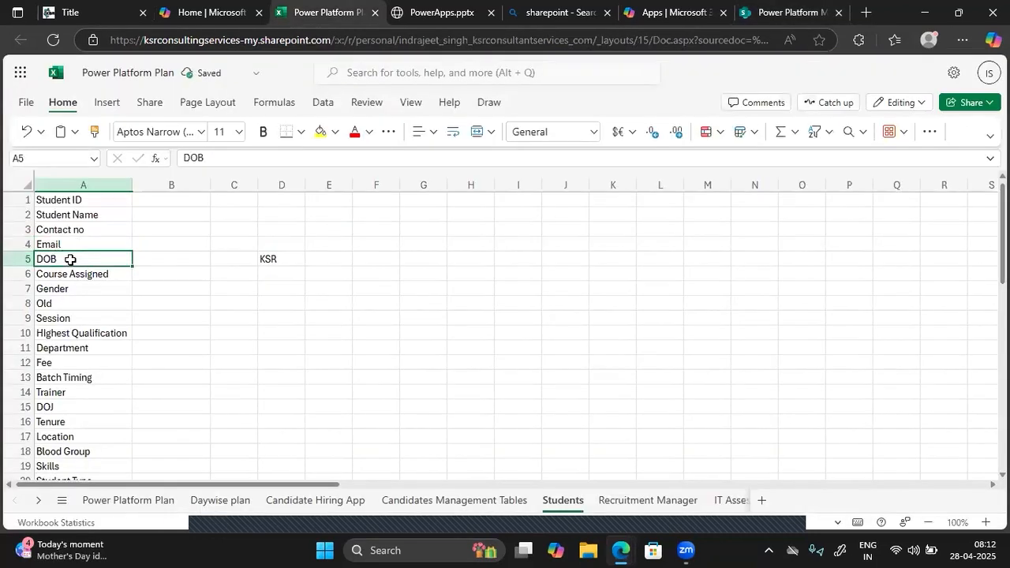
double_click(194, 158)
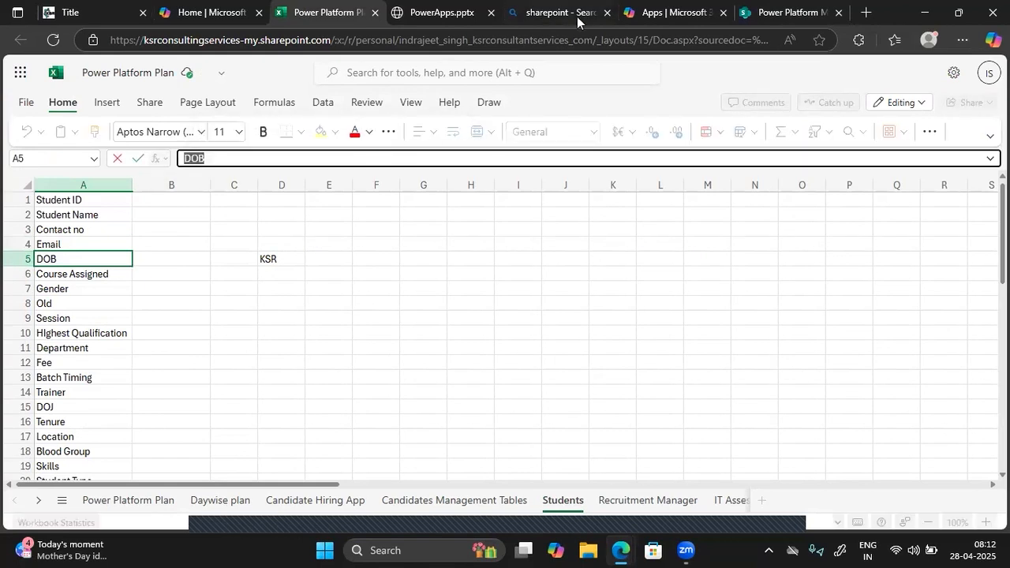
click(670, 12)
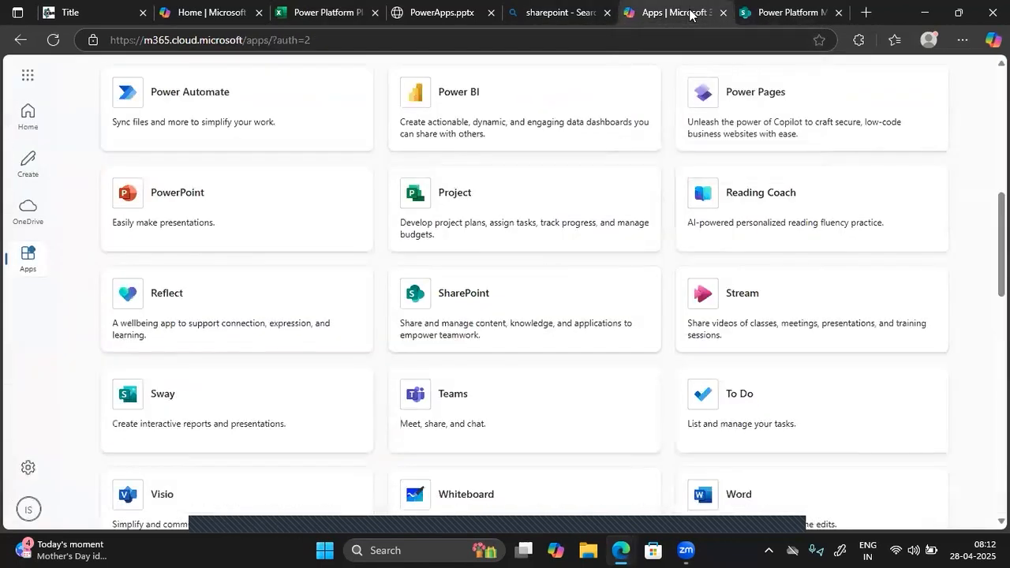
click(755, 14)
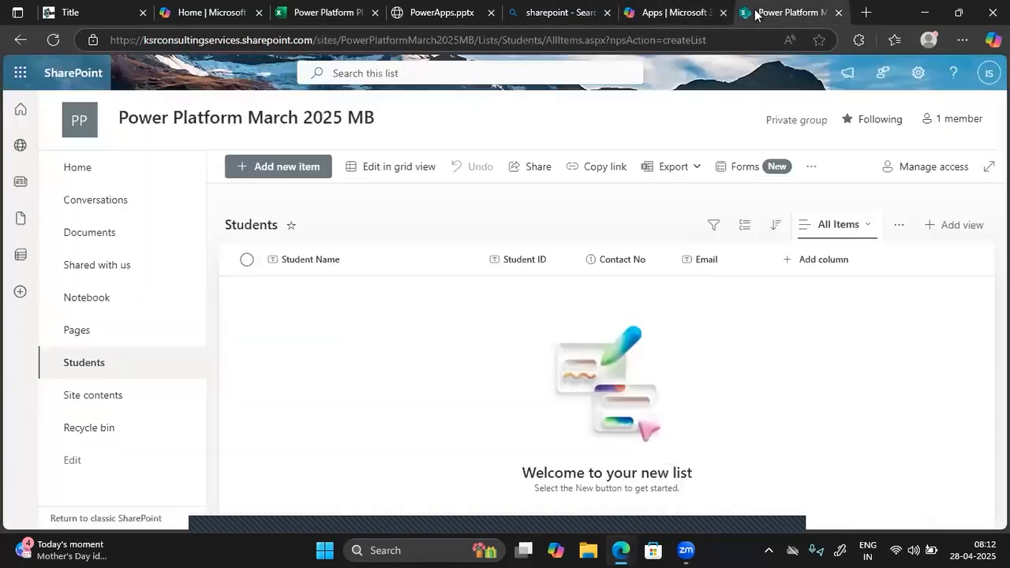
Create a Date and time column named DOB in the Students list, without time, and save it.
click(820, 260)
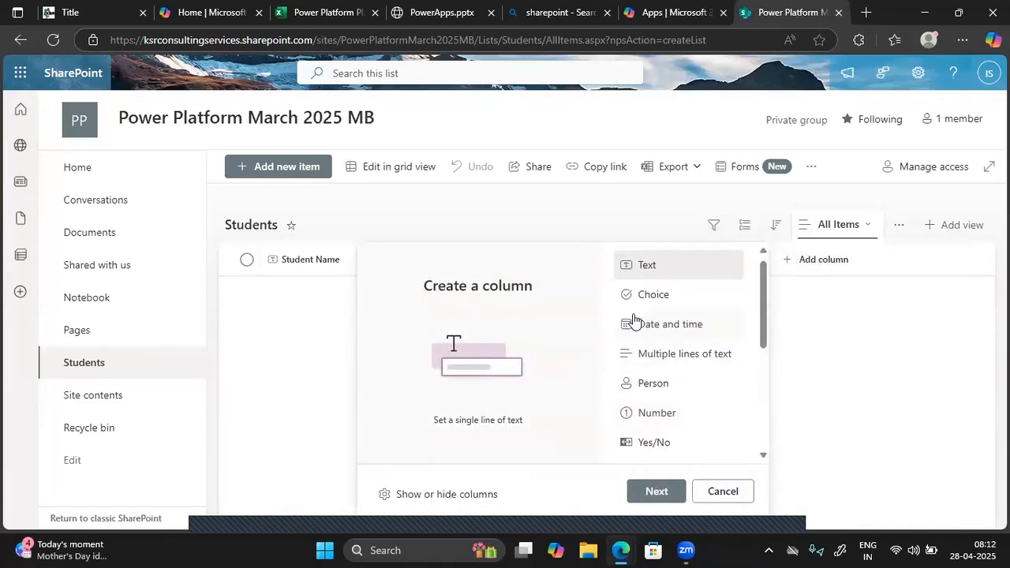
click(639, 325)
click(657, 493)
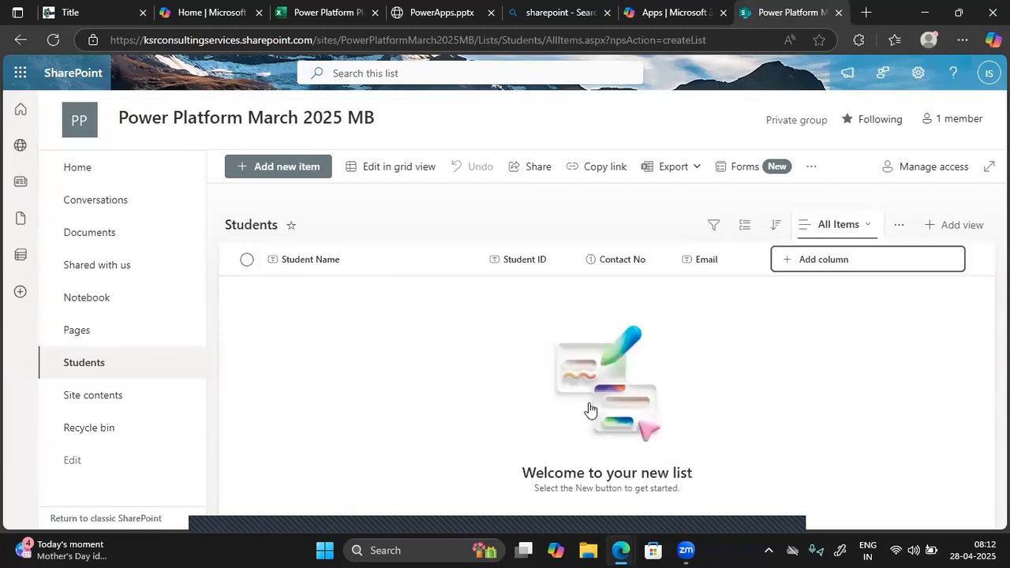
text(DOB)
click(874, 277)
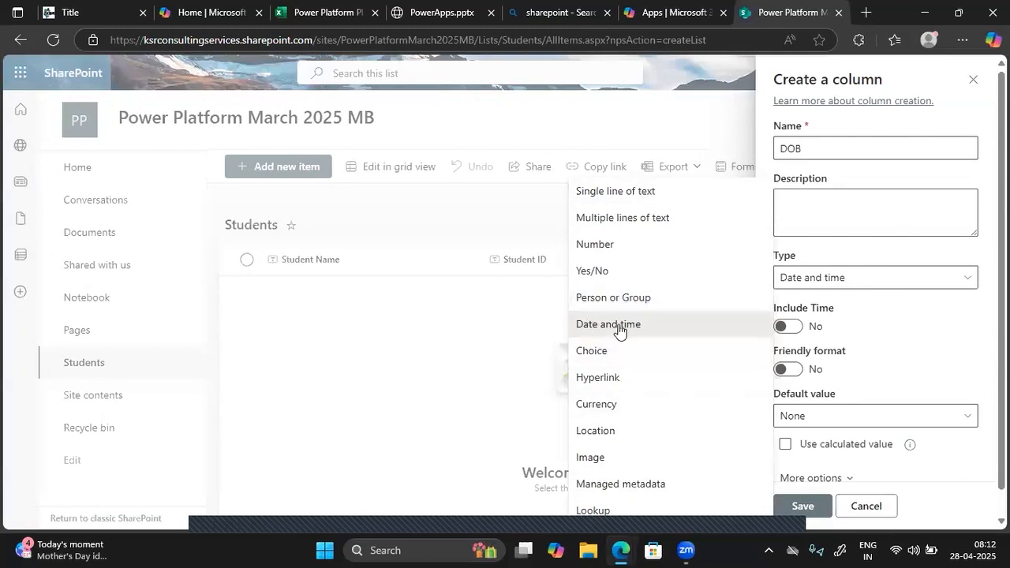
click(789, 328)
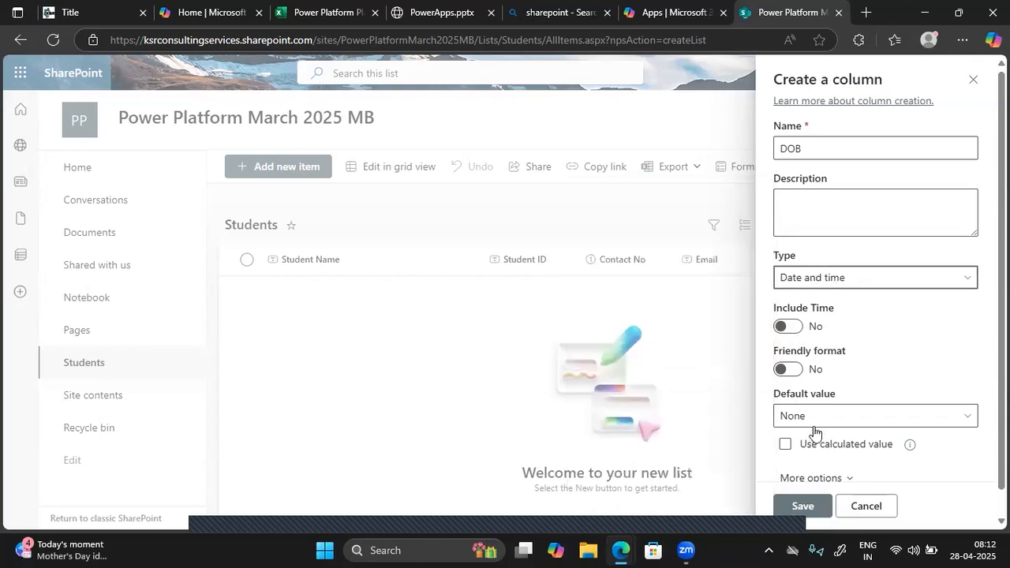
click(802, 507)
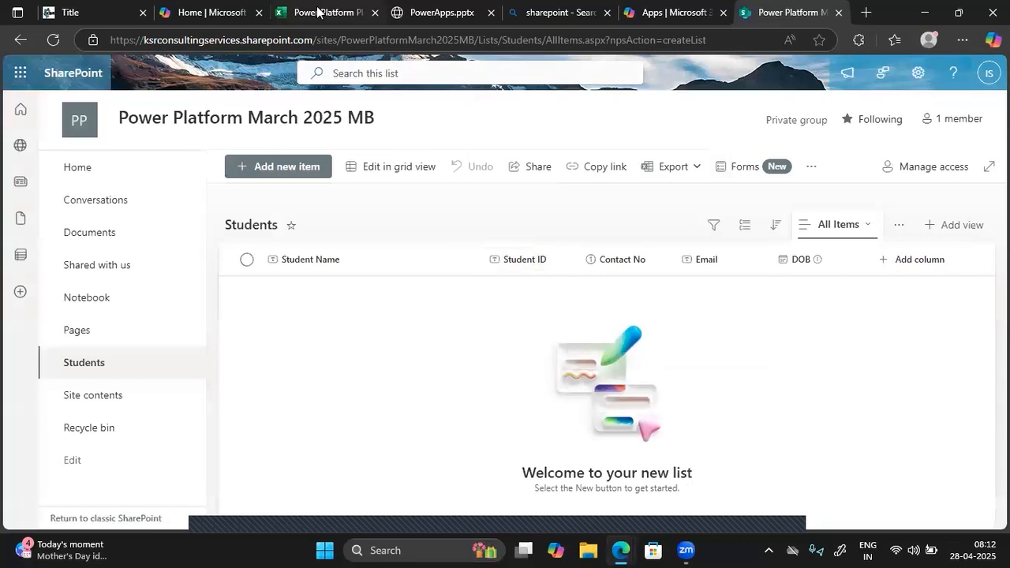
Copy the field name Course Assigned from the Students sheet in Excel and switch back to the SharePoint list.
click(316, 11)
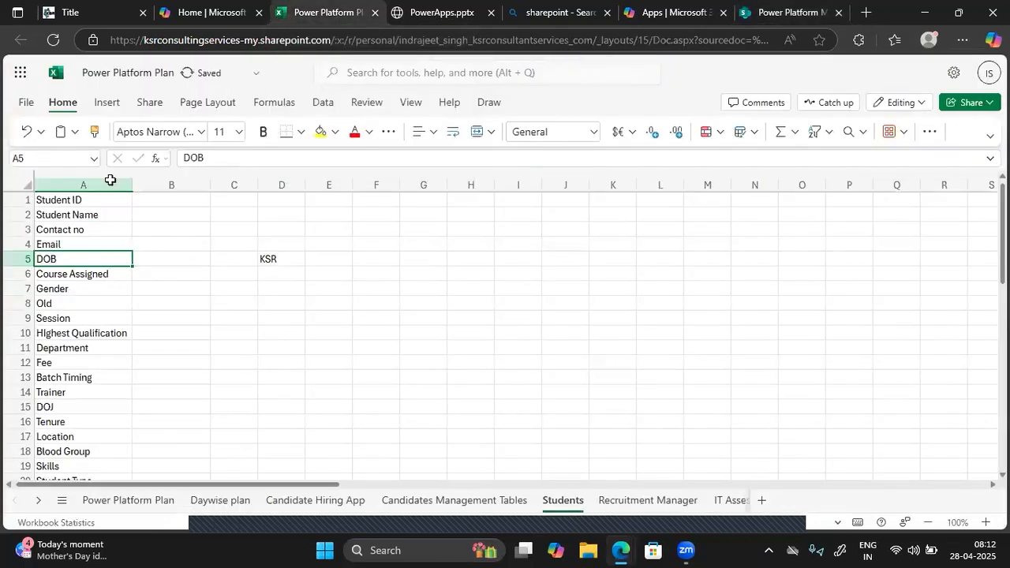
click(82, 276)
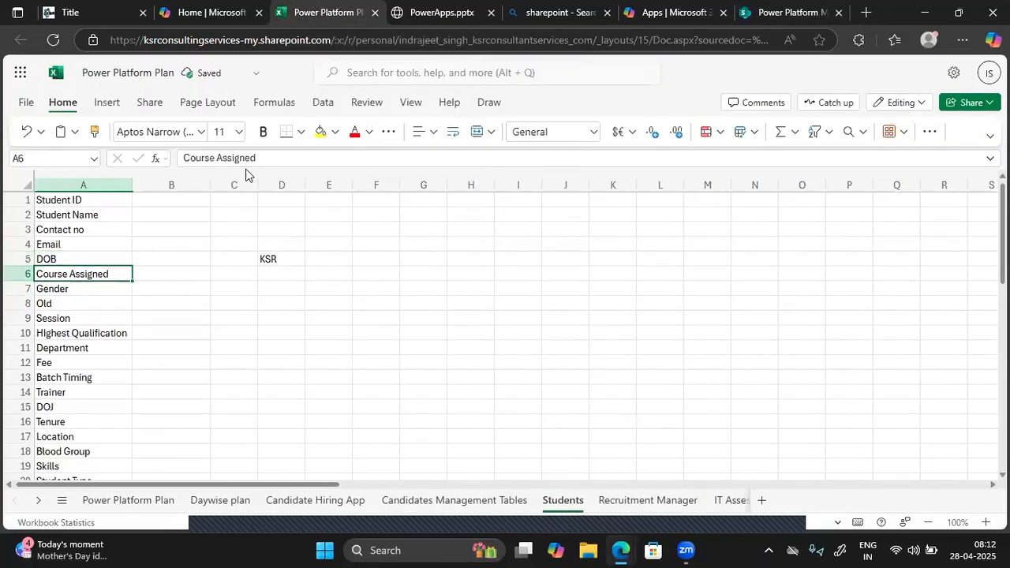
click(235, 159)
key(ctrl+a)
key(ctrl+c)
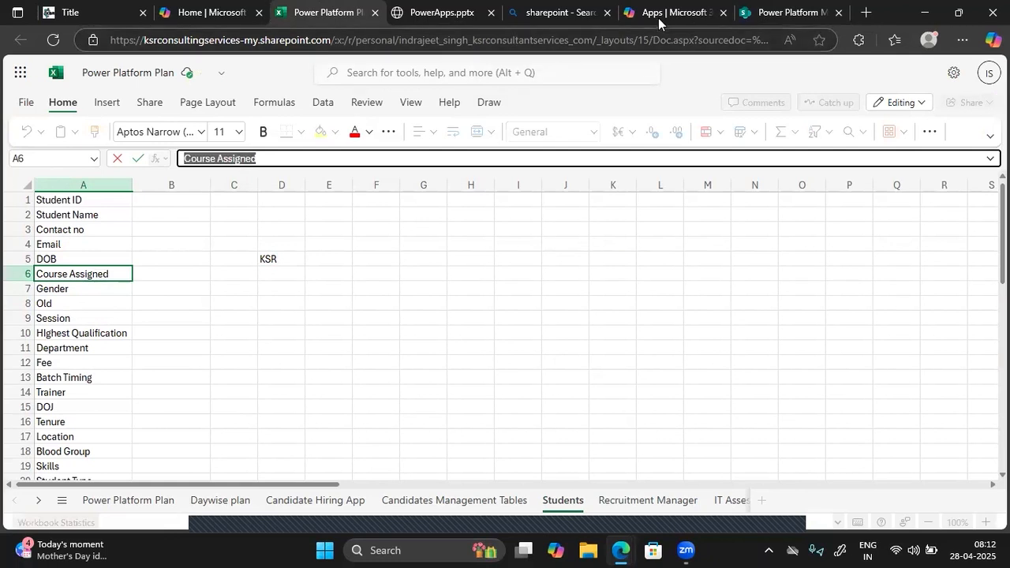
mouse_move(654, 21)
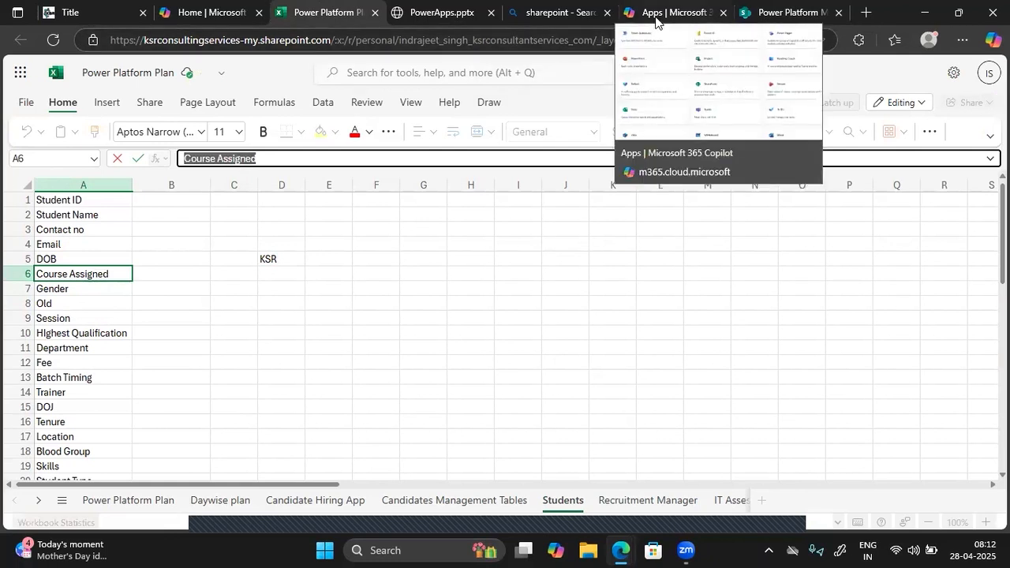
click(778, 14)
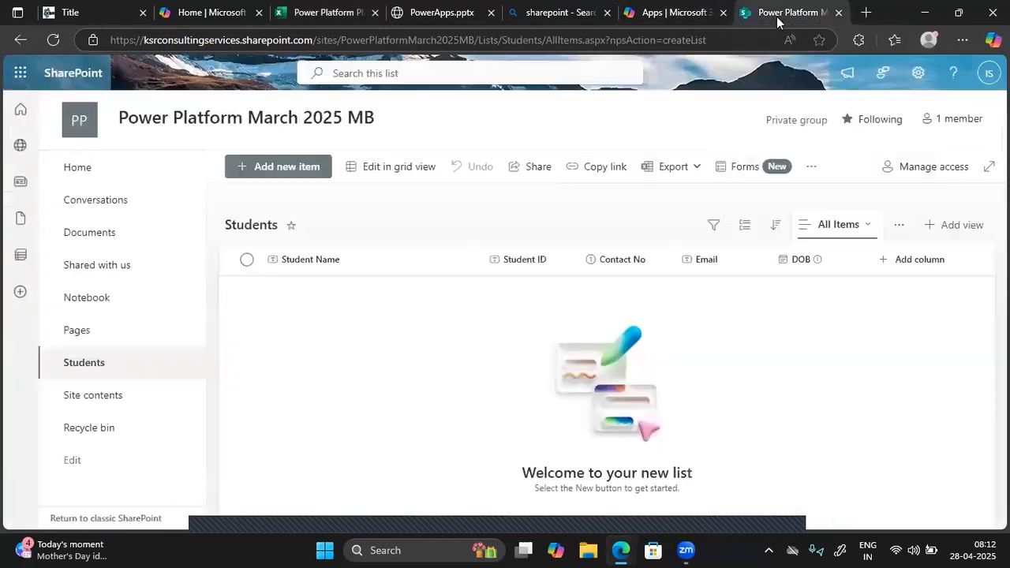
Start a new Choice column in the Students list and name it Course Assigned.
click(895, 257)
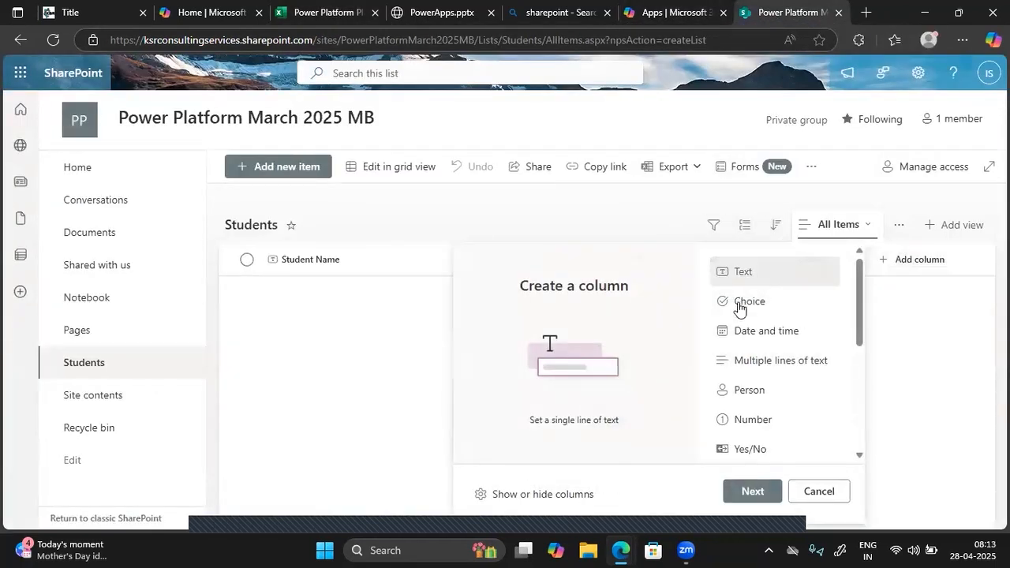
click(738, 302)
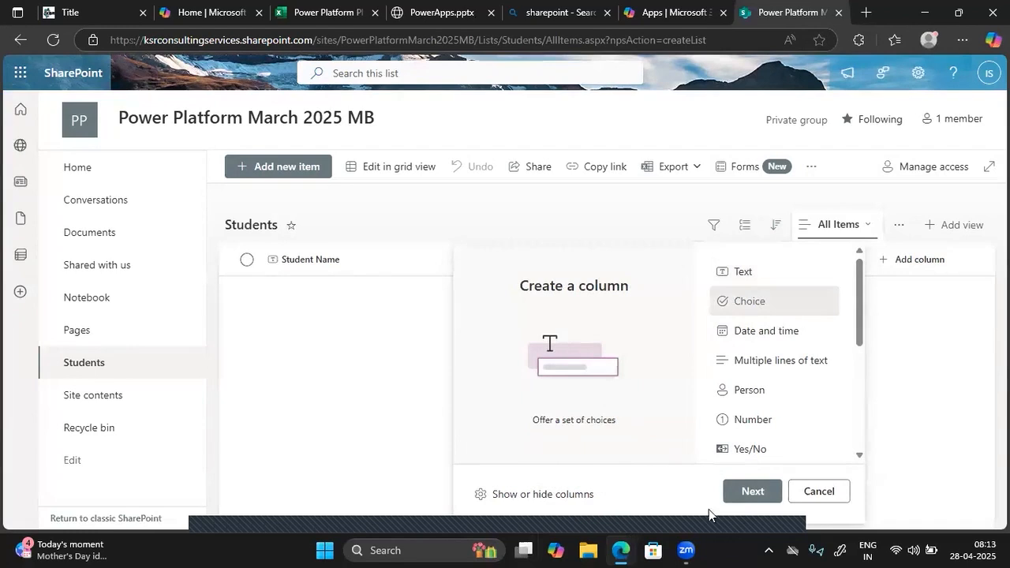
click(758, 491)
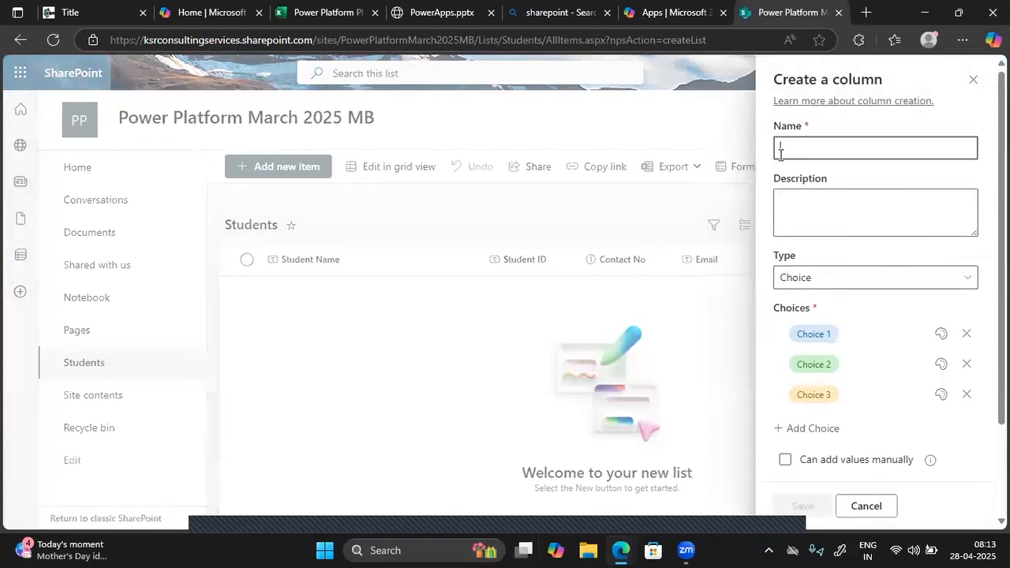
key(ctrl+v)
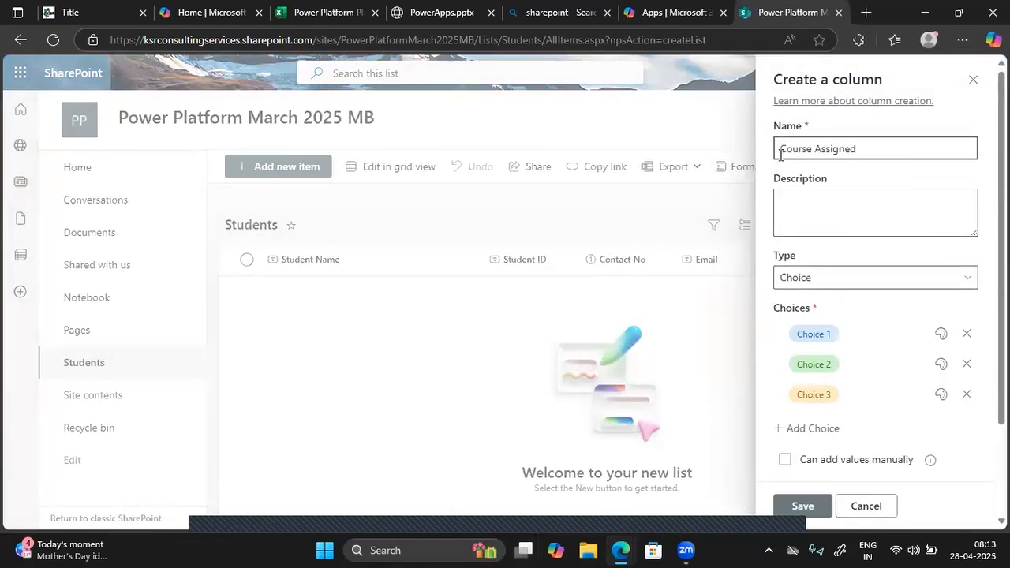
Replace the first choice of the Course Assigned column with Power Platform Development.
click(820, 337)
key(BackSpace)
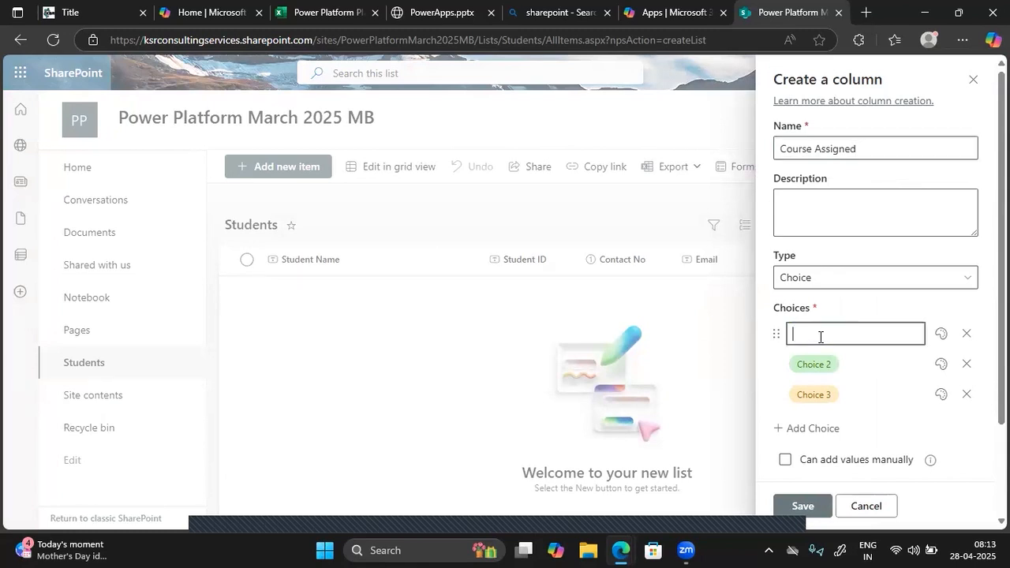
text(Power)
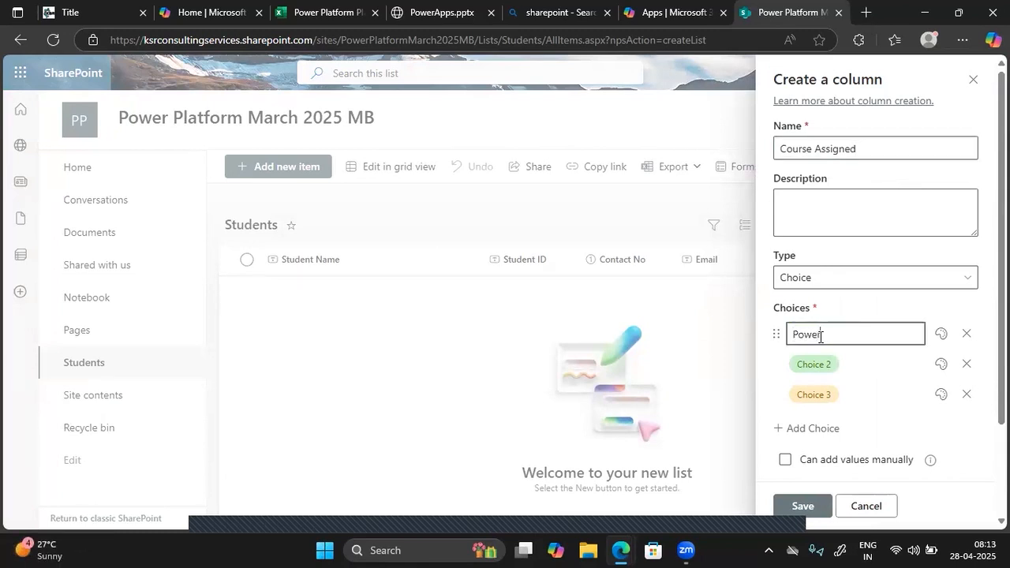
text(Platform Develp)
text(ement)
key(BackSpace)
key(BackSpace)
key(BackSpace)
key(BackSpace)
key(BackSpace)
key(BackSpace)
text(opment)
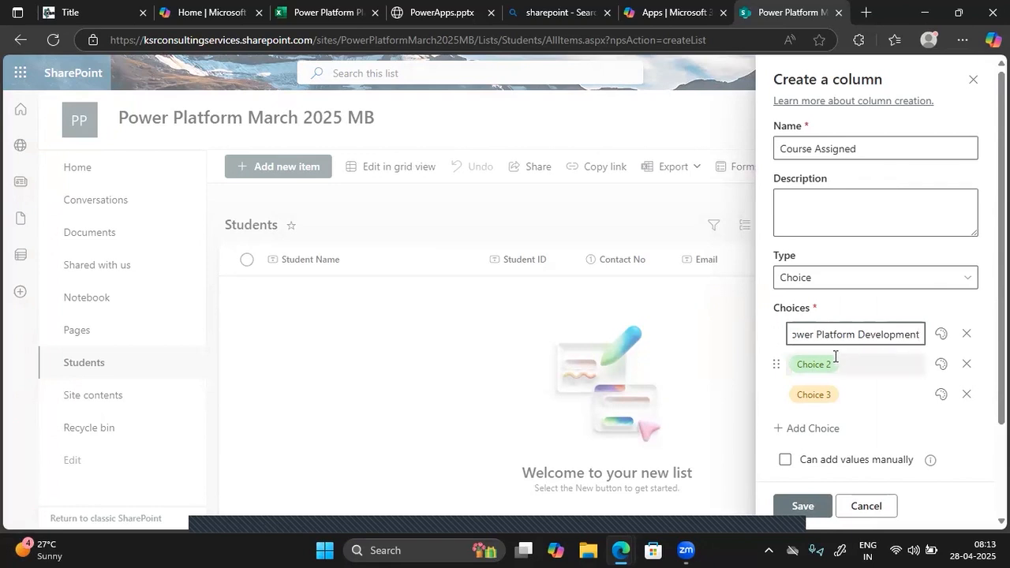
Replace the second choice of the Course Assigned column with Data Engineering.
click(825, 363)
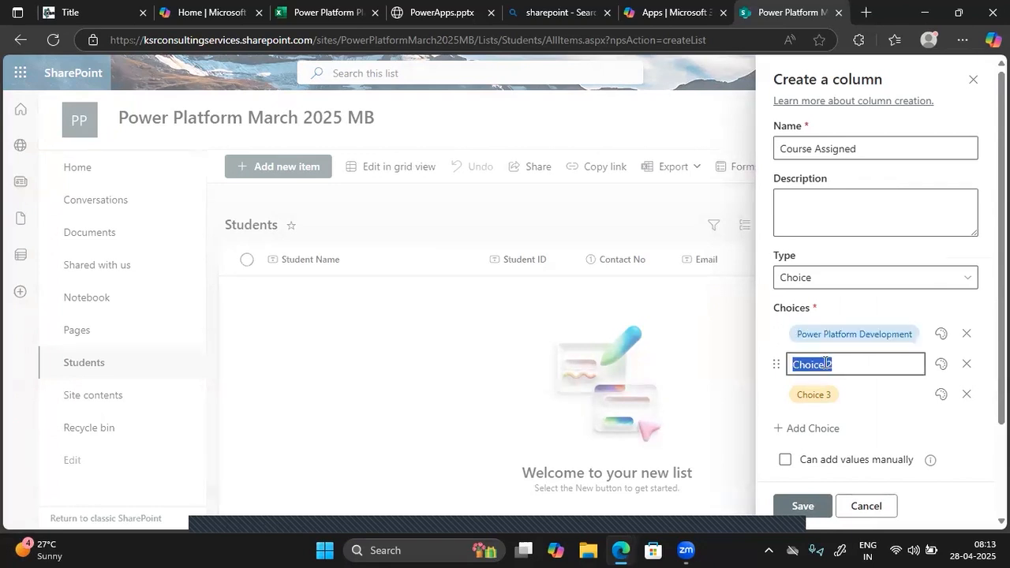
key(BackSpace)
text(Data )
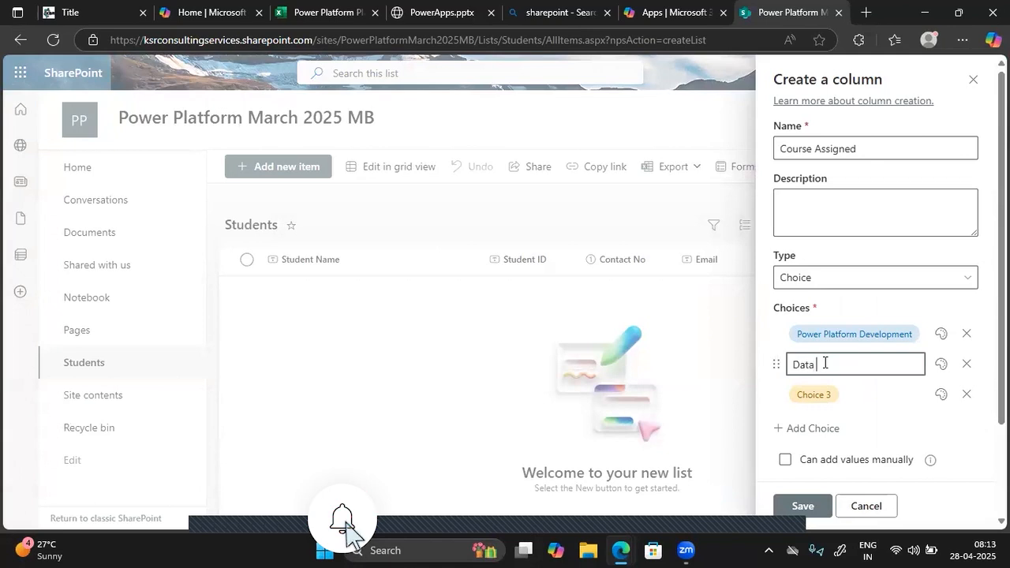
text(Engineering)
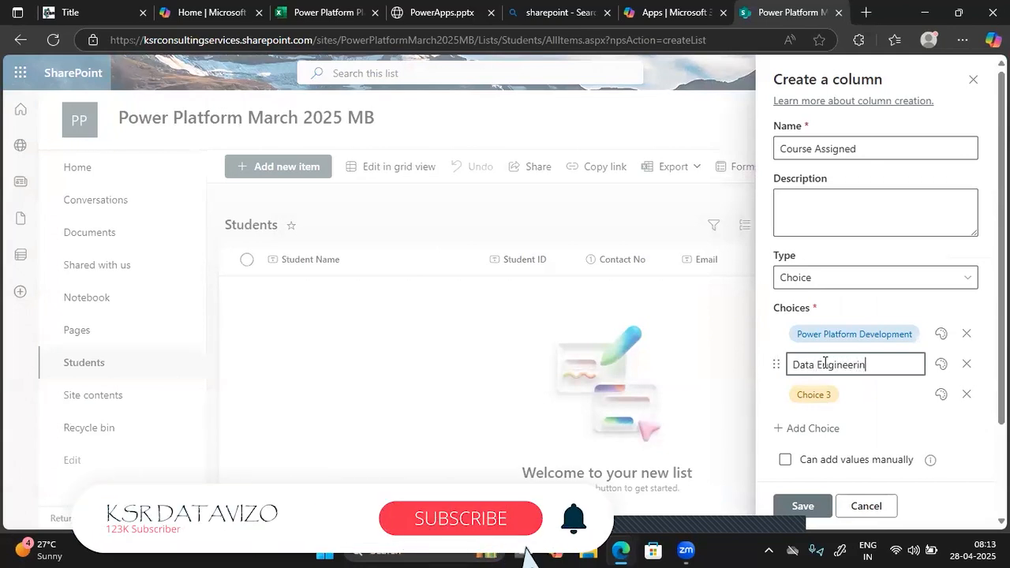
Replace the third choice of the Course Assigned column with Data Analyst.
click(805, 394)
click(807, 394)
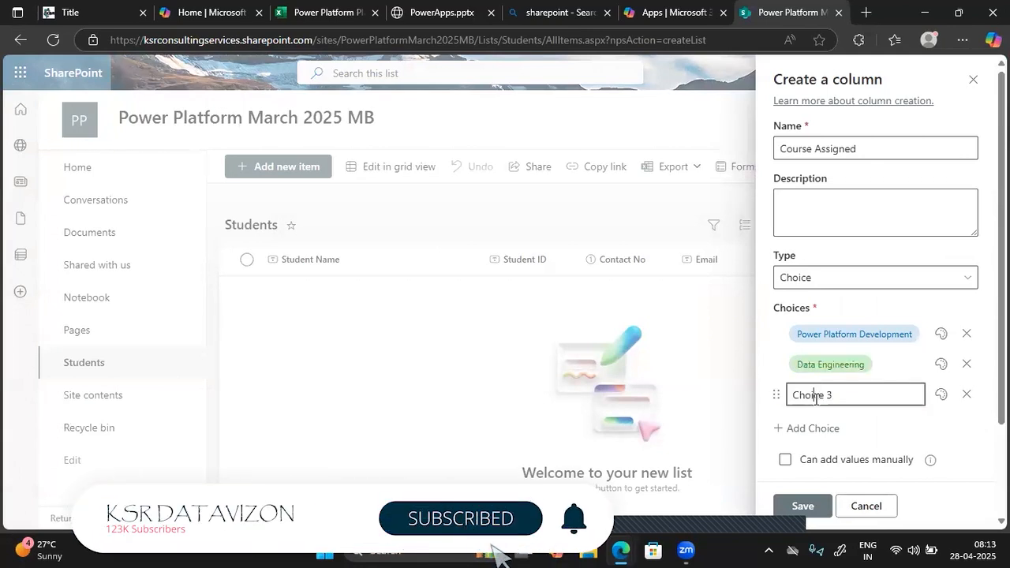
text(Data)
key(ctrl+a)
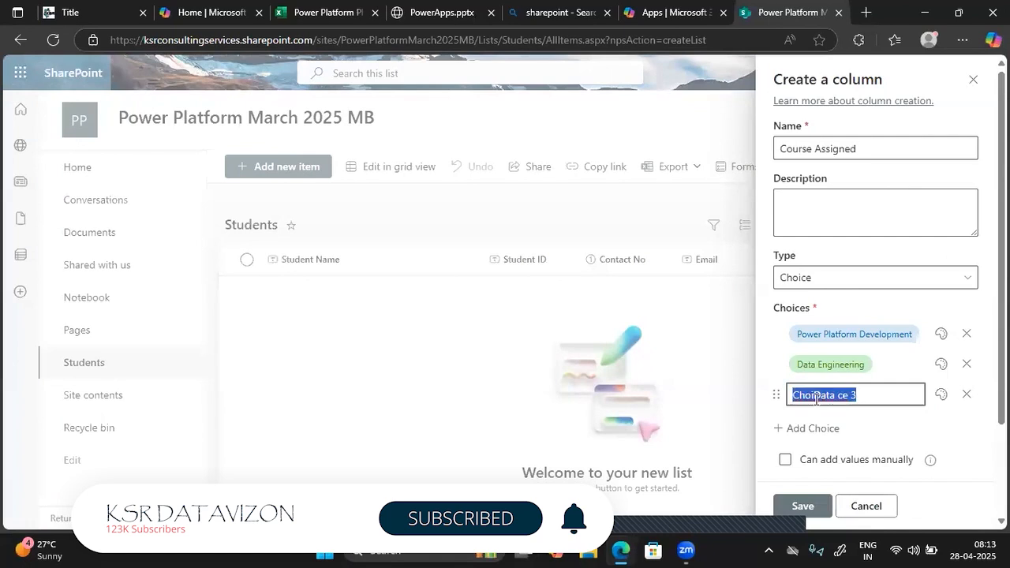
text(Data)
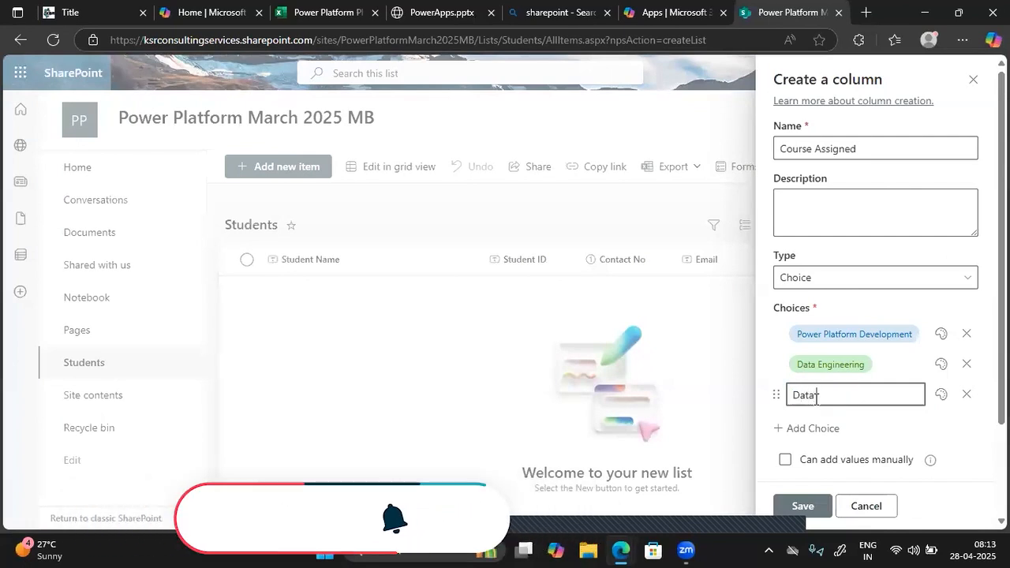
text( Analyst)
click(813, 395)
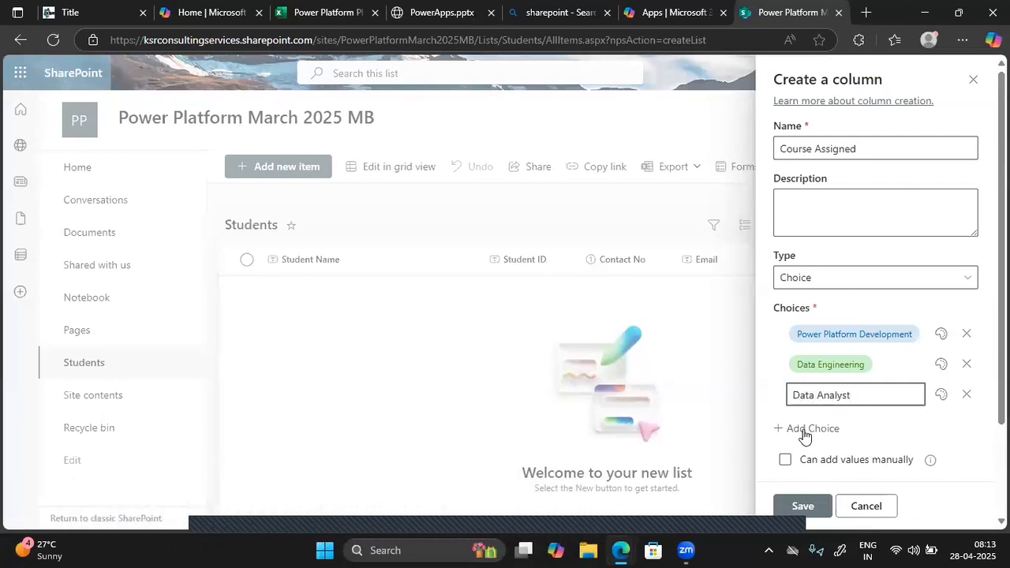
Add a fourth choice to the Course Assigned column and name it Full Stack Power BI.
click(805, 429)
click(816, 424)
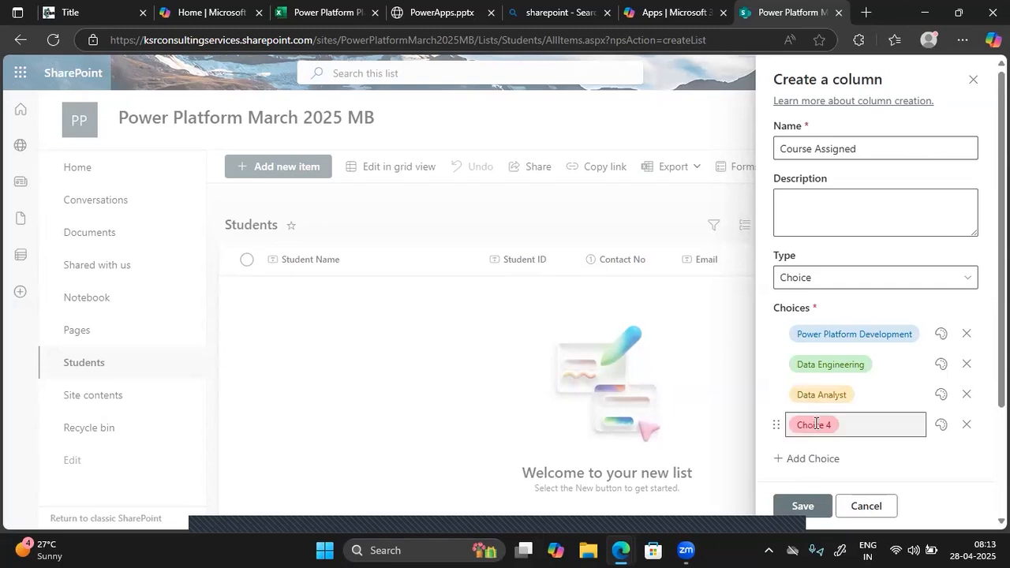
key(ctrl+a)
key(BackSpace)
text(Full Stah)
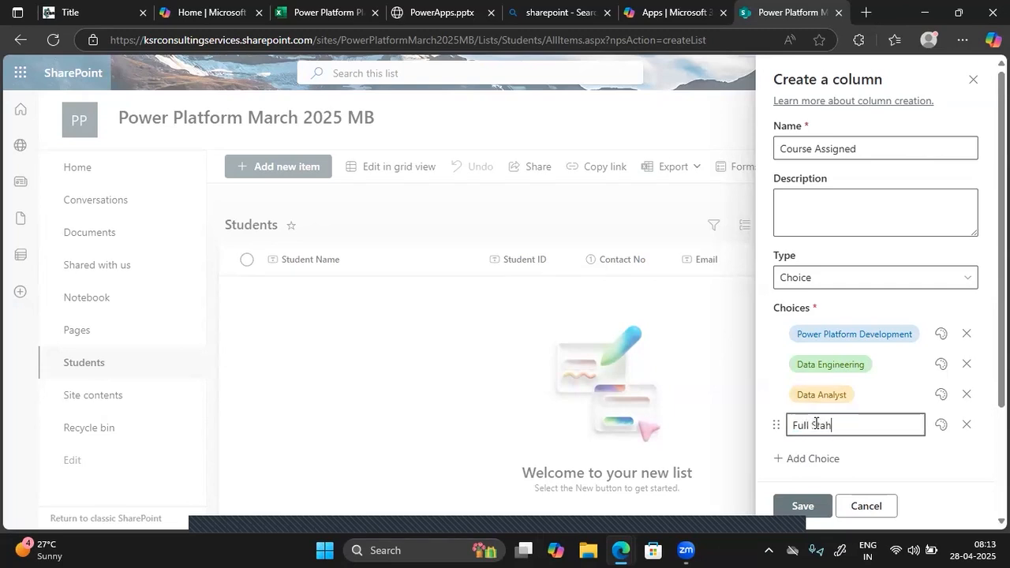
key(BackSpace)
text(ck Power BI)
click(893, 460)
Keep None as the default value of the Course Assigned column and save the column.
scroll(826, 430, down, 2)
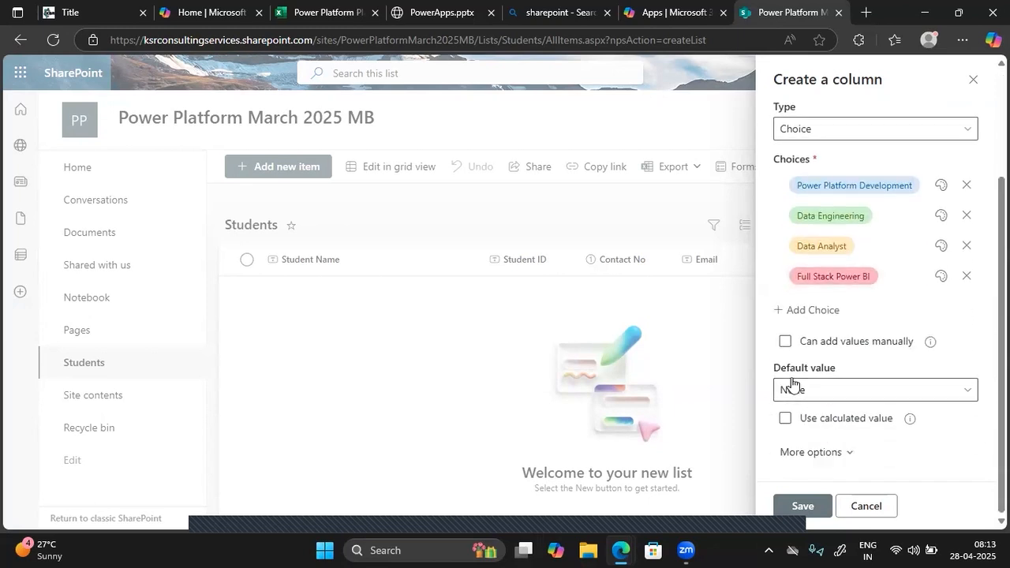
click(834, 398)
click(835, 399)
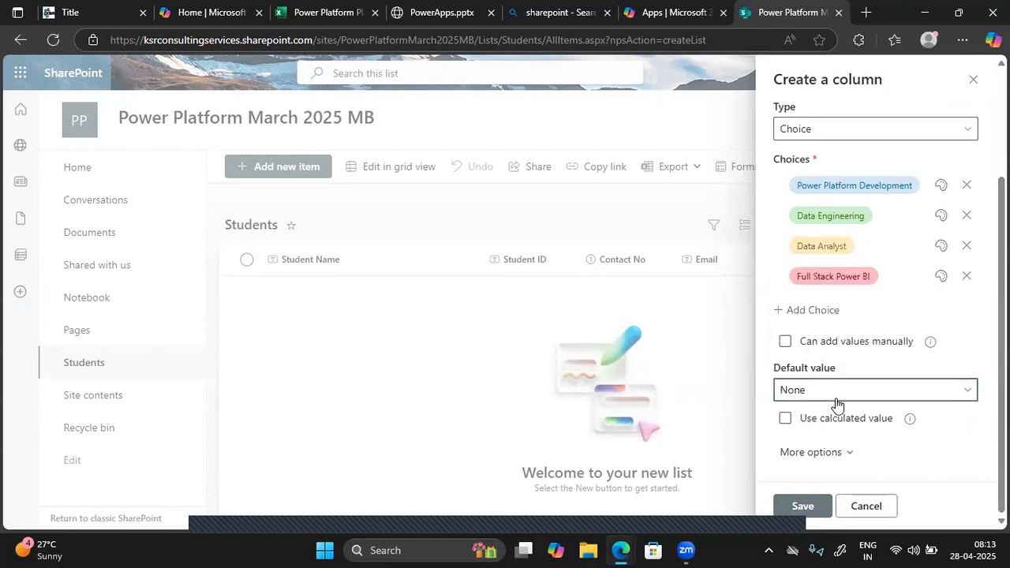
click(801, 508)
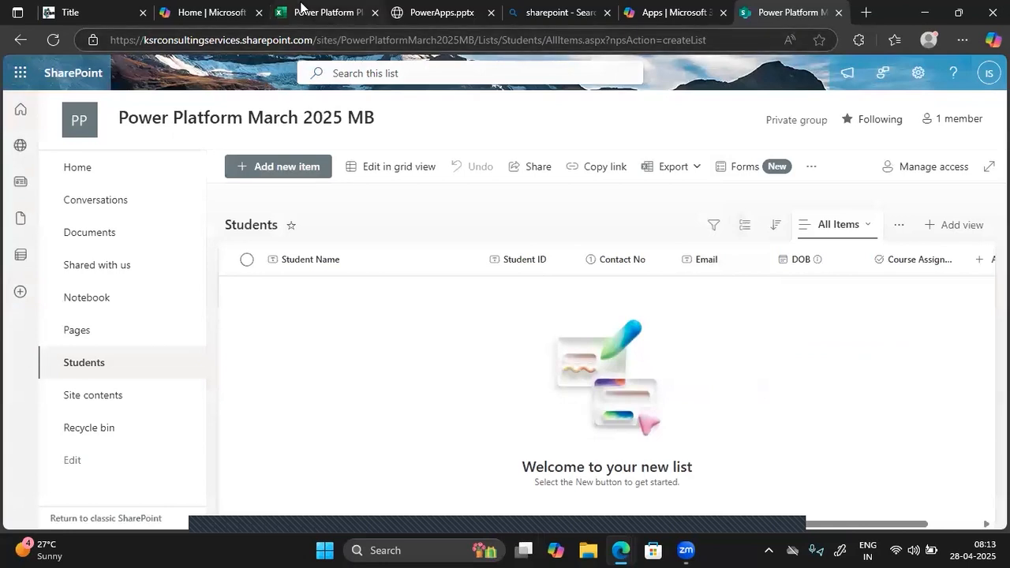
Switch to the Excel Students sheet and copy the Gender field name from cell A7.
click(298, 11)
click(63, 292)
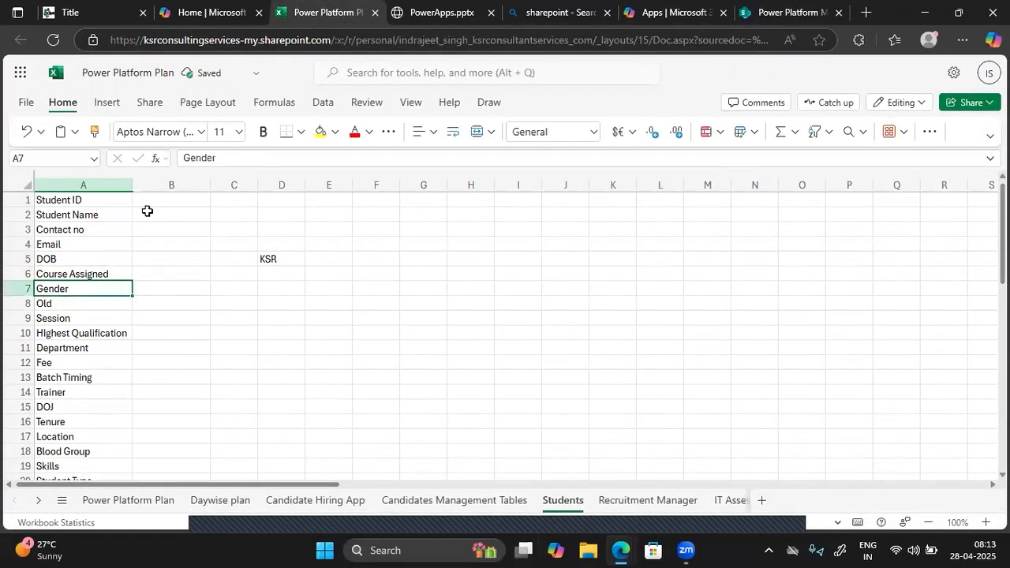
click(200, 159)
double_click(200, 159)
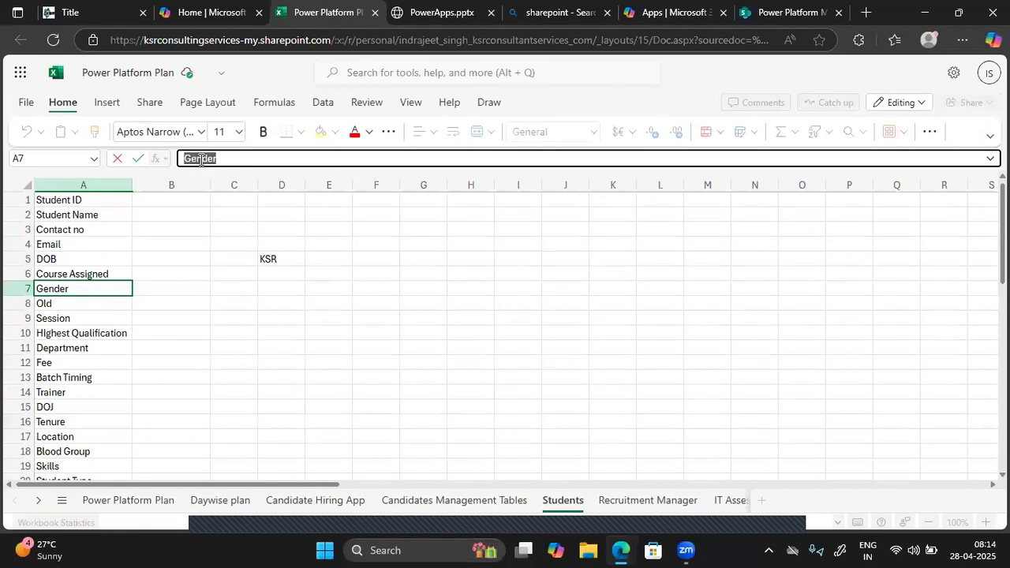
Switch to the SharePoint Students list and create a single line of text column named Gender without a default value.
click(773, 12)
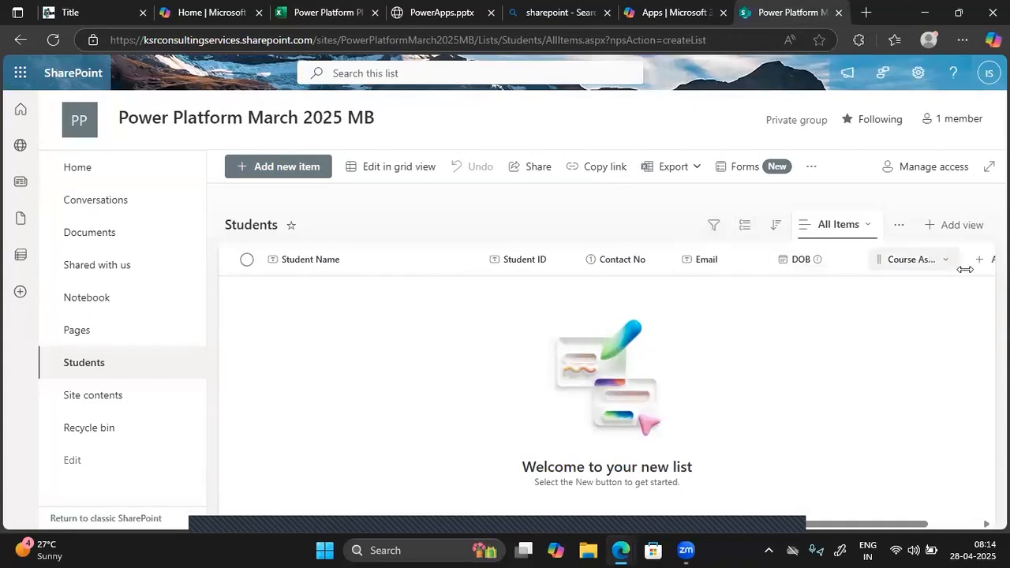
scroll(970, 271, right, 2)
click(933, 265)
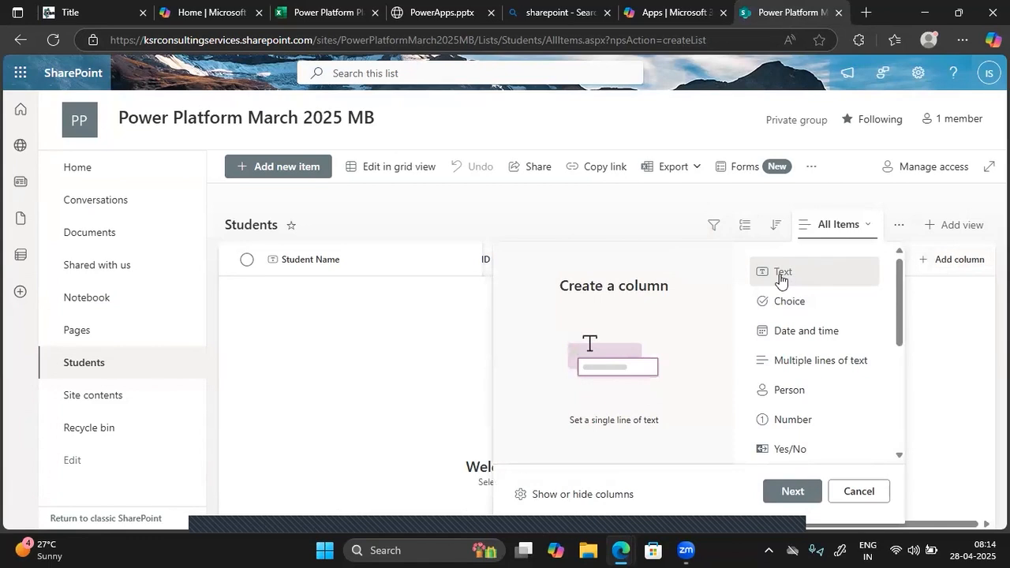
click(786, 495)
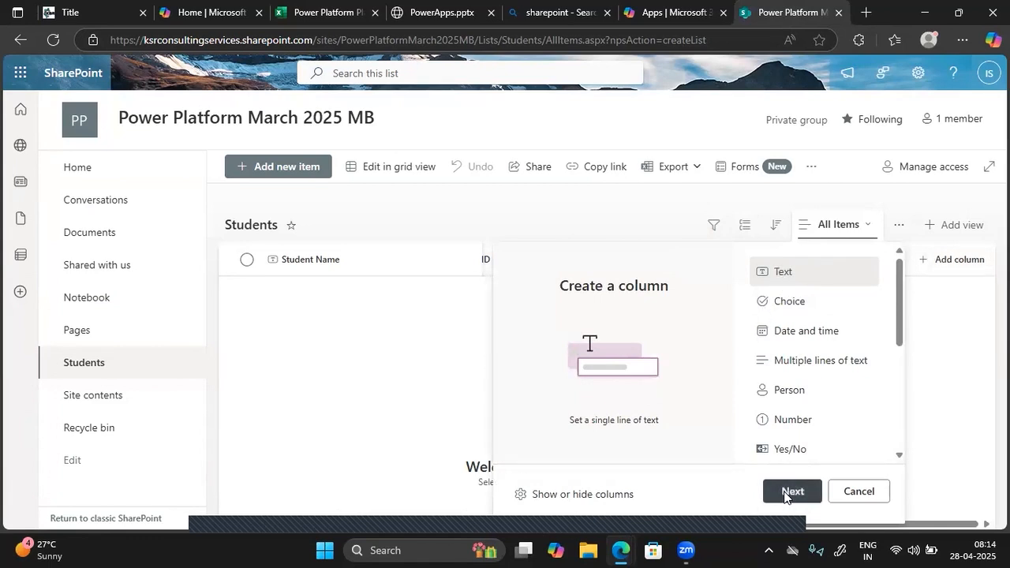
text(Gender)
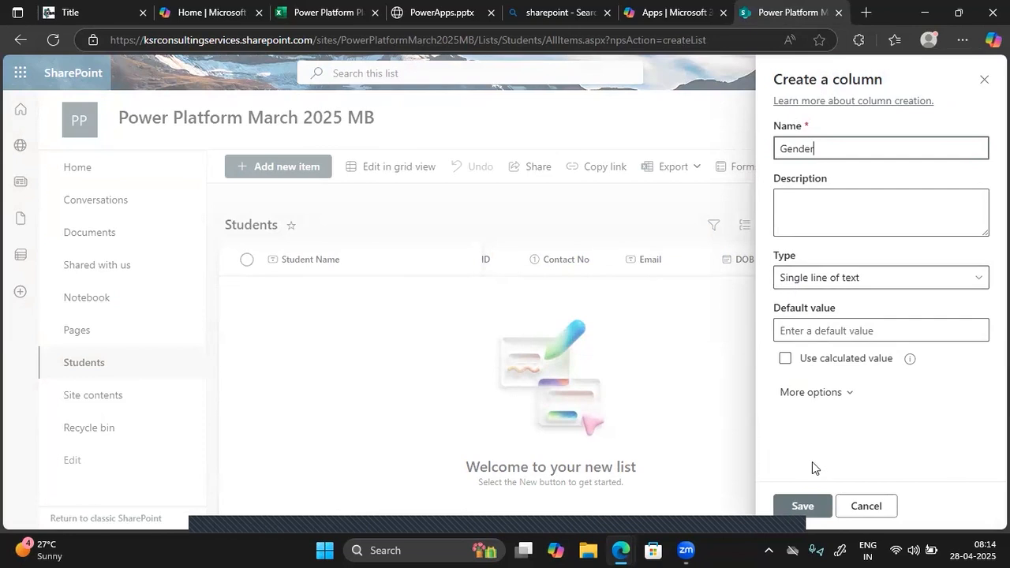
click(800, 332)
click(799, 392)
click(798, 392)
click(801, 507)
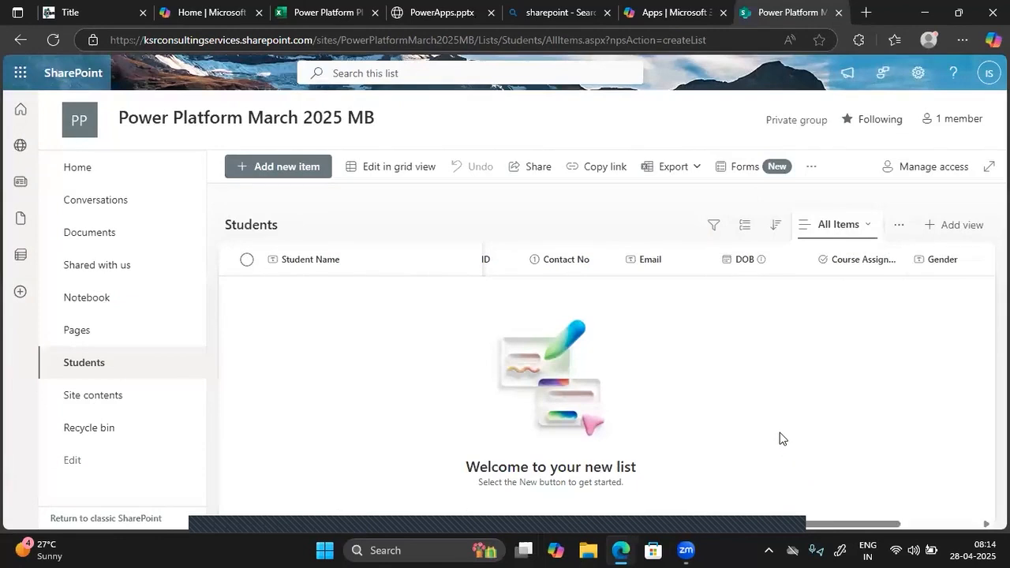
Switch to the Excel Students sheet and highlight the Old and Session cells, A8 and A9, with yellow fill.
click(313, 13)
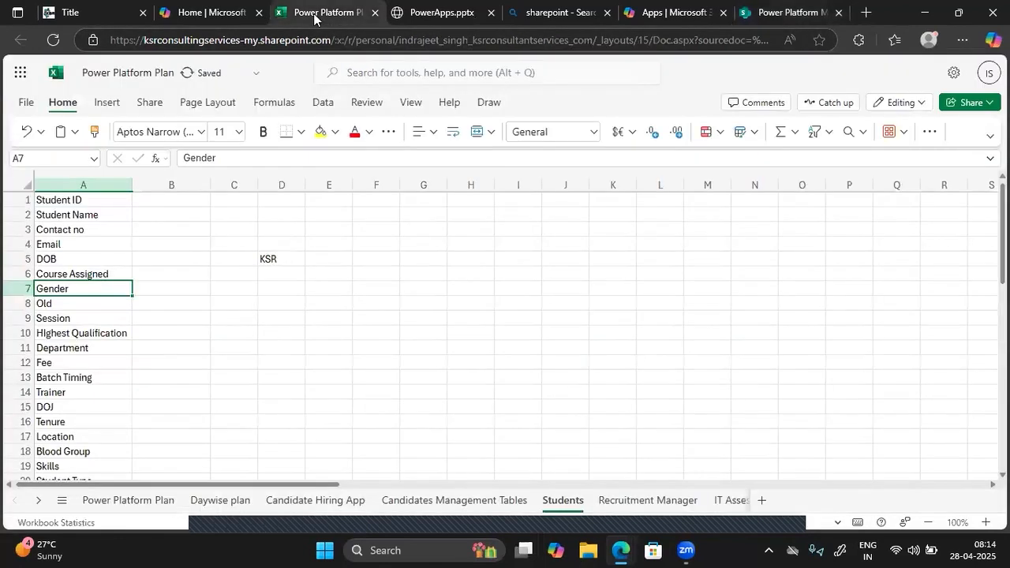
click(57, 301)
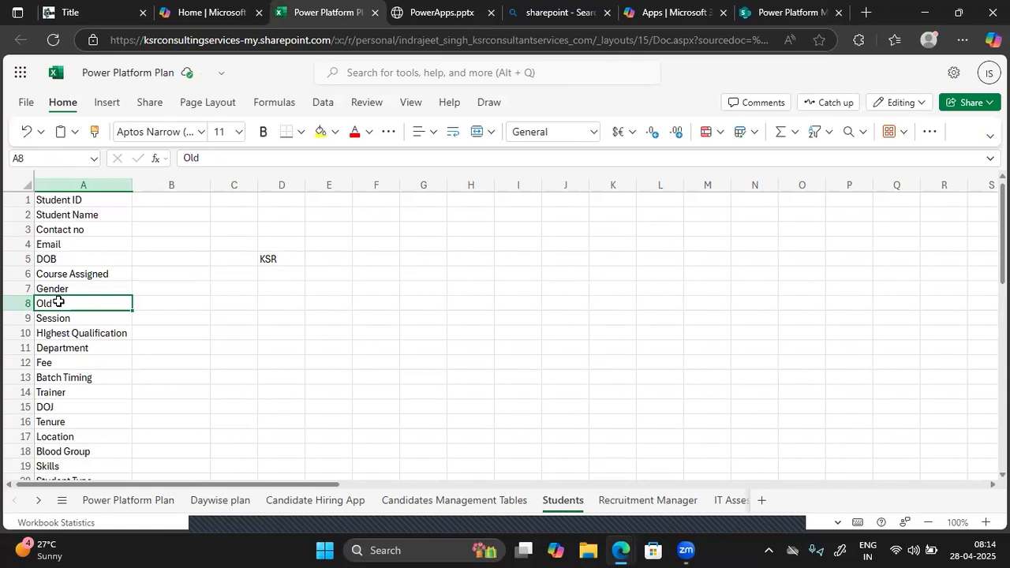
scroll(80, 406, down, 2)
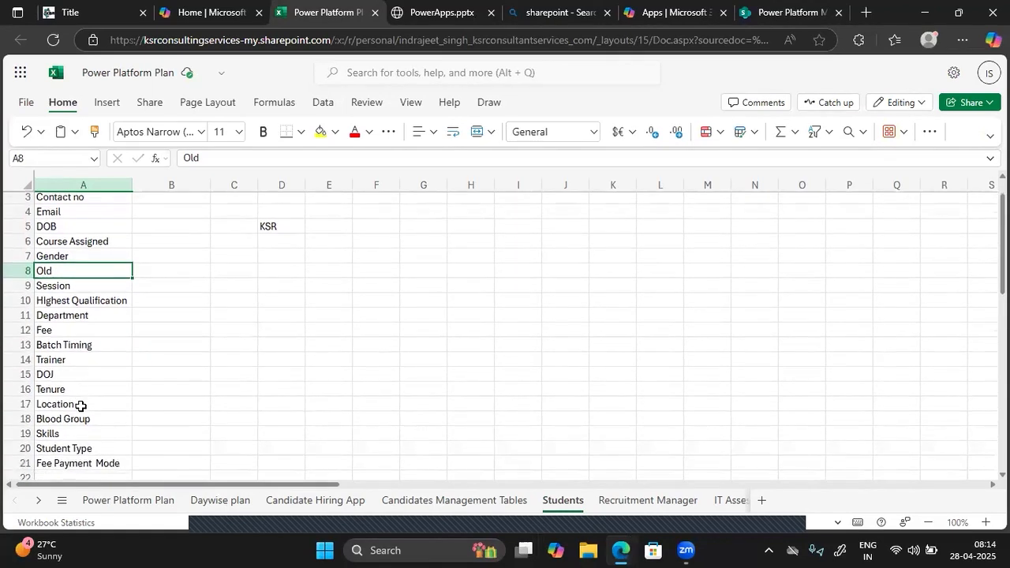
scroll(80, 405, up, 2)
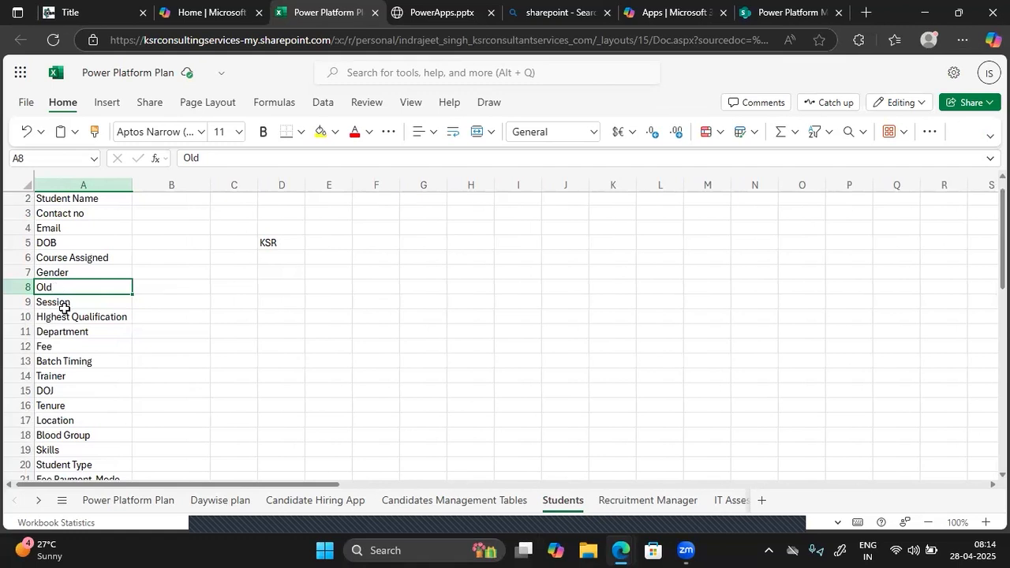
click(63, 304)
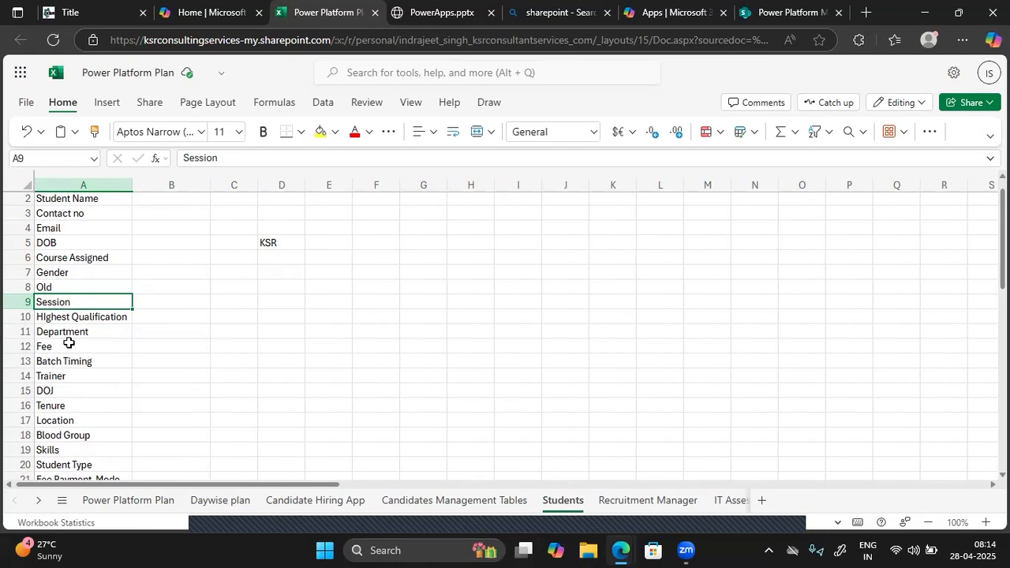
click(62, 282)
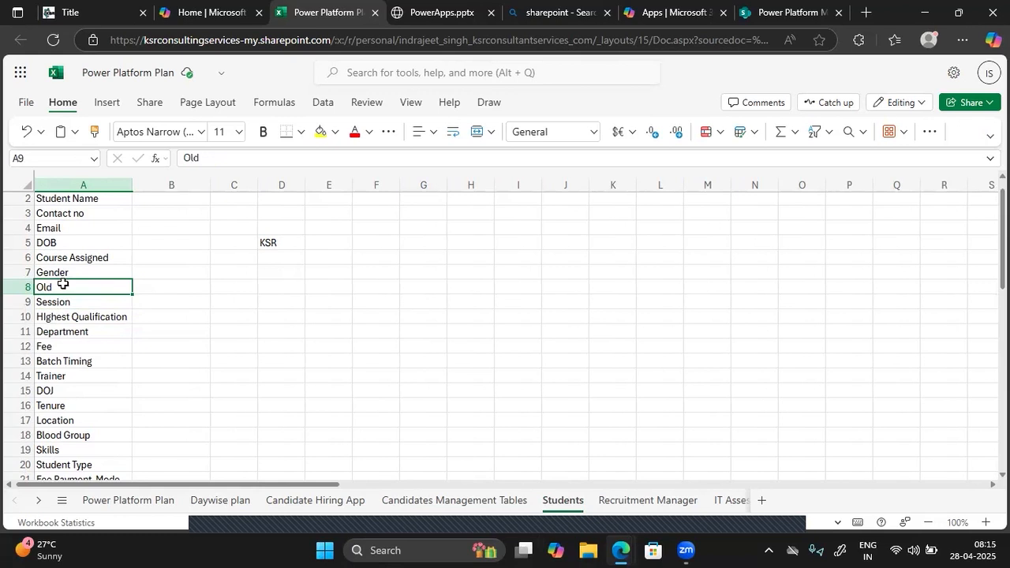
click(321, 132)
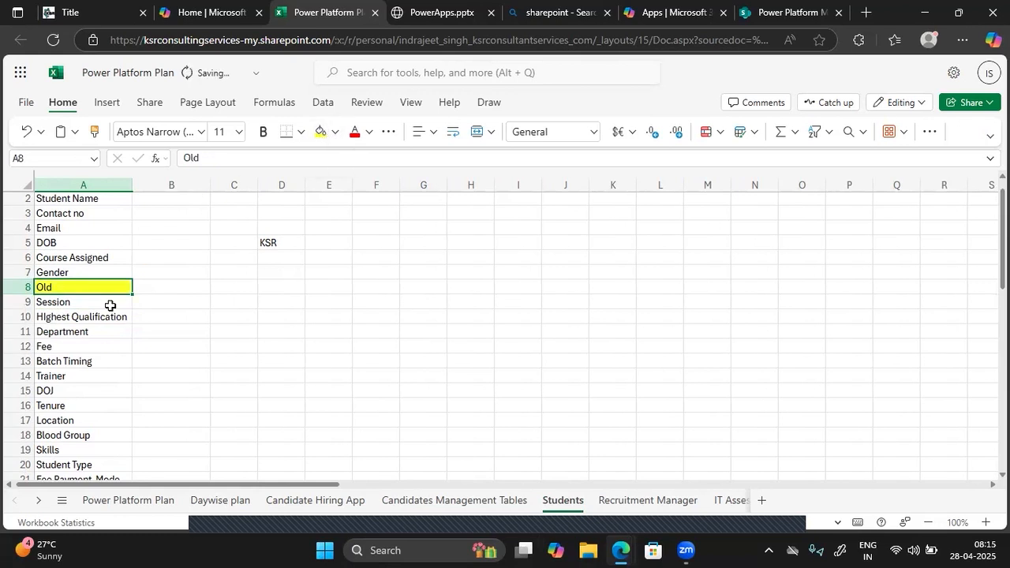
click(82, 303)
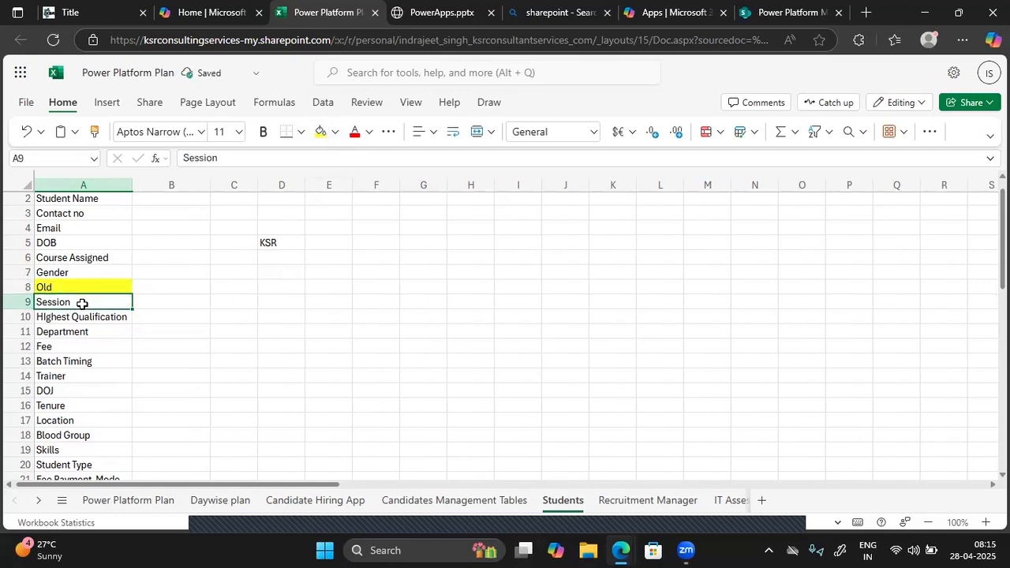
click(320, 132)
Copy the Highest Qualification field name from cell A10.
click(63, 319)
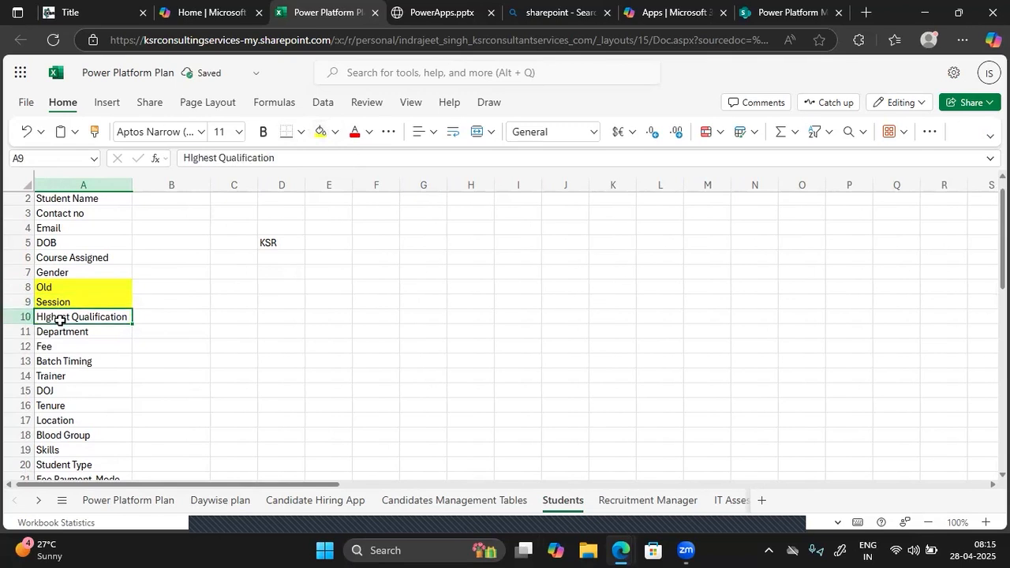
click(260, 160)
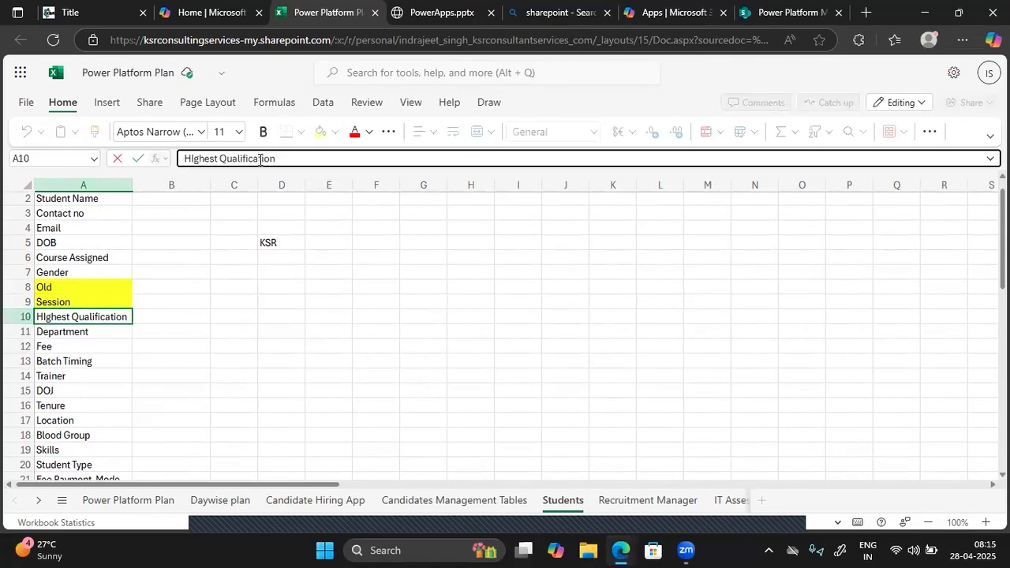
triple_click(260, 159)
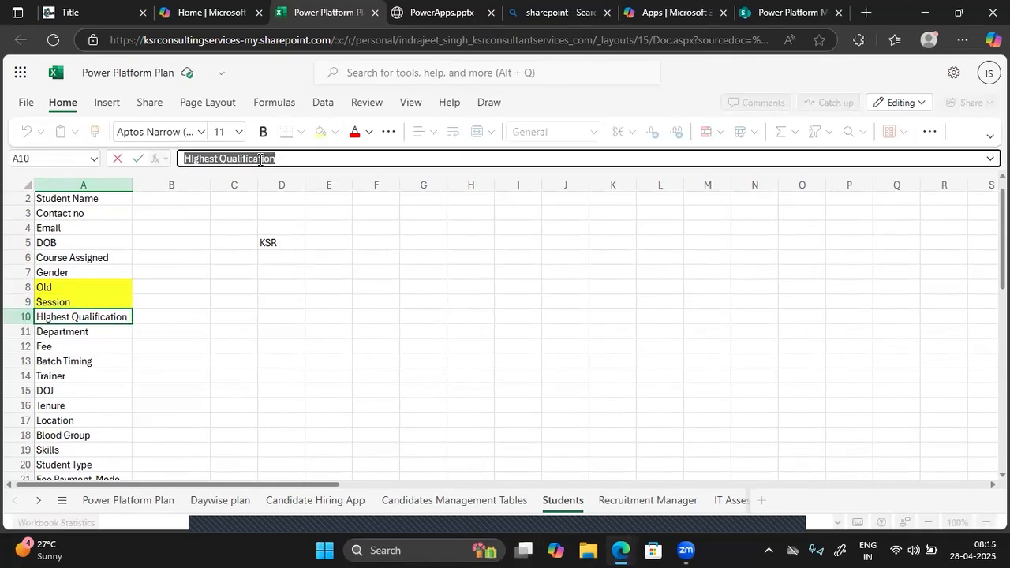
Close the Microsoft 365 Apps page and start a new single line of text column in the SharePoint Students list.
click(656, 14)
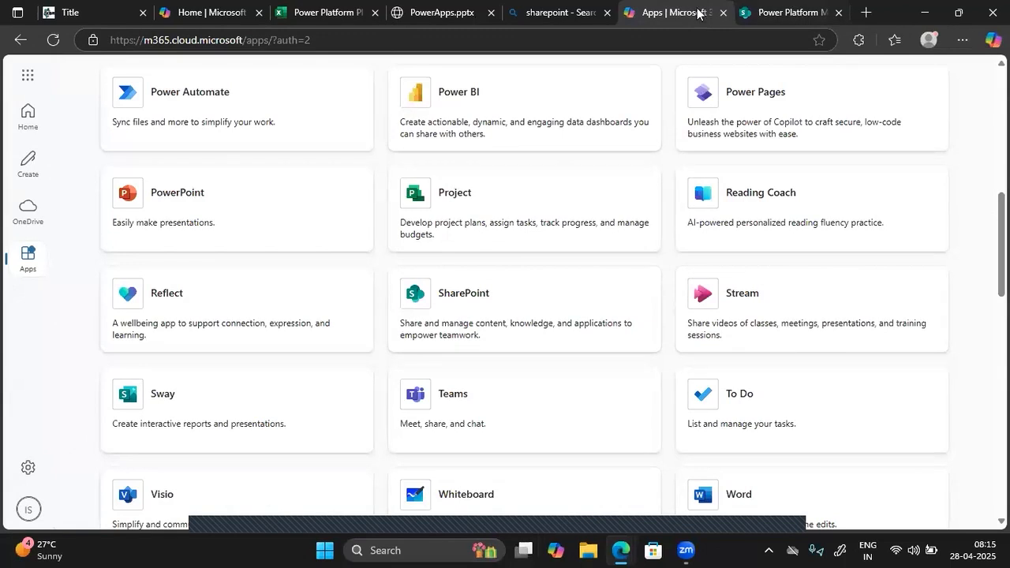
click(723, 13)
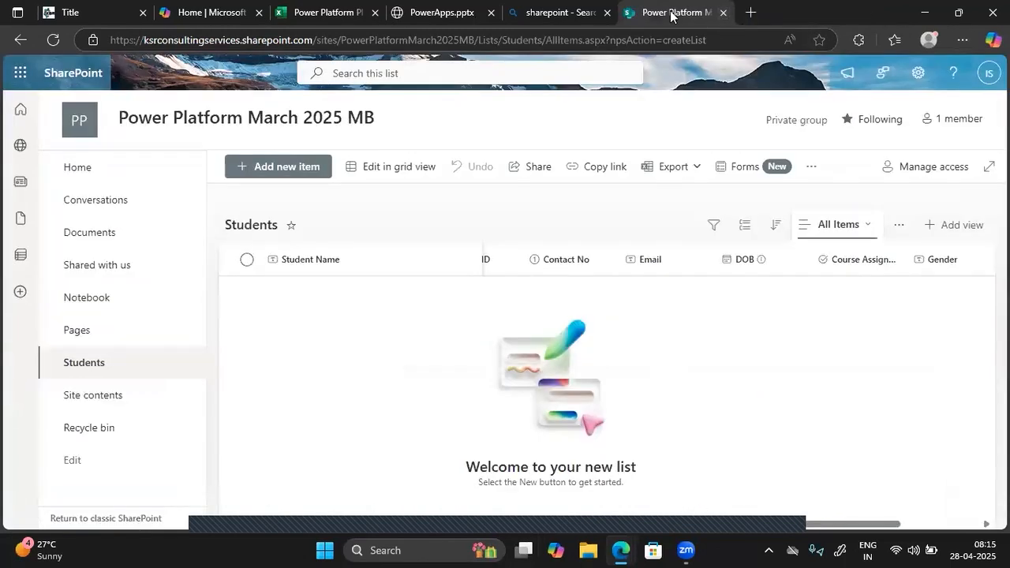
scroll(886, 259, right, 2)
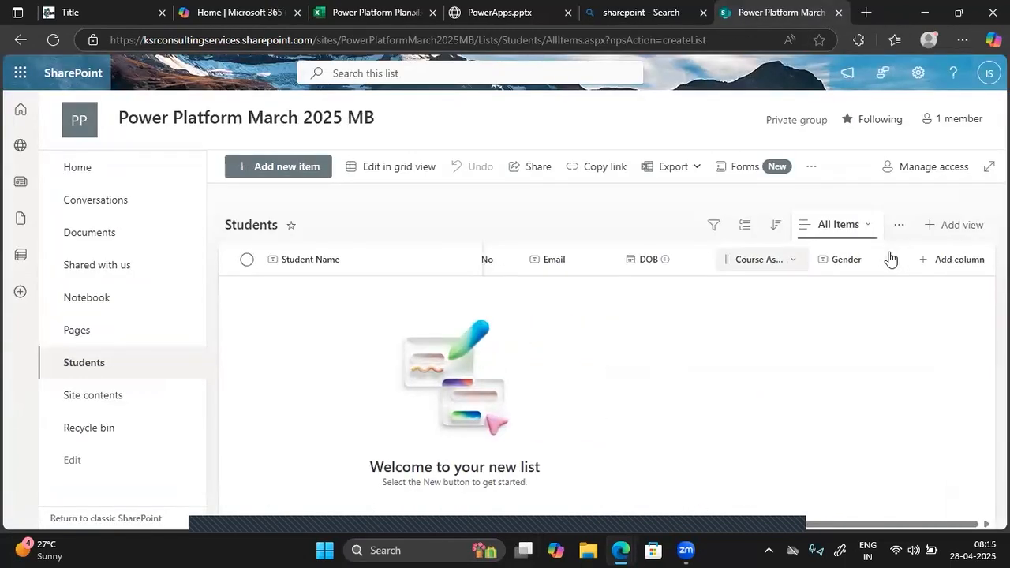
click(951, 259)
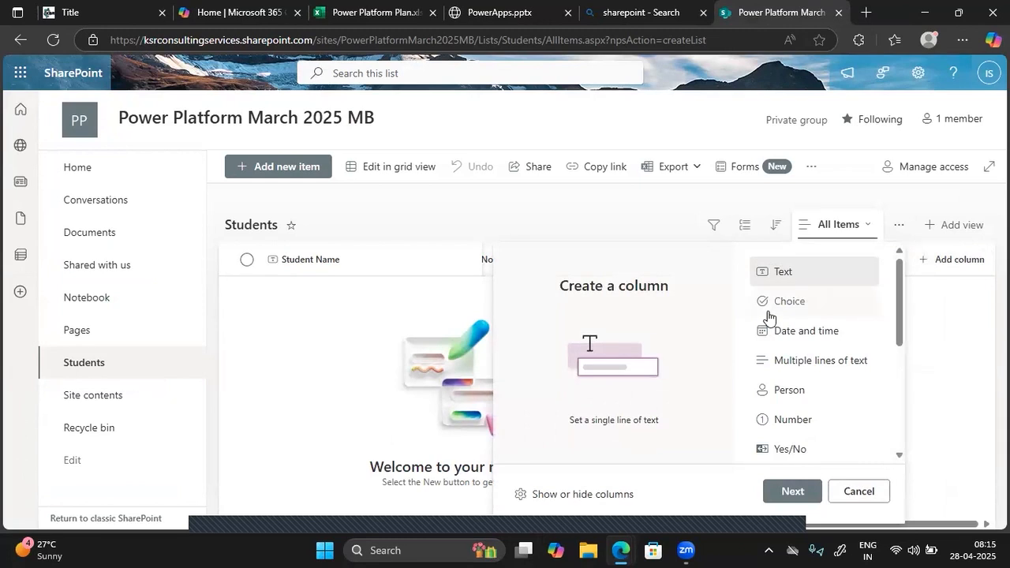
scroll(762, 430, down, 5)
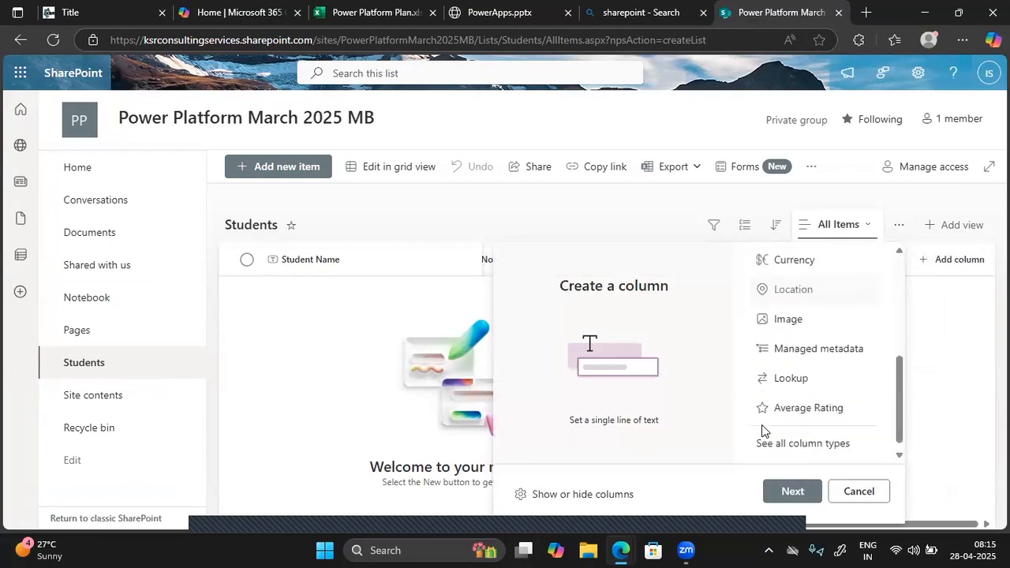
scroll(762, 430, up, 5)
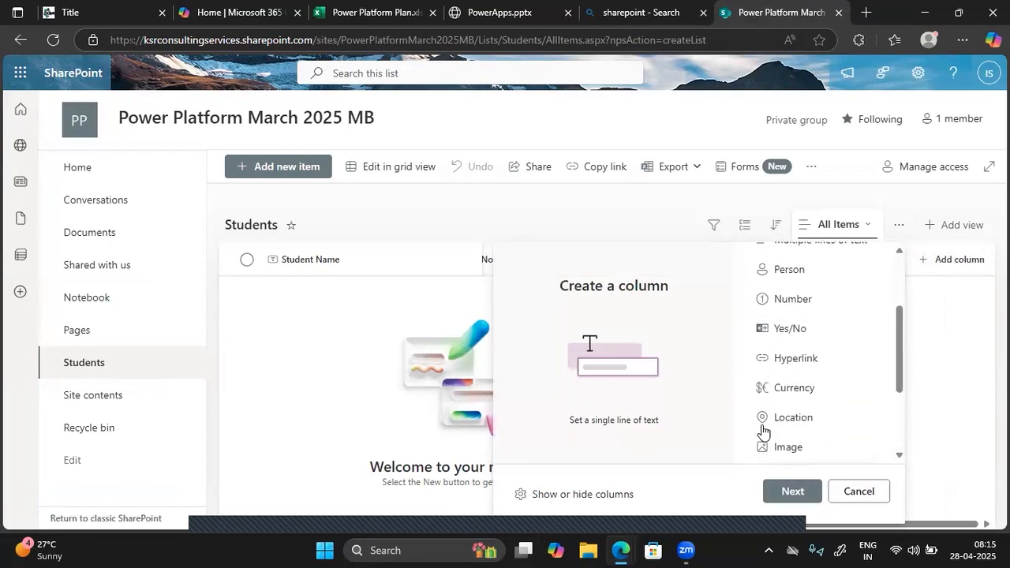
click(792, 492)
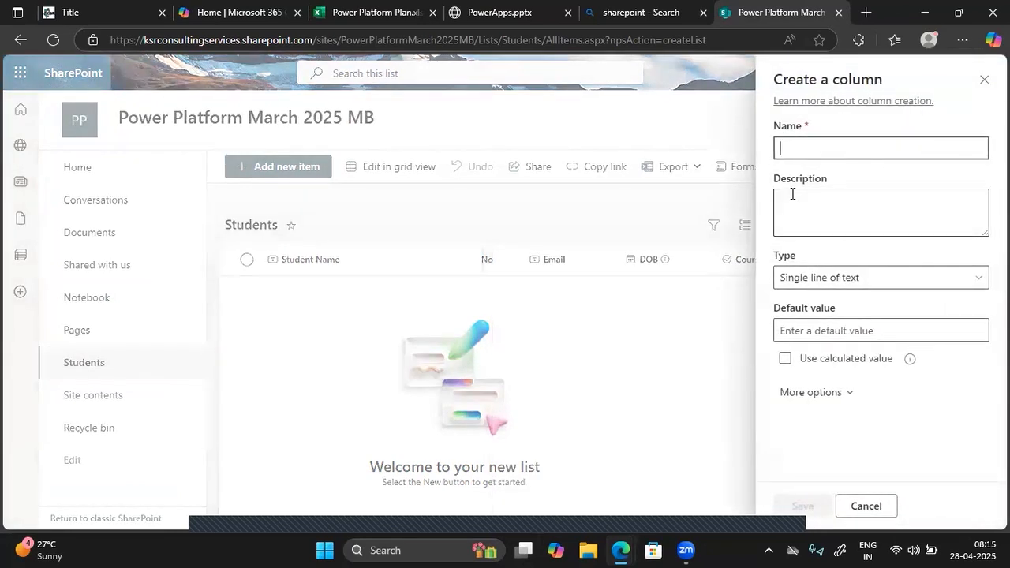
Name the new column Highest Qualification, with a lowercase second letter, and save it.
text(HIghest Qualification)
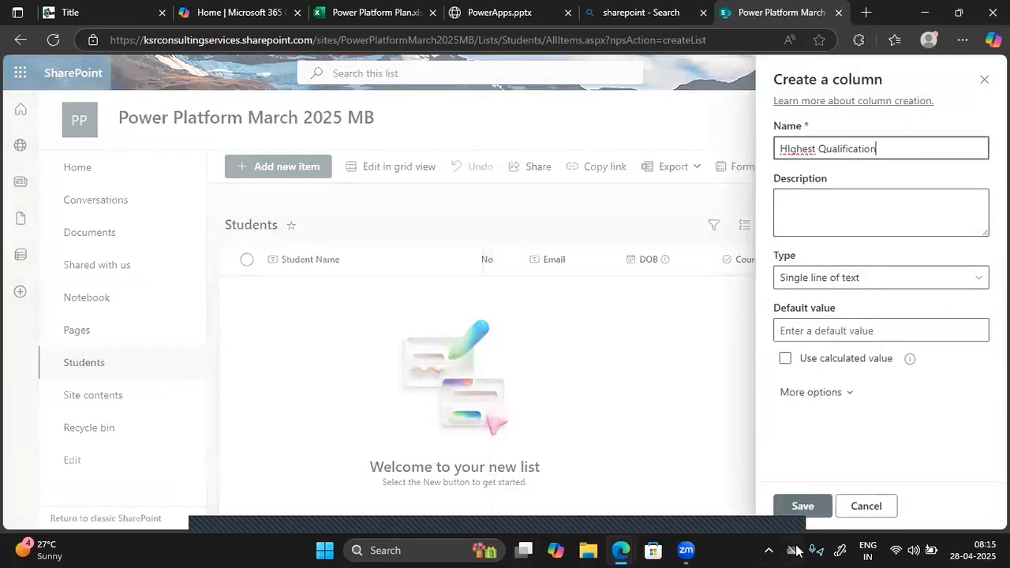
click(789, 149)
key(BackSpace)
text(i)
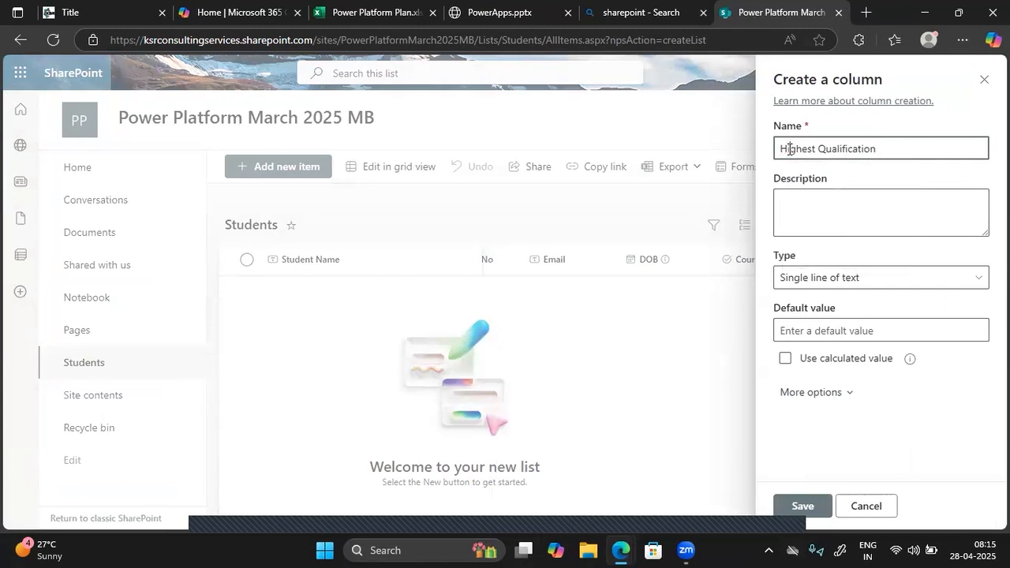
click(812, 509)
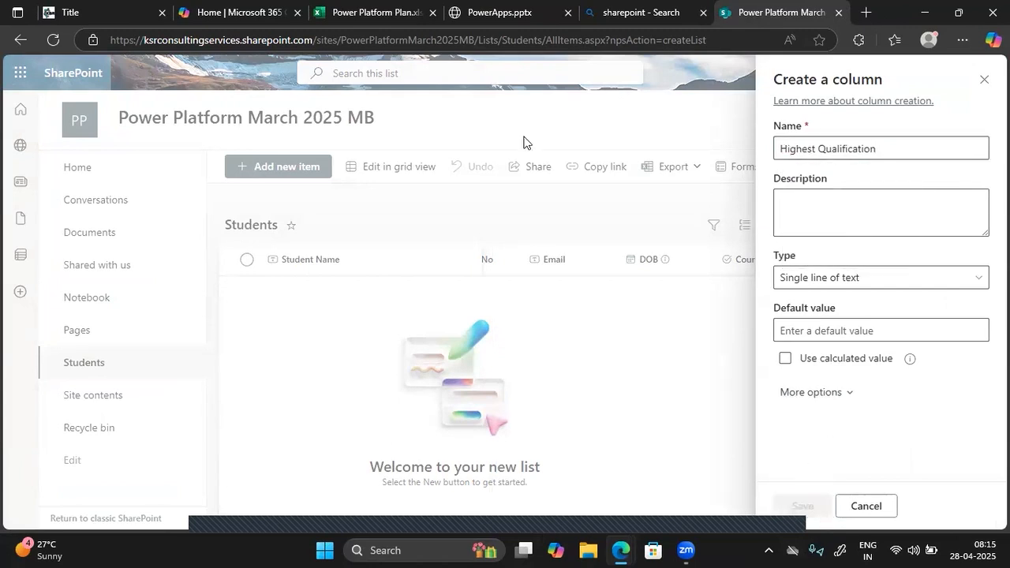
Switch to the Excel Students sheet and copy the Department field name from cell A11.
click(335, 12)
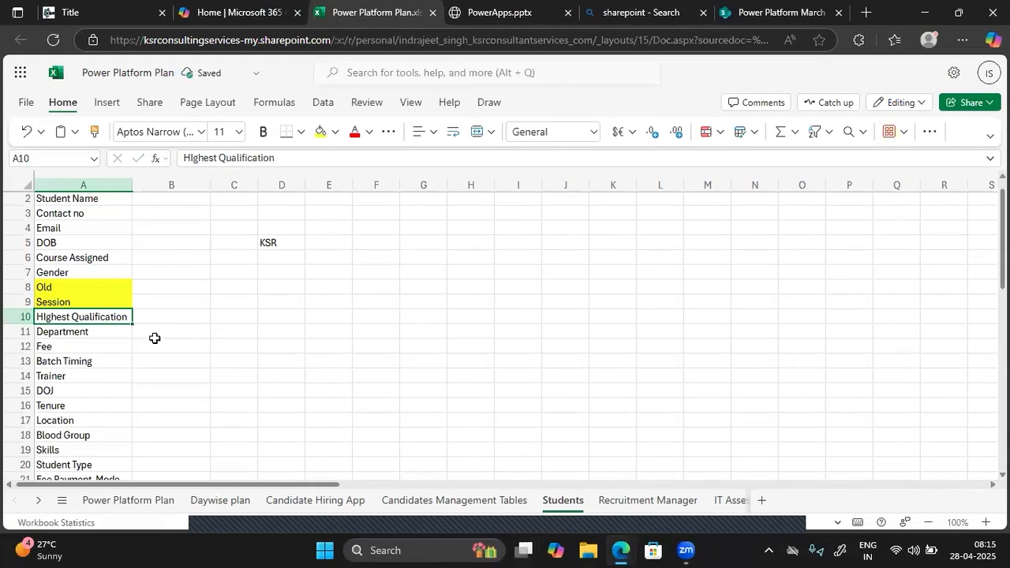
click(76, 335)
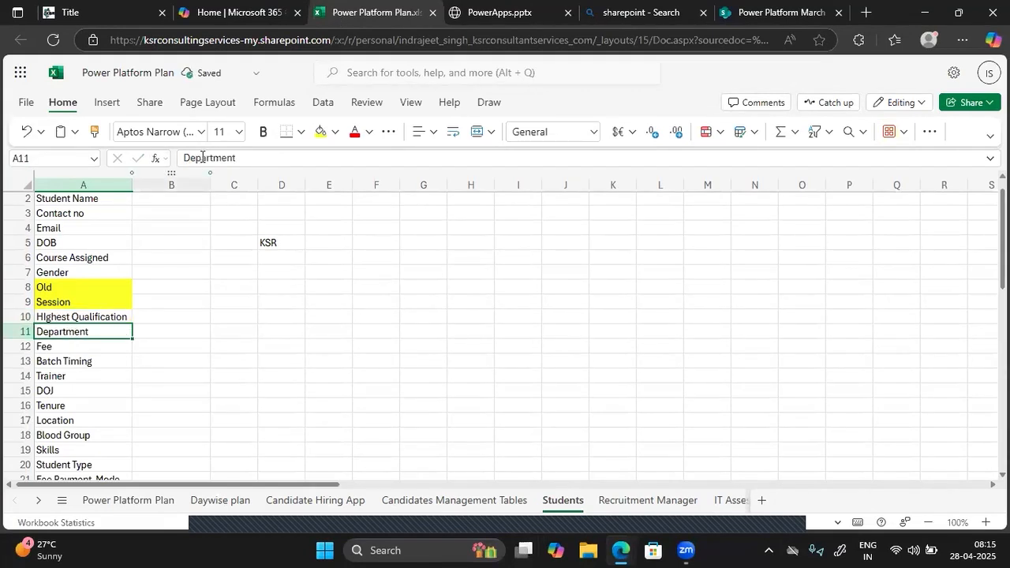
click(206, 158)
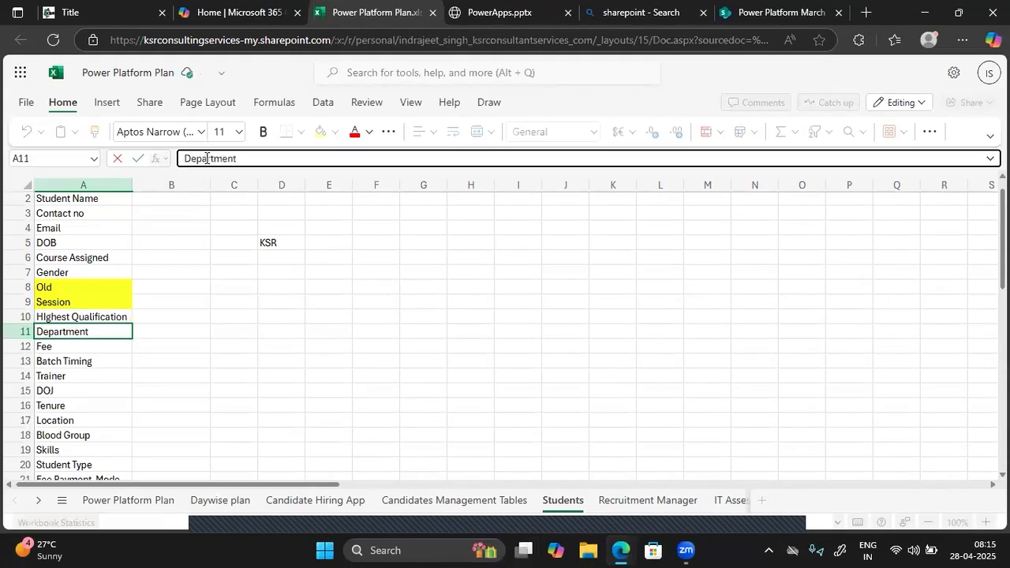
double_click(206, 157)
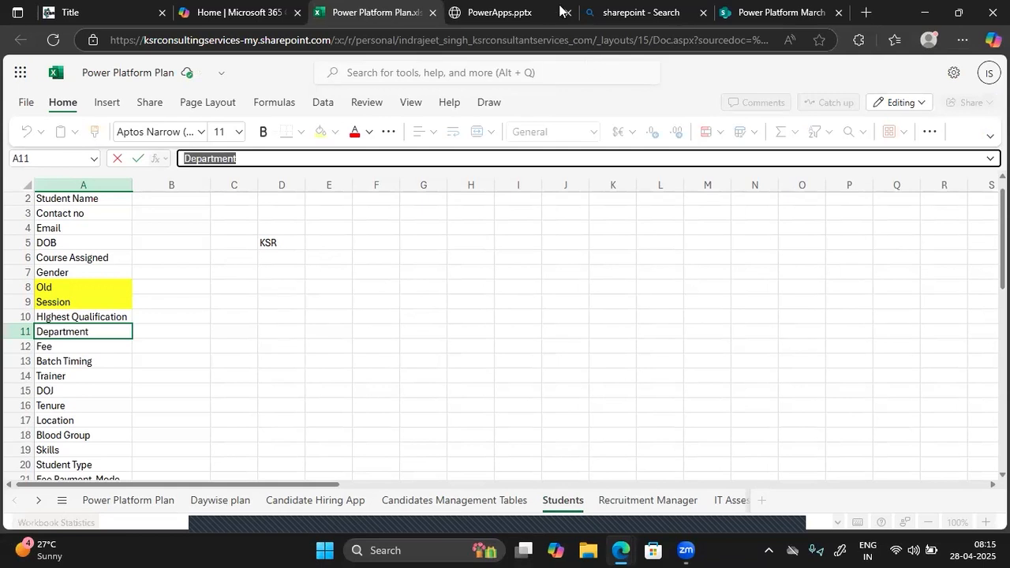
Start a new Choice column in the SharePoint Students list and name it Department.
click(538, 15)
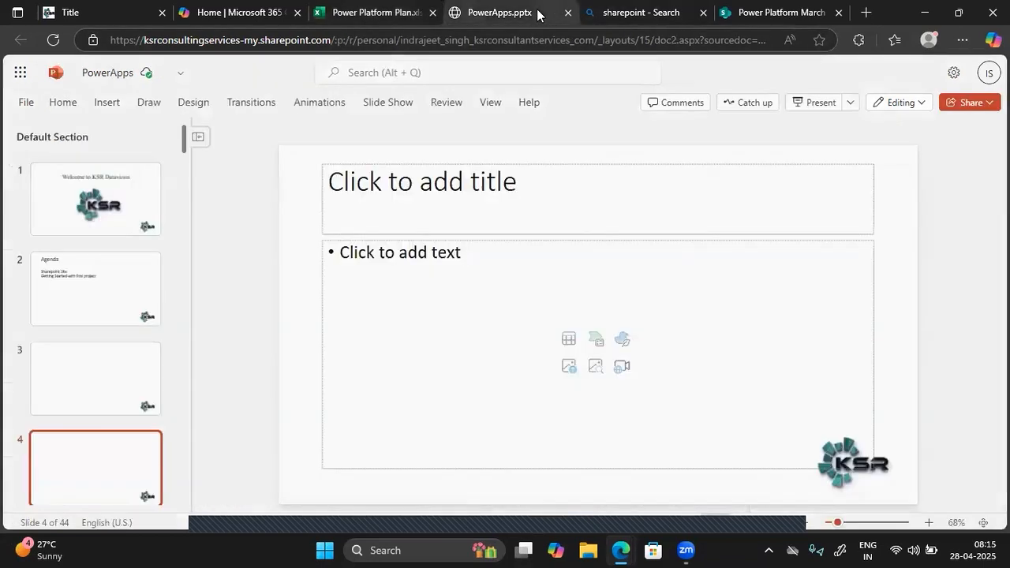
click(774, 12)
scroll(838, 269, right, 2)
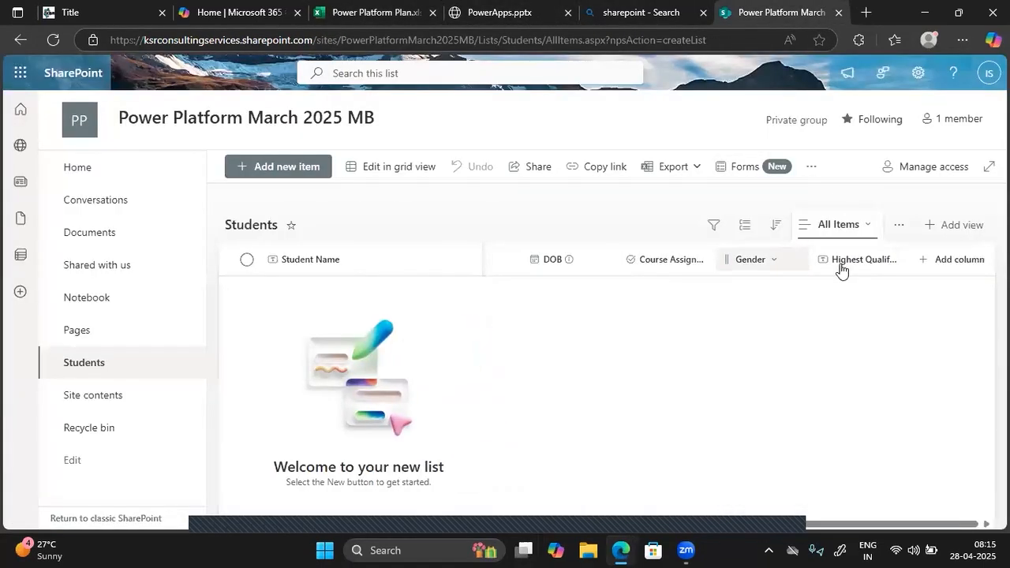
click(968, 270)
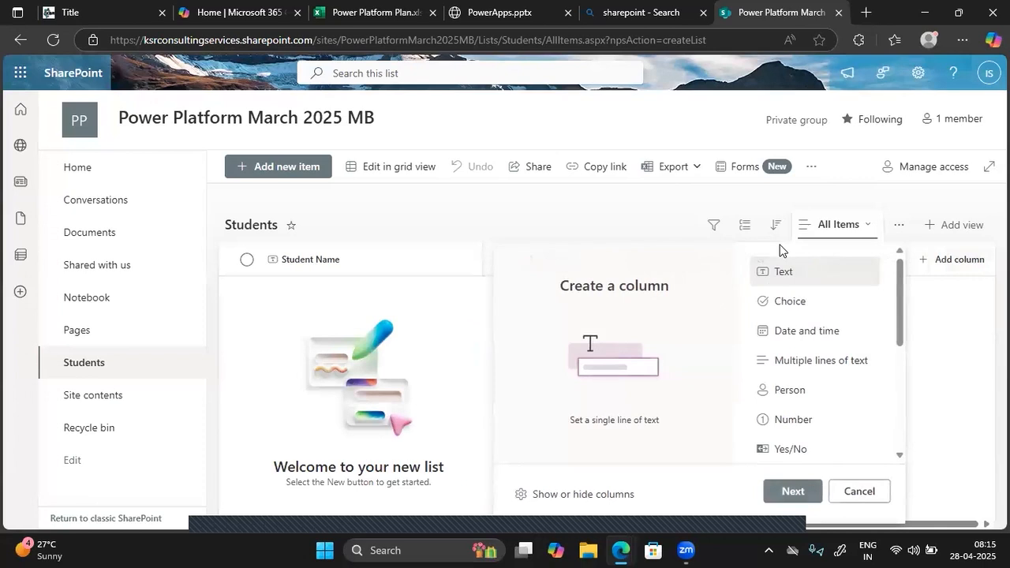
click(782, 302)
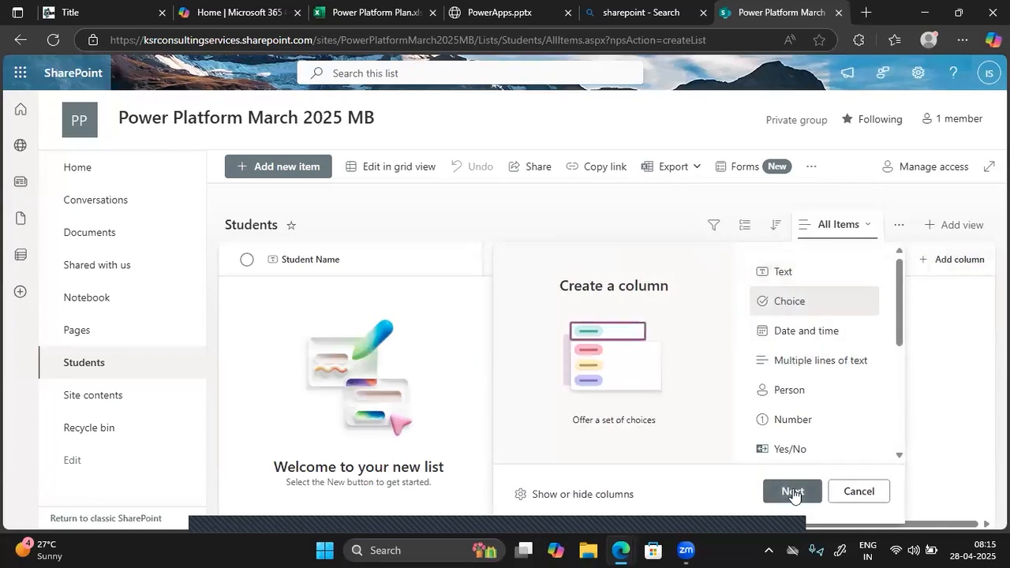
click(792, 491)
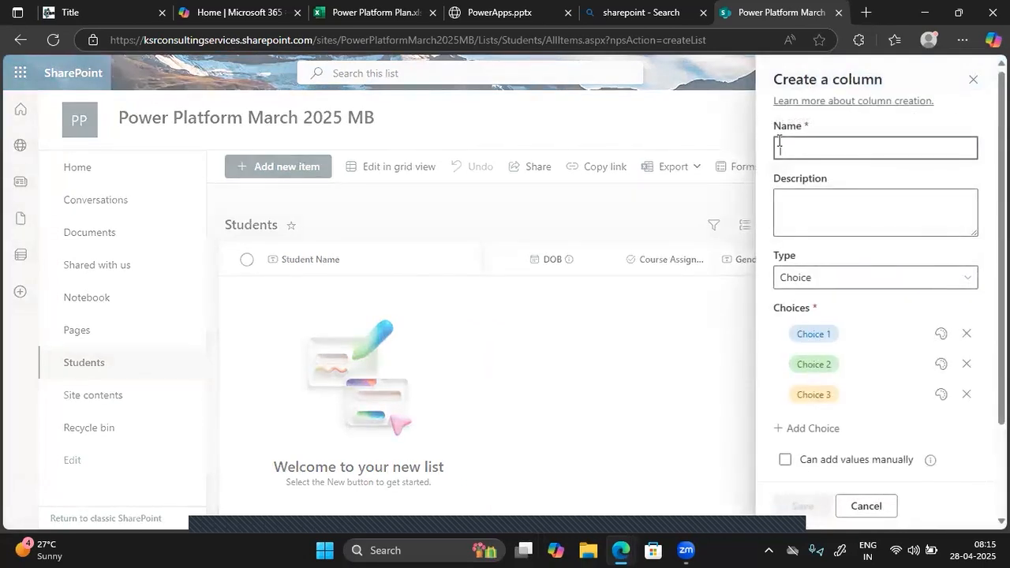
text(Department)
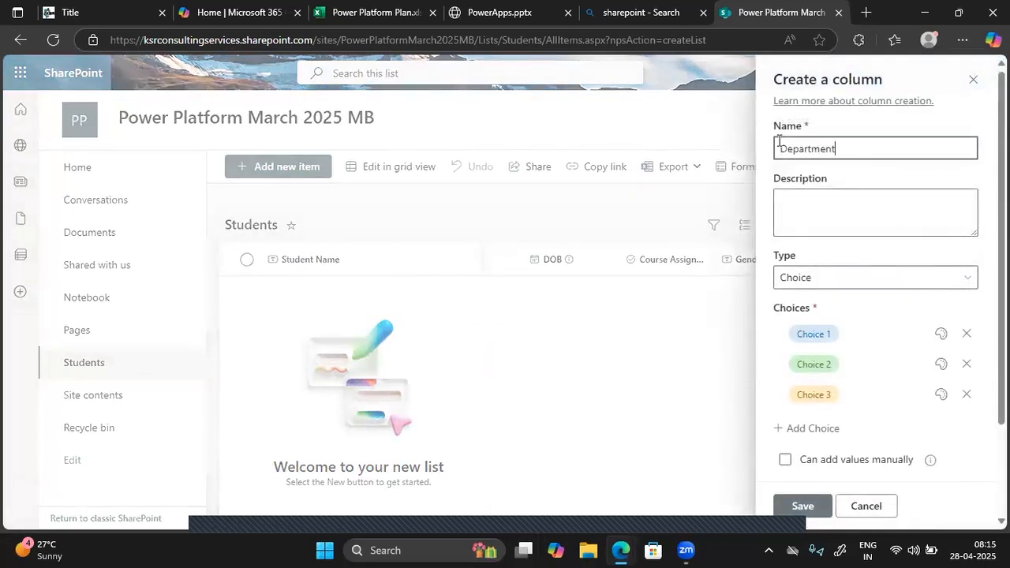
click(890, 277)
click(890, 277)
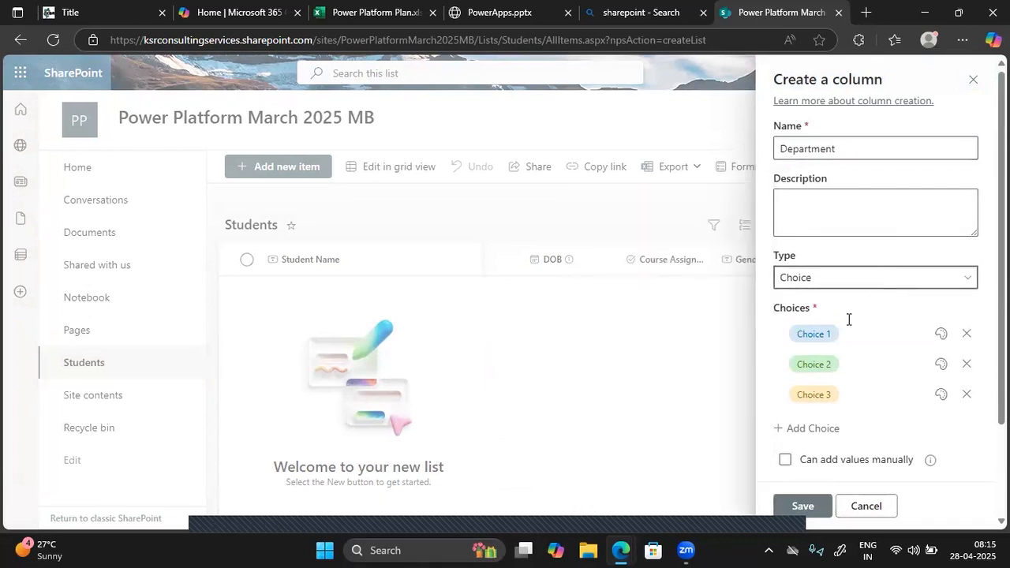
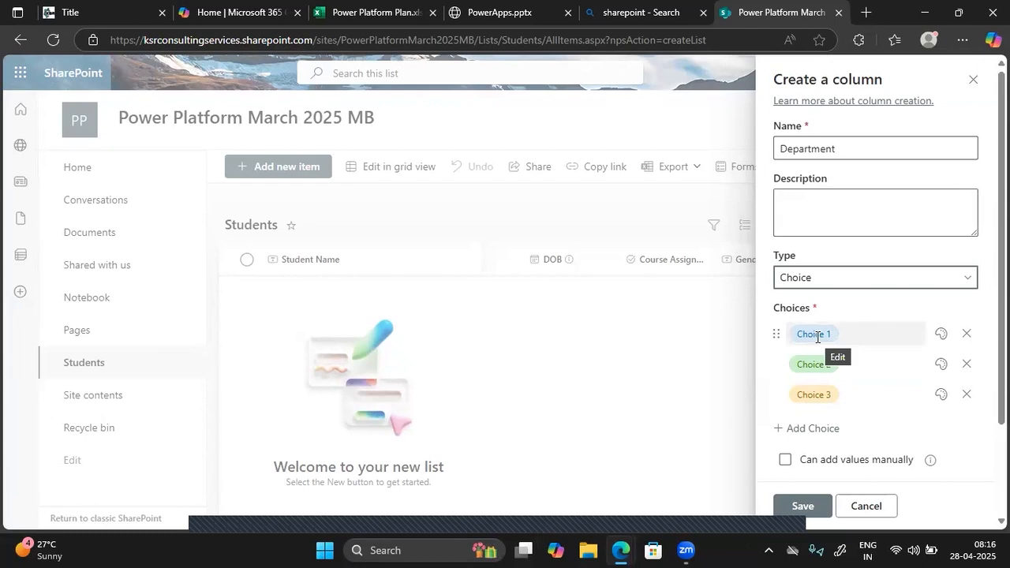
Replace the first choice of the new column with Fresher.
click(798, 334)
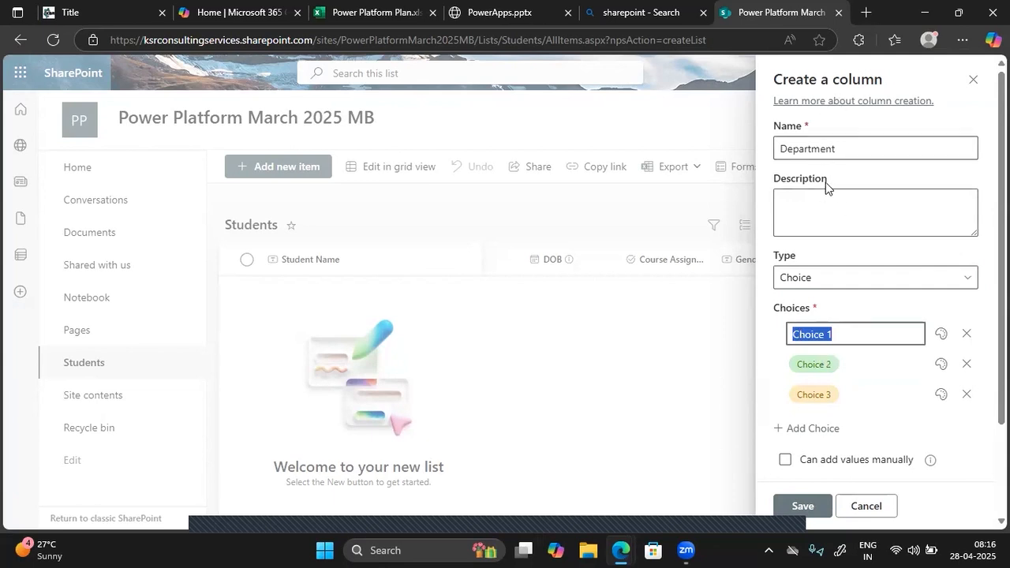
key(BackSpace)
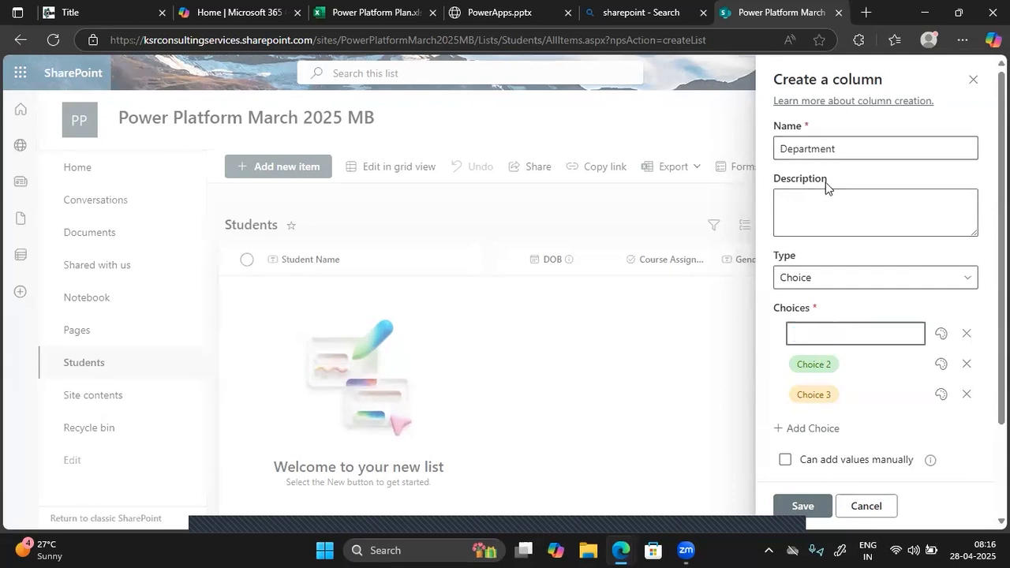
text(Su)
key(BackSpace)
key(BackSpace)
text(Fesher)
click(800, 333)
right_click(799, 334)
click(815, 433)
Set the second choice to IT and the third choice to Non IT.
click(814, 363)
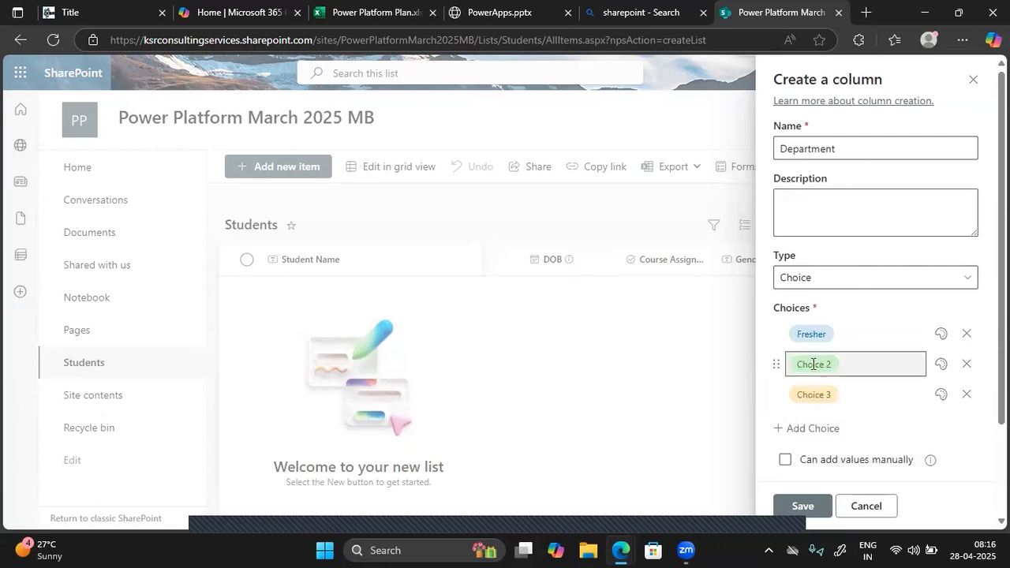
text(IT)
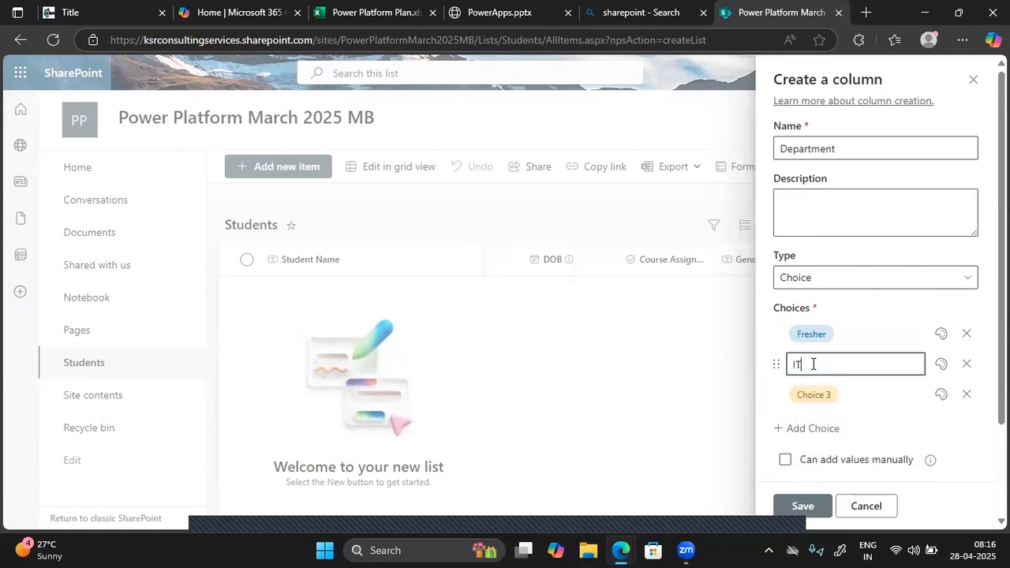
click(811, 396)
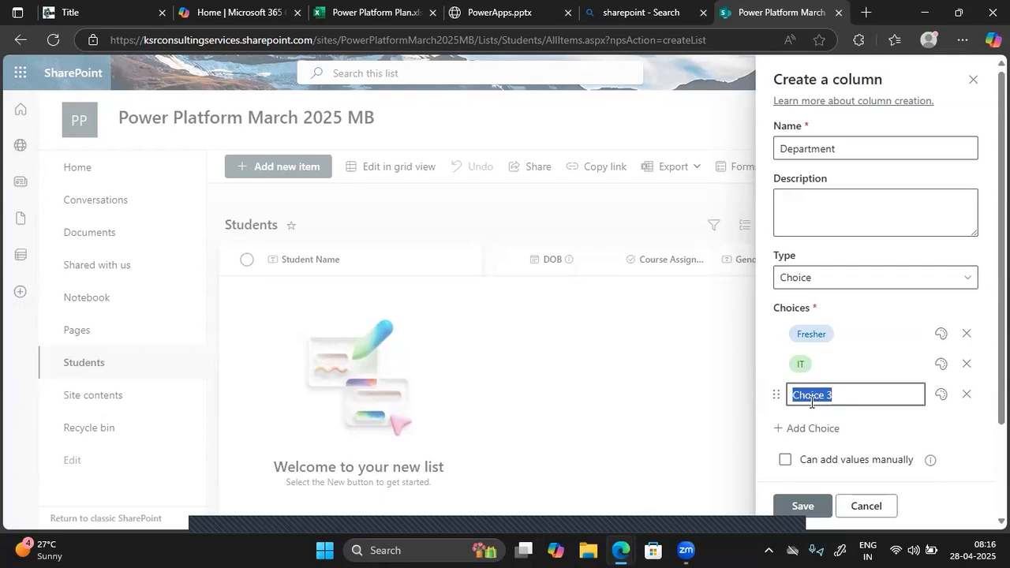
text(NO)
text(on)
text( IT)
click(982, 459)
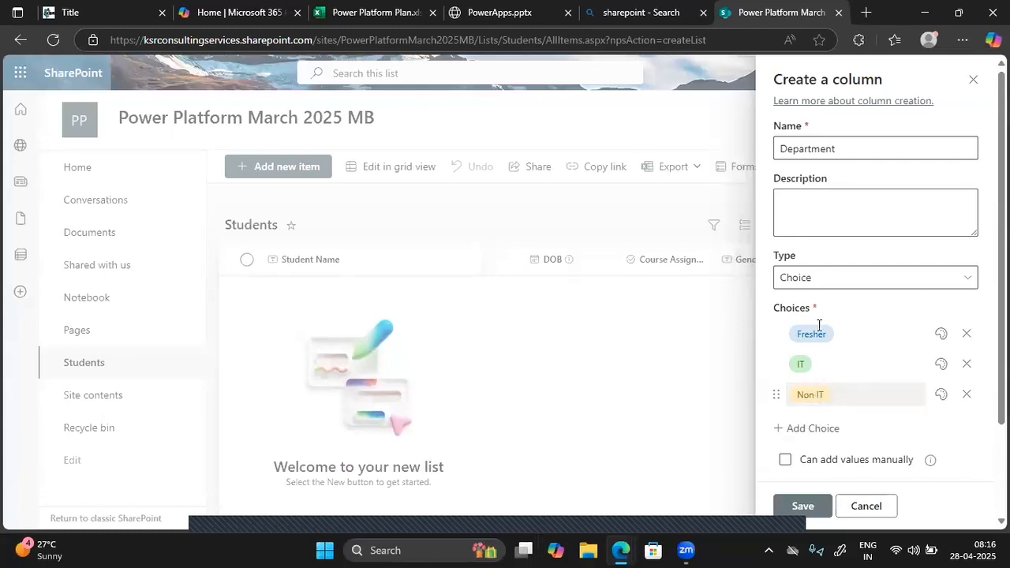
Check the field list in the Excel Students sheet, then rename the new SharePoint choice column Current Role/Dominain and save it.
double_click(799, 152)
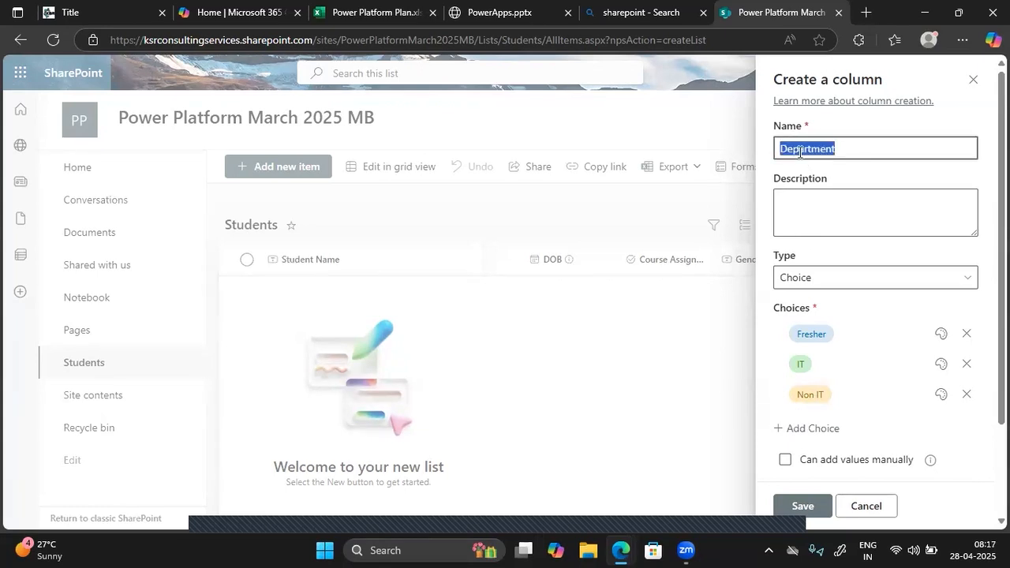
click(364, 14)
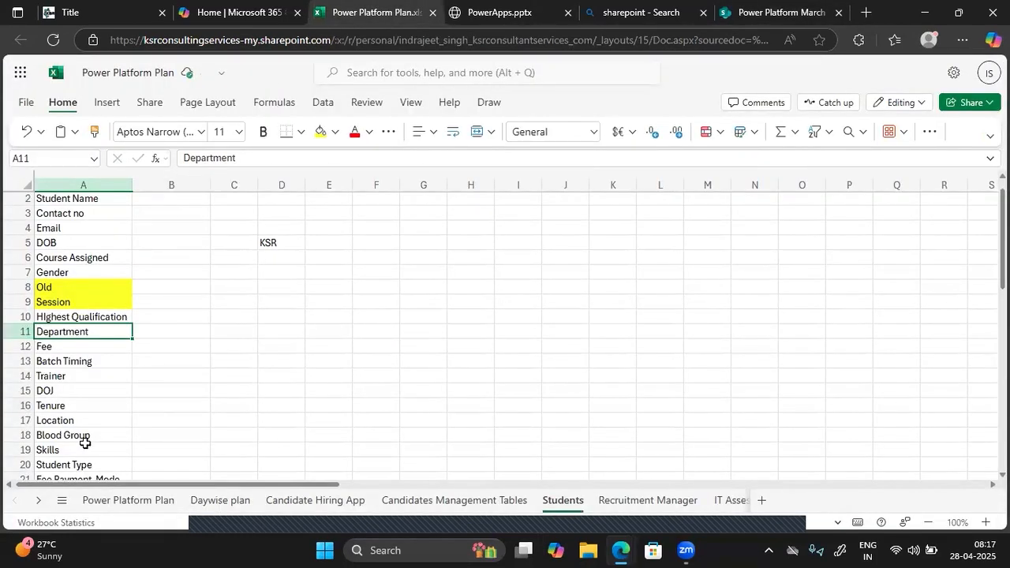
scroll(83, 439, down, 1)
scroll(83, 444, up, 2)
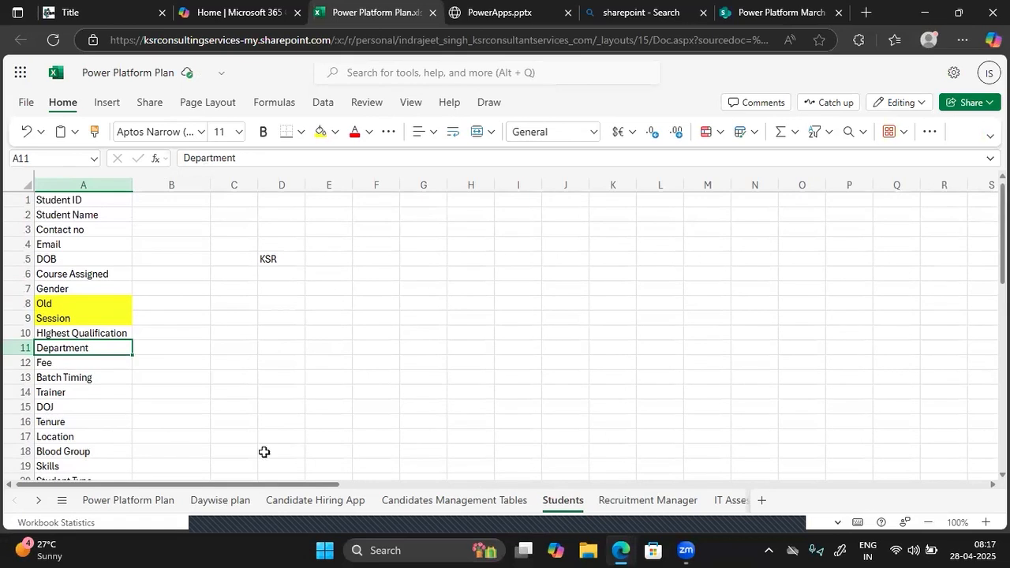
click(754, 13)
double_click(803, 139)
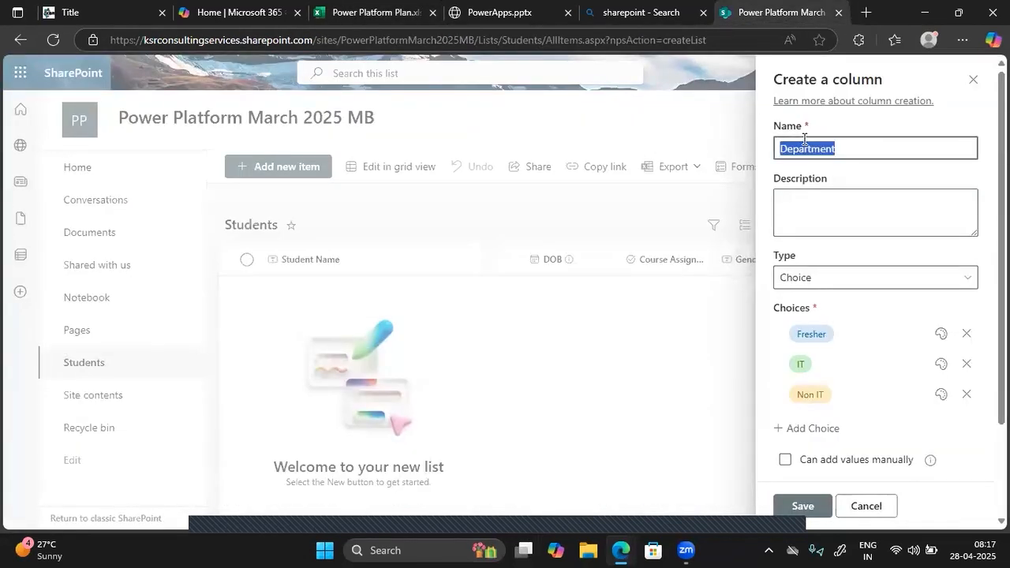
text(Current Role)
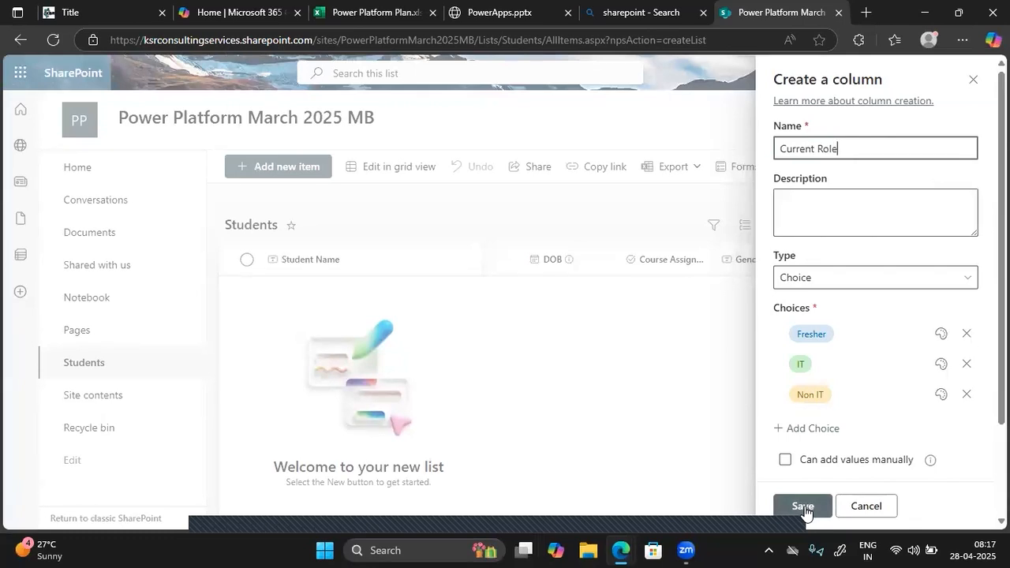
text(/Dominain)
click(791, 509)
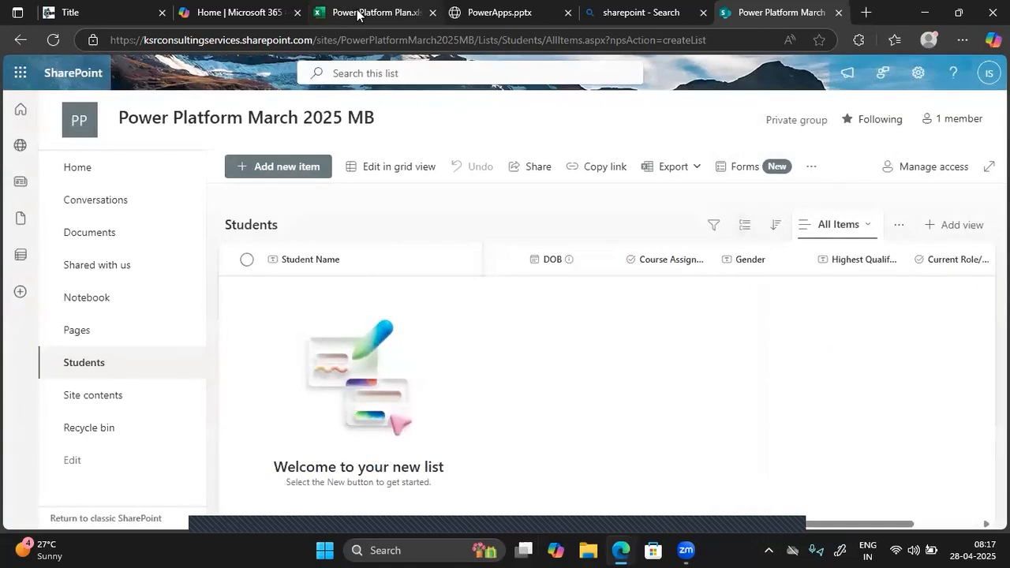
Switch to the Excel Students sheet and select the Fee field in cell A12.
click(359, 14)
click(91, 372)
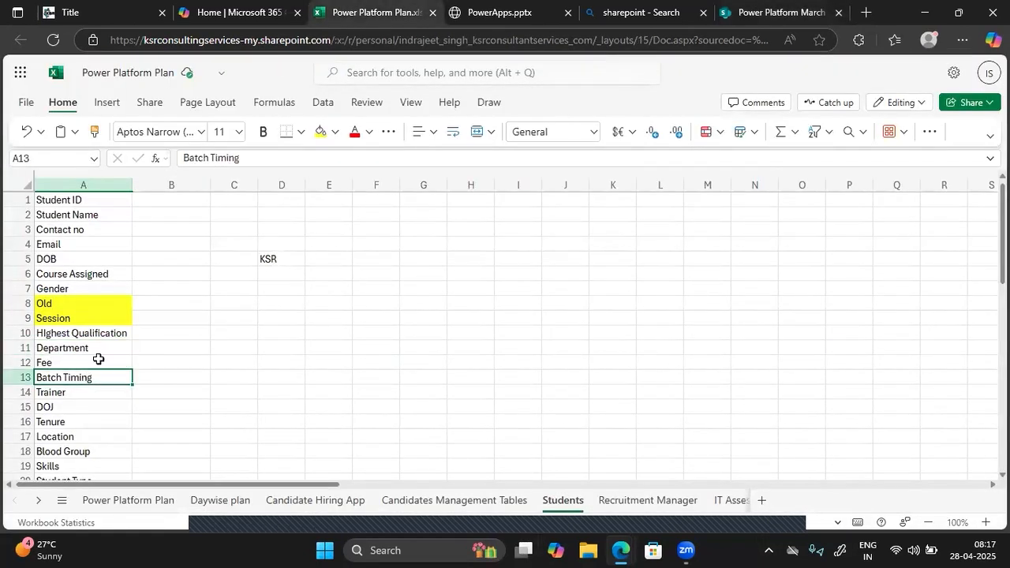
click(98, 361)
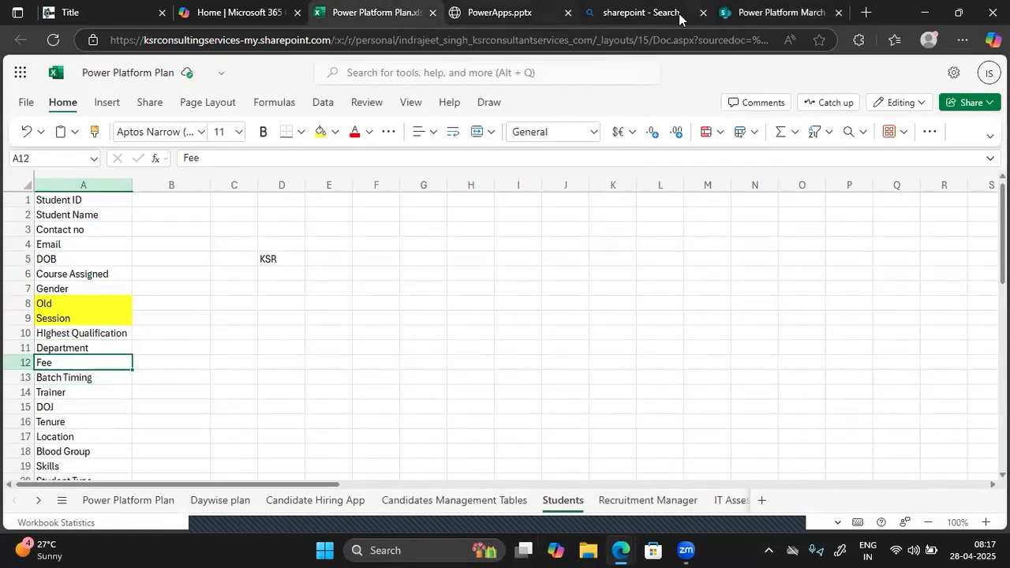
Create a Number column named Course Fee in the SharePoint Students list and save it.
click(740, 17)
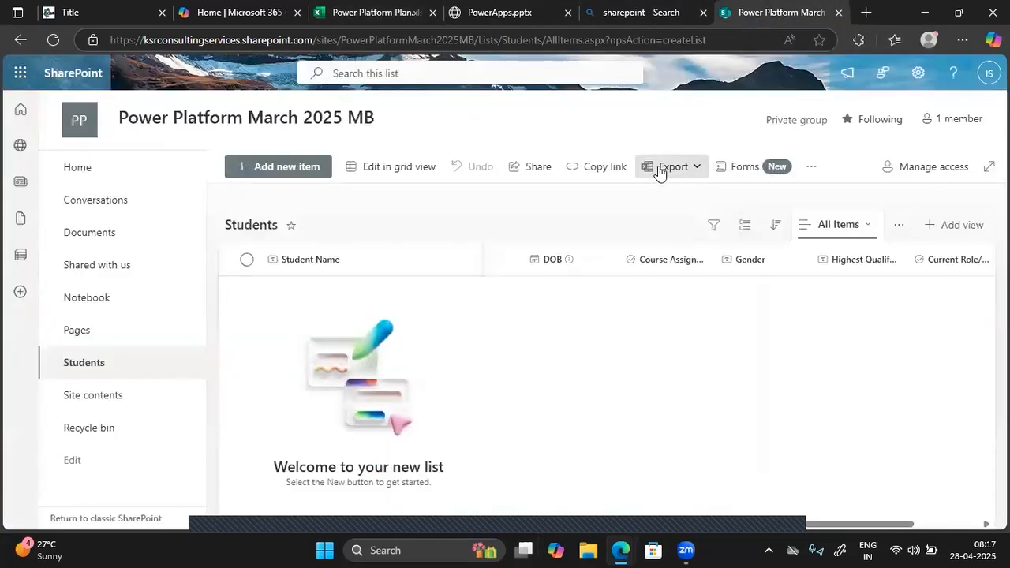
scroll(886, 282, right, 2)
click(955, 262)
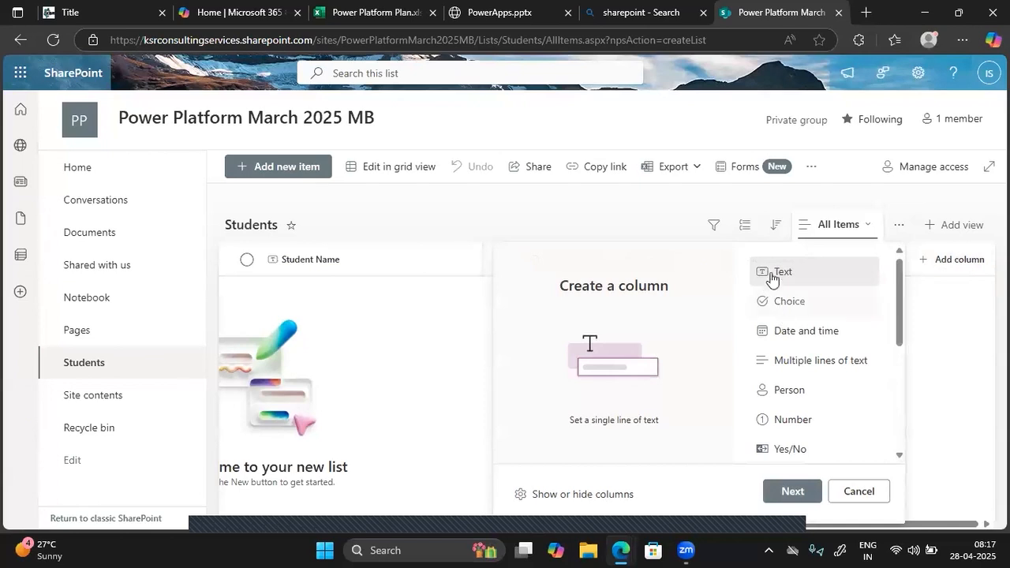
click(783, 424)
click(791, 492)
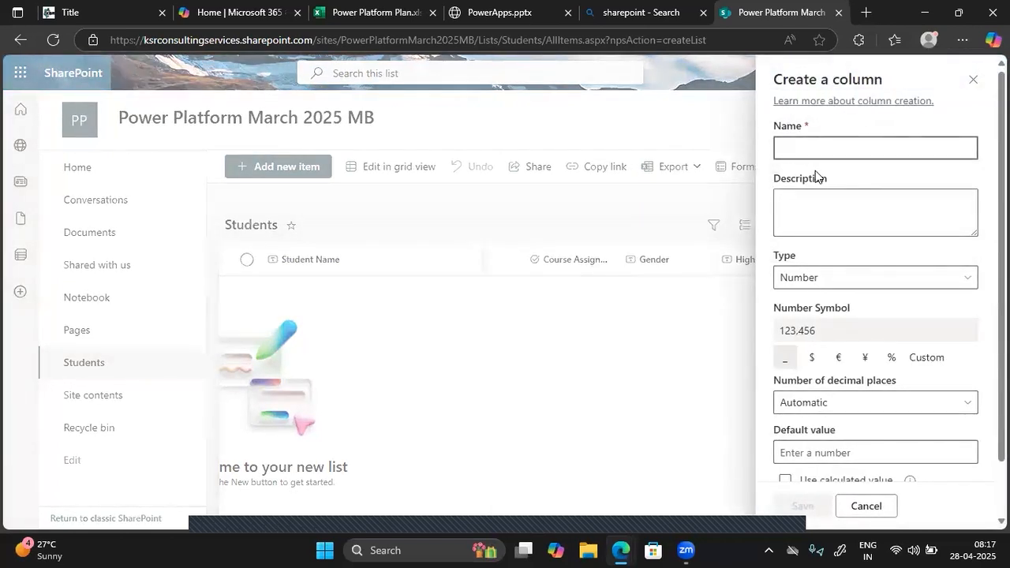
text(Cours)
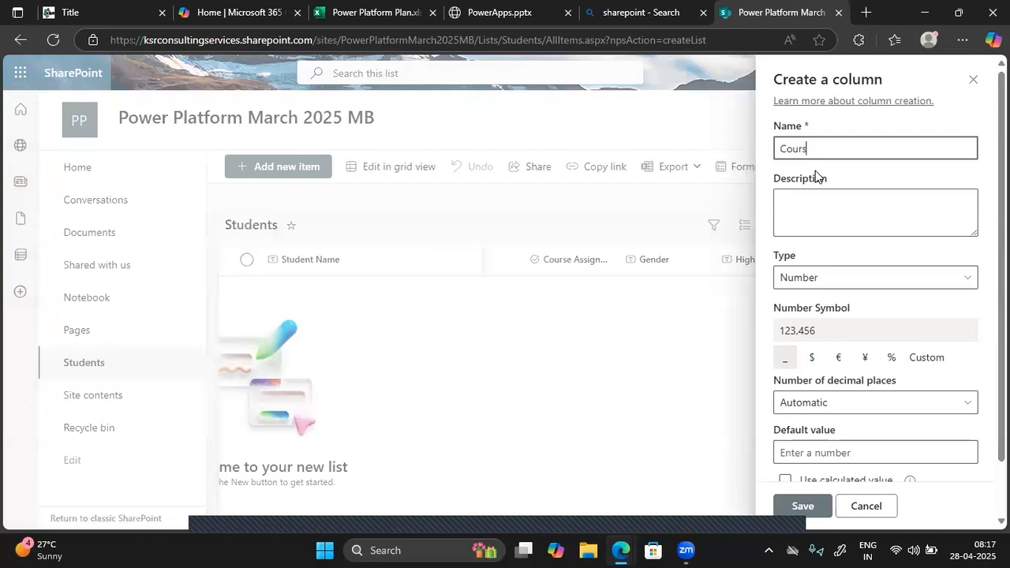
text(e Fee)
click(800, 508)
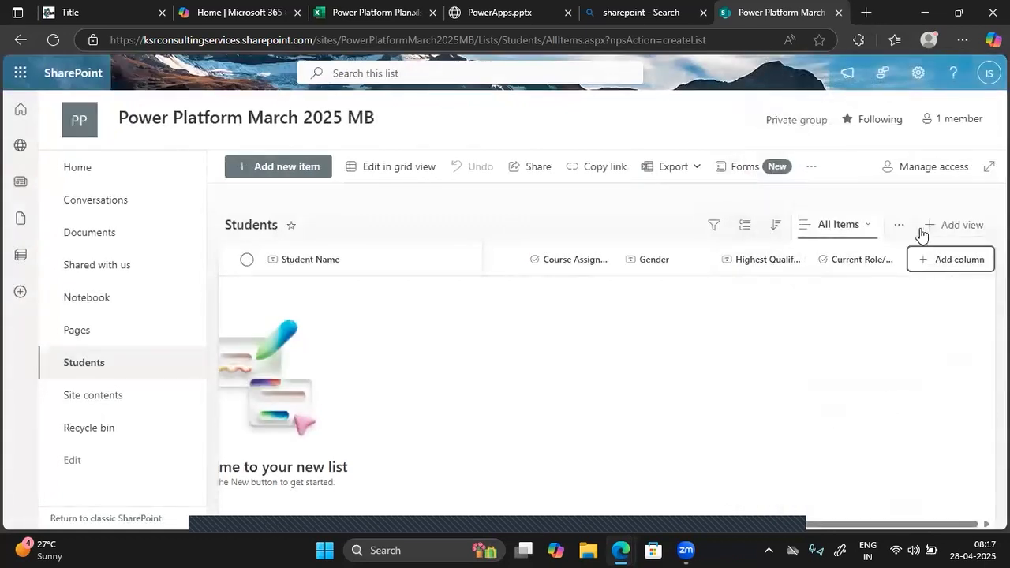
Start another column in the Students list, name it Payment Type and set its type to Choice.
scroll(947, 270, right, 2)
click(935, 258)
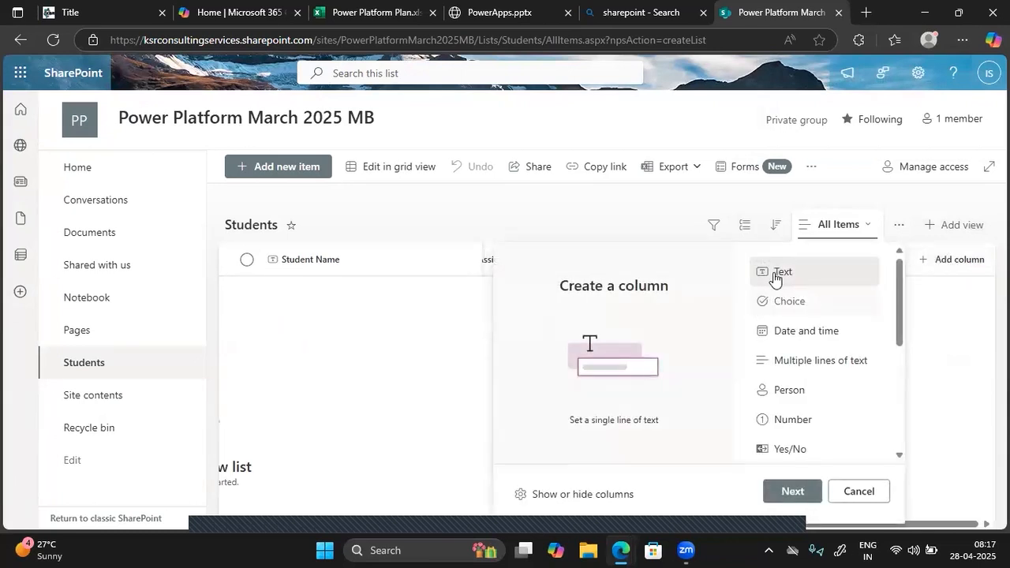
click(792, 490)
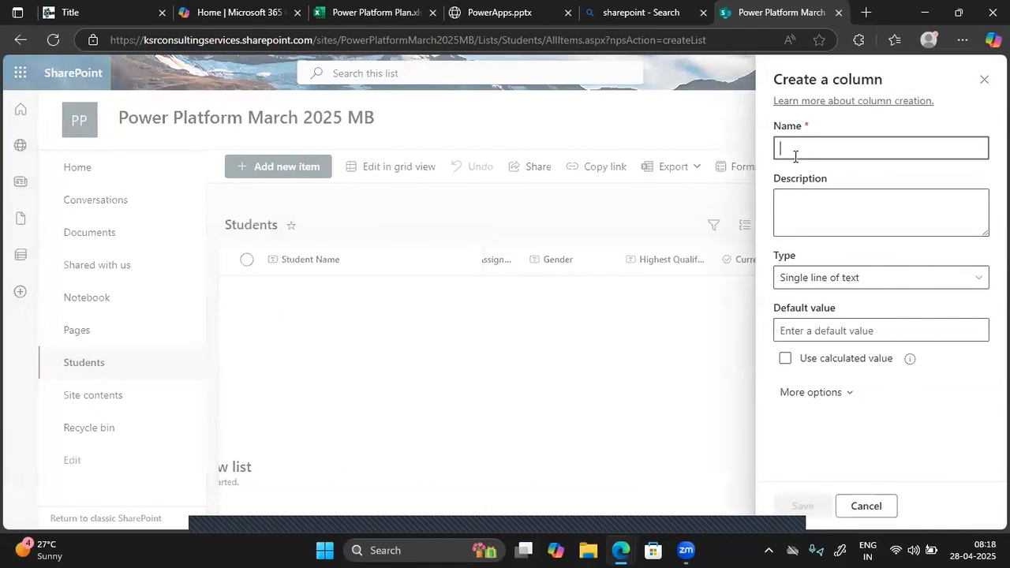
text(Payment Type)
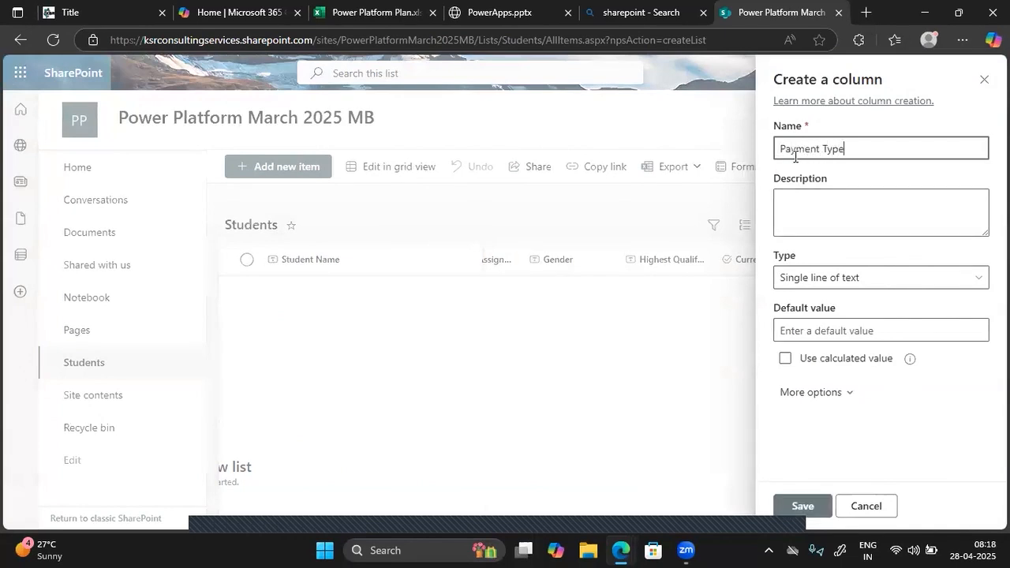
click(816, 276)
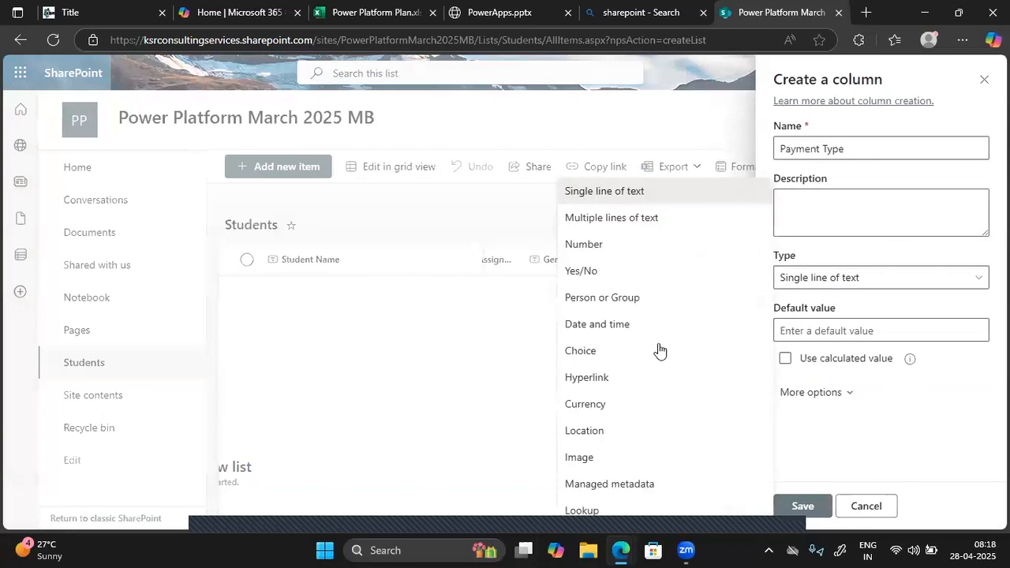
click(624, 352)
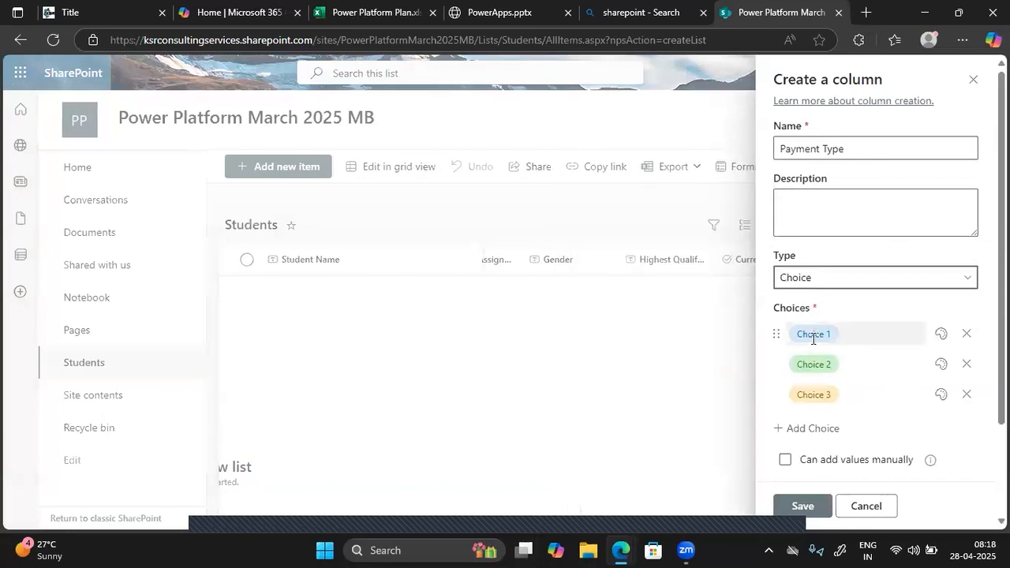
Replace the first Payment Type choice with Full Payment.
click(813, 337)
text(FUll)
key(BackSpace)
key(BackSpace)
text(ull Paymnt)
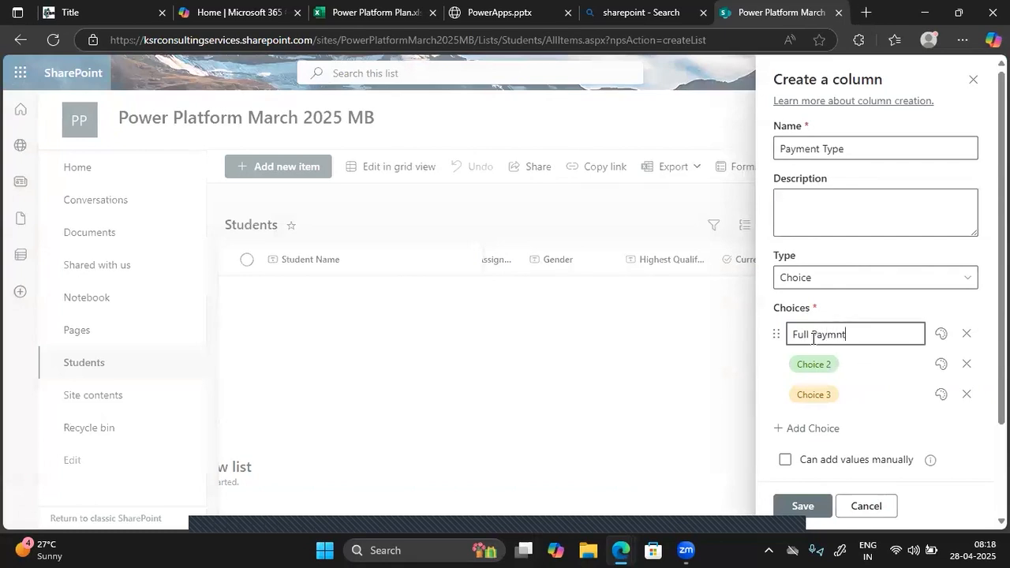
key(BackSpace)
key(BackSpace)
text(ent)
Set the second Payment Type choice to Intallments and remove the third choice.
click(824, 364)
text(Intal)
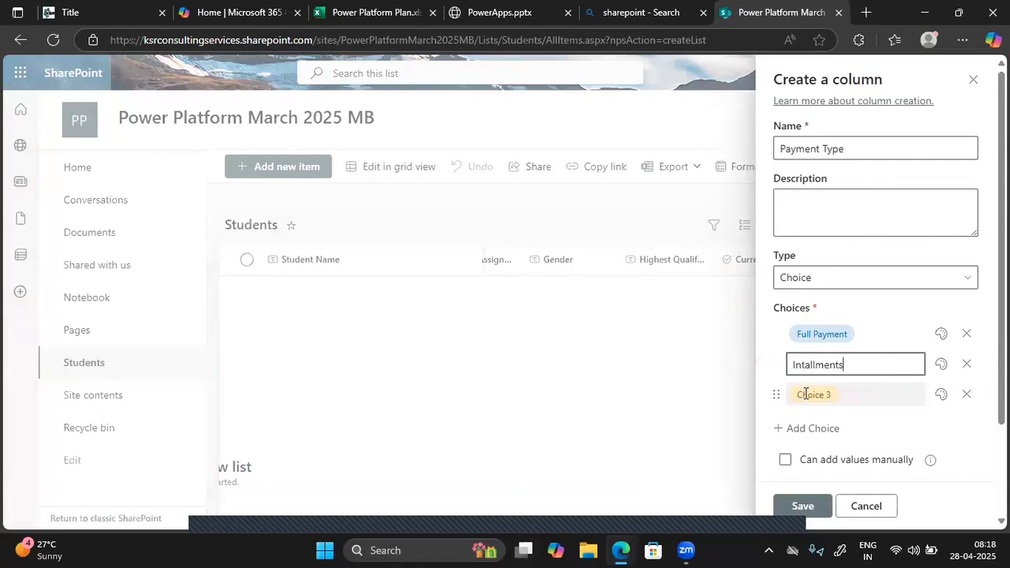
click(806, 395)
click(968, 395)
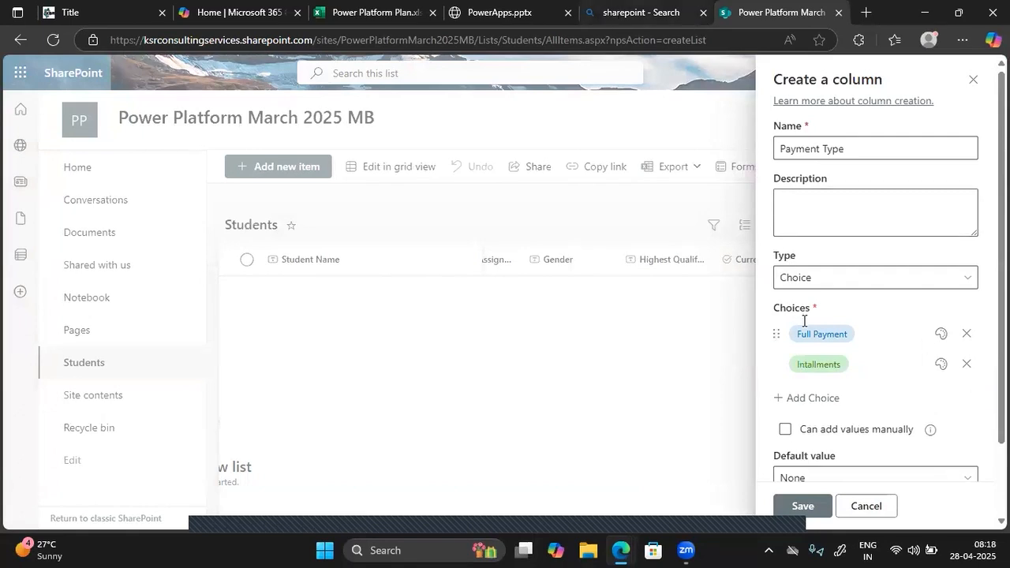
Save the Payment Type column, and switch to the Excel Students sheet to select the Batch Timing field.
click(806, 507)
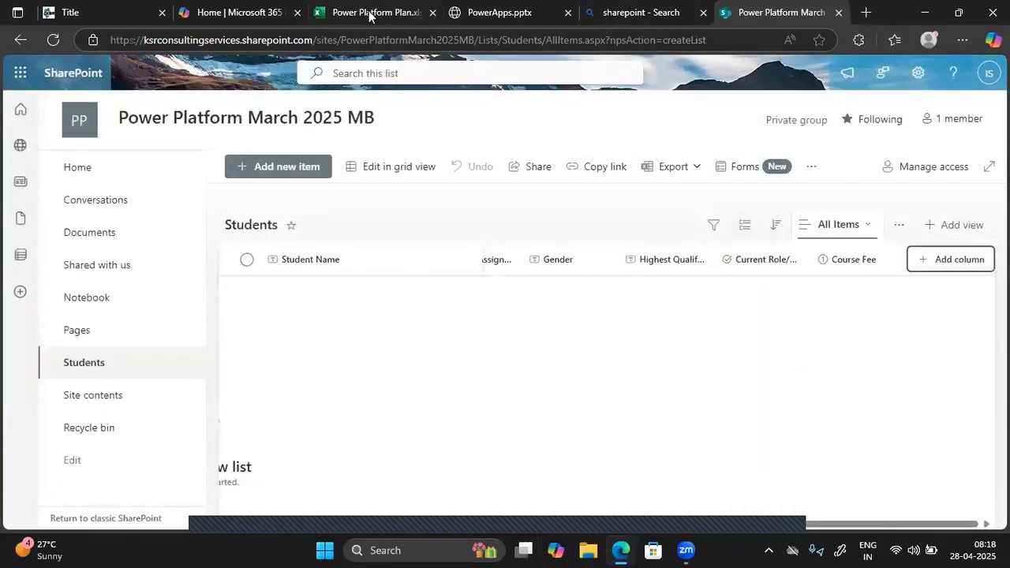
click(367, 13)
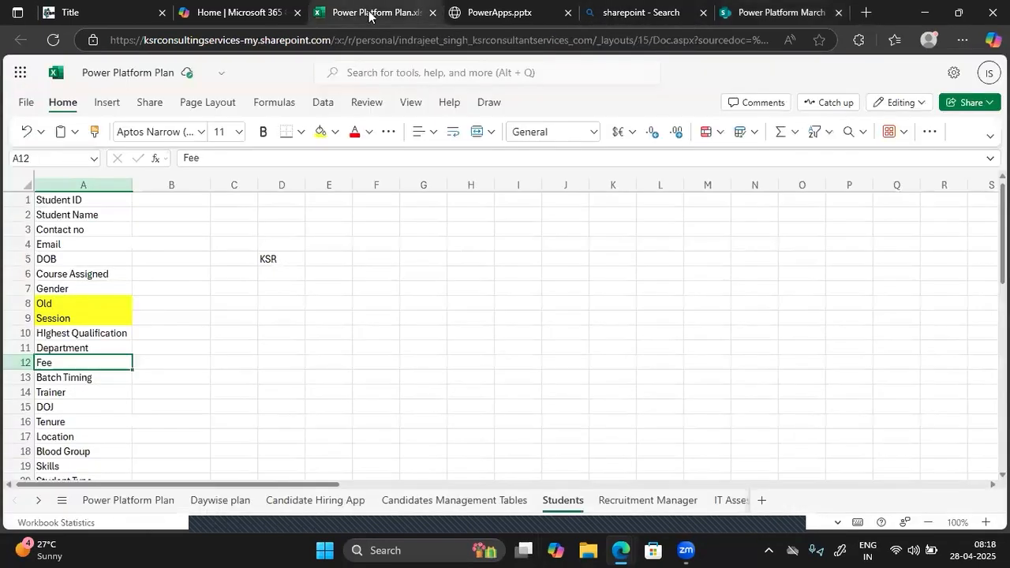
click(64, 384)
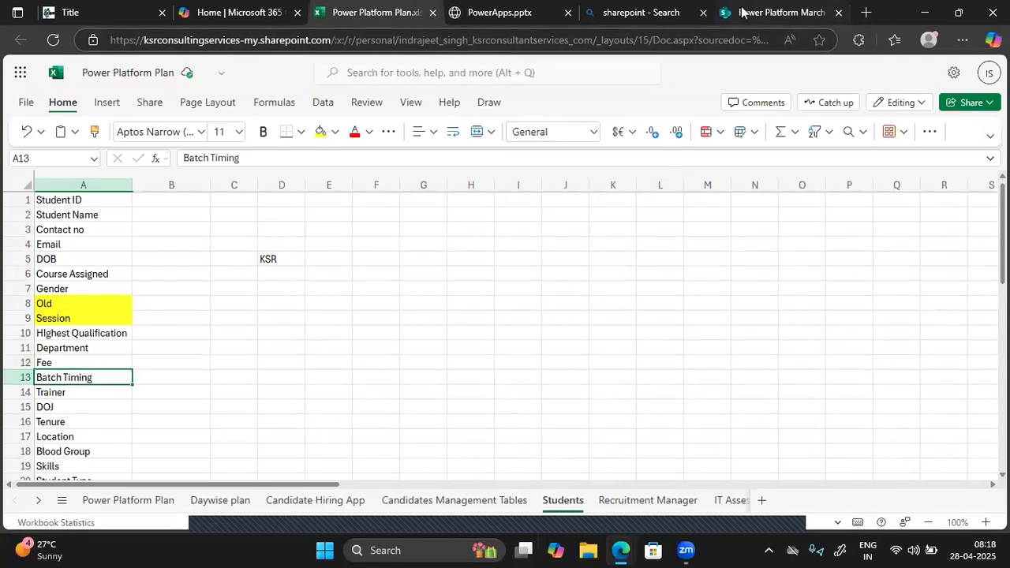
Switch back to the SharePoint Students list and start a Choice column named Batch Timings.
click(777, 12)
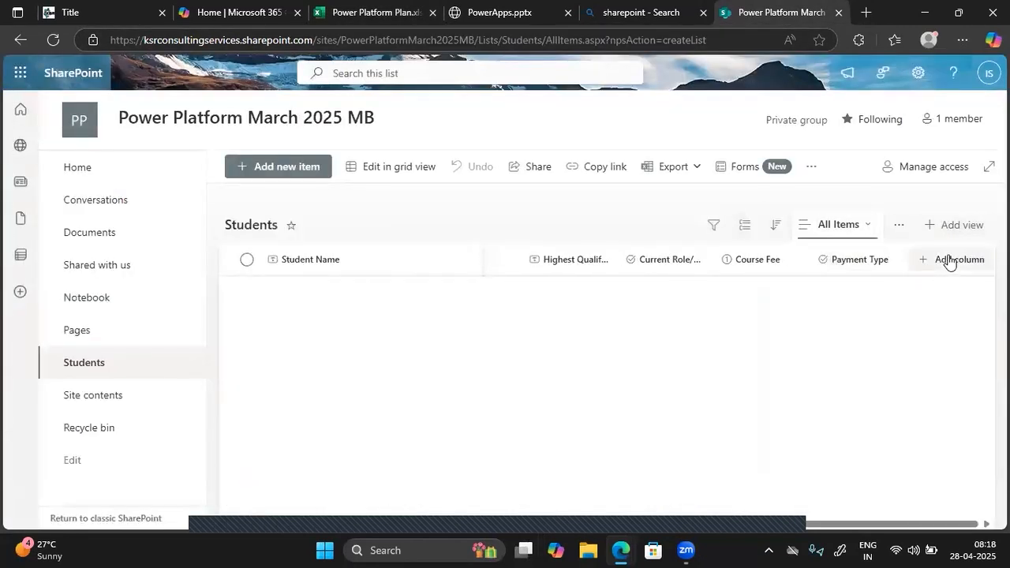
click(946, 260)
click(797, 302)
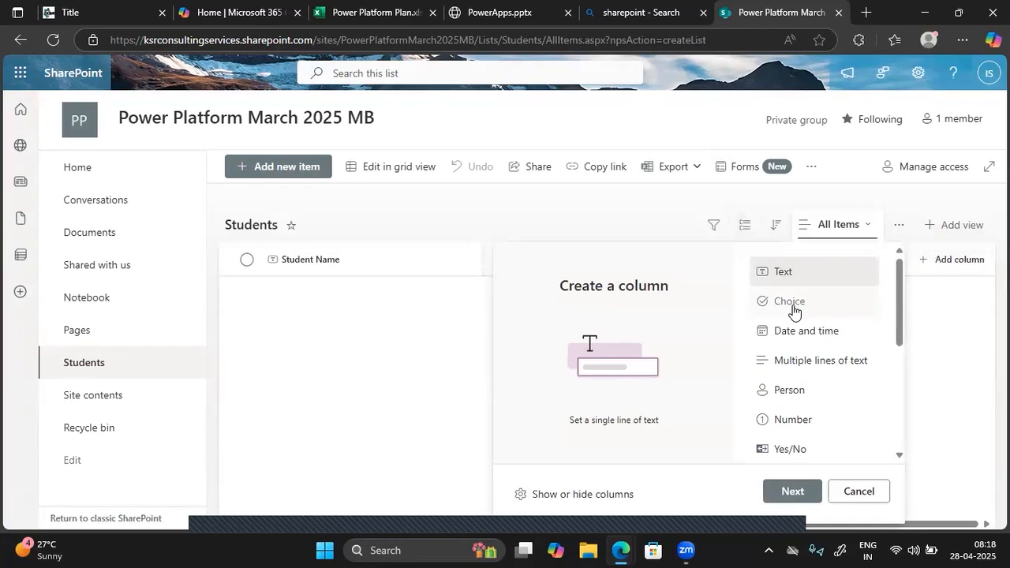
click(787, 493)
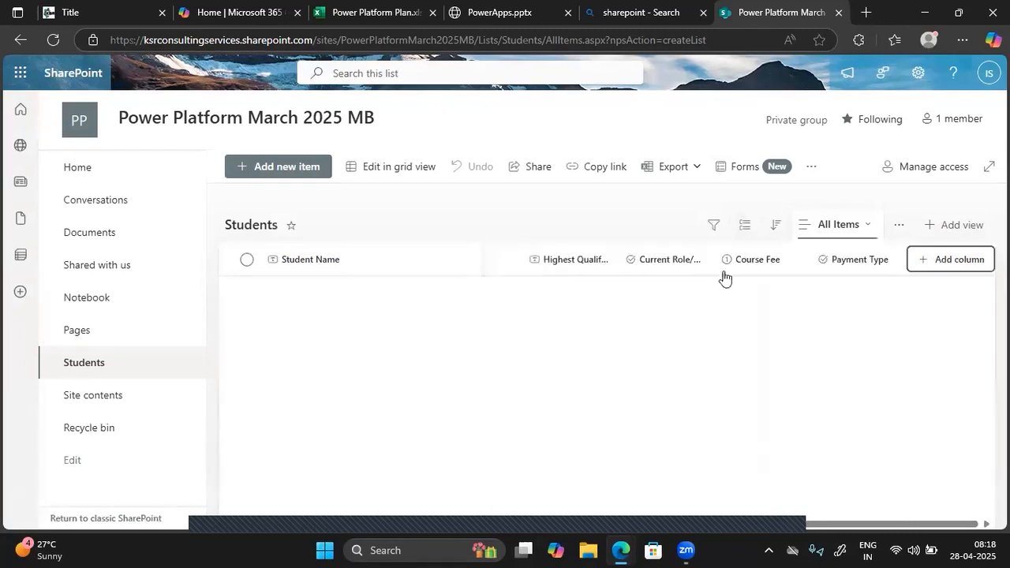
text(B)
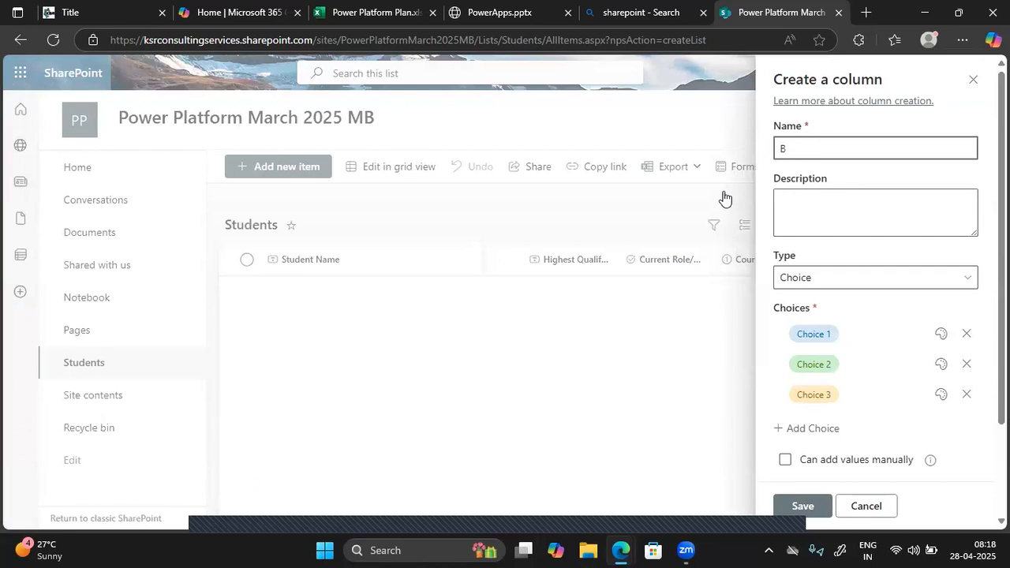
text(Atch Timings)
Set the Batch Timings choices to Morning and Evening, remove the third choice, and save the column.
click(826, 334)
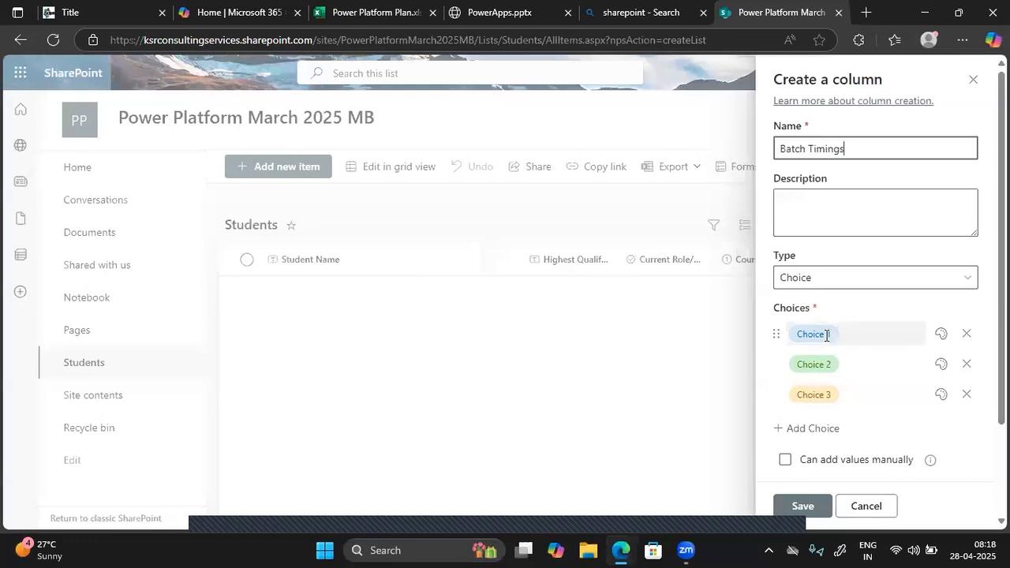
text(Morning)
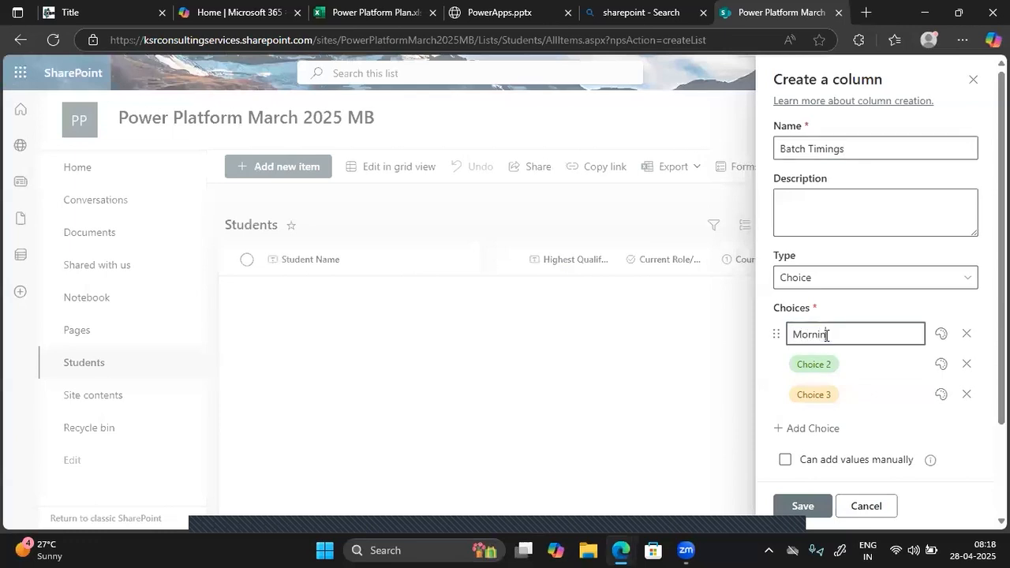
click(822, 363)
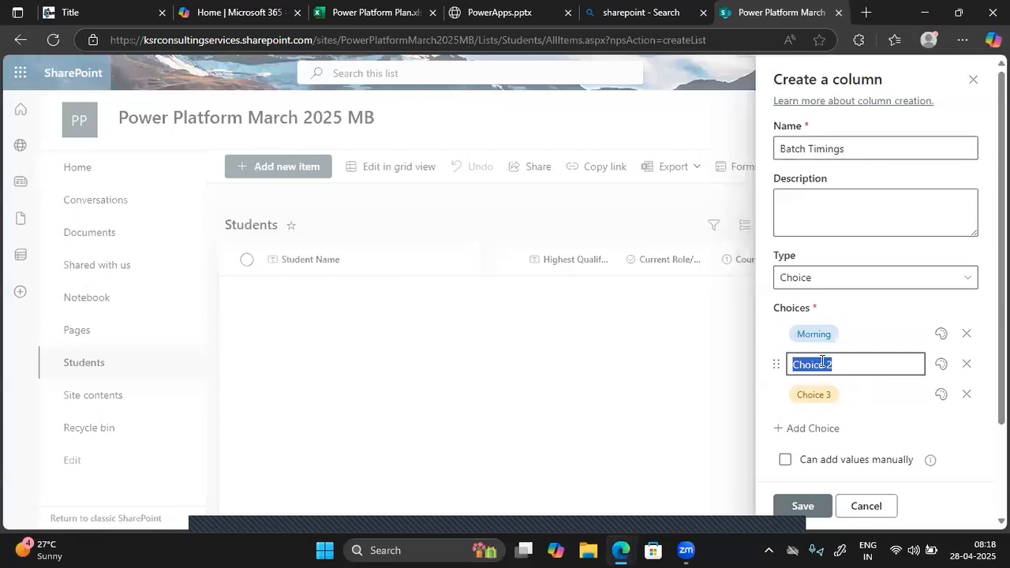
text(Evening)
click(966, 394)
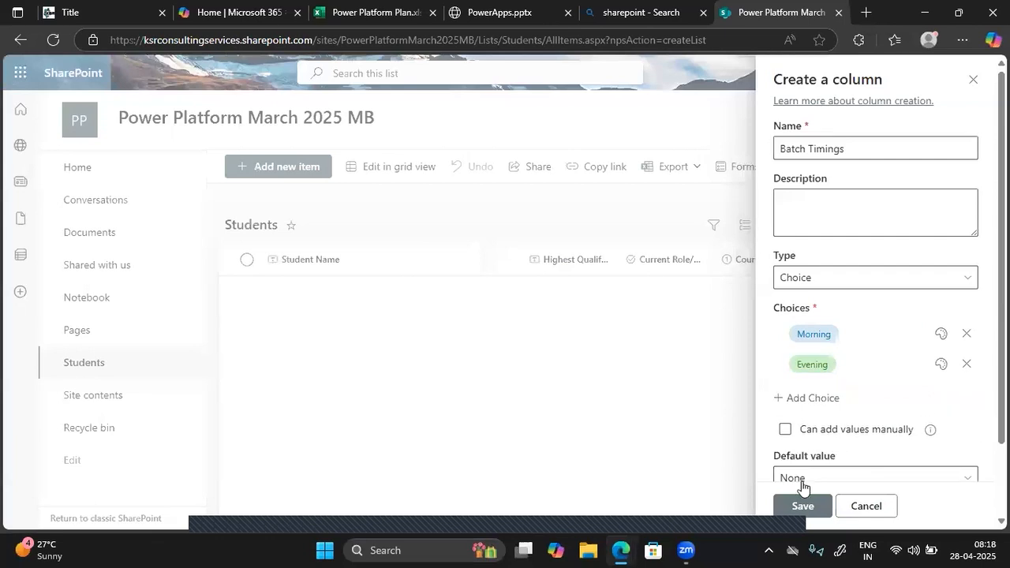
click(801, 507)
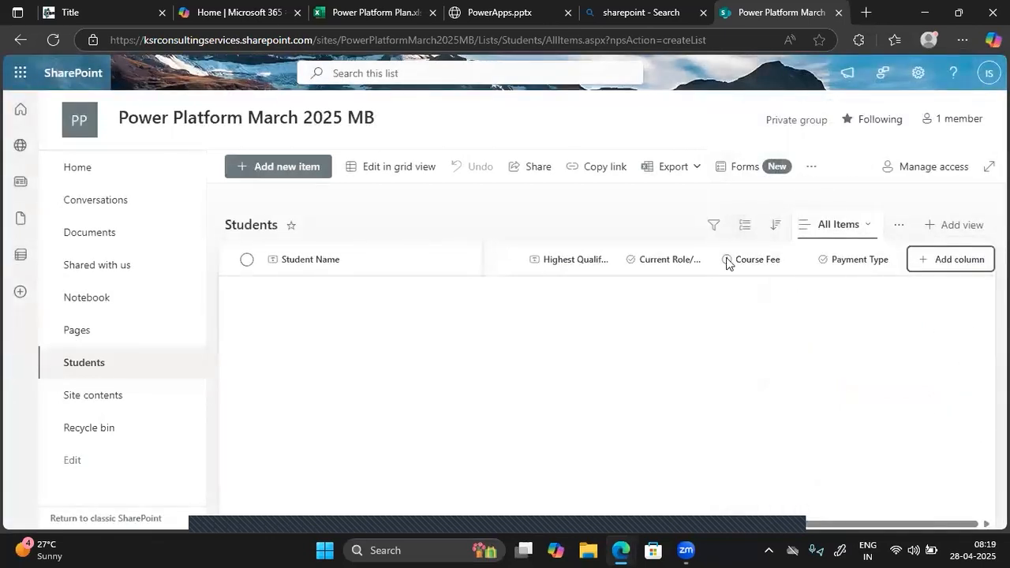
Look up the Trainer field in the Excel Students sheet and start a Choice column named Trainer in the SharePoint Students list.
mouse_move(651, 19)
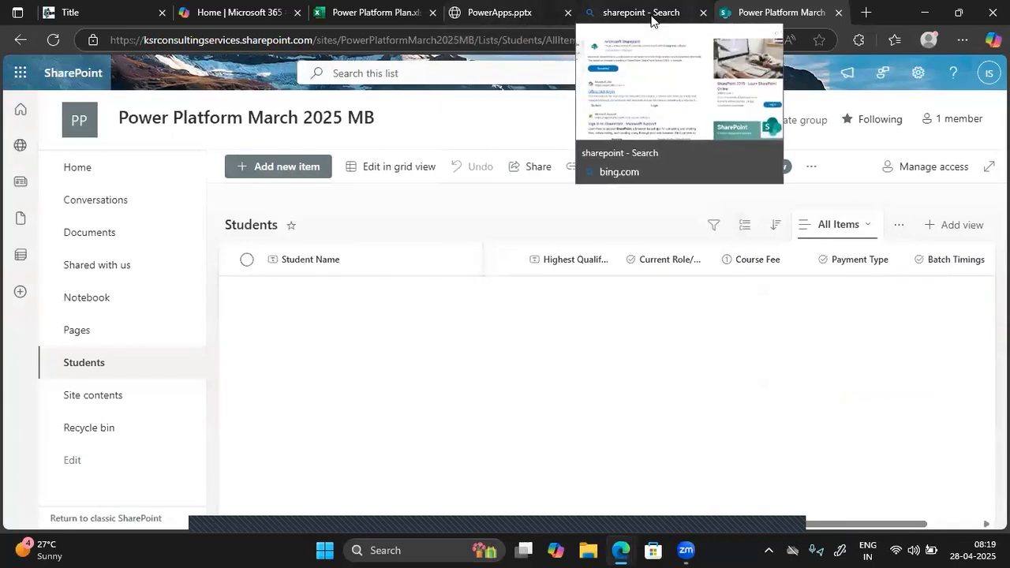
click(355, 13)
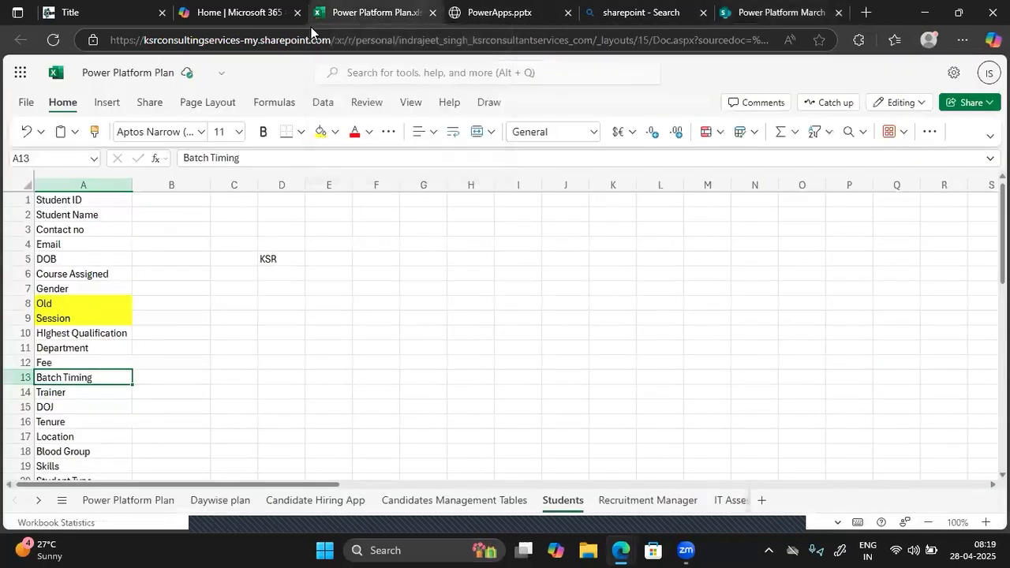
click(43, 392)
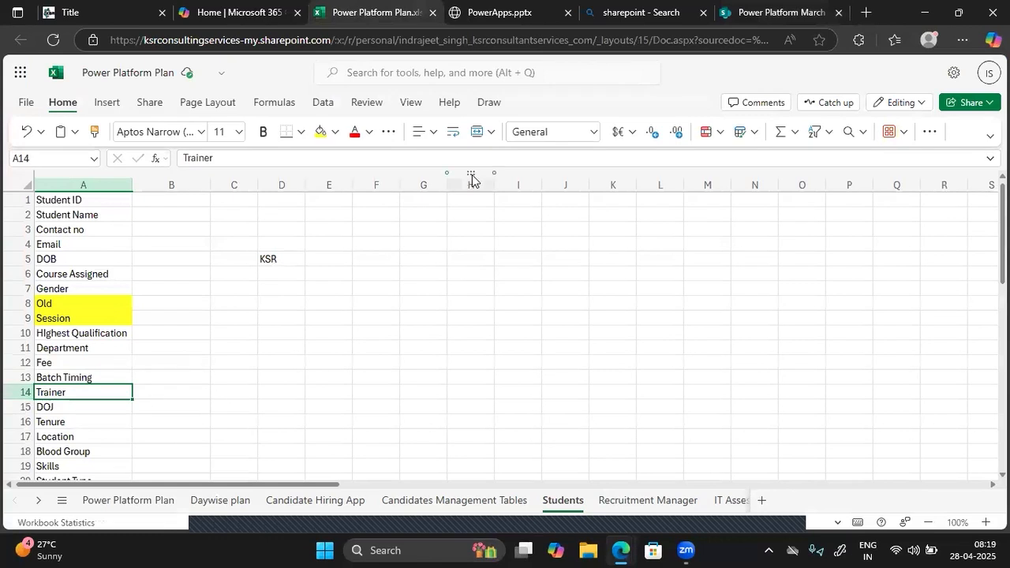
click(753, 12)
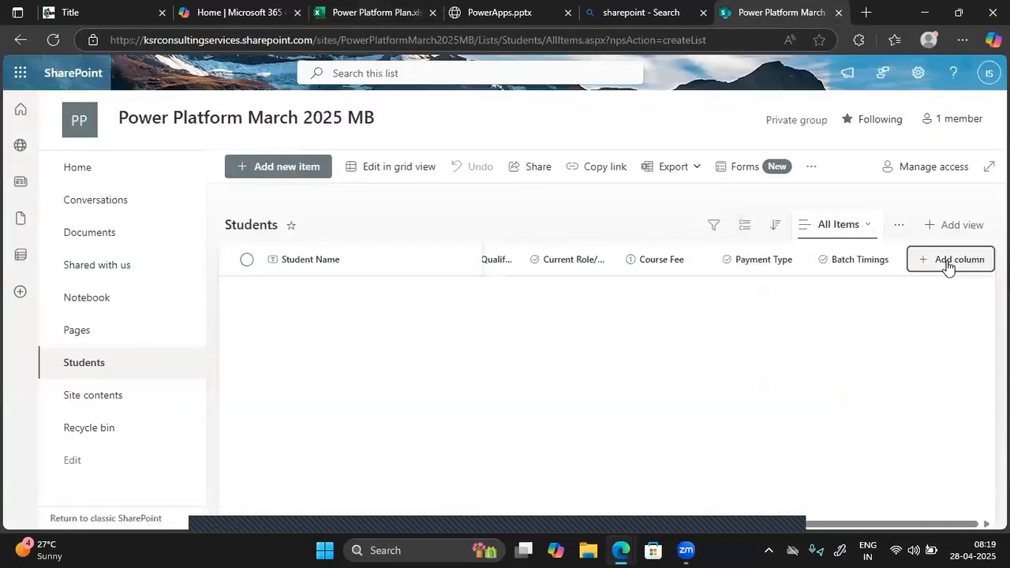
click(947, 262)
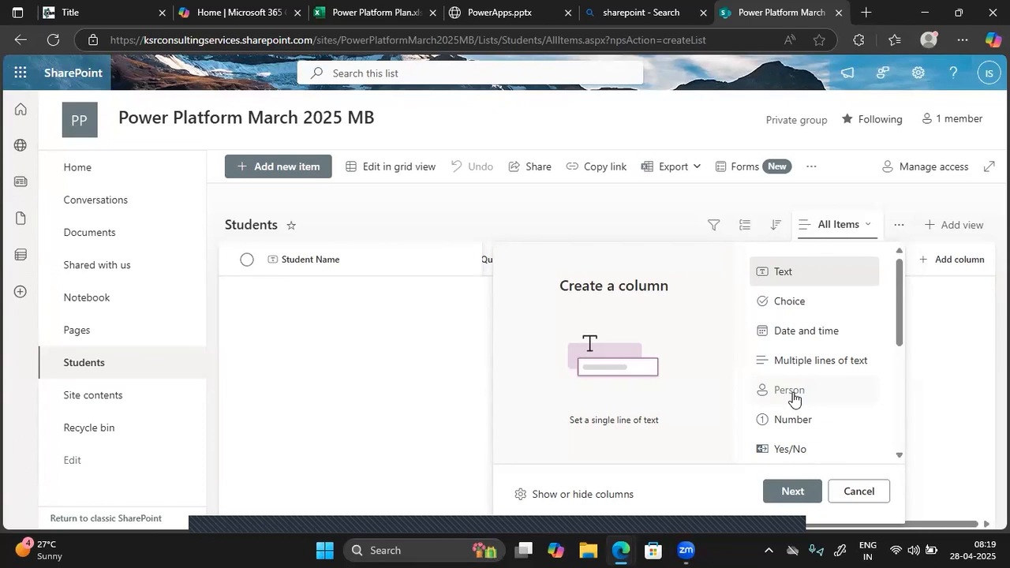
click(770, 302)
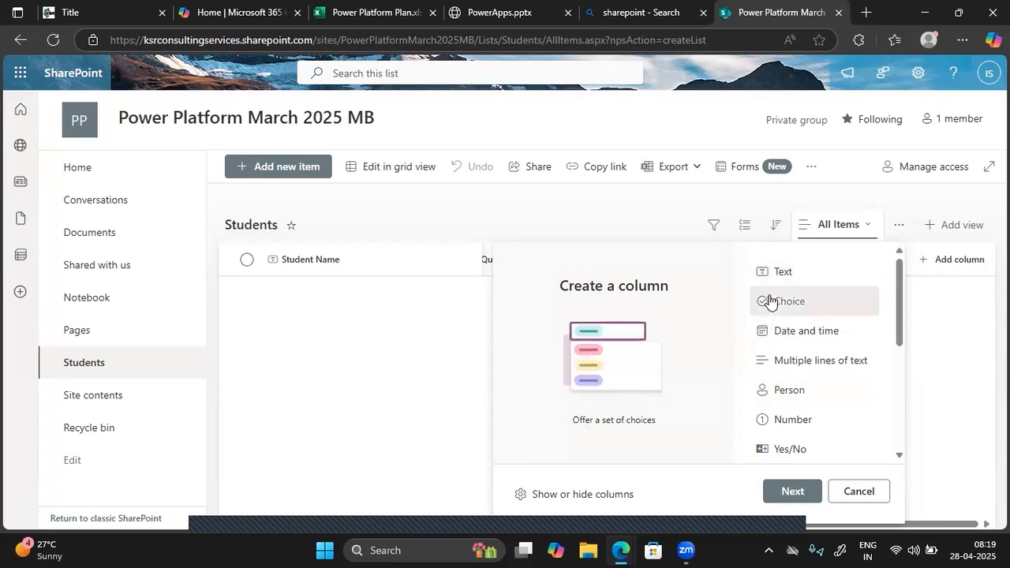
click(774, 490)
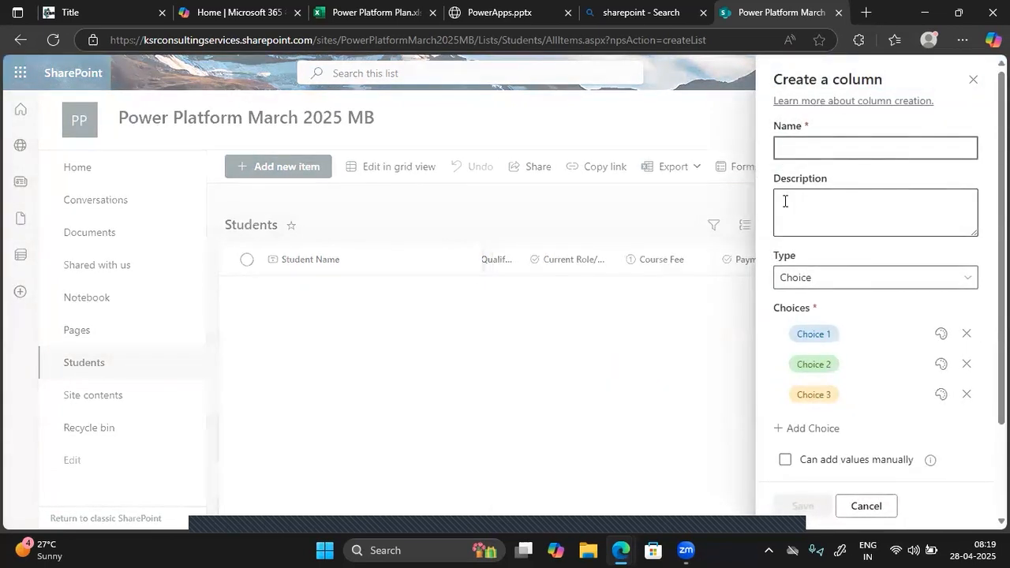
text(Department)
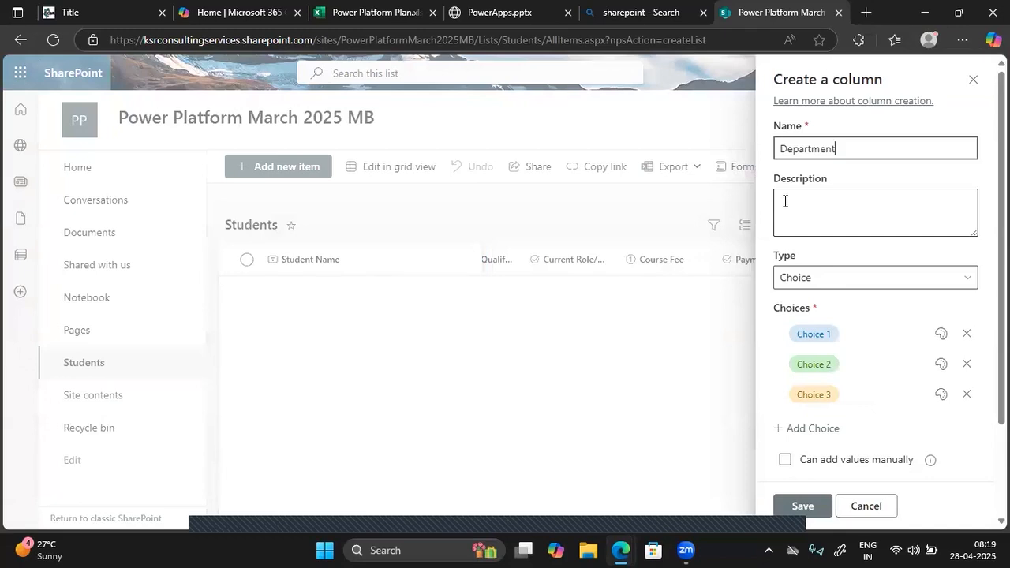
key(ctrl+a)
text(Trainer)
Replace the three default choices of the Trainer column with the first names of three trainers.
click(817, 333)
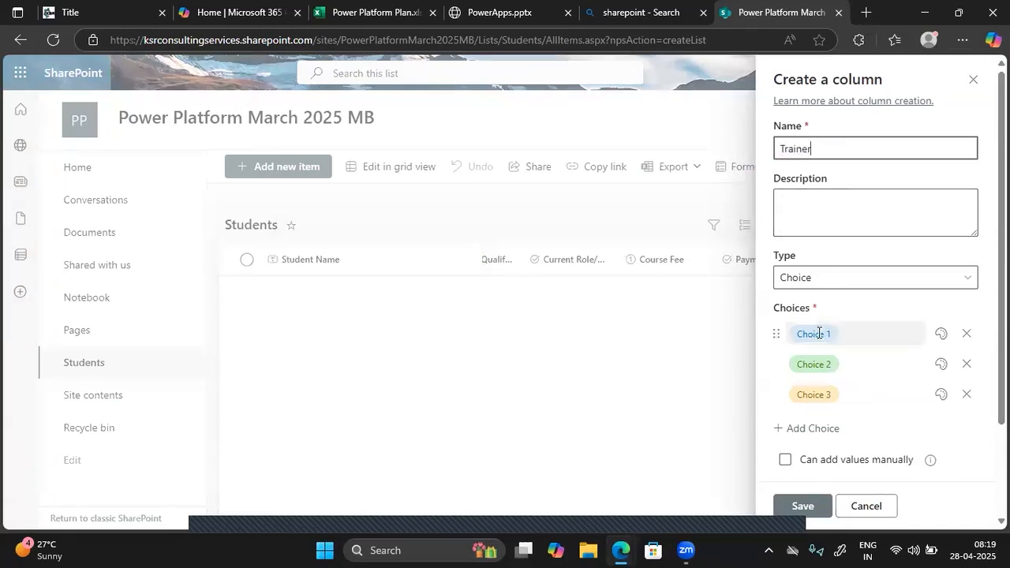
text(Indi)
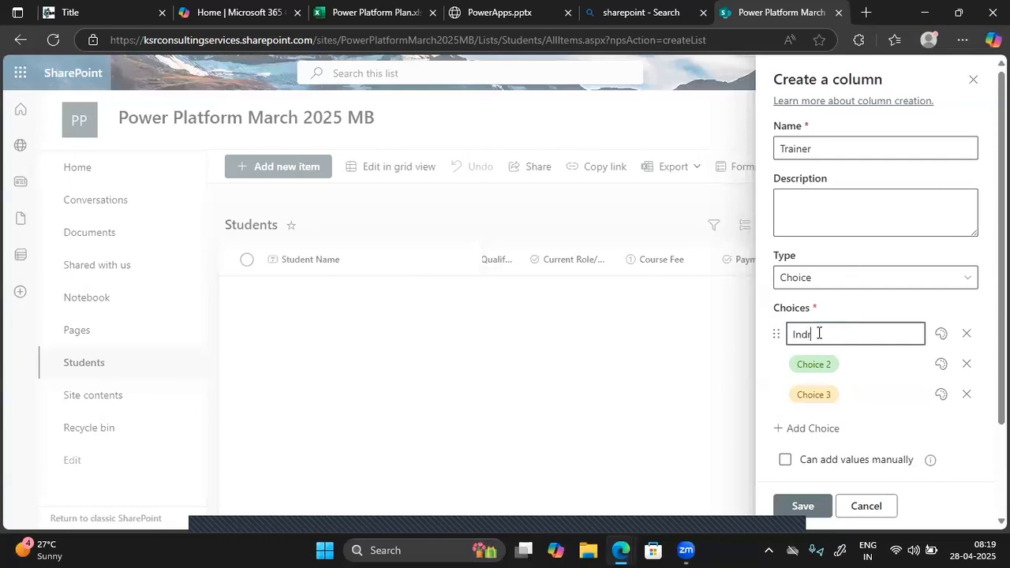
text(rajeet)
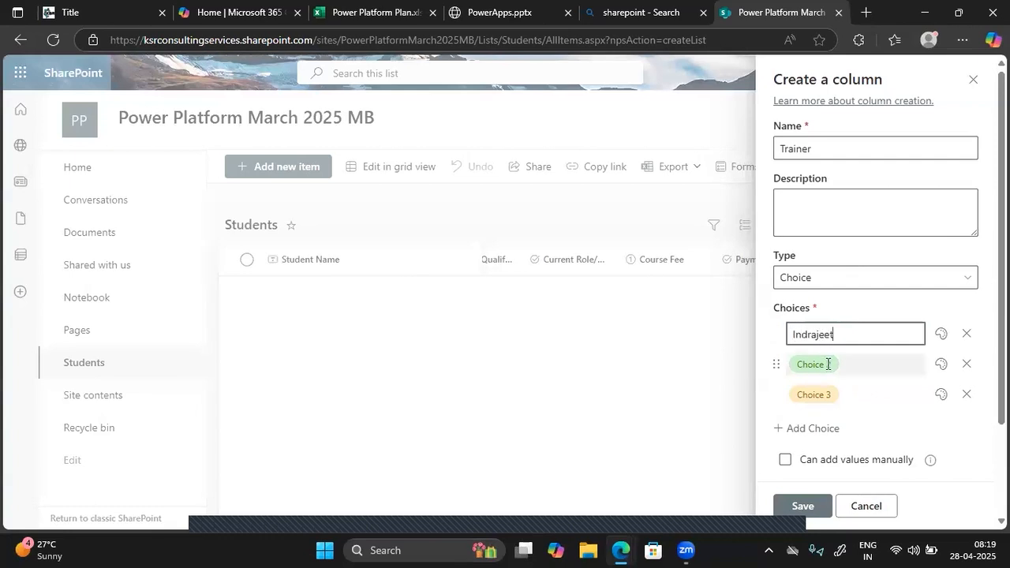
click(827, 364)
text(Santosh)
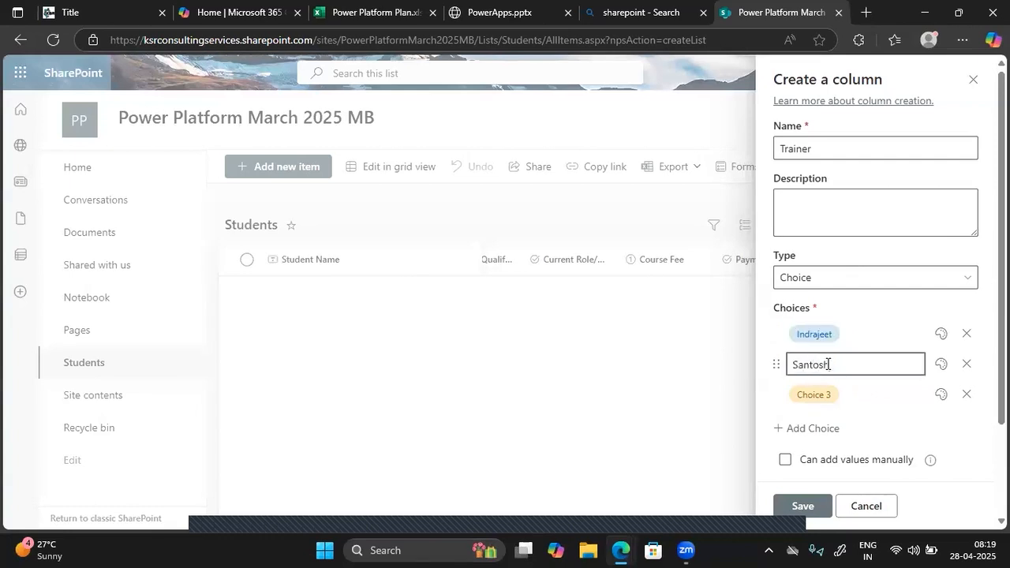
click(822, 396)
text(Mahesh)
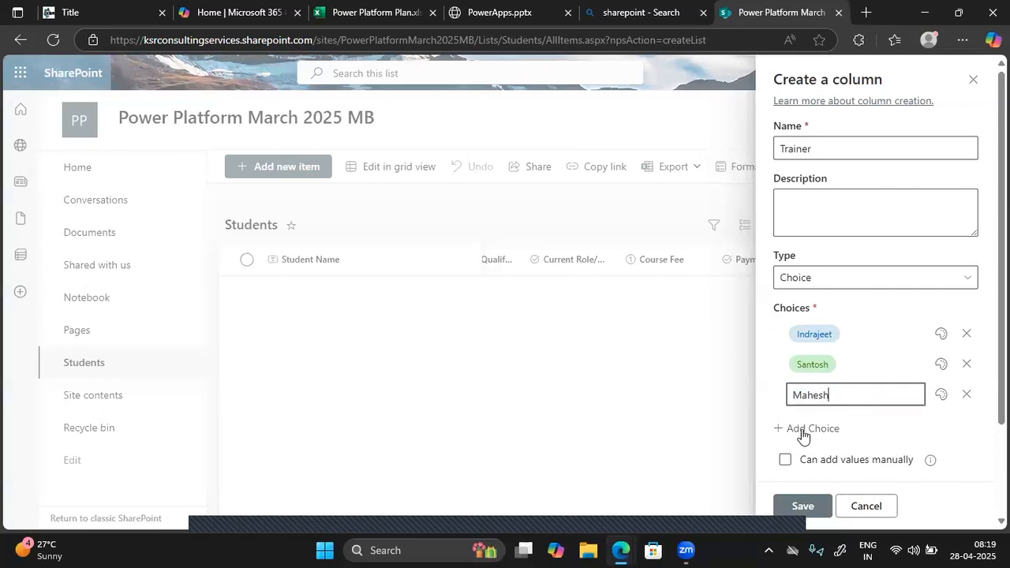
Add a fourth choice with another trainer's first name and save the Trainer column.
click(802, 431)
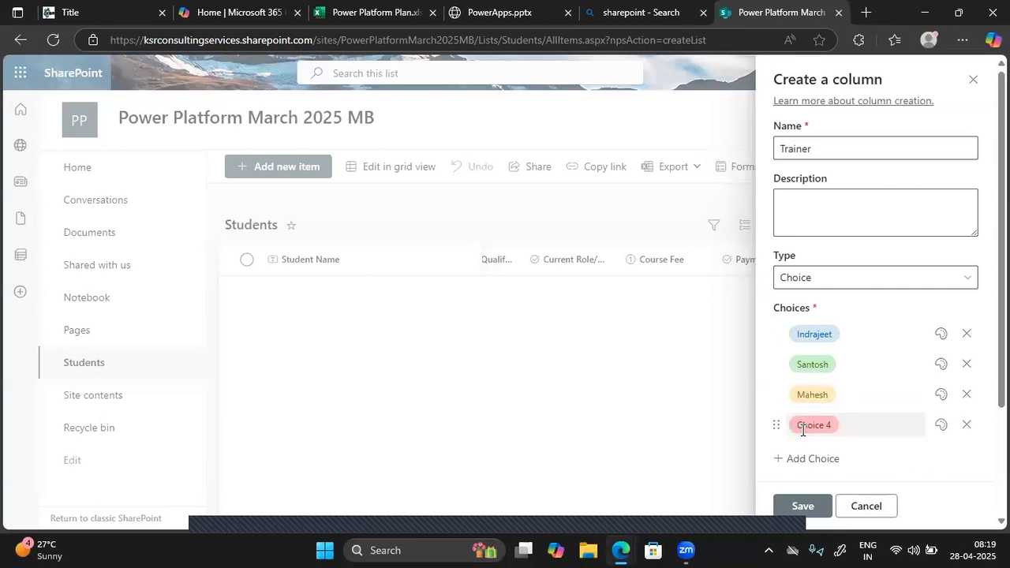
click(802, 430)
text(Koti)
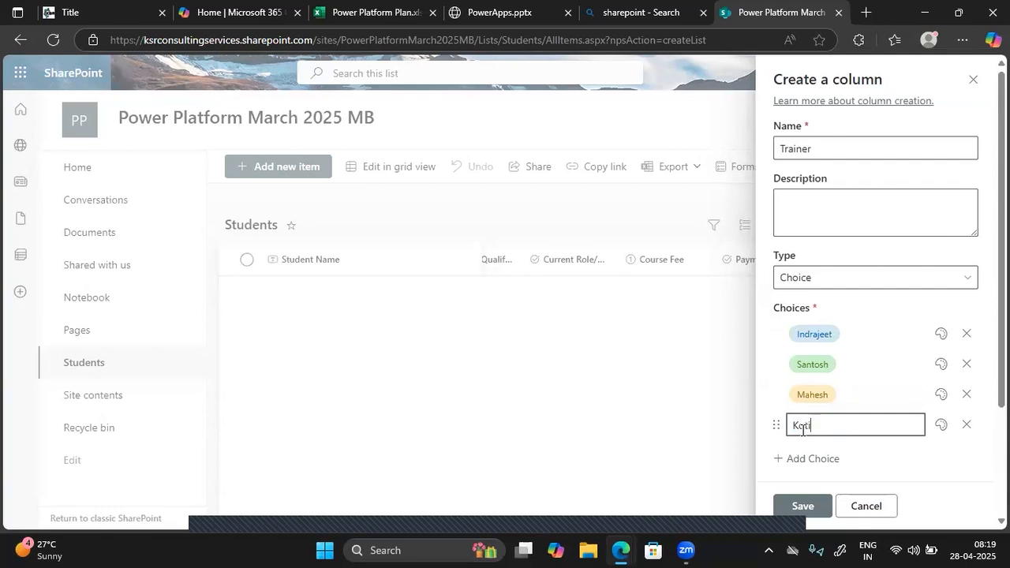
click(801, 507)
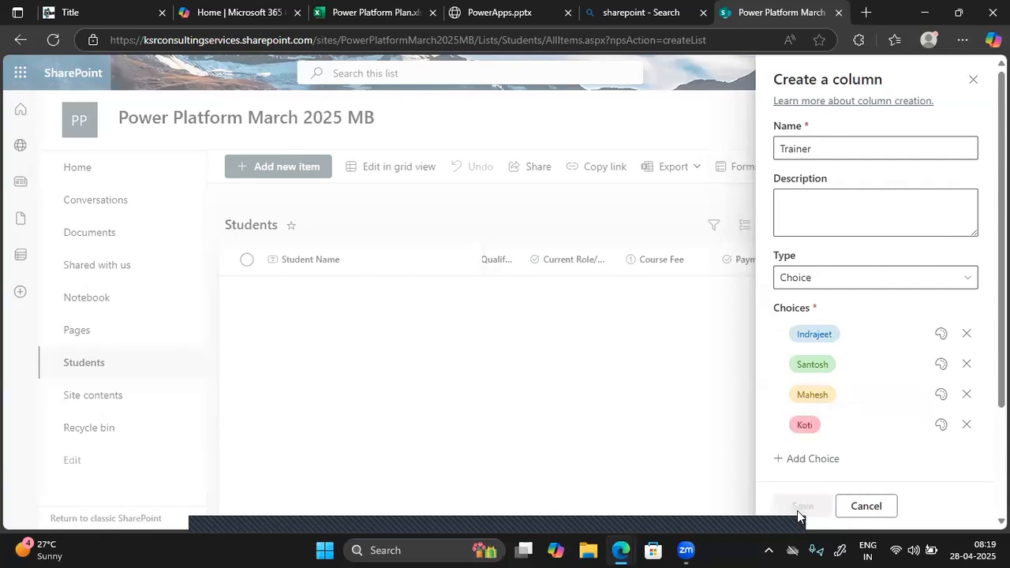
Look up the DOJ field in the Excel Students sheet, and create and save a Date and time column named DOJ in the SharePoint list.
click(367, 12)
click(65, 410)
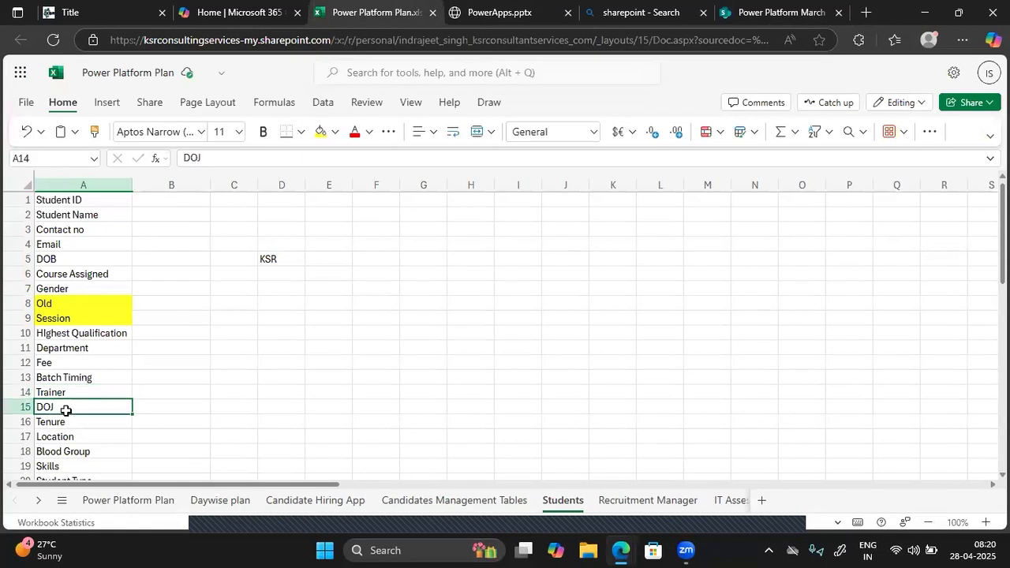
click(755, 9)
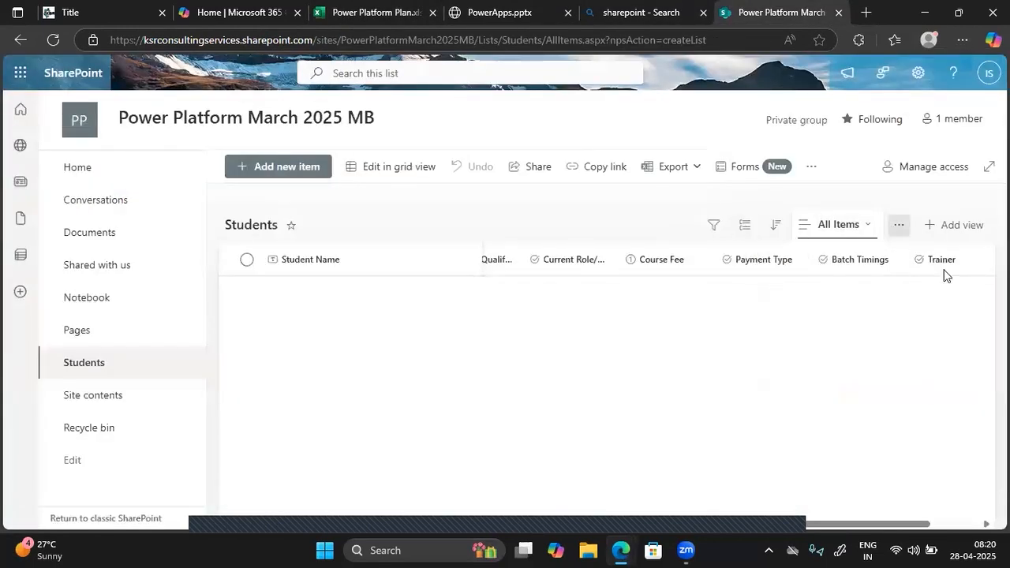
scroll(959, 277, right, 2)
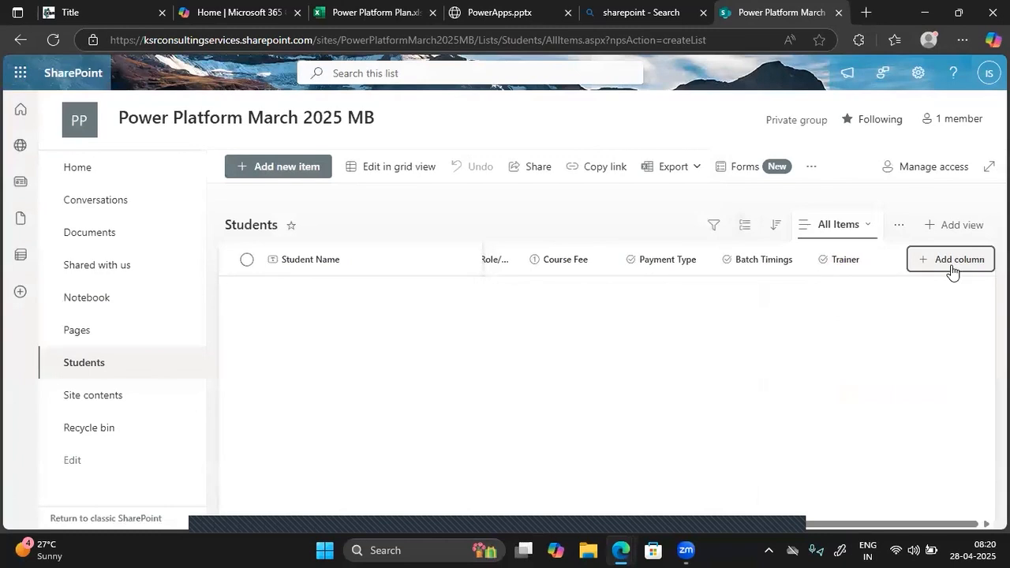
click(951, 272)
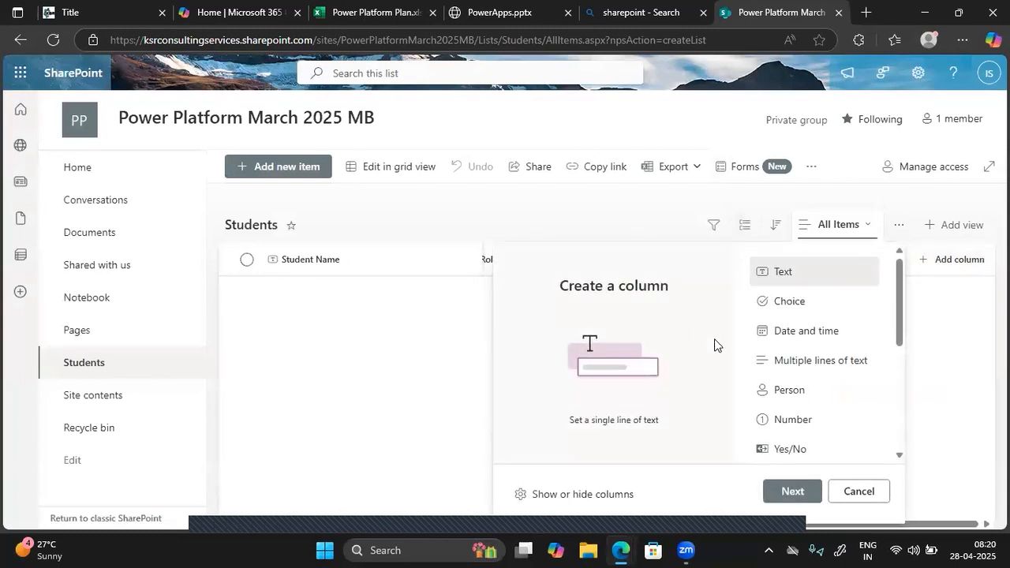
click(787, 334)
click(789, 494)
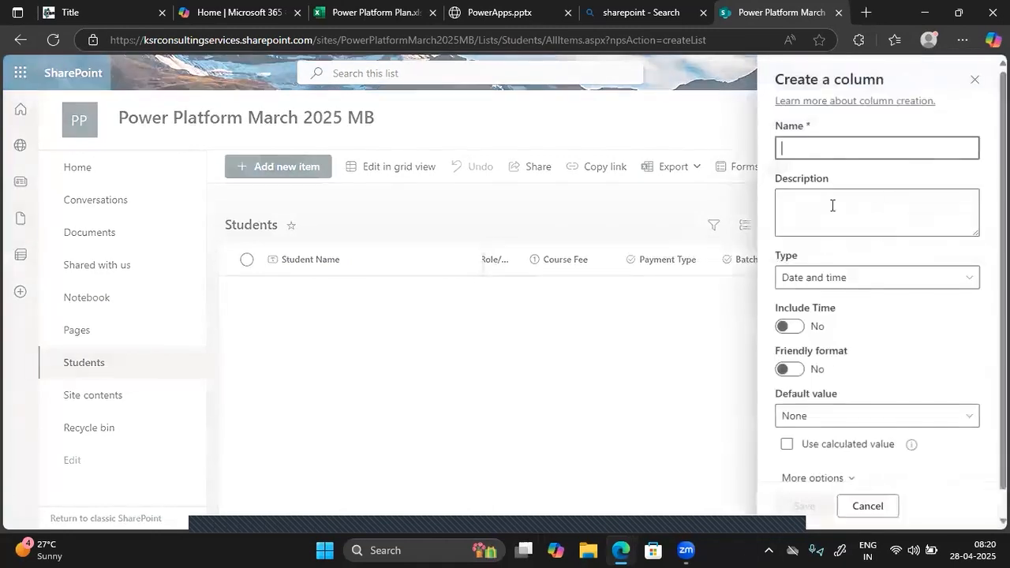
text(DOJ)
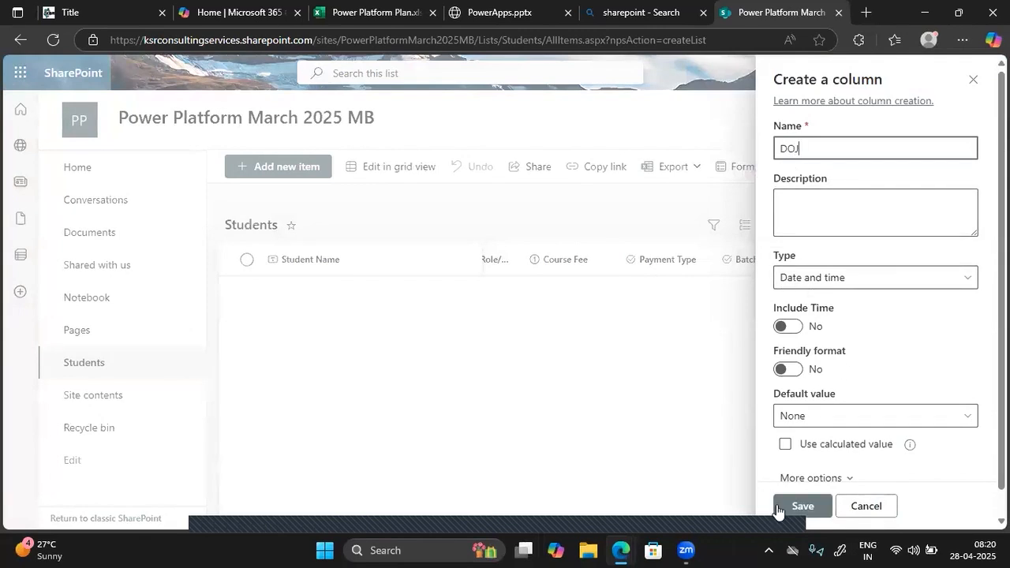
click(814, 510)
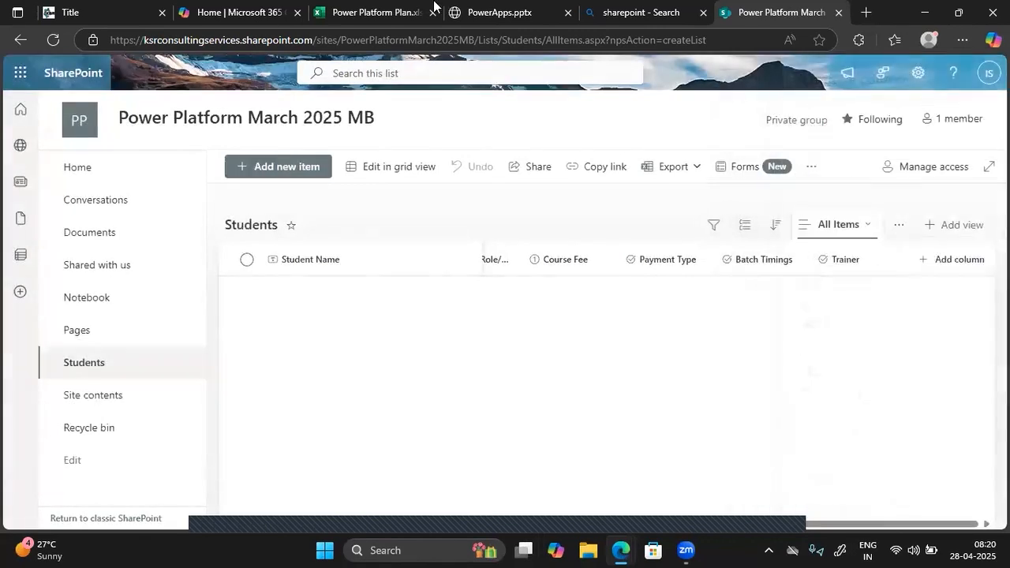
Switch to the Excel Students sheet and select the Tenure field.
click(371, 13)
click(53, 423)
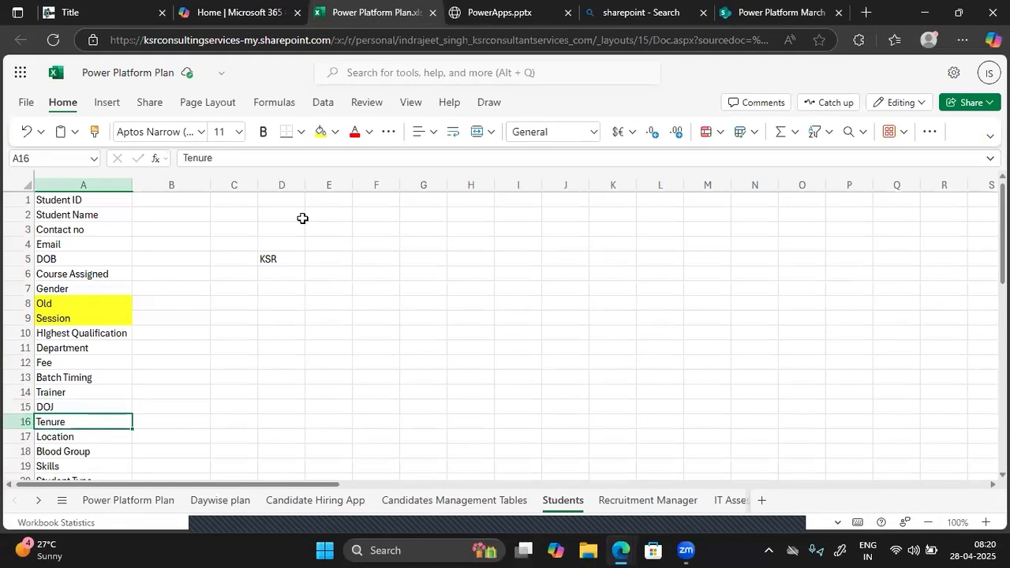
Select the Tenure field name in cell A16 of the Students sheet and switch to the SharePoint Students list.
click(213, 158)
double_click(213, 158)
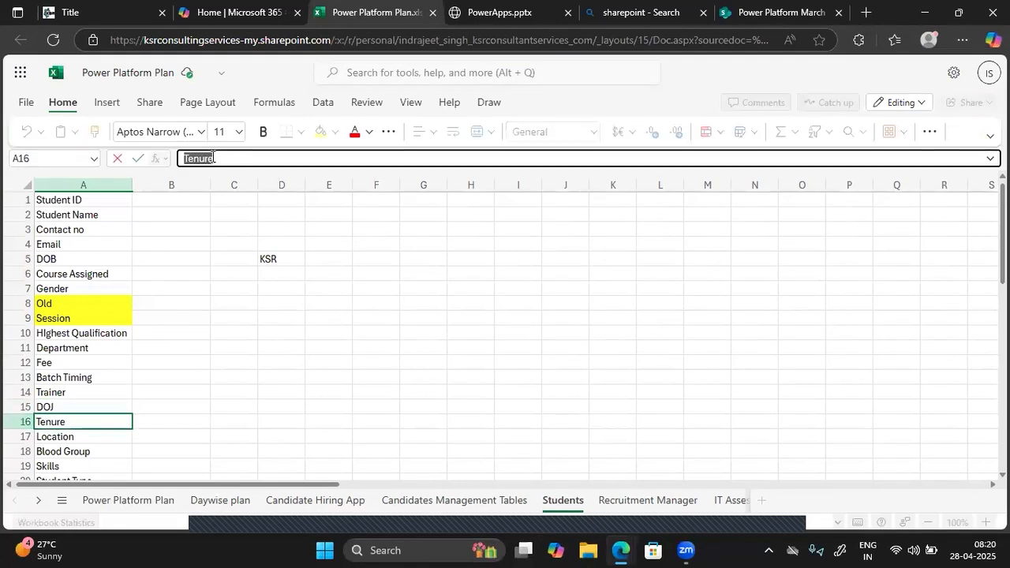
click(754, 20)
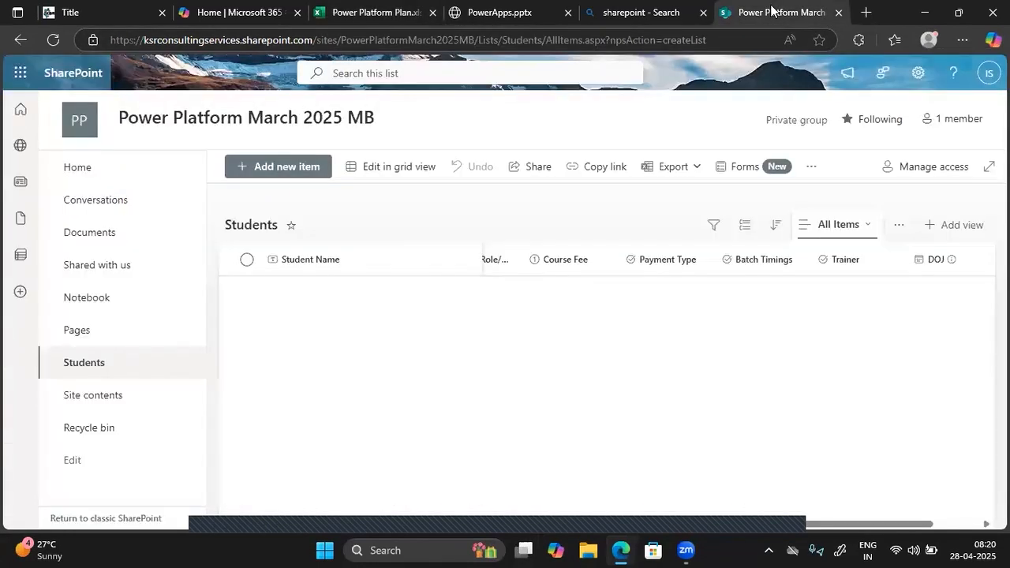
Add a single-line text column named Tenure to the Students list.
click(958, 228)
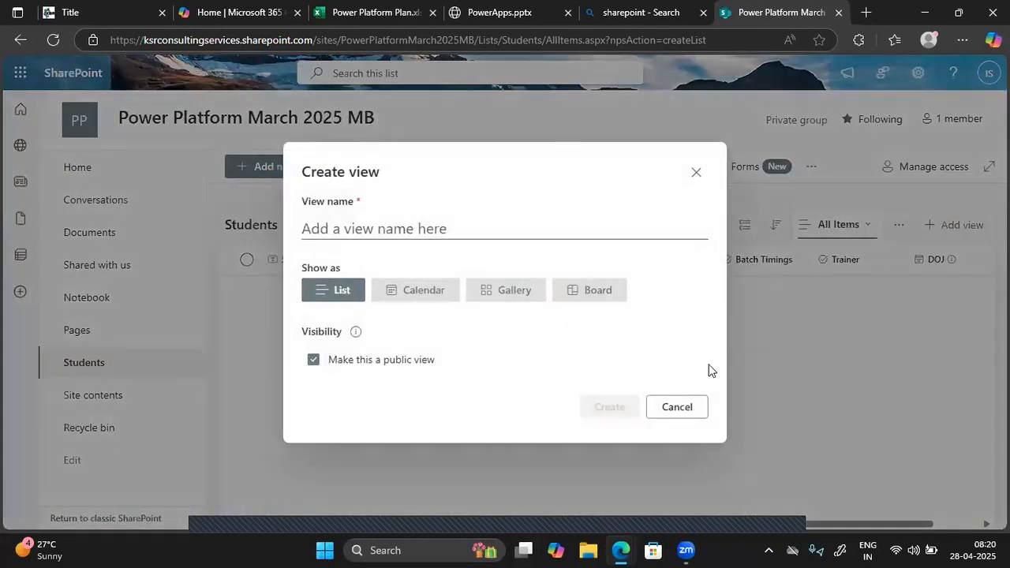
click(670, 415)
click(958, 260)
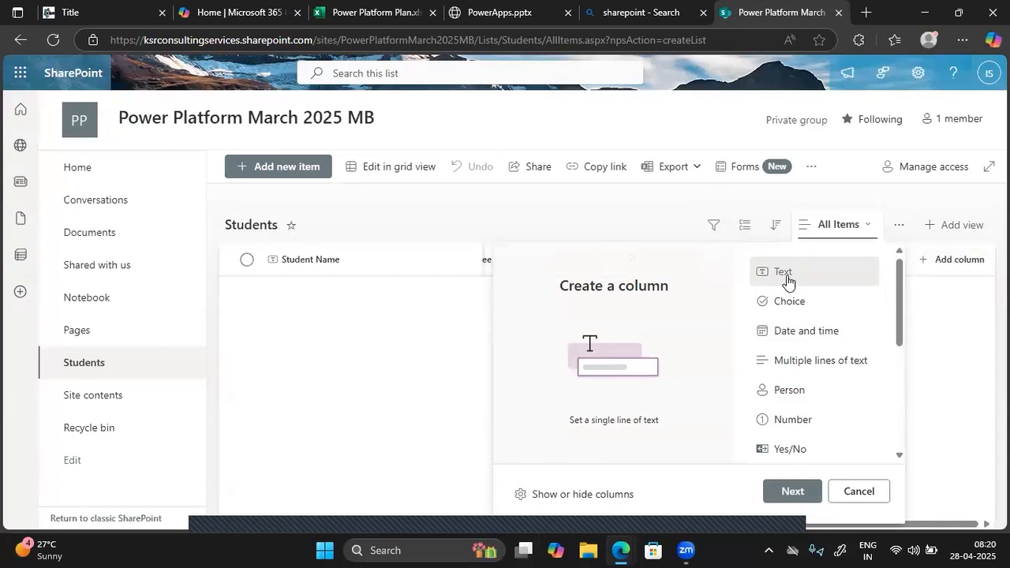
click(792, 492)
text(T)
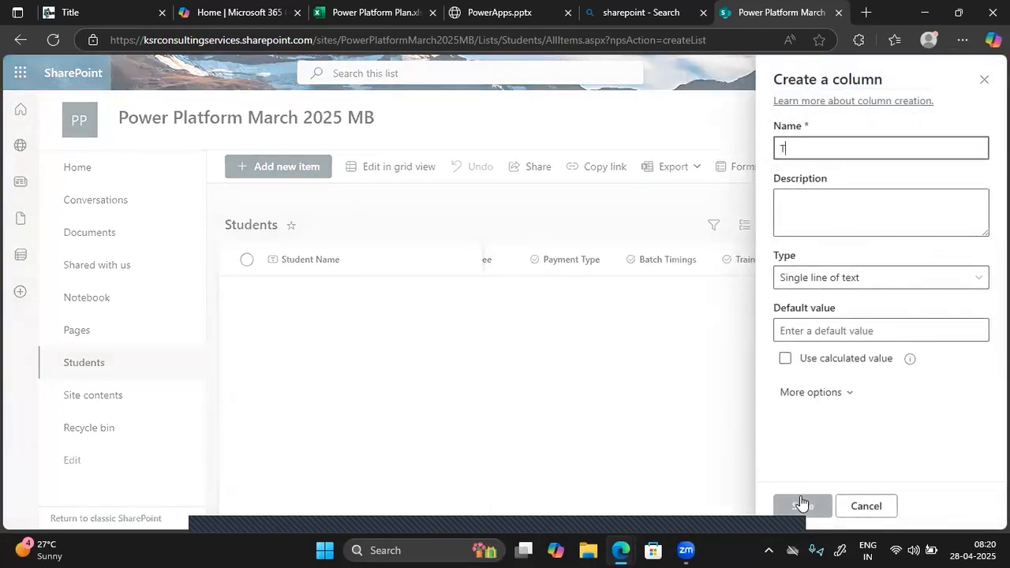
text(enure)
click(802, 506)
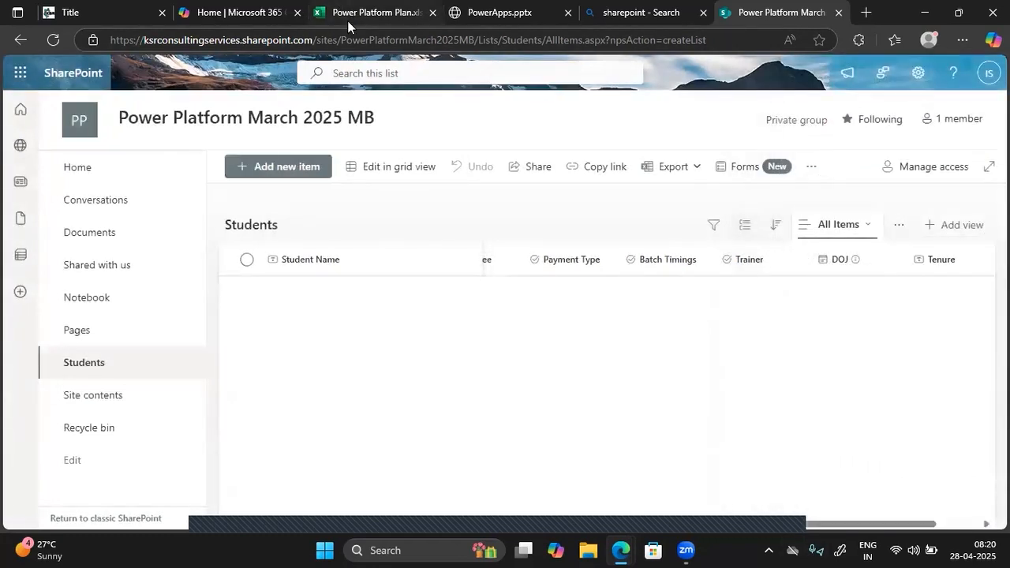
Select the Location field name in cell A17 of the Excel Students sheet and return to the SharePoint Students list.
click(347, 20)
scroll(71, 410, down, 1)
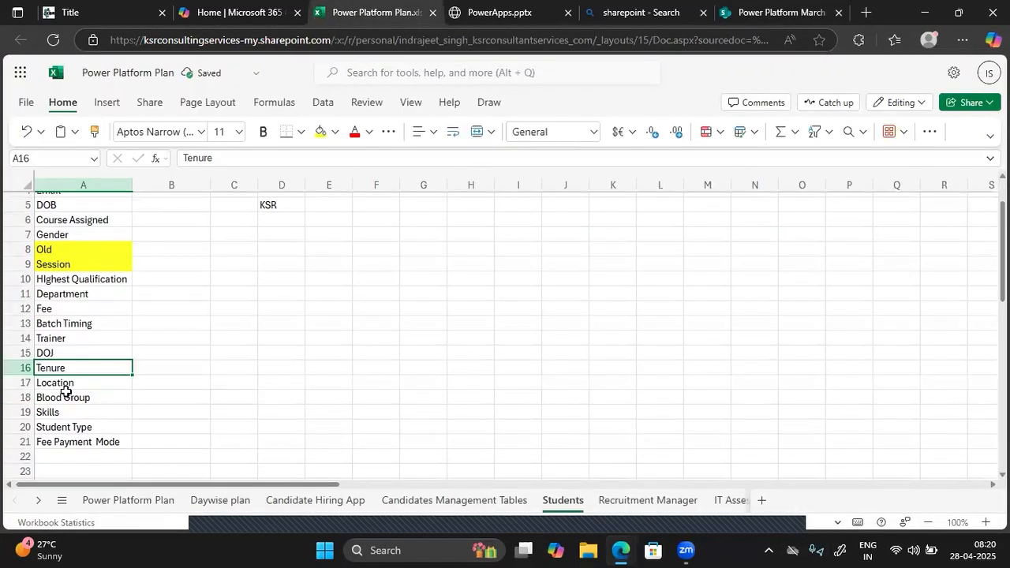
click(62, 387)
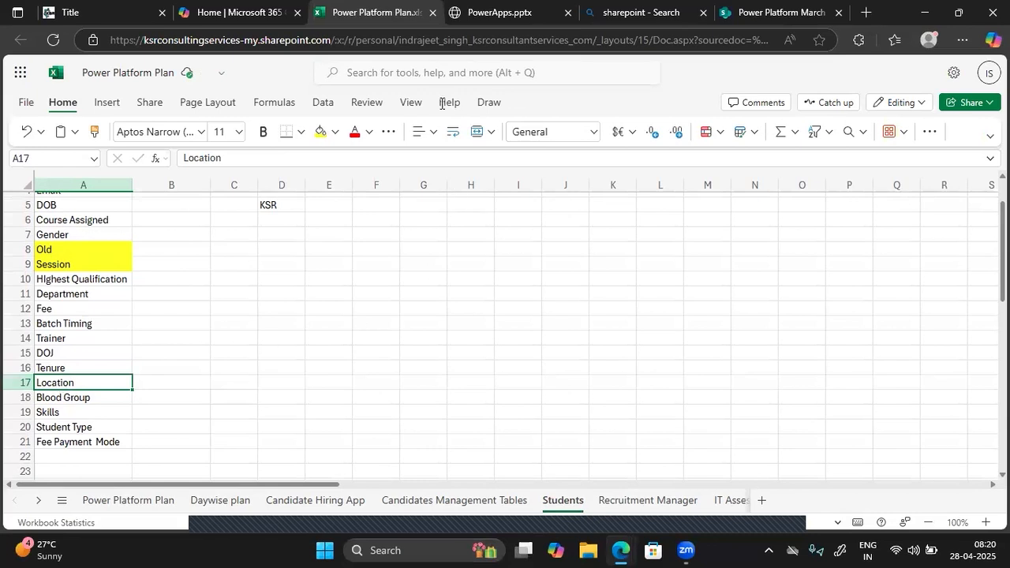
double_click(197, 158)
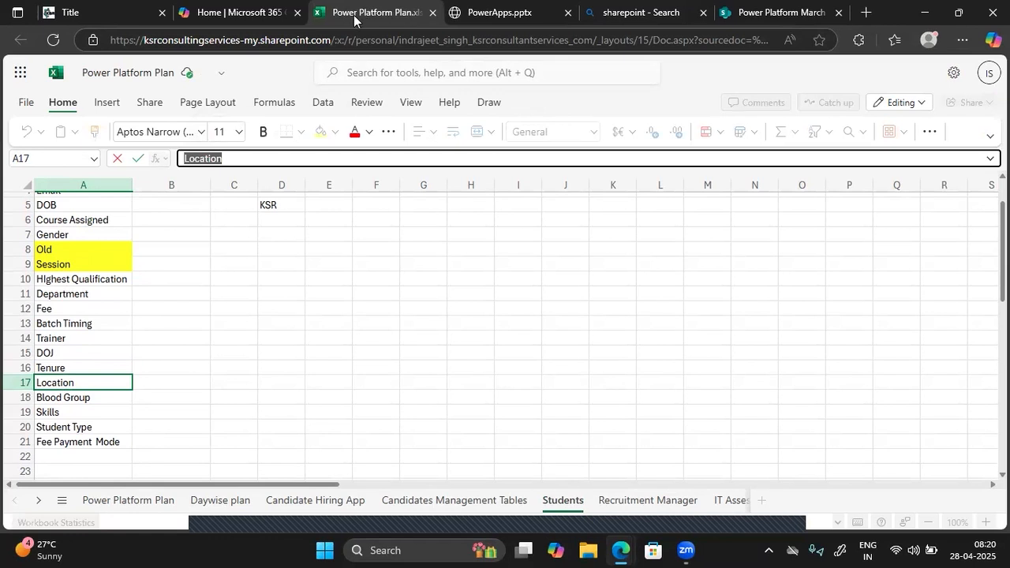
click(781, 12)
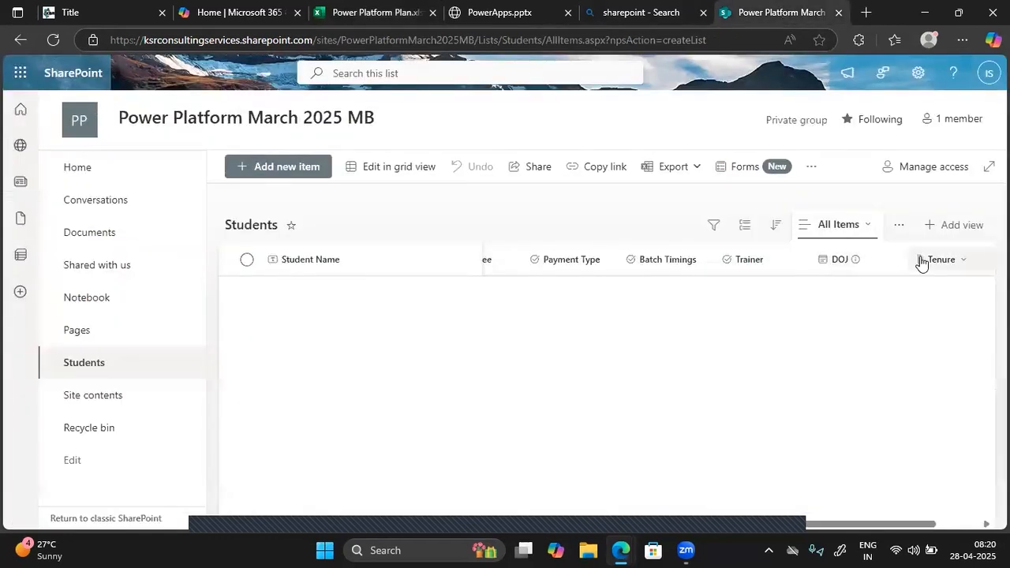
Start creating a new column of the Location type in the Students list.
click(955, 261)
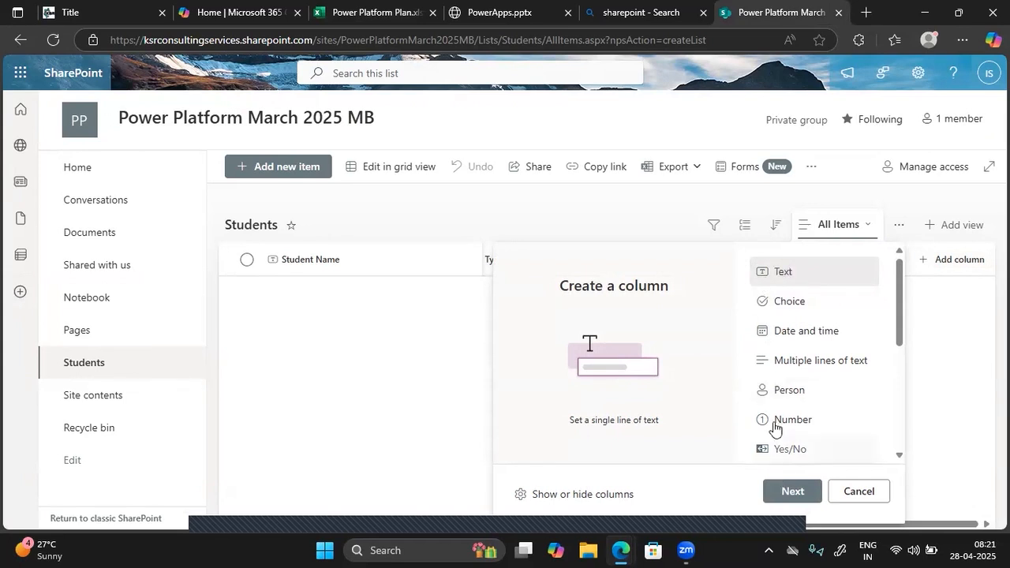
scroll(776, 429, down, 1)
scroll(774, 428, down, 3)
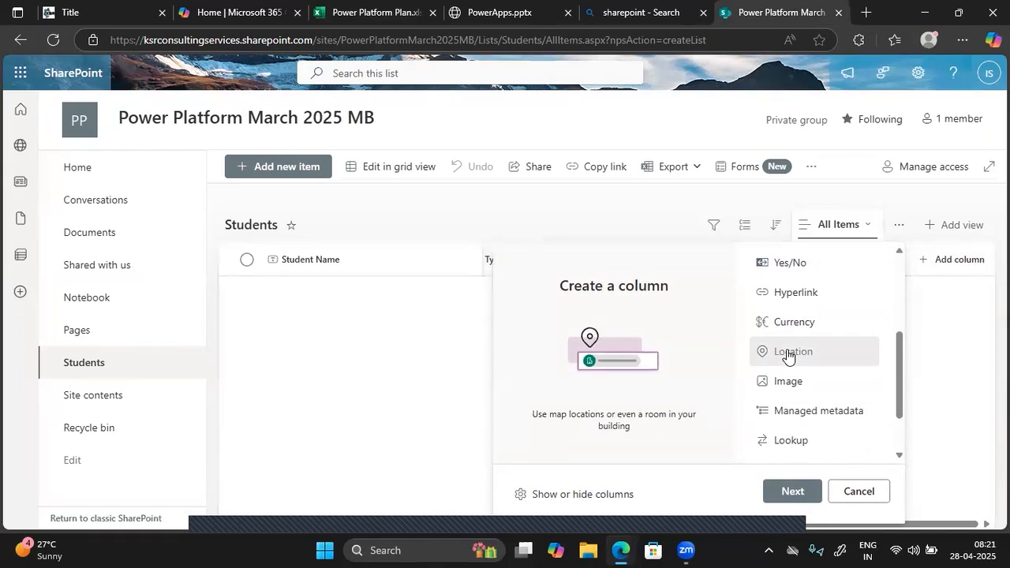
click(787, 355)
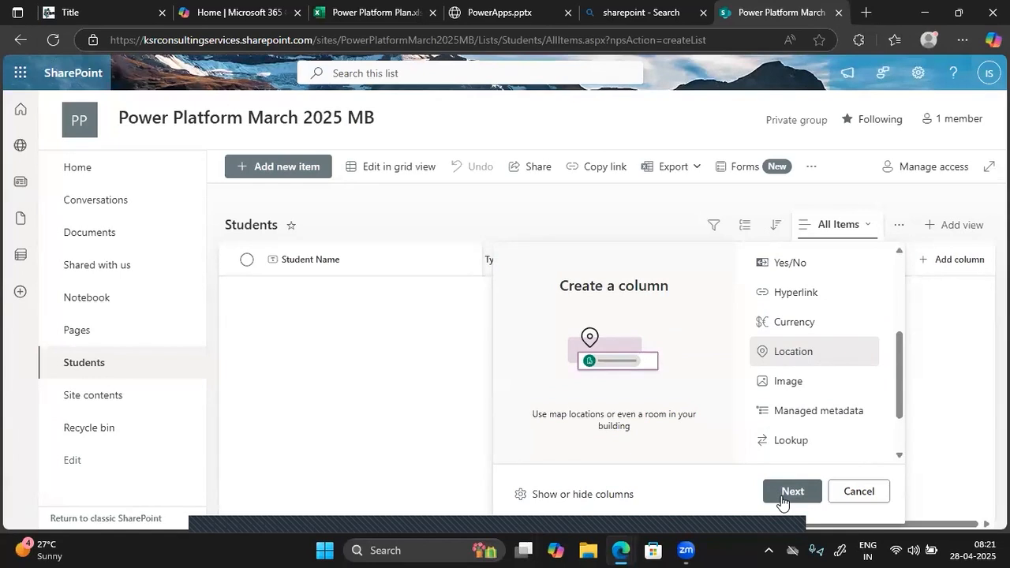
click(791, 492)
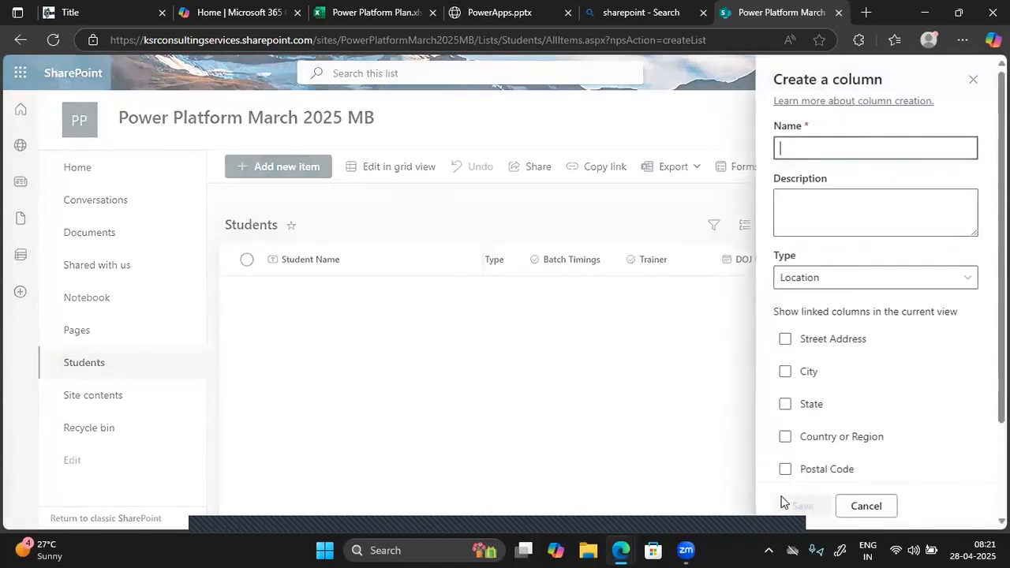
Name the new column Location, show its linked City column in the current view, and save it.
scroll(806, 363, down, 3)
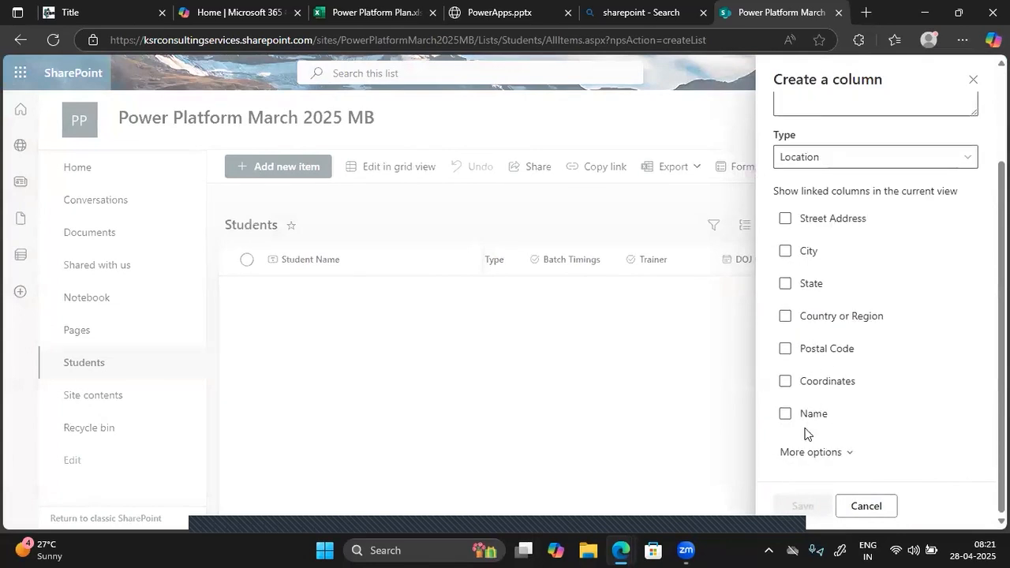
click(816, 458)
scroll(814, 363, up, 3)
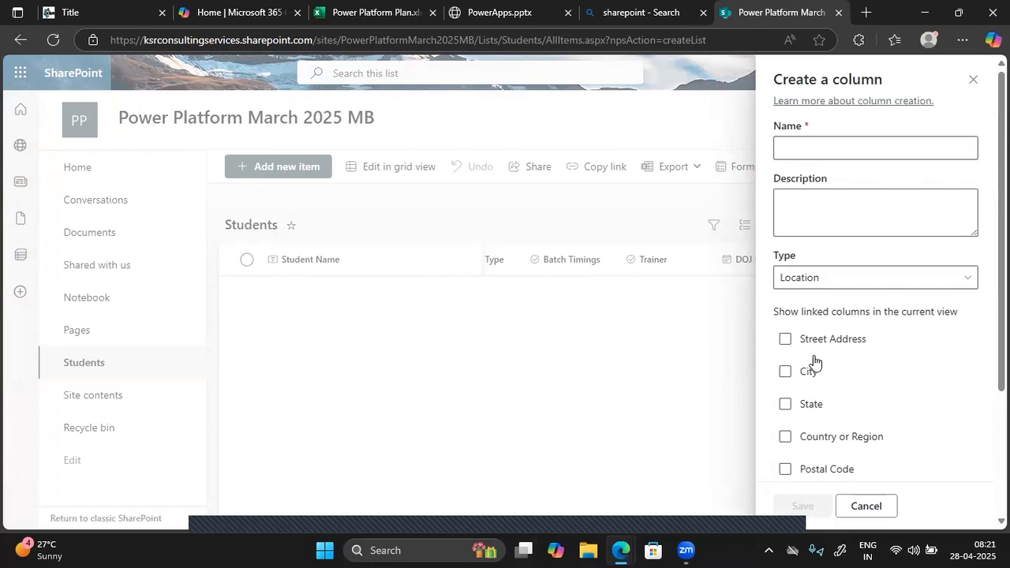
click(789, 150)
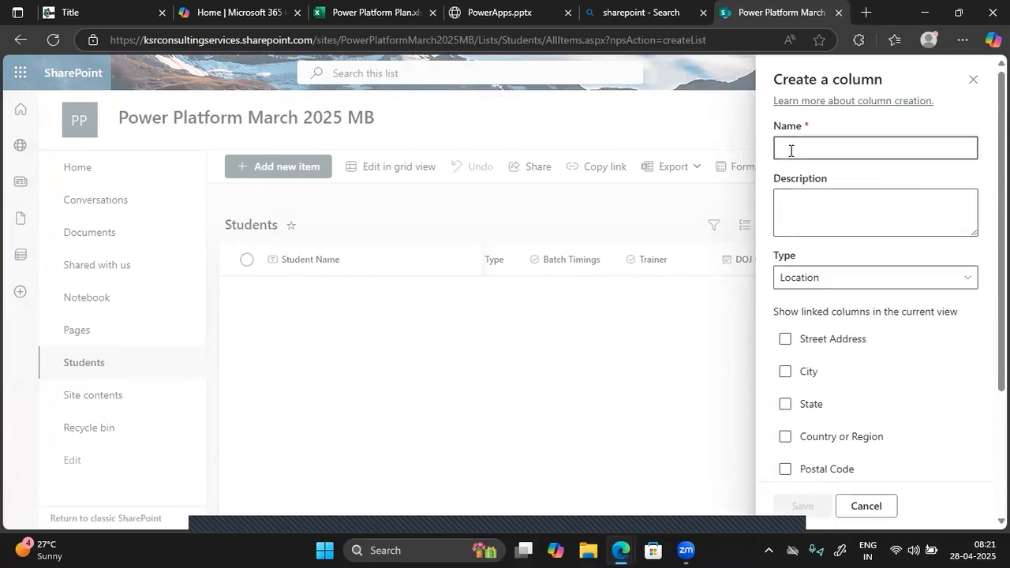
text(Location)
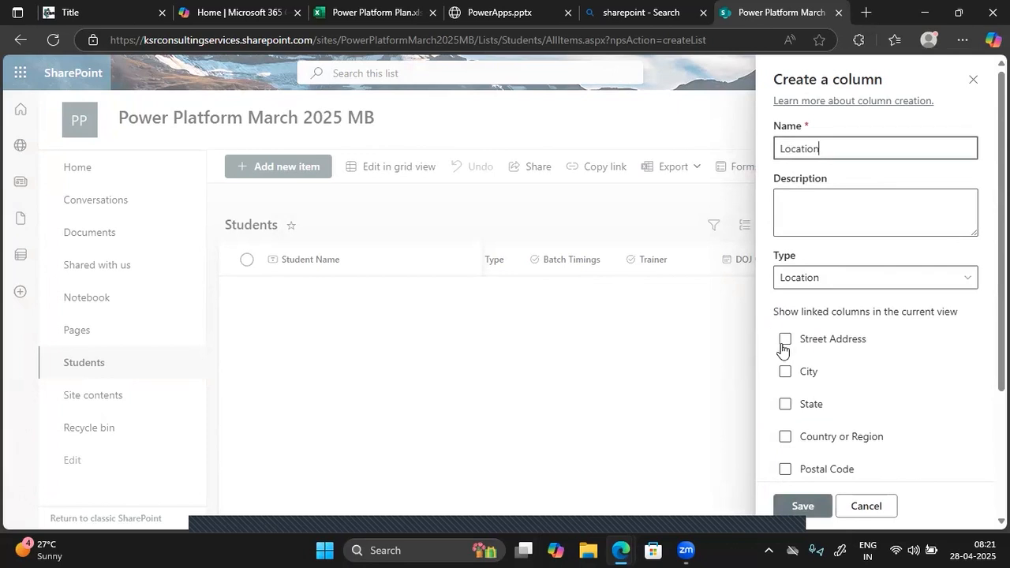
click(813, 272)
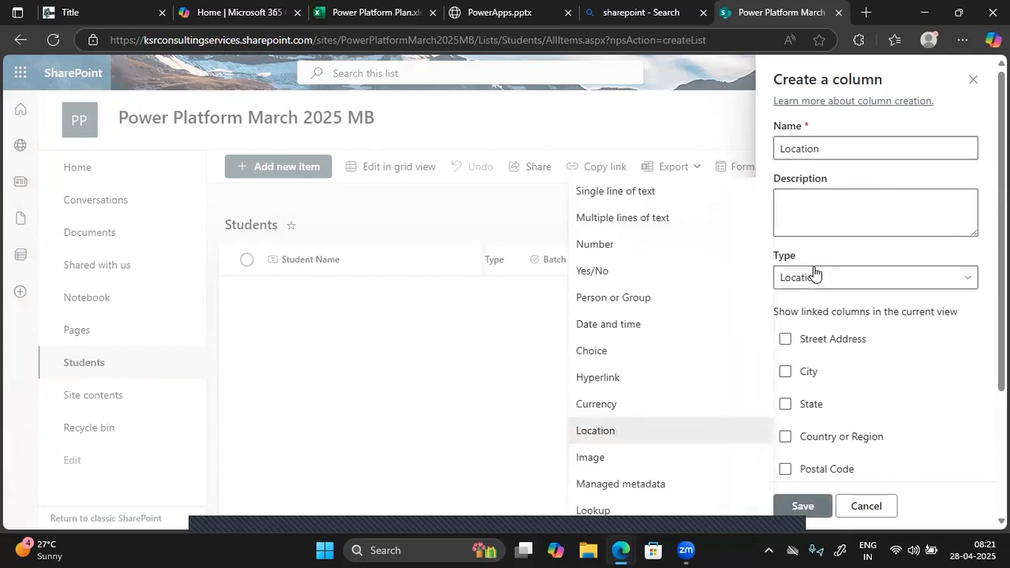
click(814, 273)
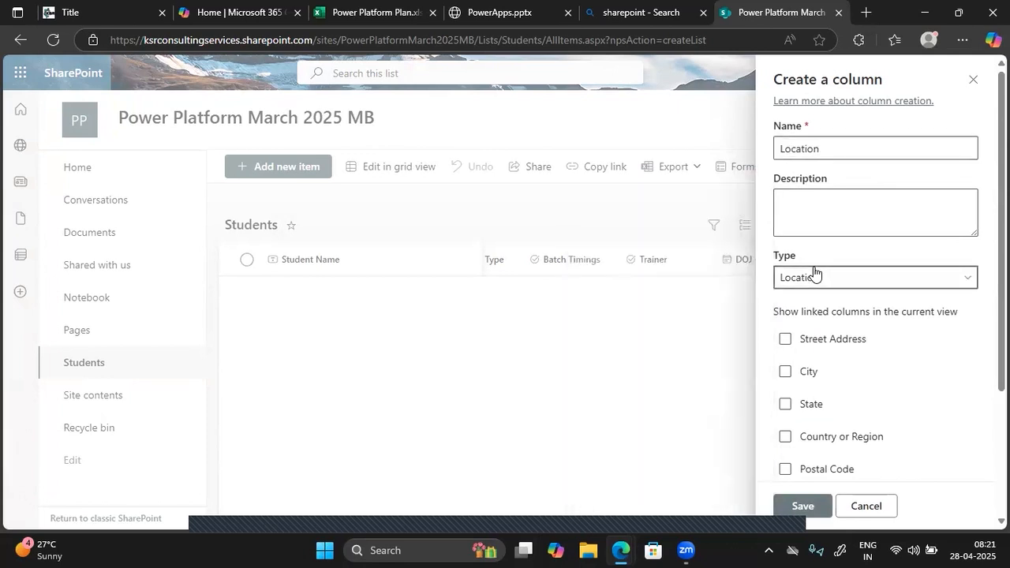
click(785, 372)
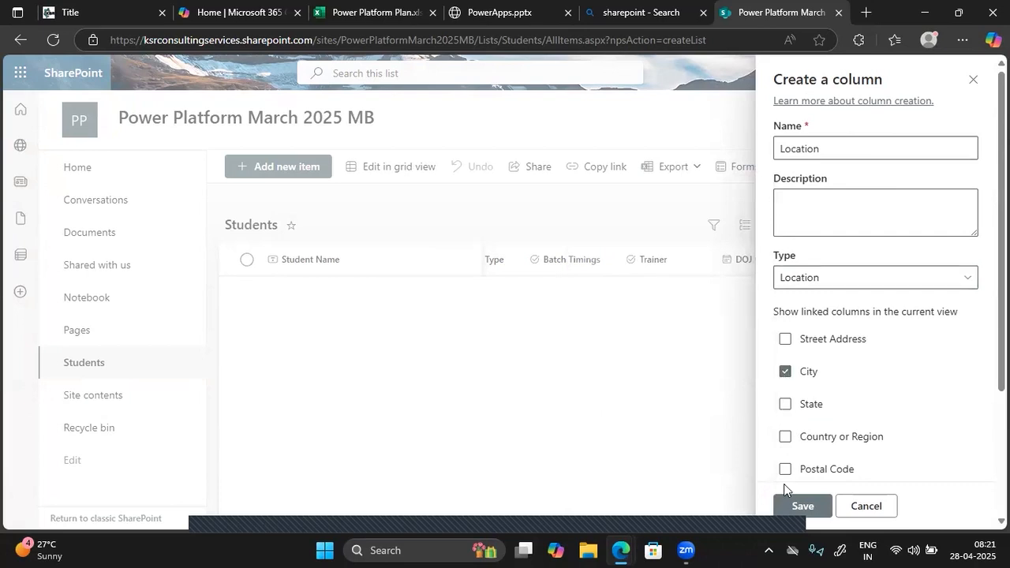
click(800, 504)
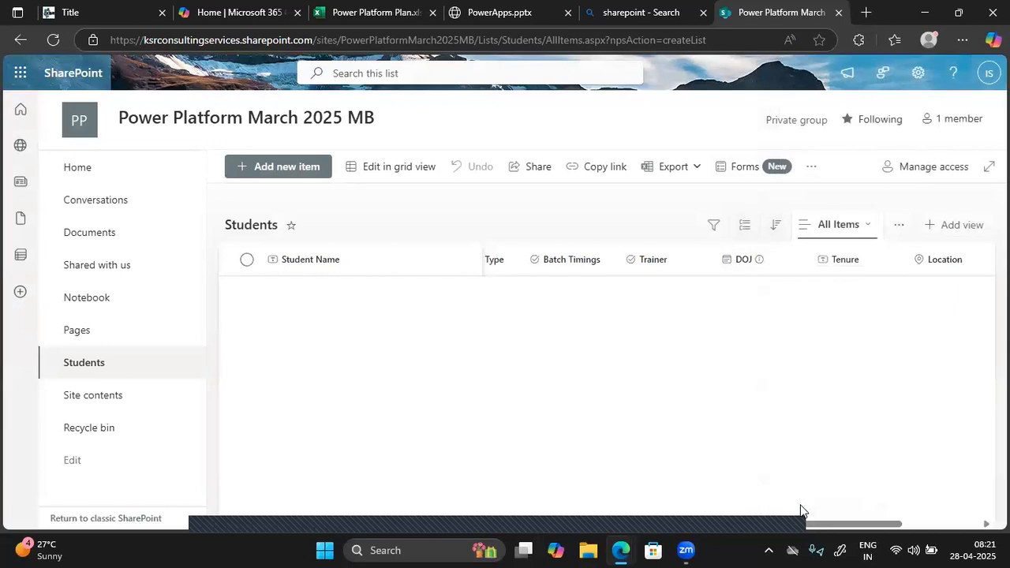
click(943, 260)
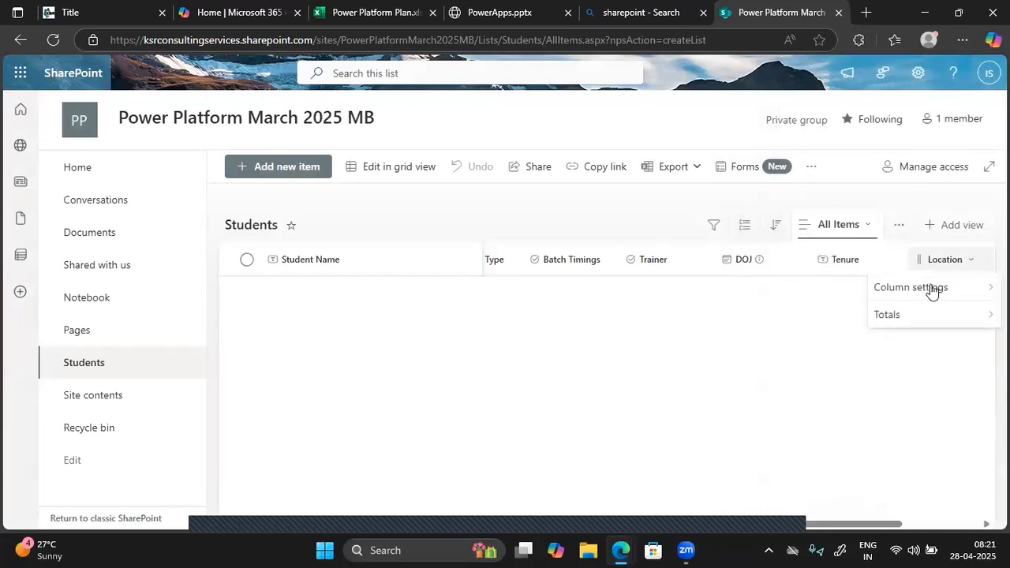
click(930, 289)
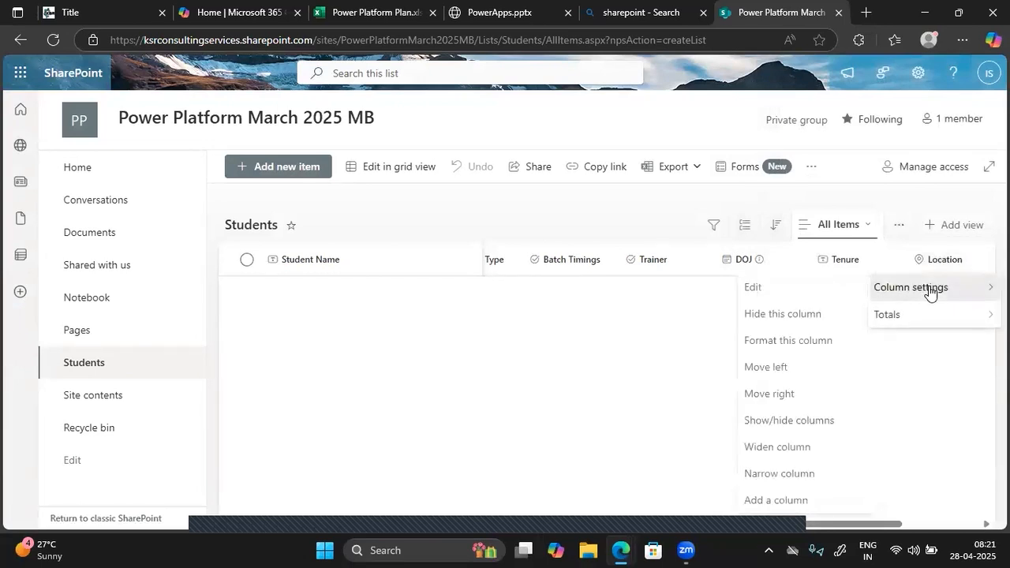
click(660, 317)
scroll(922, 271, right, 3)
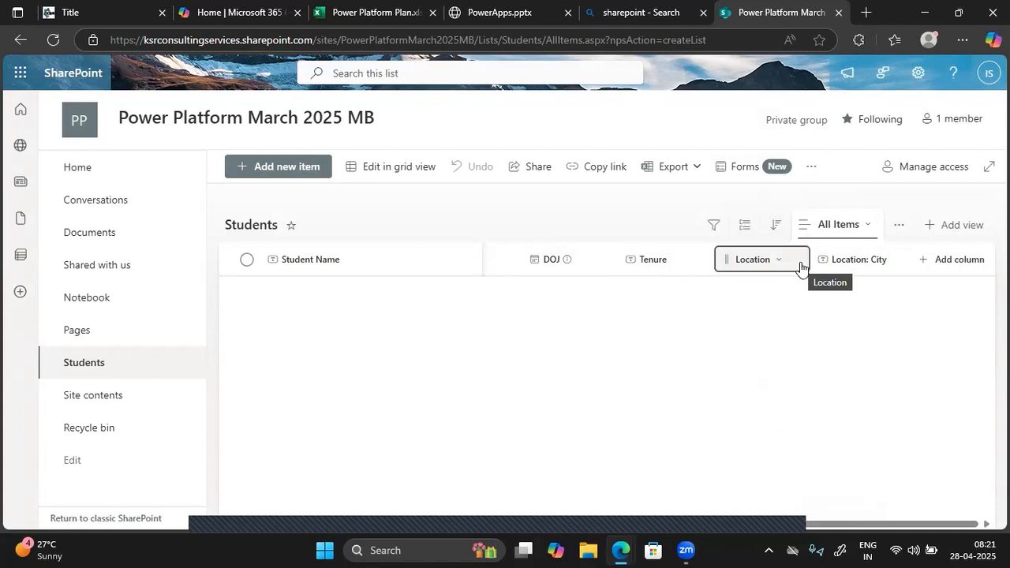
Copy the Blood Group field name from cell A18 of the Excel Students sheet and return to the SharePoint Students list.
click(370, 11)
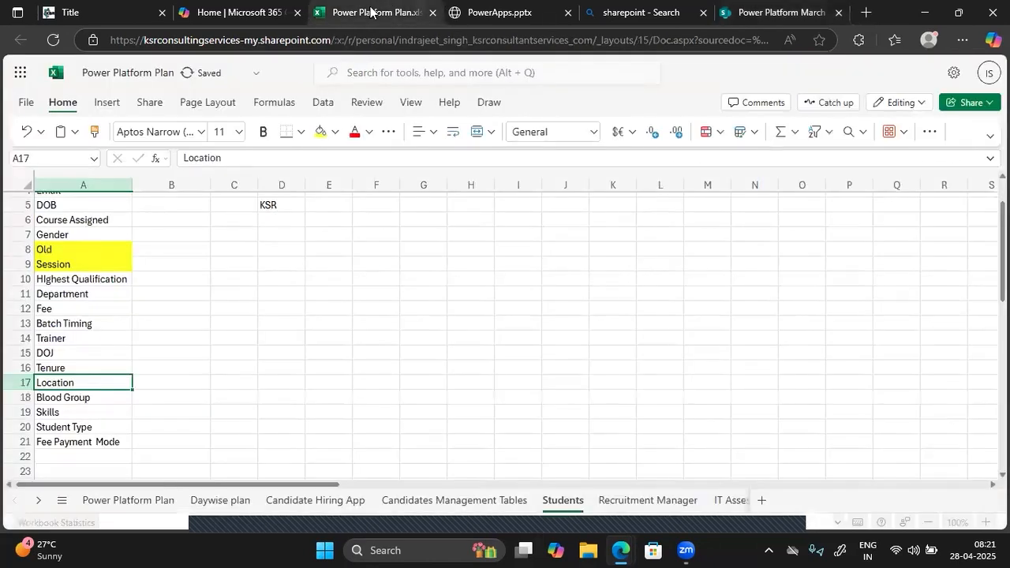
click(76, 397)
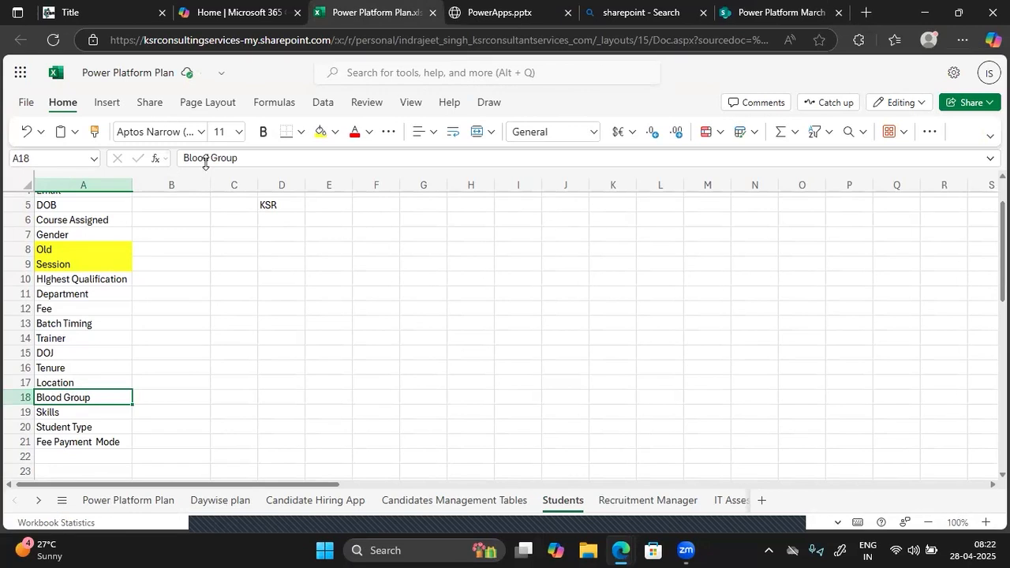
click(248, 160)
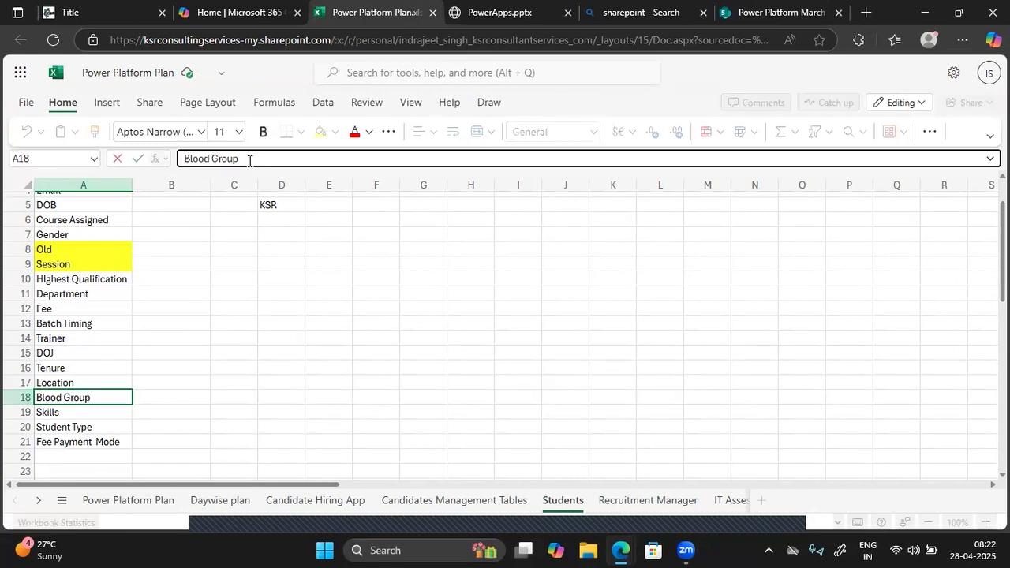
key(ctrl+a)
key(ctrl+c)
click(778, 10)
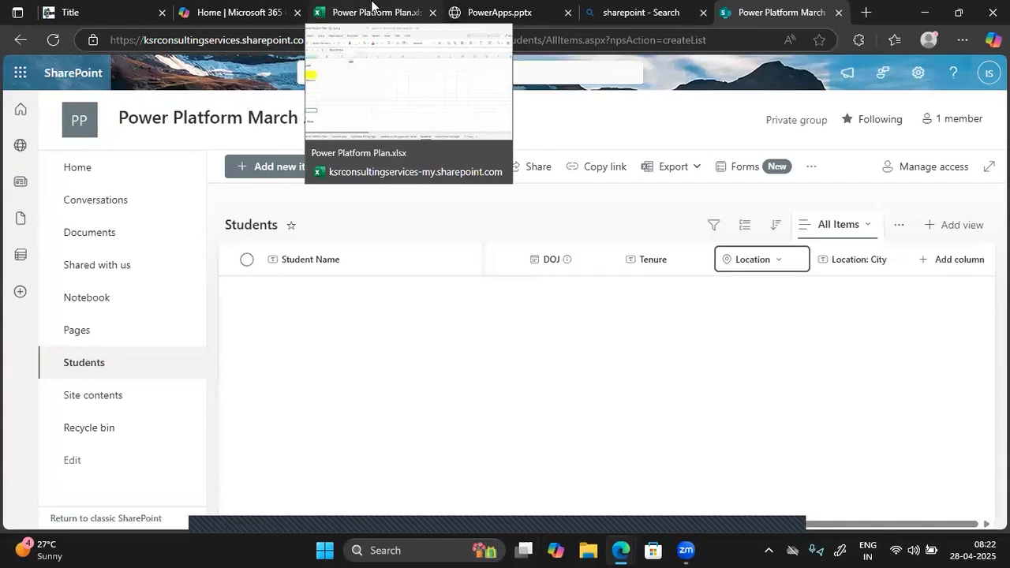
Add a single-line text column to the Students list, using the copied Blood Group text as its name.
click(951, 260)
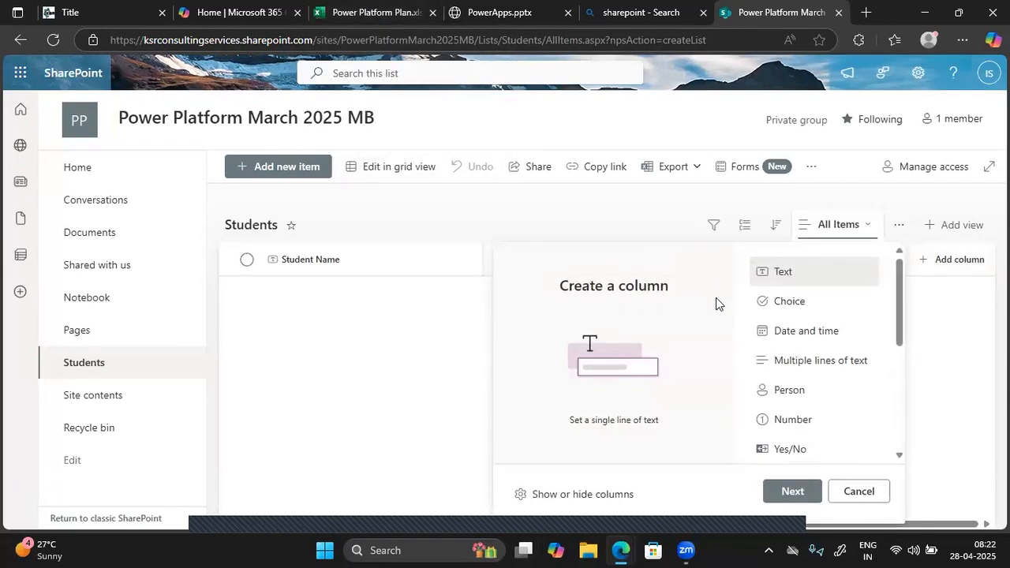
click(787, 497)
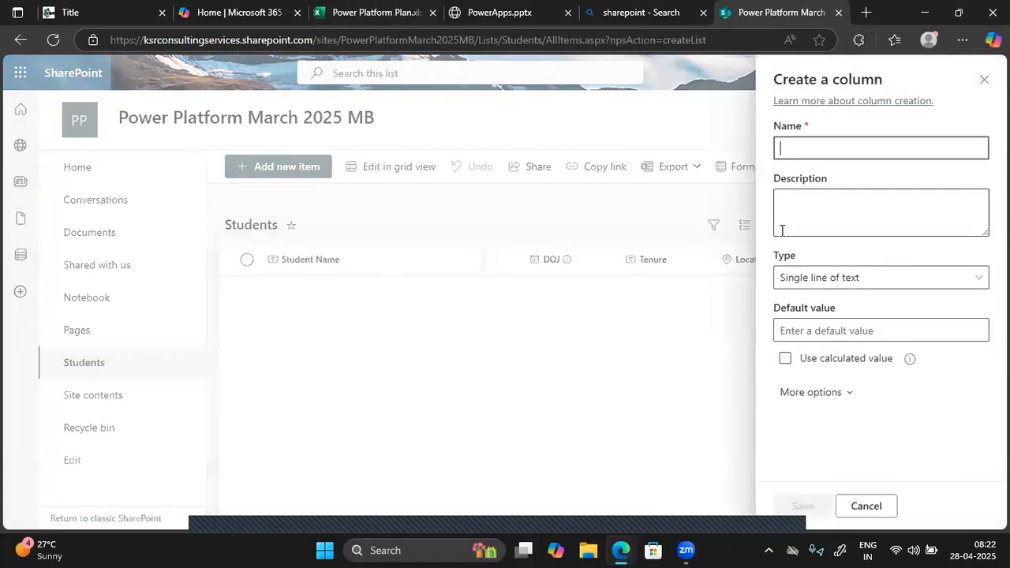
key(ctrl+v)
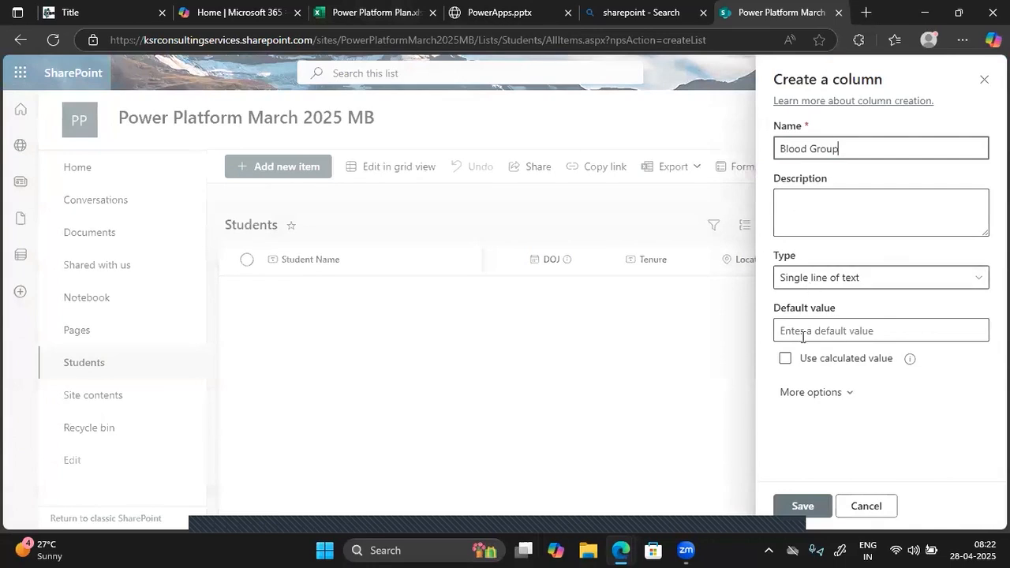
click(797, 509)
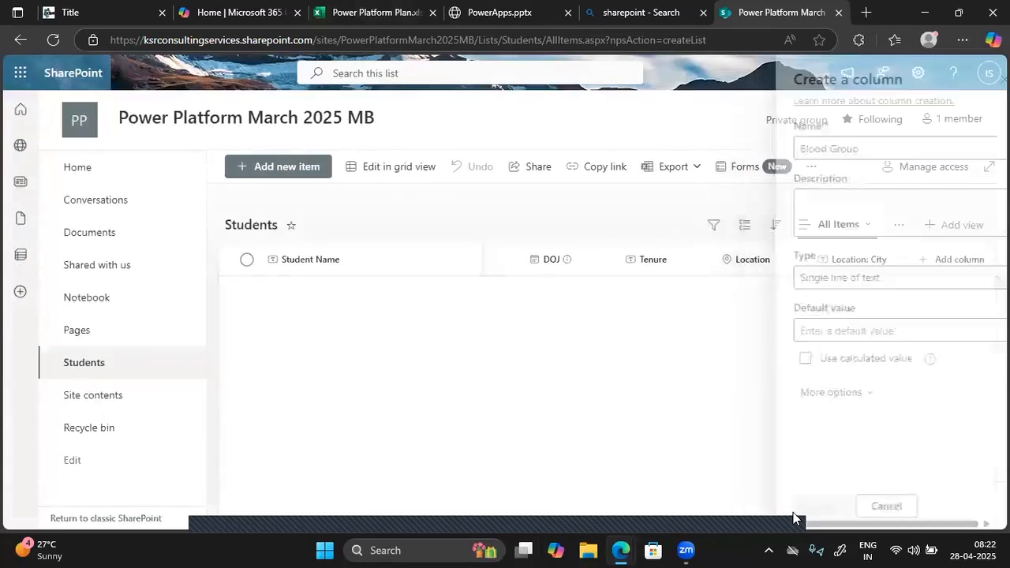
Switch to the Excel Students sheet and fill the Skills and Student Type cells, A19 and A20, with yellow.
click(390, 12)
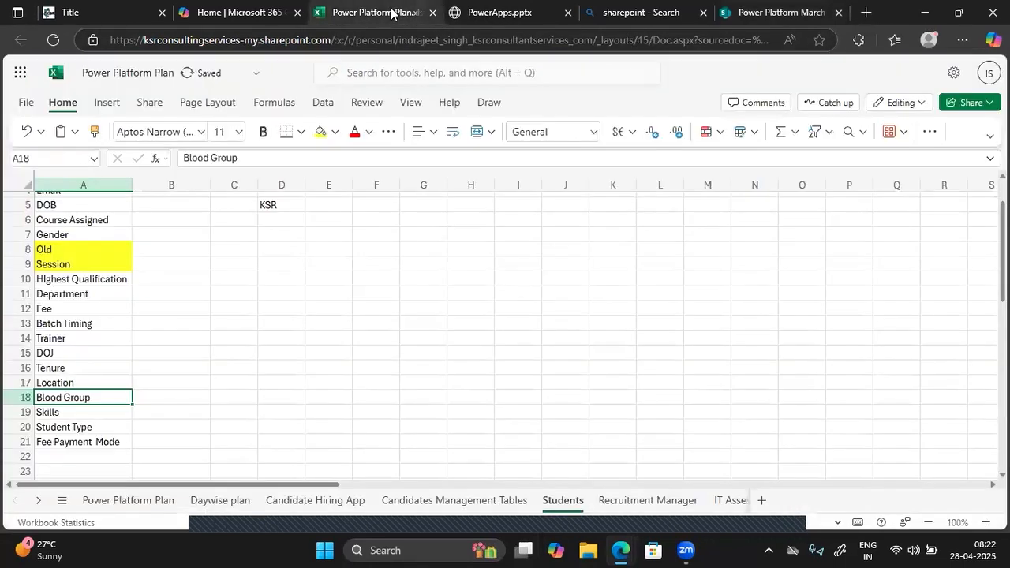
click(69, 416)
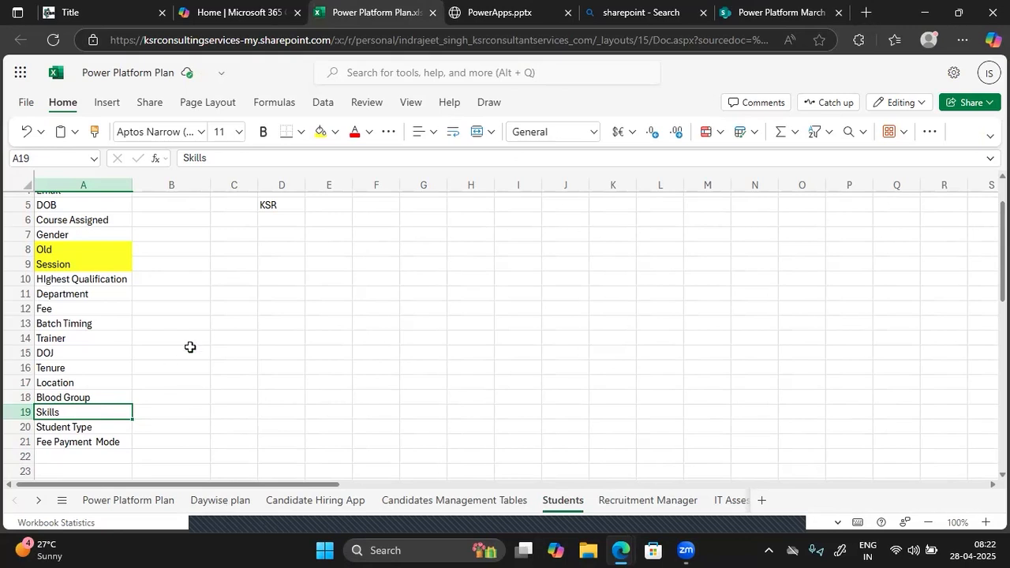
click(316, 136)
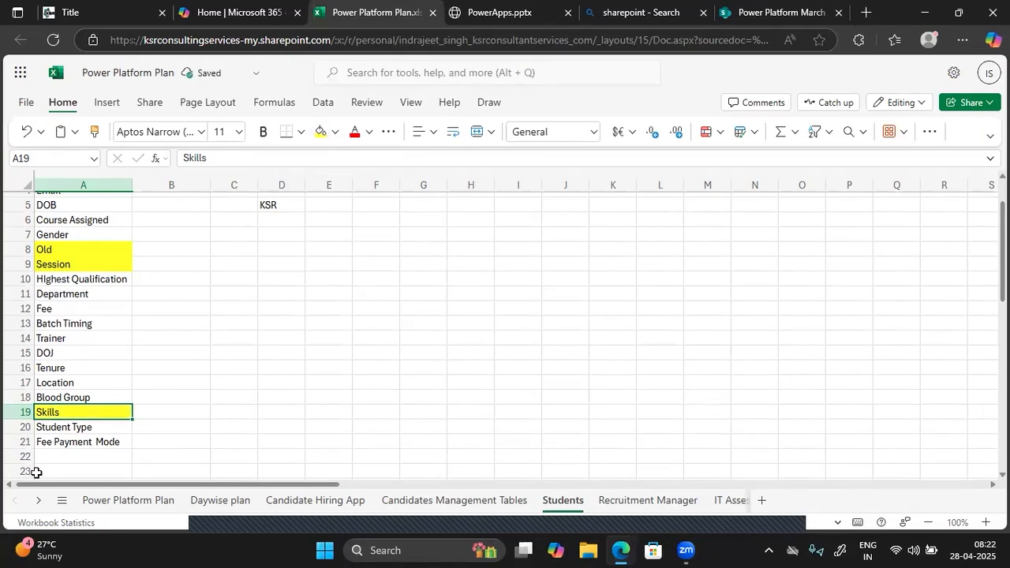
click(70, 426)
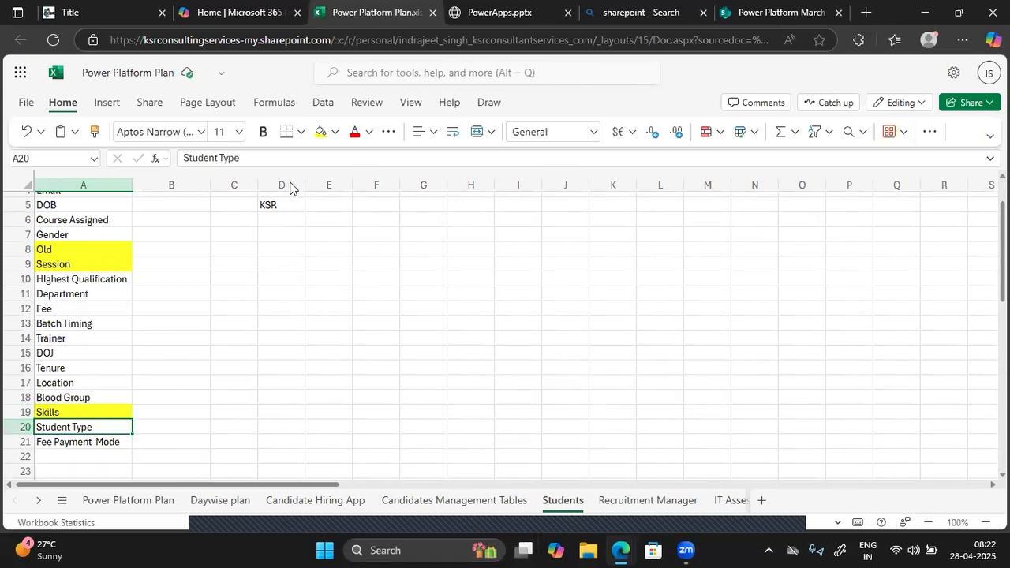
click(320, 135)
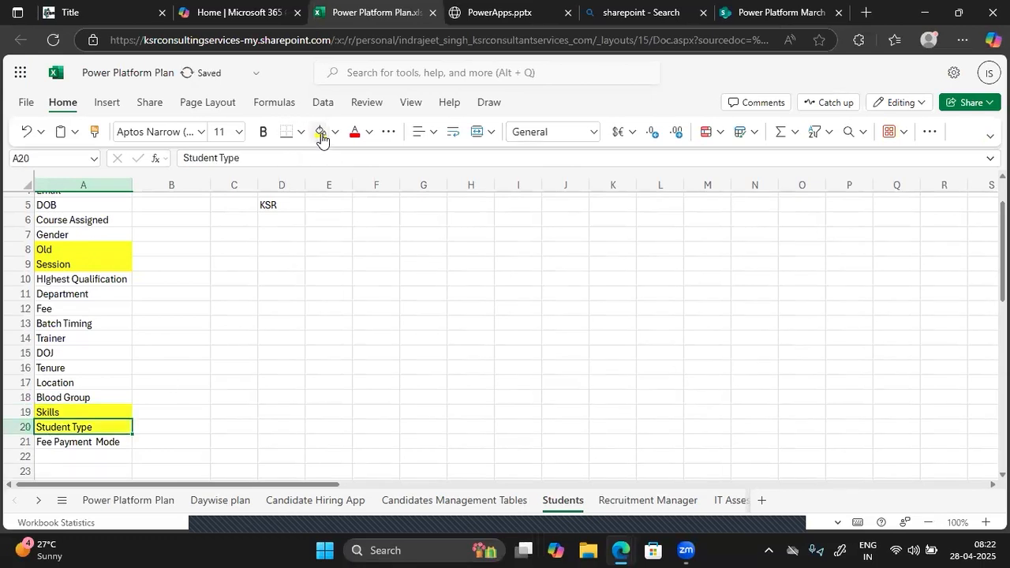
Review the Fee Payment Mode field in cell A21 and start a Choice column named Payment Mode in the SharePoint Students list.
click(68, 443)
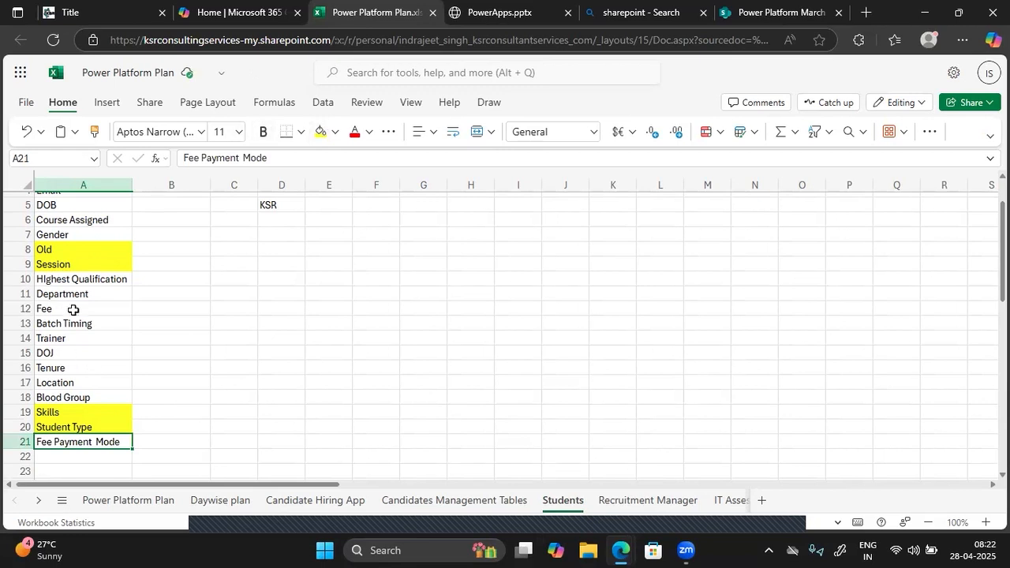
scroll(68, 307, up, 1)
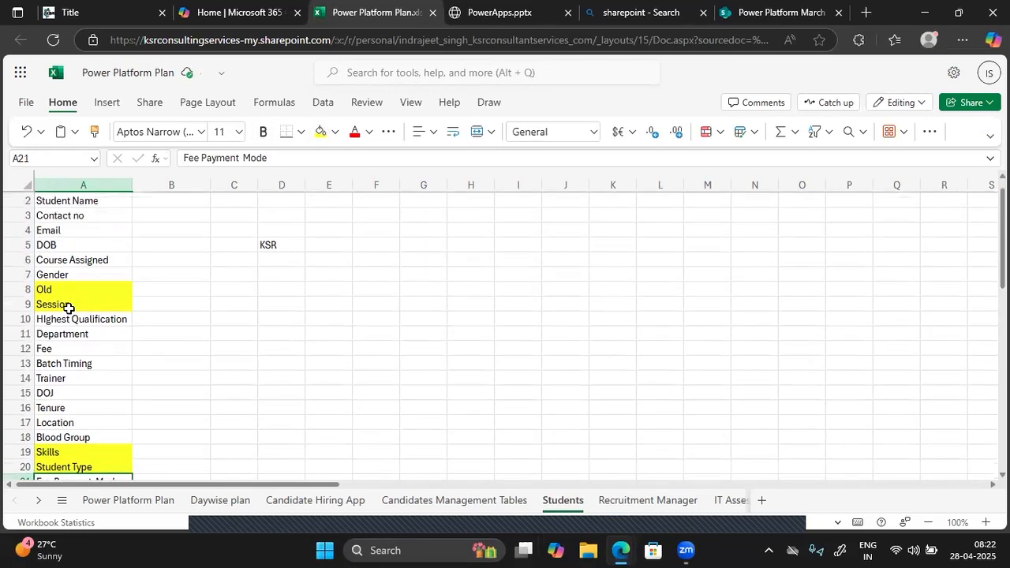
scroll(69, 308, up, 1)
scroll(69, 307, down, 3)
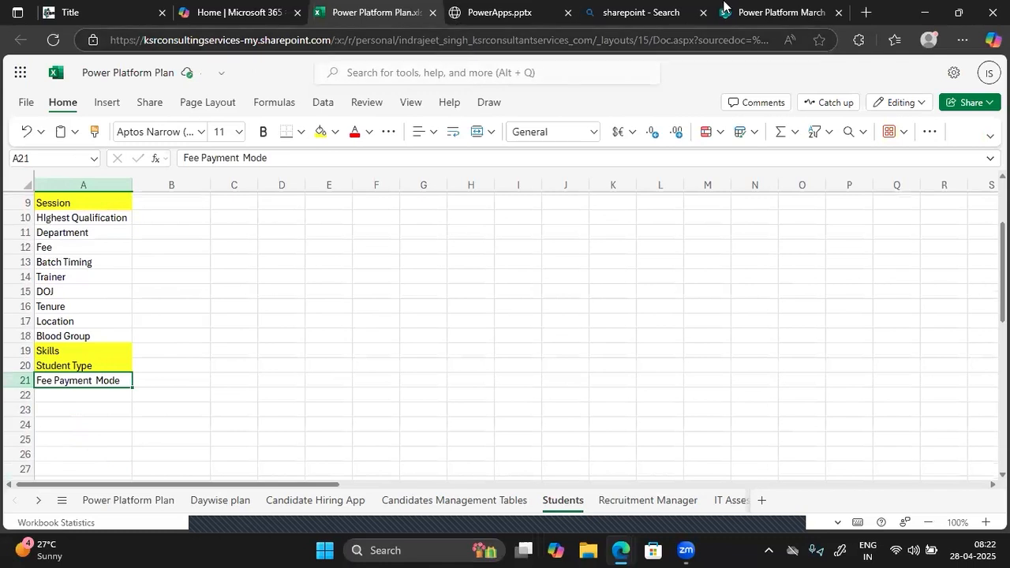
click(757, 13)
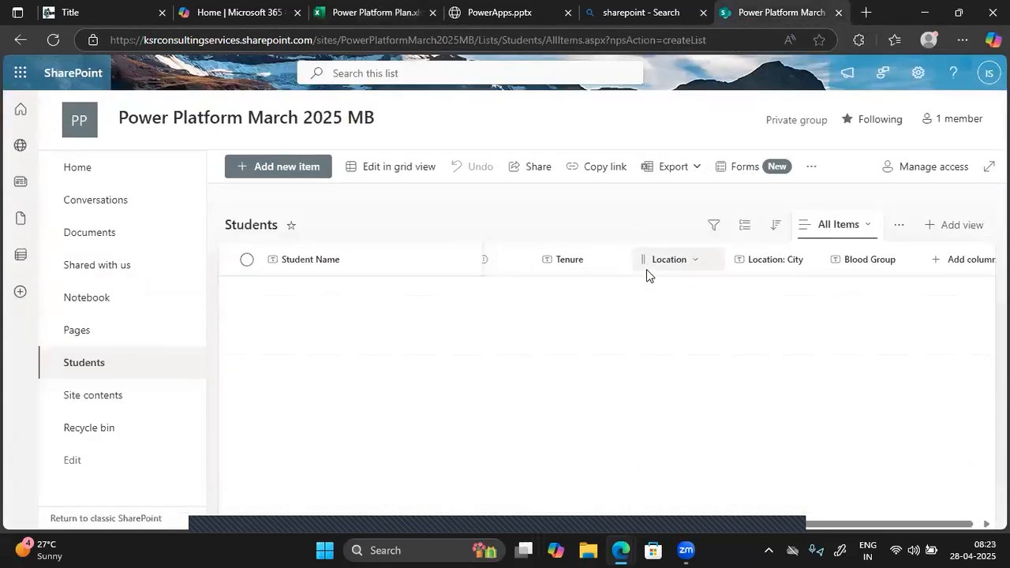
scroll(646, 268, left, 4)
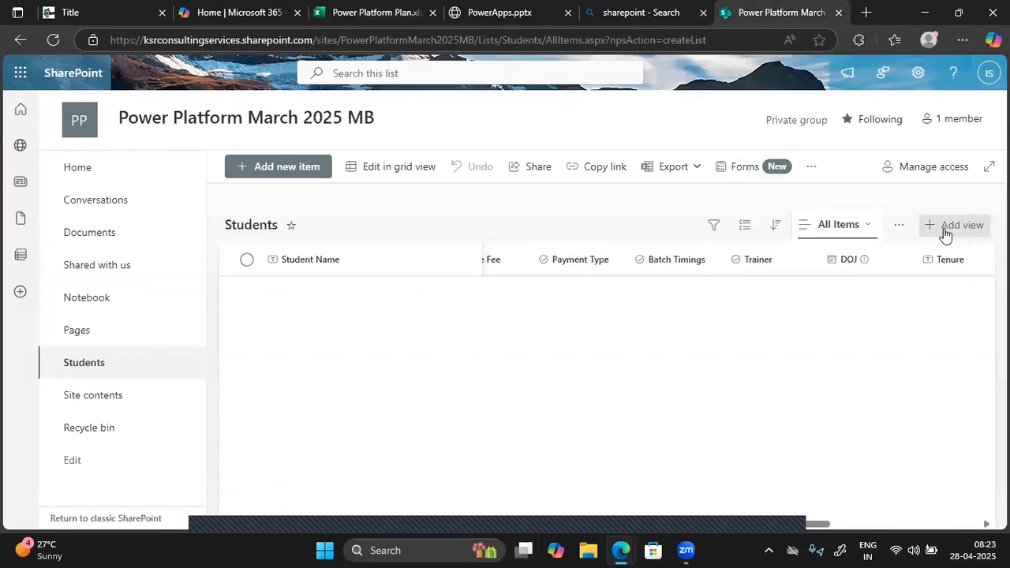
scroll(847, 271, right, 4)
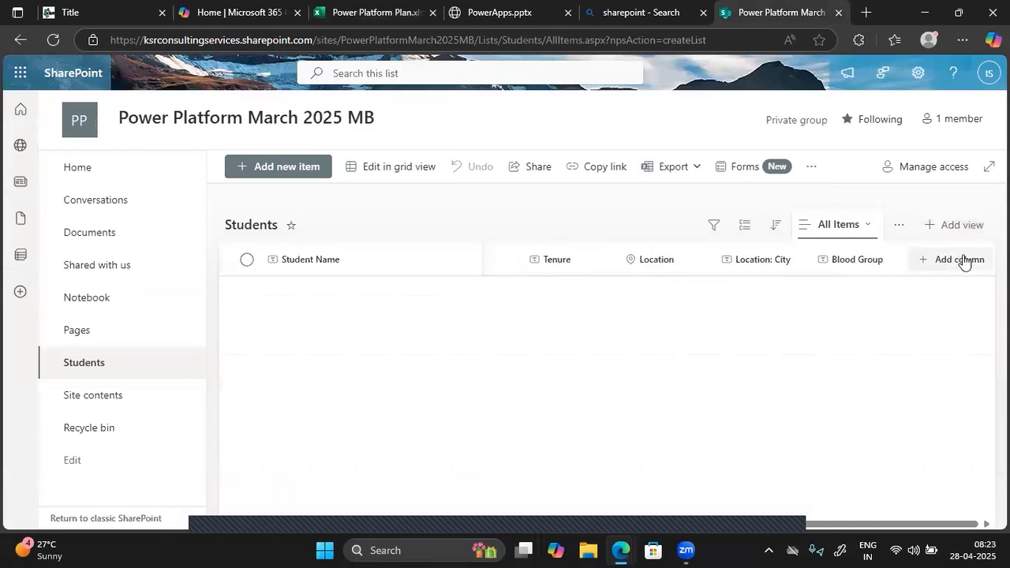
click(963, 261)
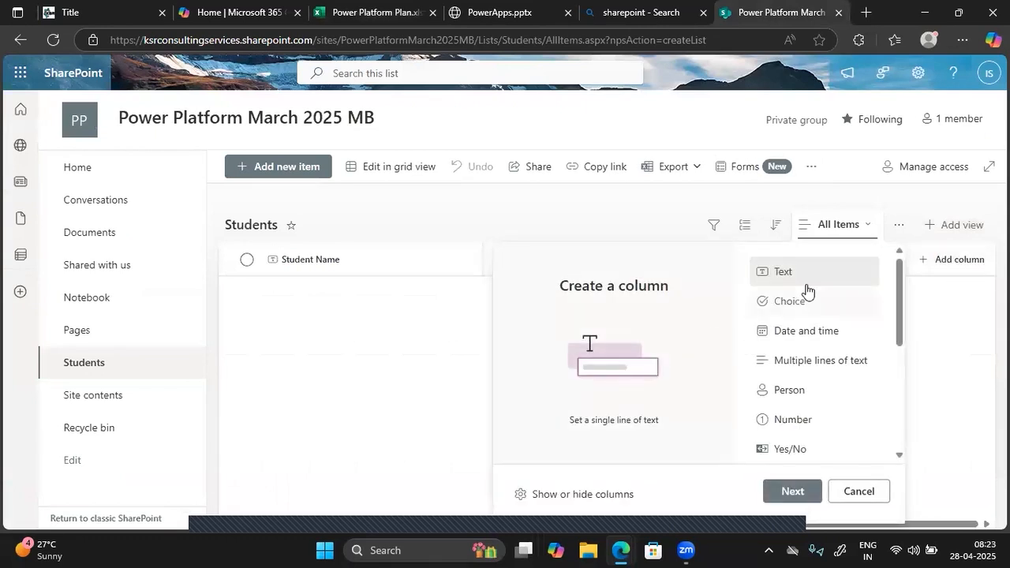
click(789, 303)
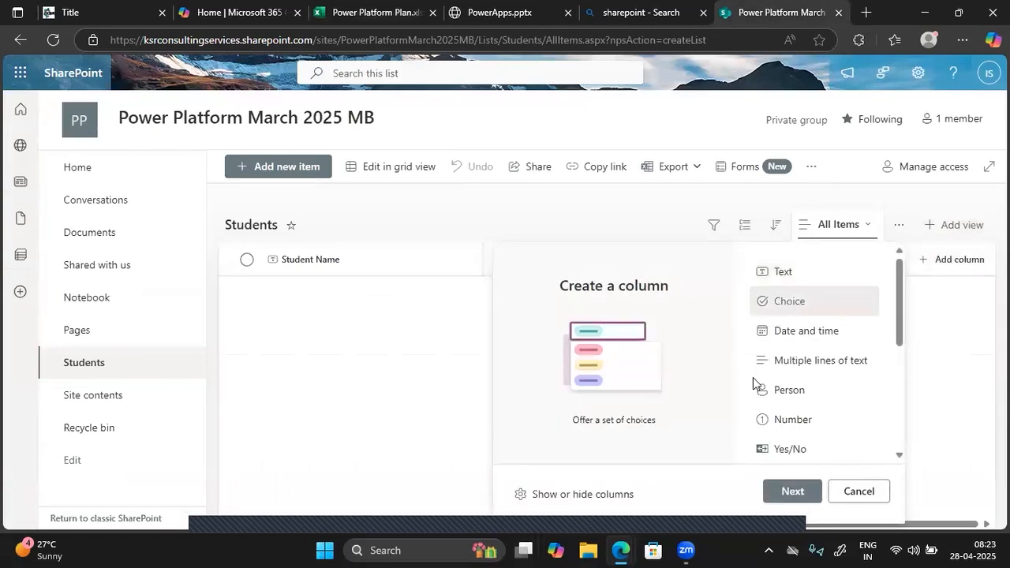
click(792, 490)
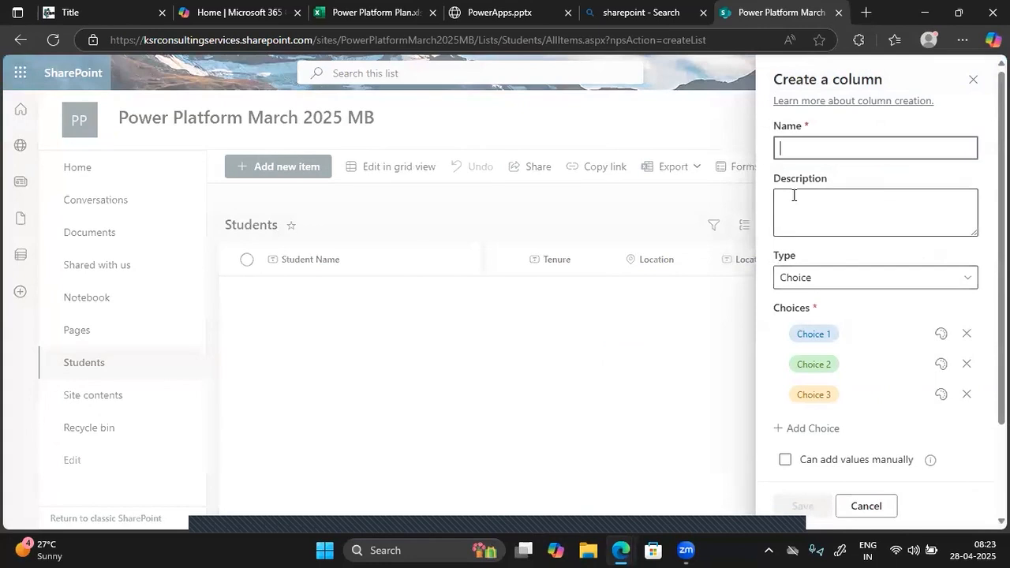
text(Payment Mode)
Set the Payment Mode column's first three choices to Bank Transfer, UPI and Credit Card/Debit Card.
click(812, 334)
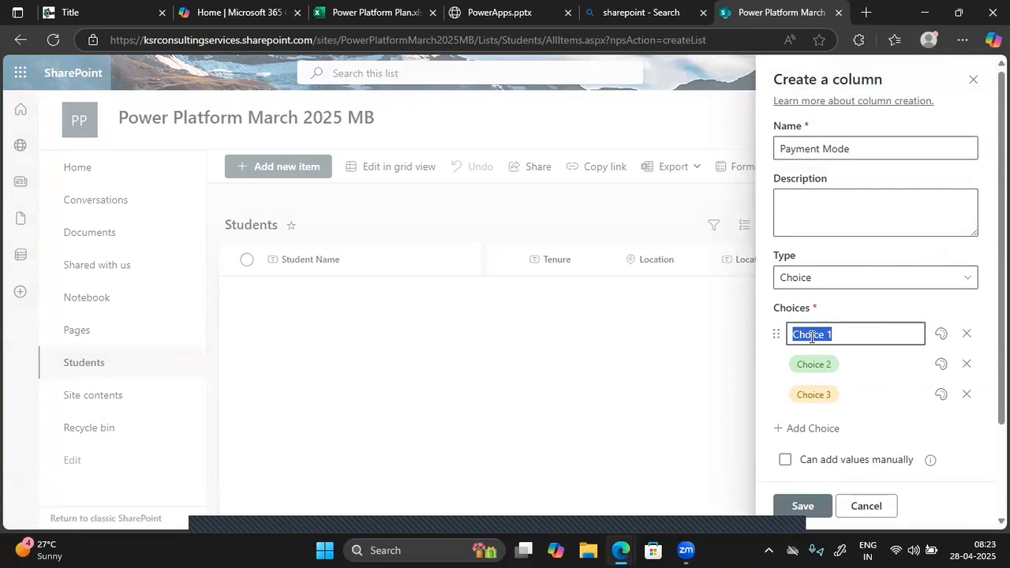
text(Bank Transfer)
key(Return)
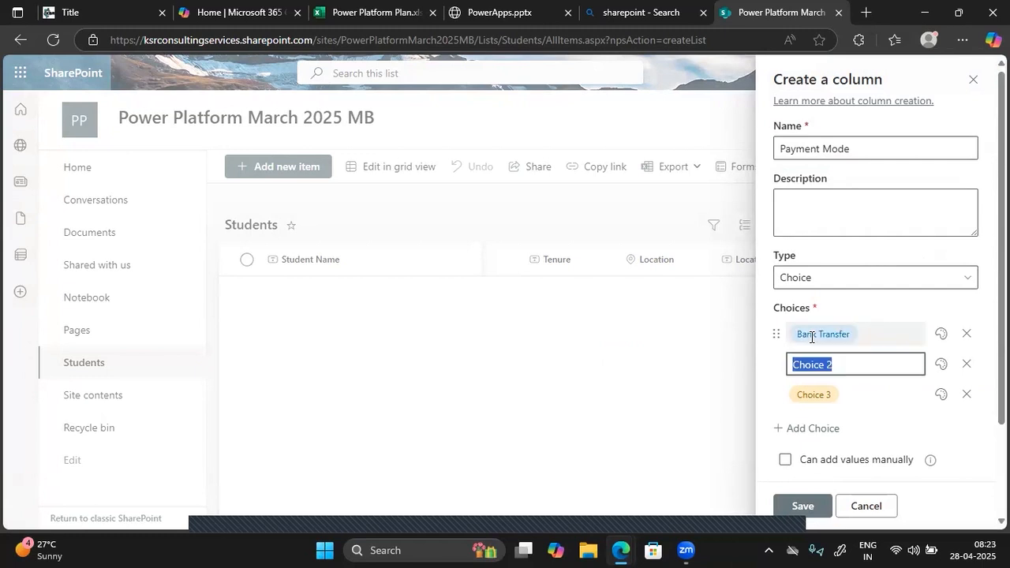
text(UPI)
key(Return)
text(Credi)
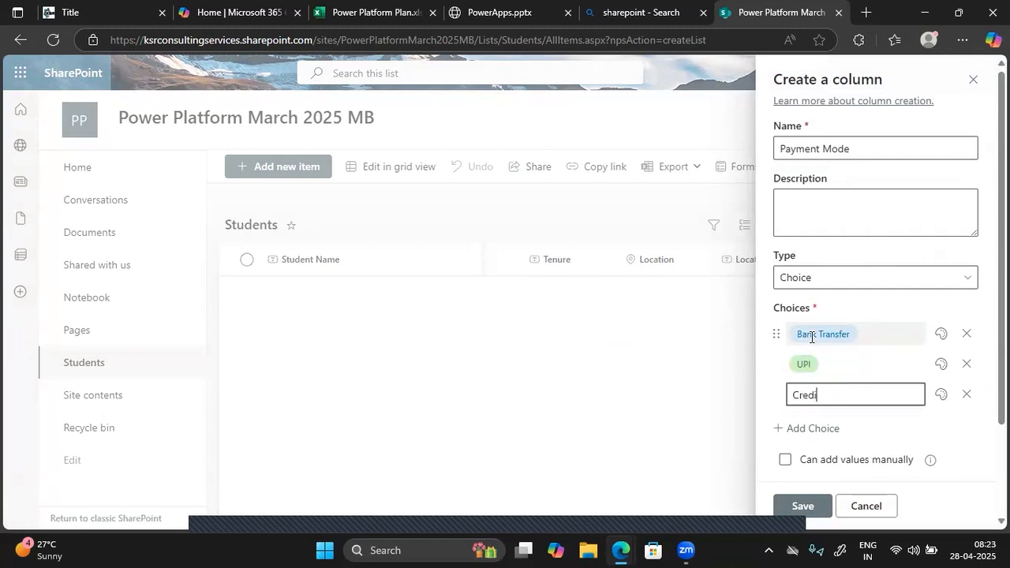
text(t Card/Debit C)
text(ard)
click(914, 433)
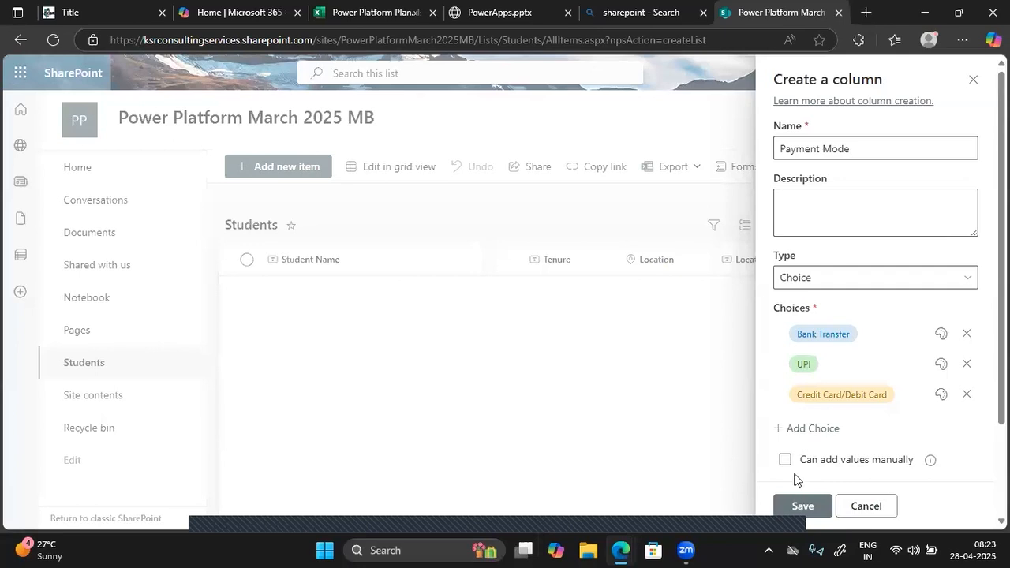
Add a fourth choice named Cash to the Payment Mode column.
click(811, 431)
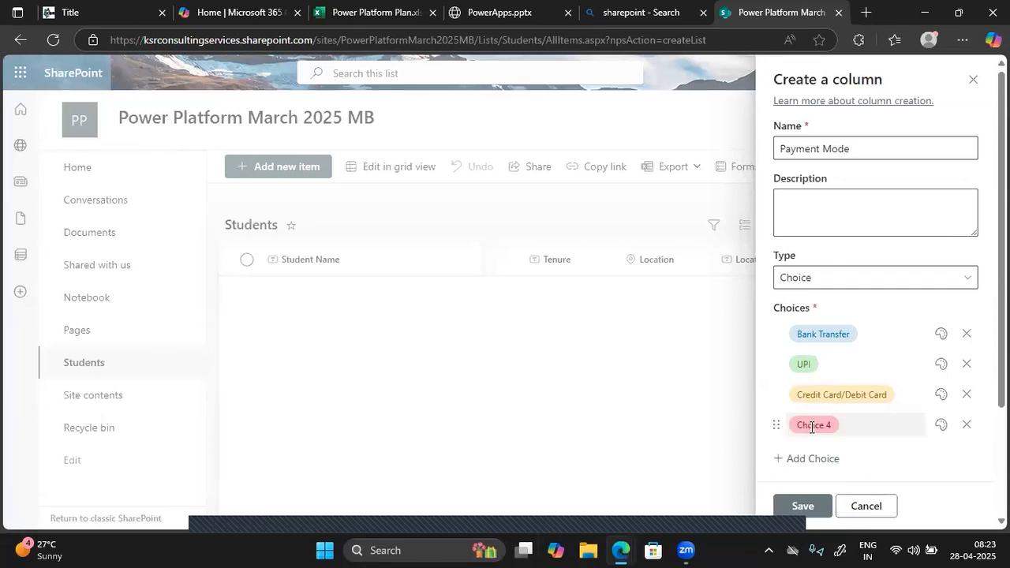
click(811, 427)
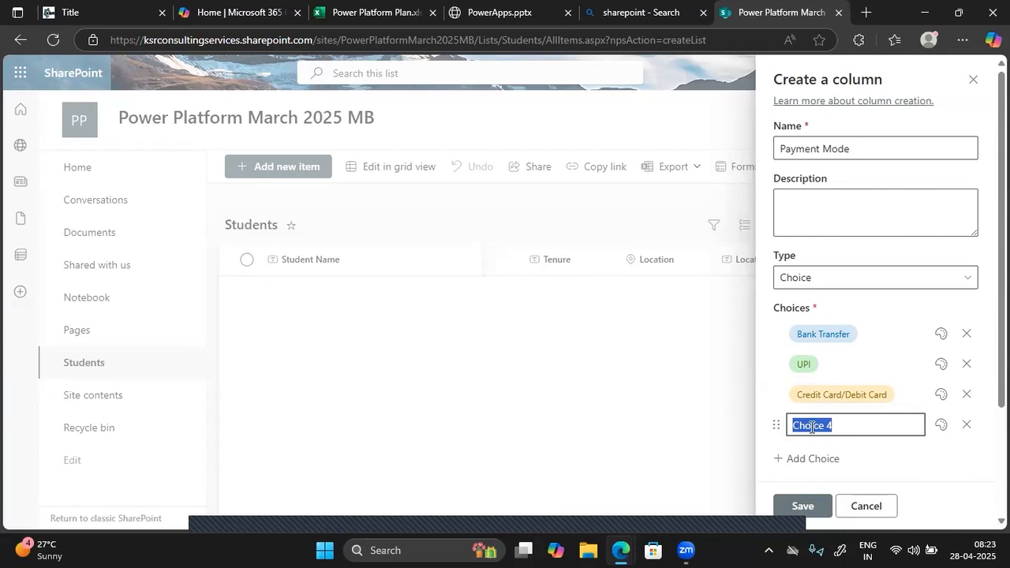
text(Cash)
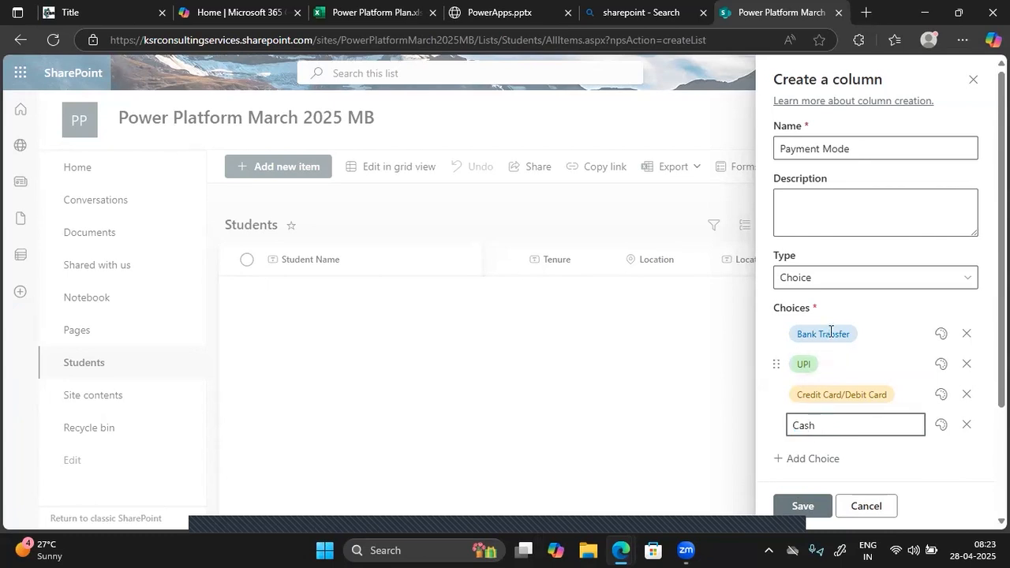
Rename the Bank Transfer choice to IMPS/RTGS/NEFT and save the Payment Mode column.
click(831, 332)
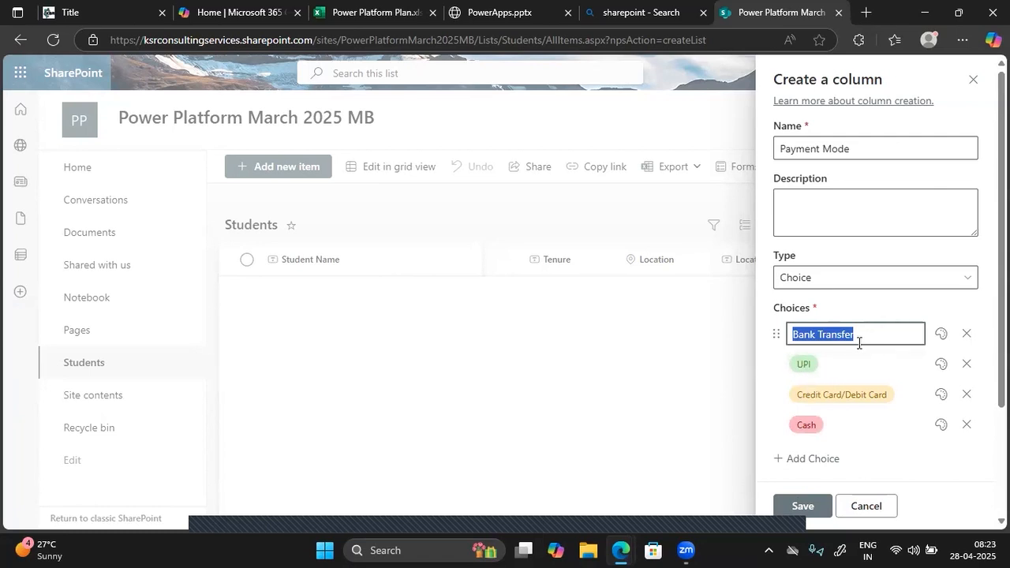
click(823, 332)
double_click(823, 331)
triple_click(822, 331)
text(IMPS/)
text(R)
text(RTGS)
text(/)
text(NEFT)
key(Return)
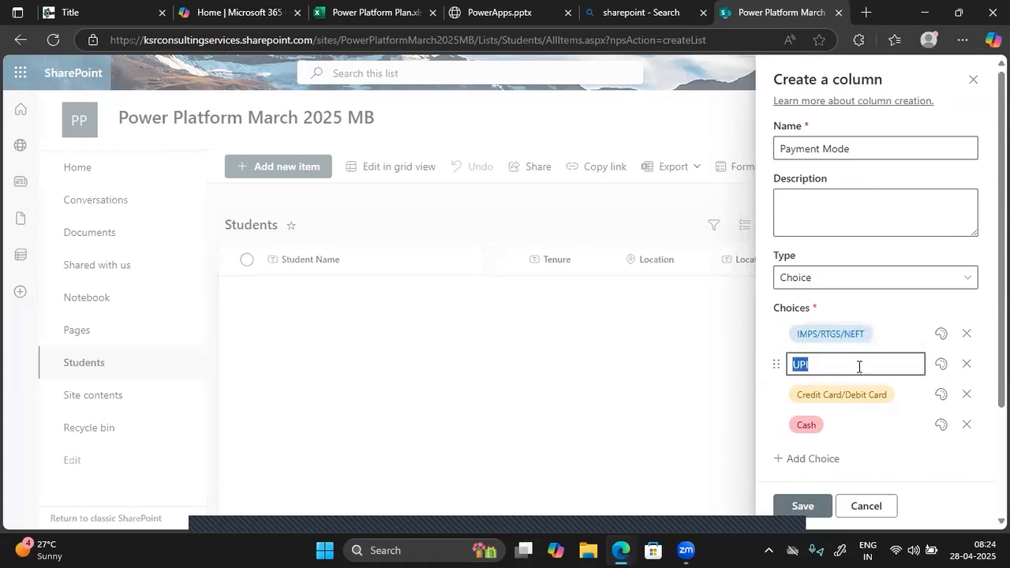
click(931, 300)
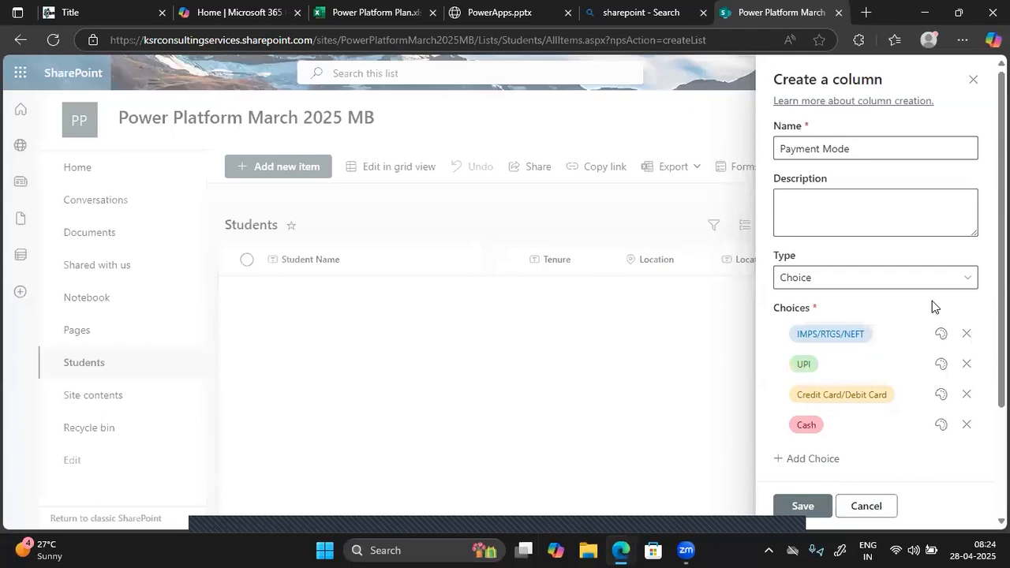
click(805, 364)
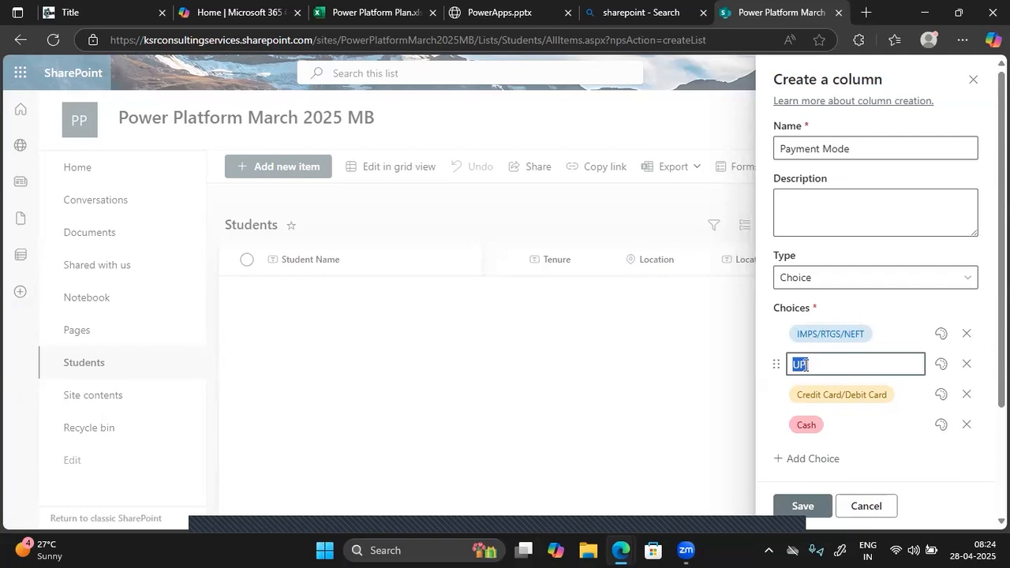
click(804, 509)
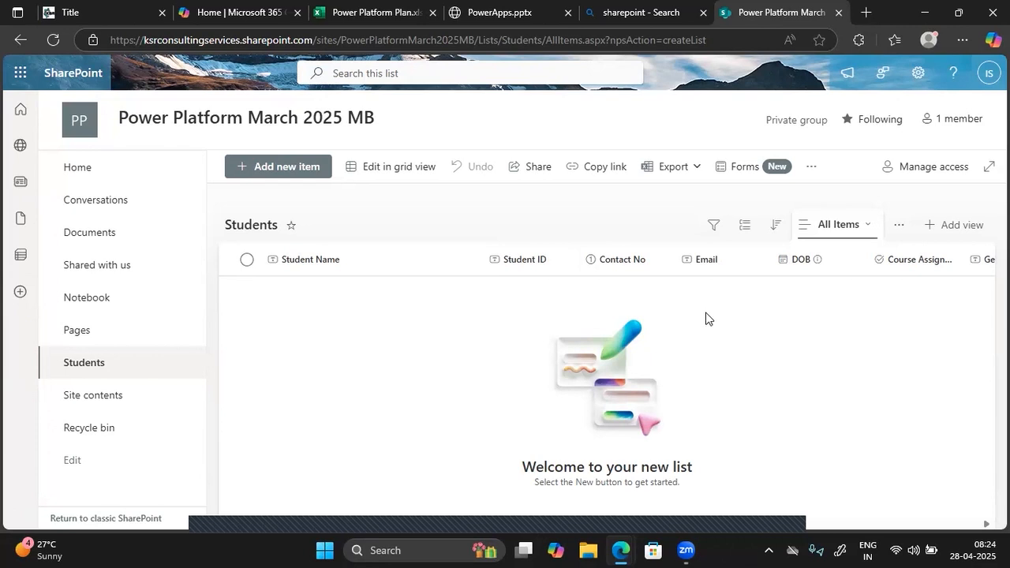
Open make.powerapps.com in a new browser tab and bring up the options for a new app on its Apps page.
click(865, 14)
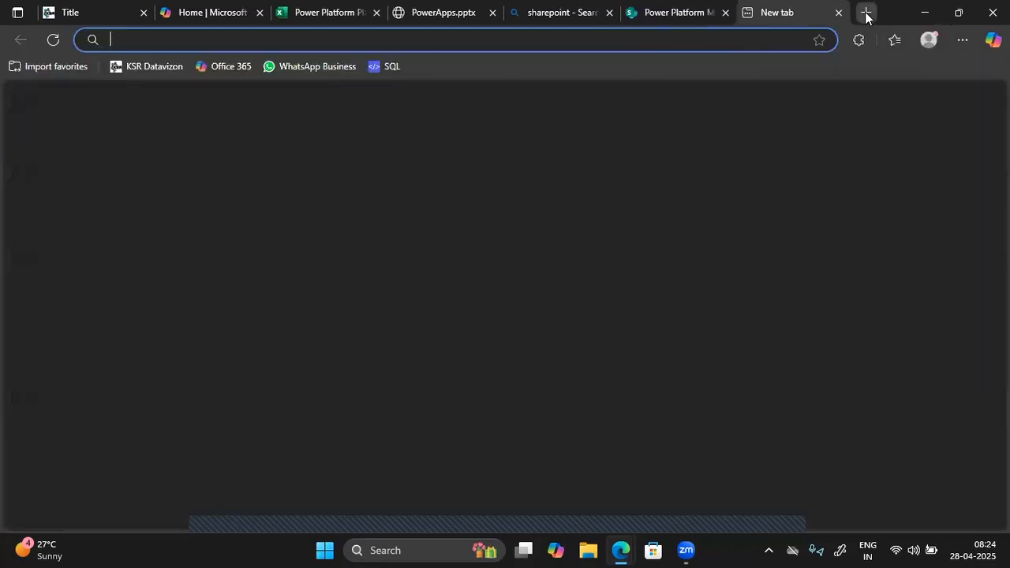
click(645, 46)
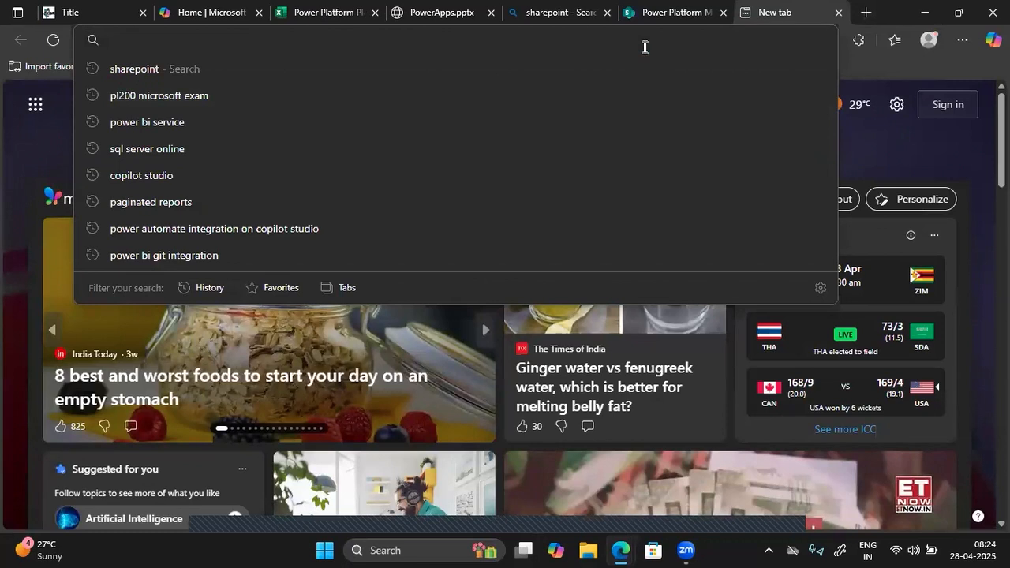
text(make.)
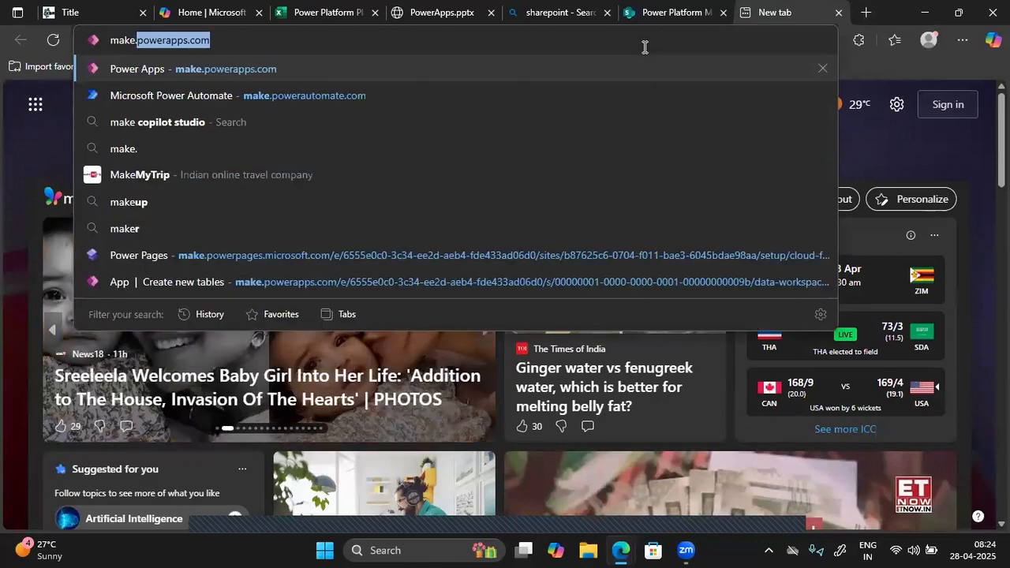
text(powerapps.com)
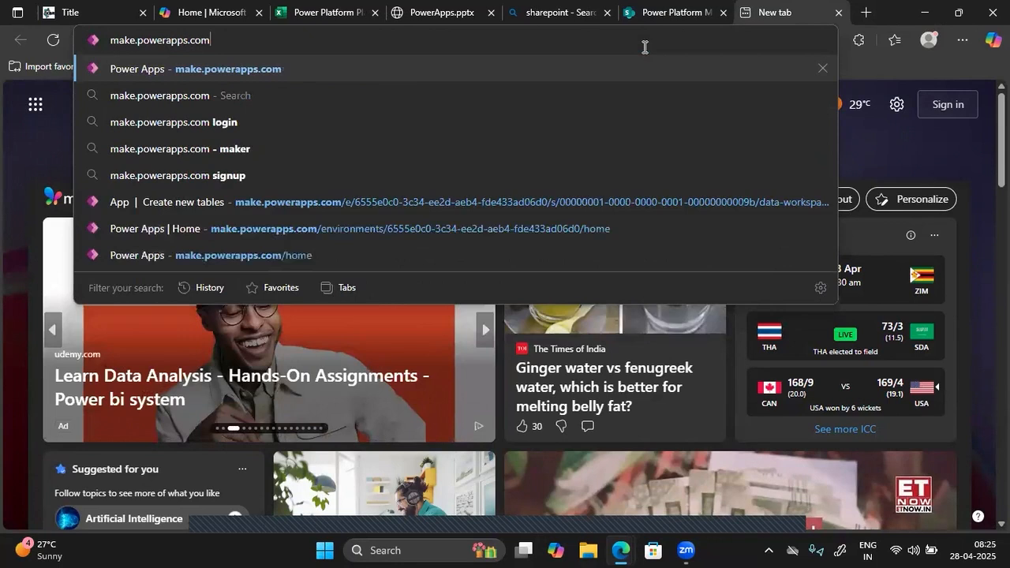
key(Return)
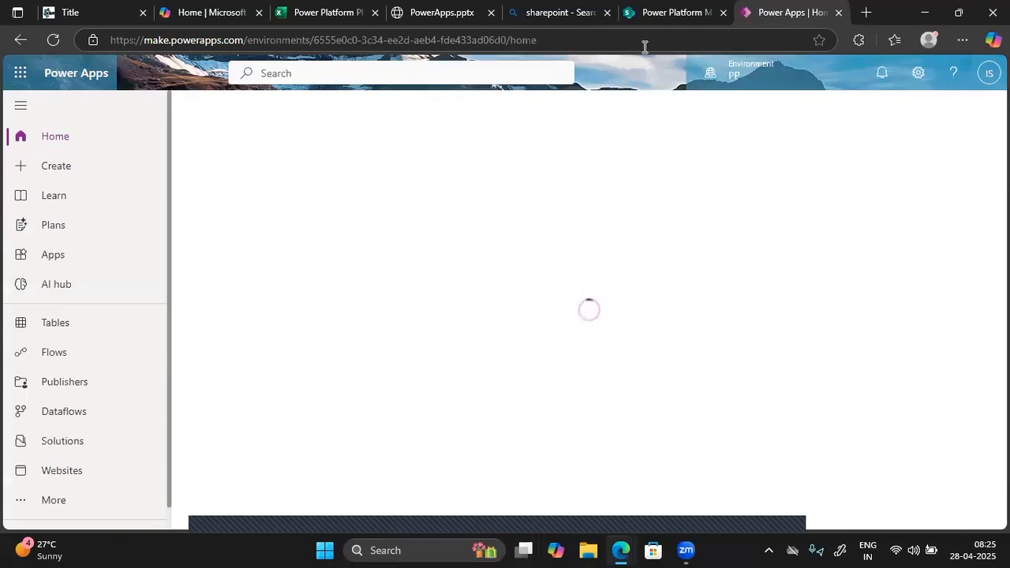
click(63, 257)
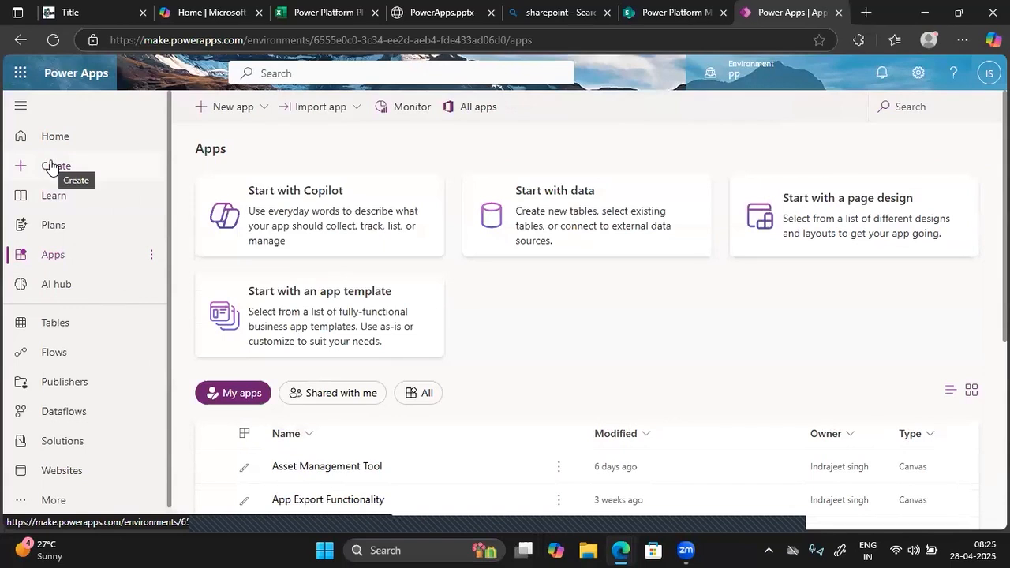
click(229, 108)
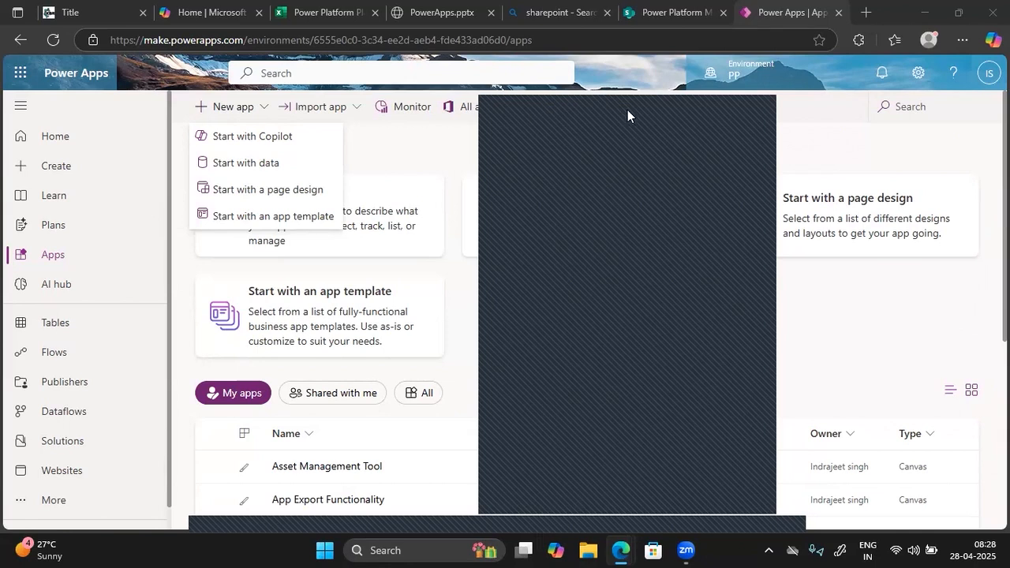
drag(627, 116, 711, 77)
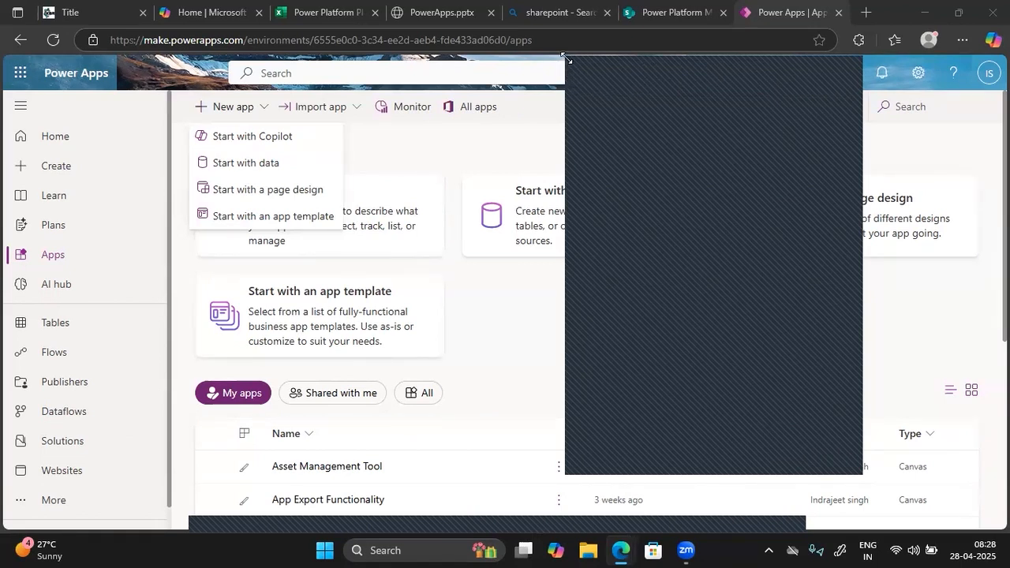
drag(567, 58, 577, 8)
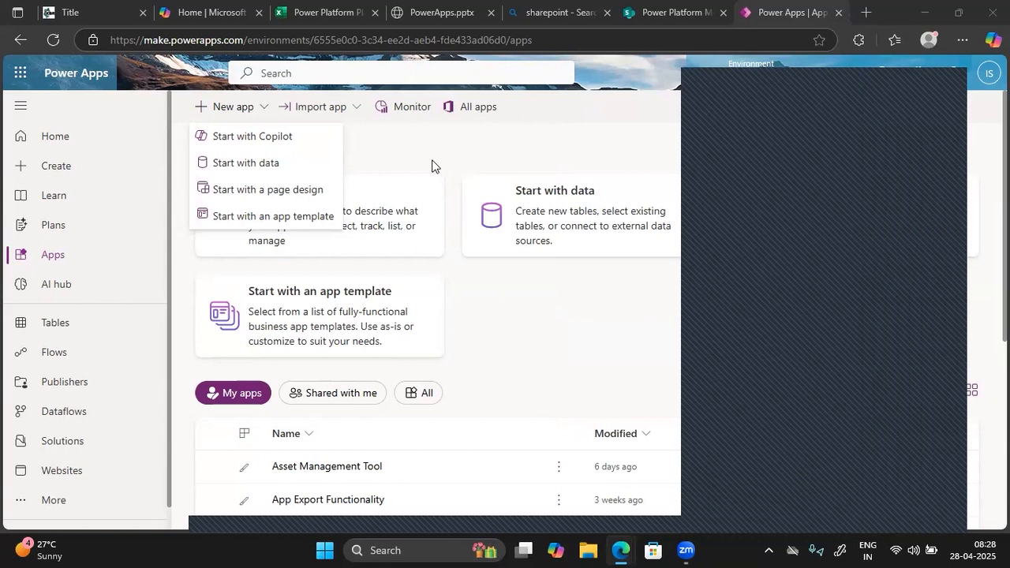
Create a new app from a blank canvas using the Responsive size.
click(381, 173)
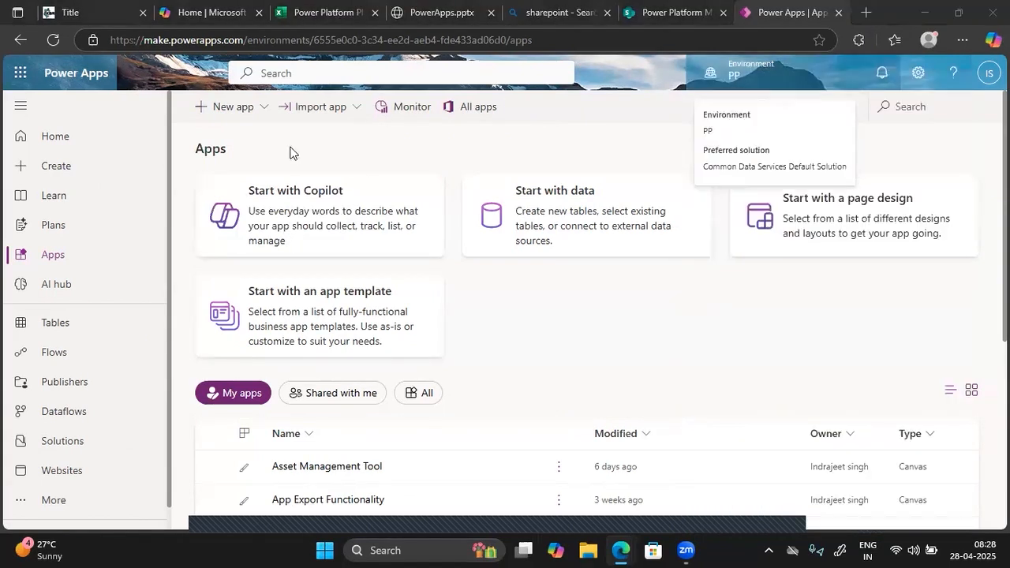
click(60, 180)
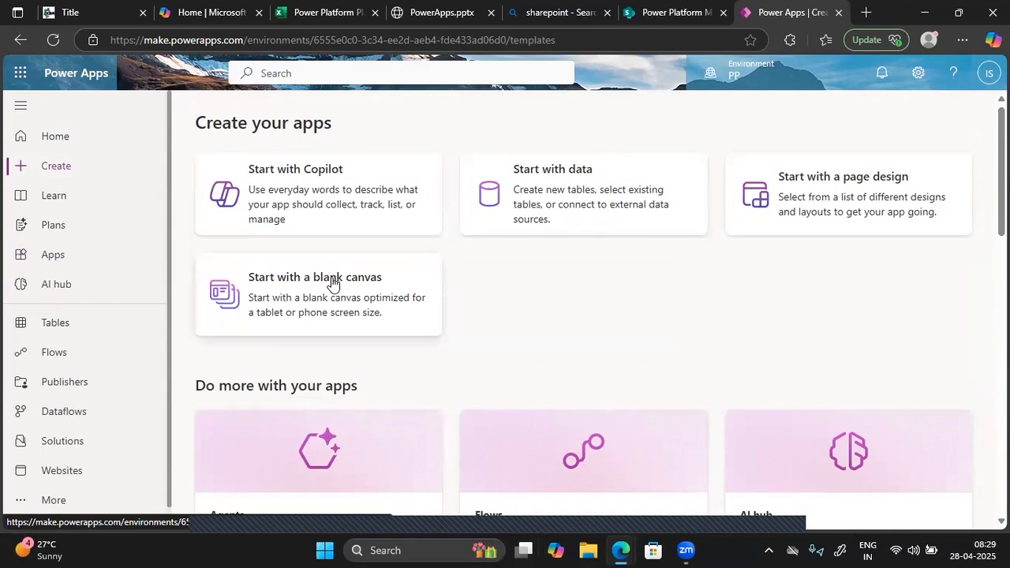
click(302, 304)
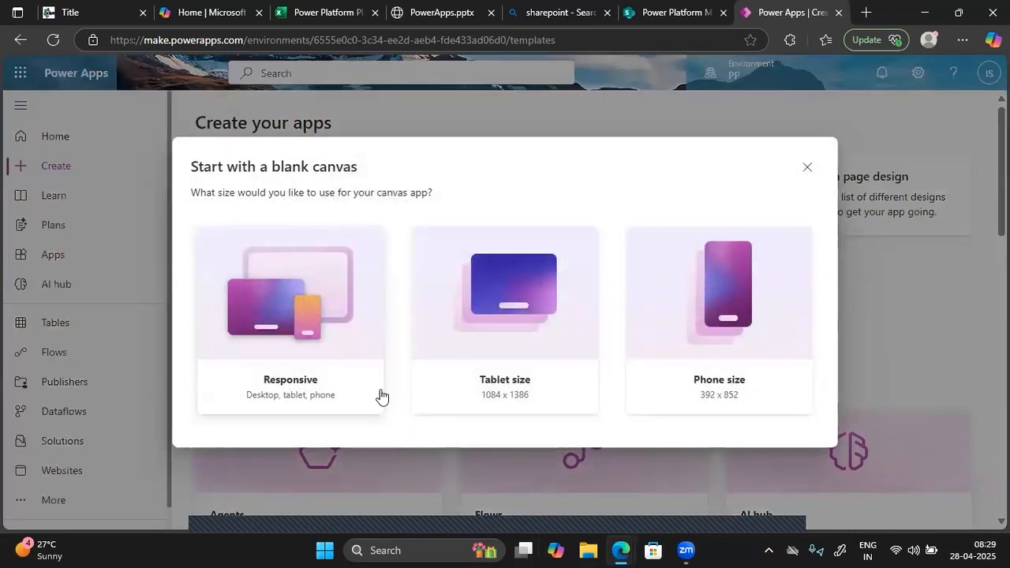
click(266, 325)
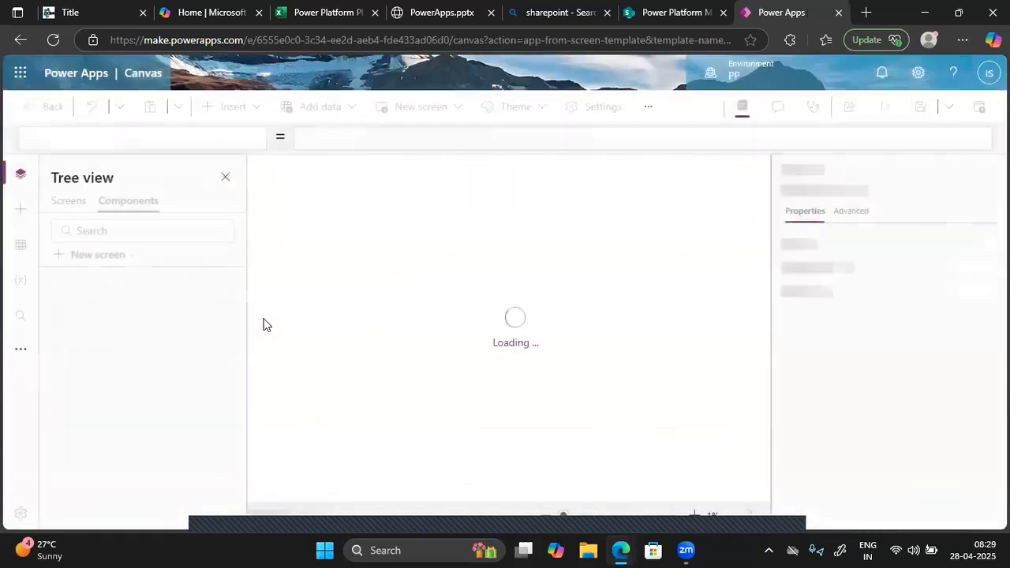
Check which environment the new app uses and skip the Power Apps Studio welcome dialog.
click(731, 85)
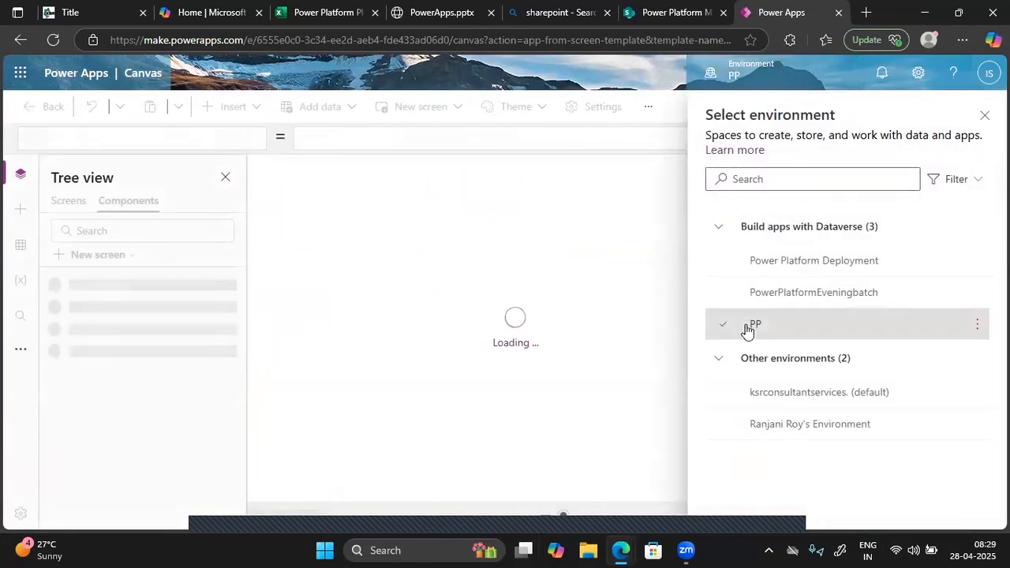
mouse_move(747, 329)
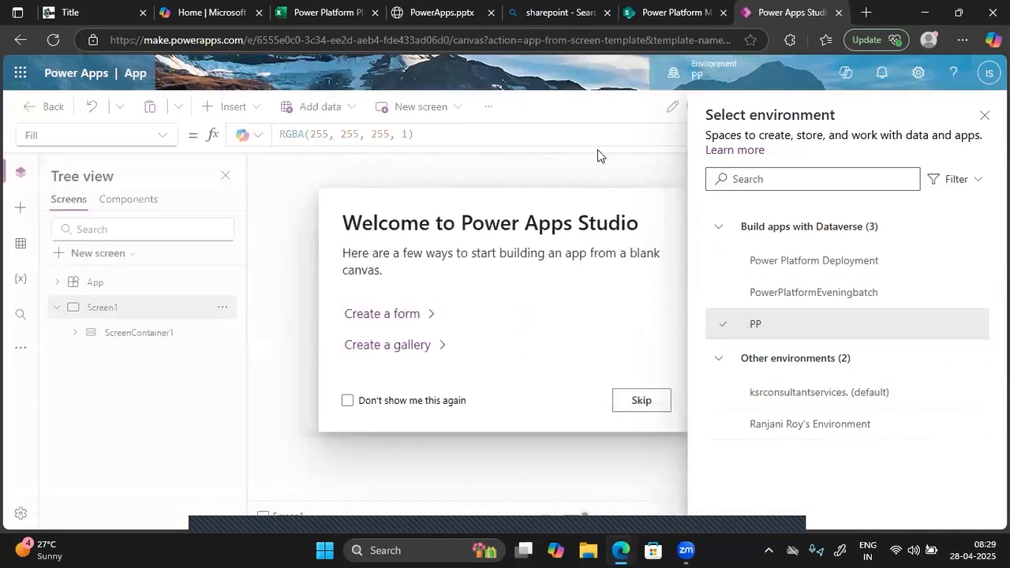
click(978, 117)
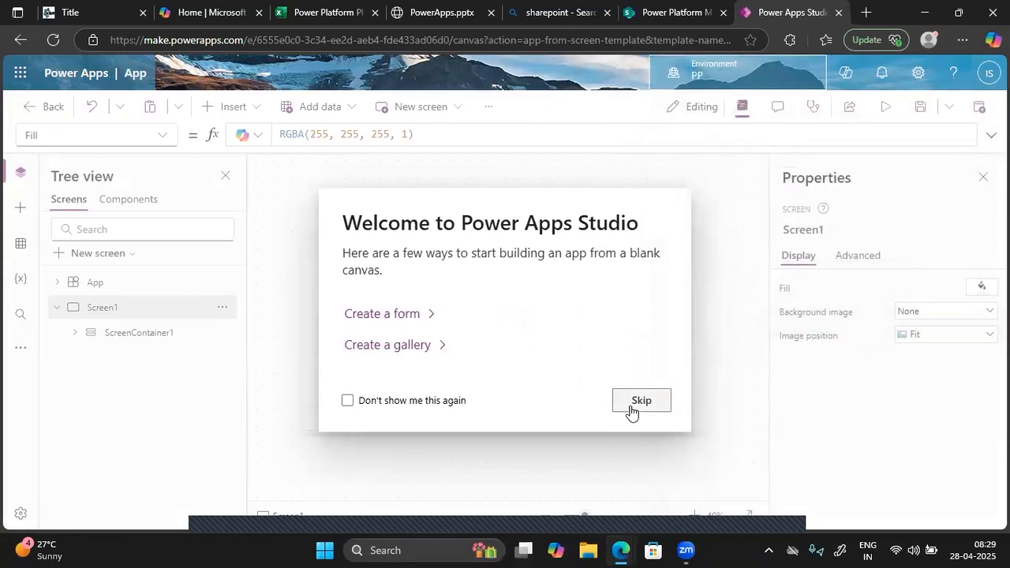
click(641, 401)
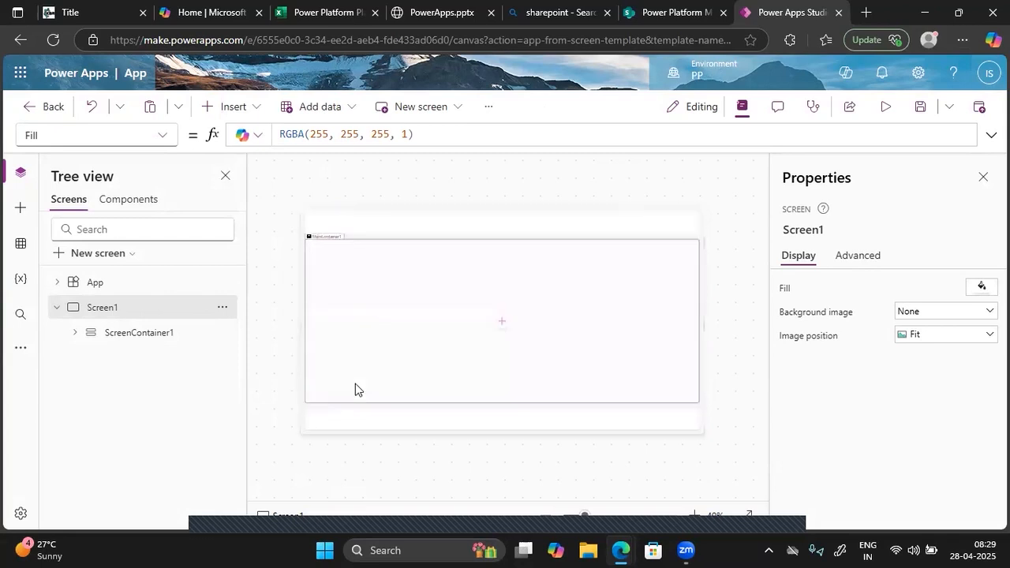
Expand ScreenContainer1 and examine the areas covered by its header, main and footer containers.
click(124, 335)
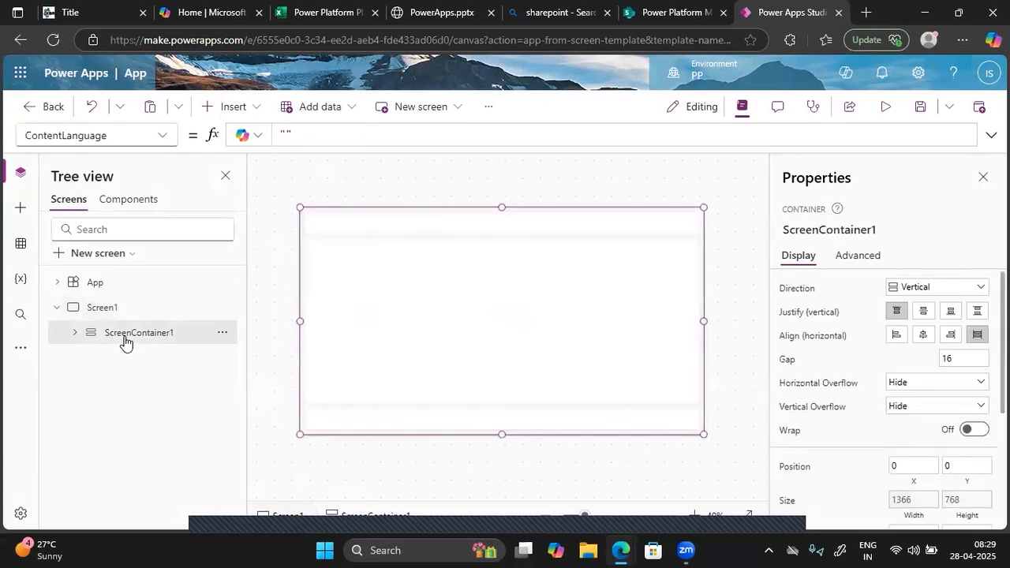
click(73, 333)
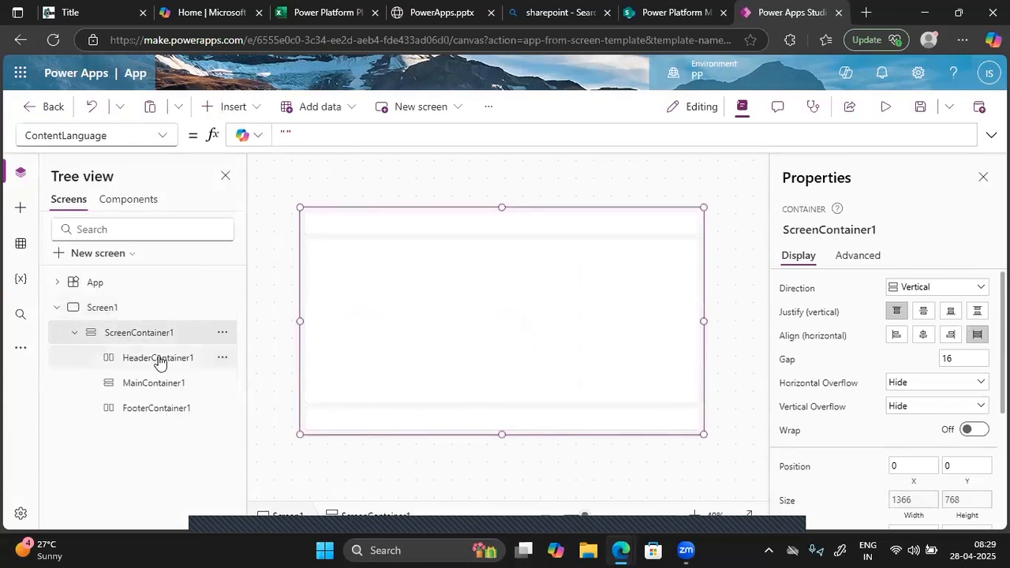
click(158, 361)
click(137, 386)
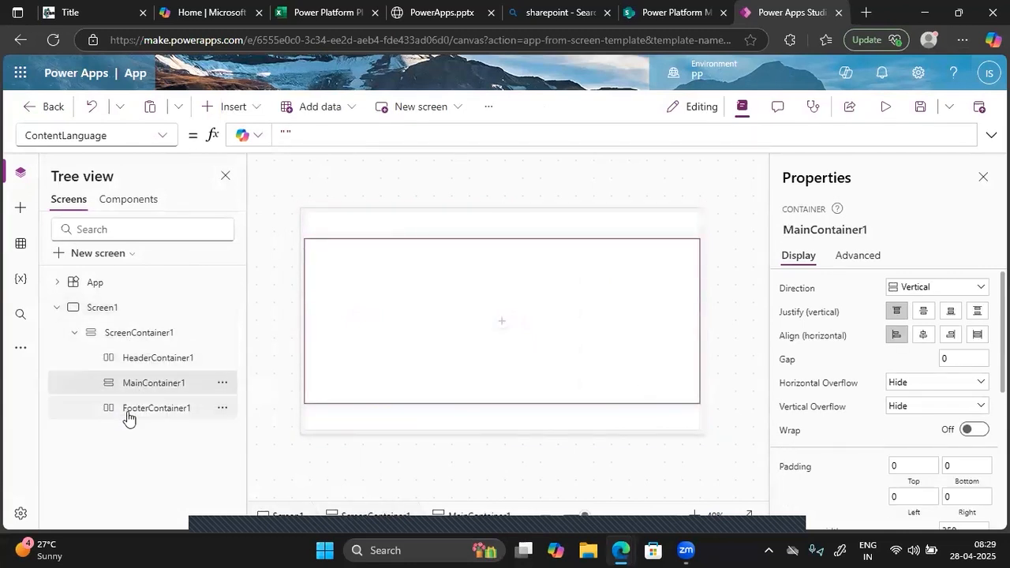
click(128, 412)
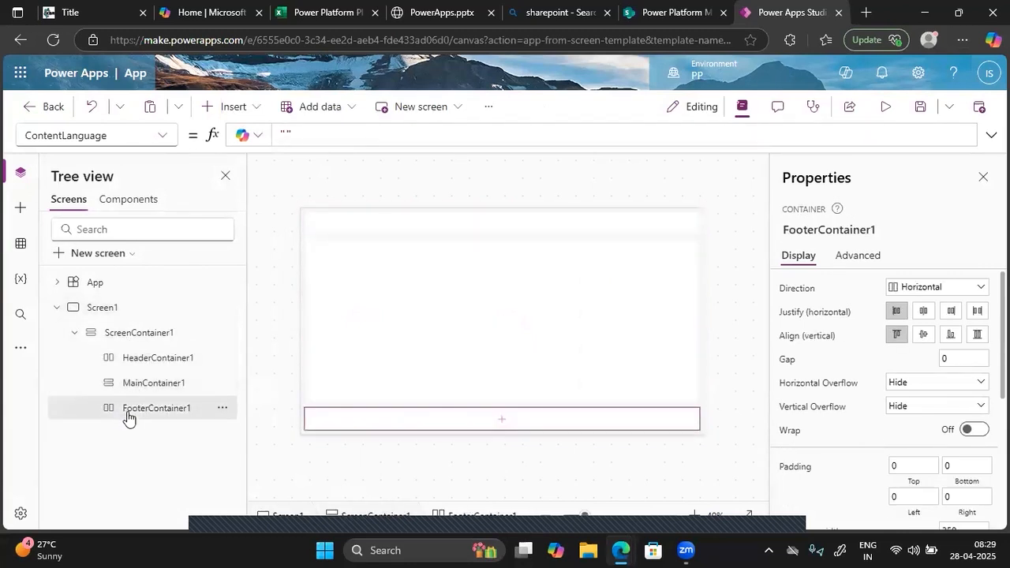
click(145, 361)
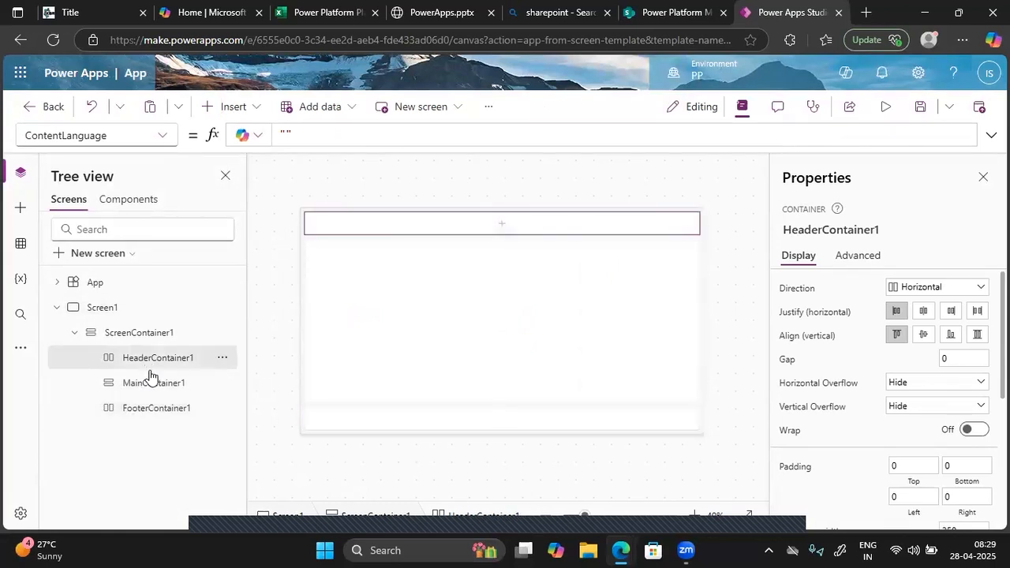
click(150, 387)
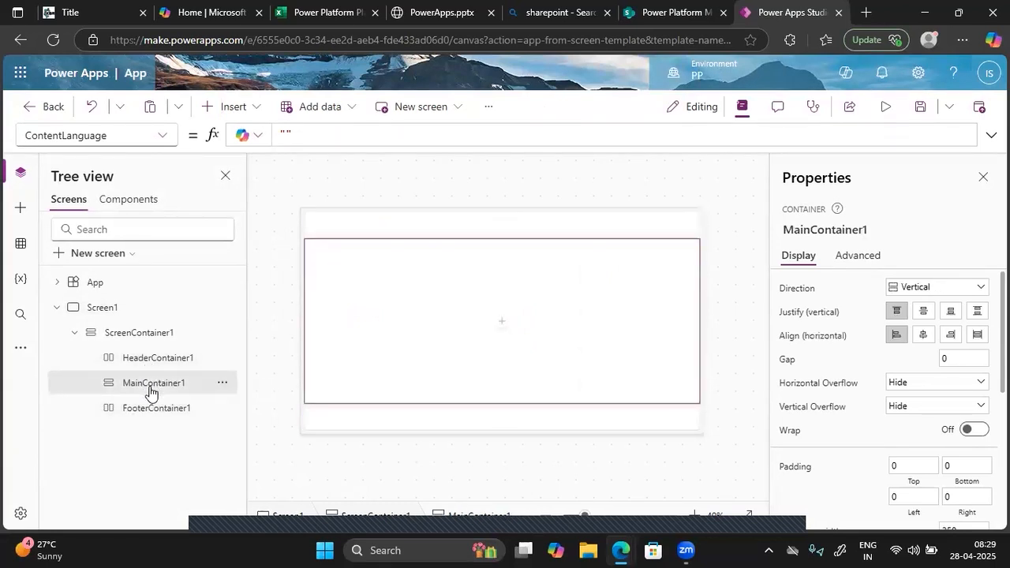
click(146, 414)
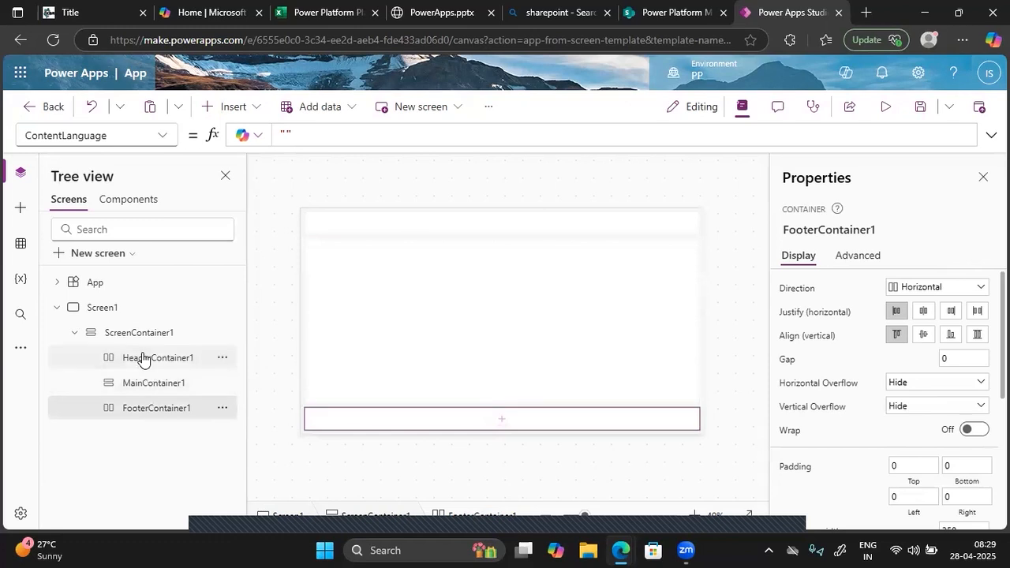
Insert a text label into HeaderContainer1.
click(142, 357)
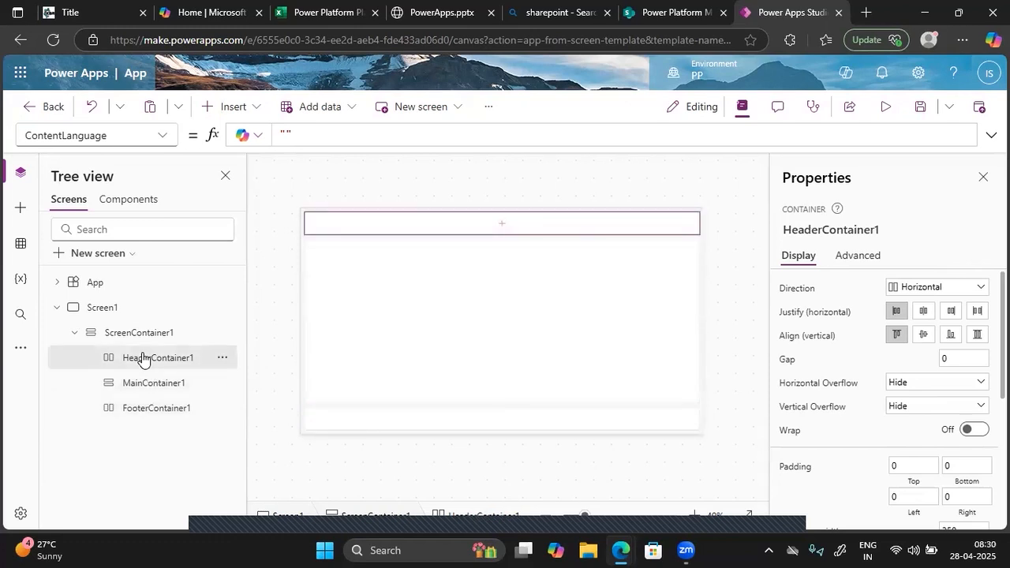
click(501, 227)
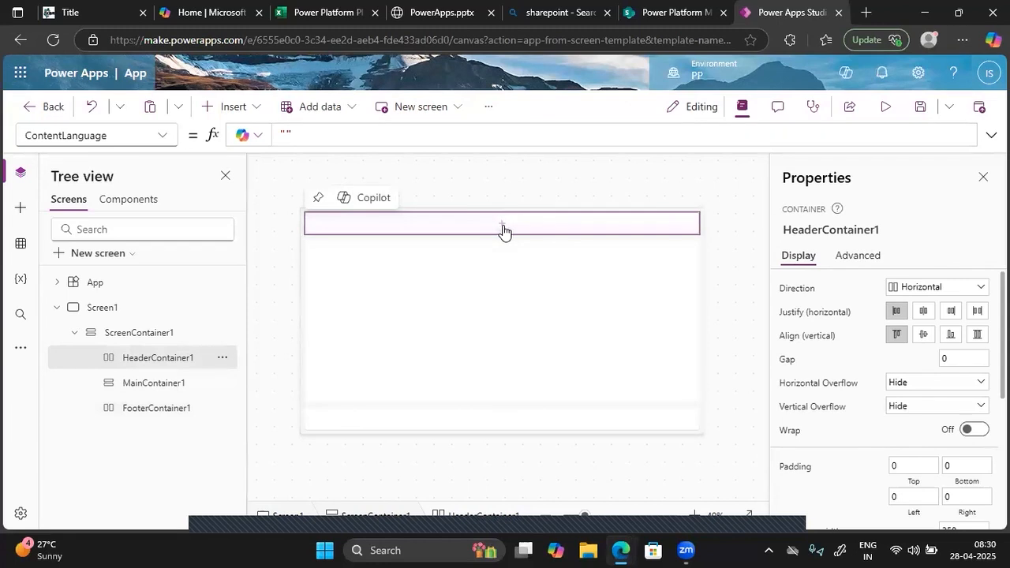
click(502, 225)
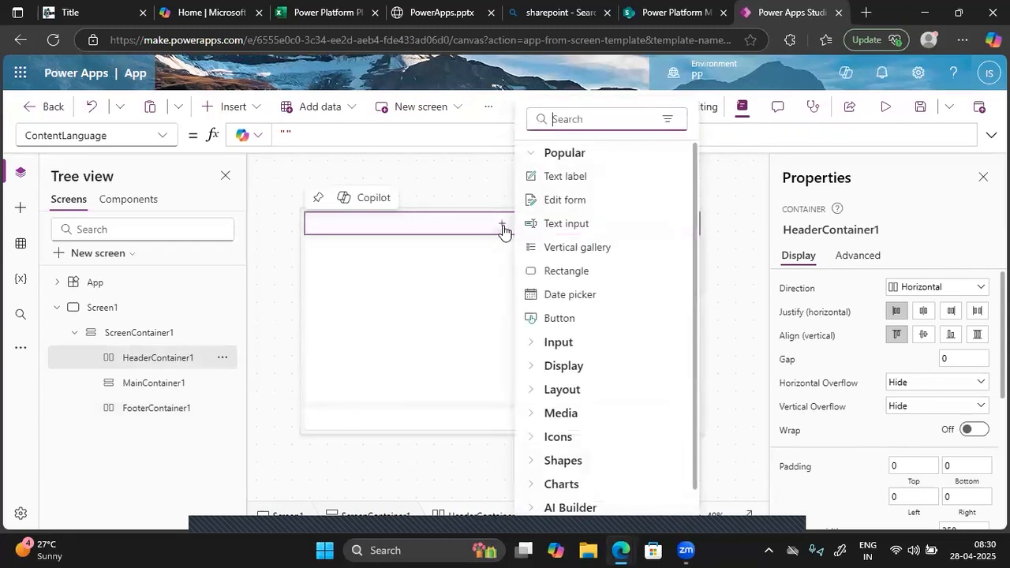
click(575, 175)
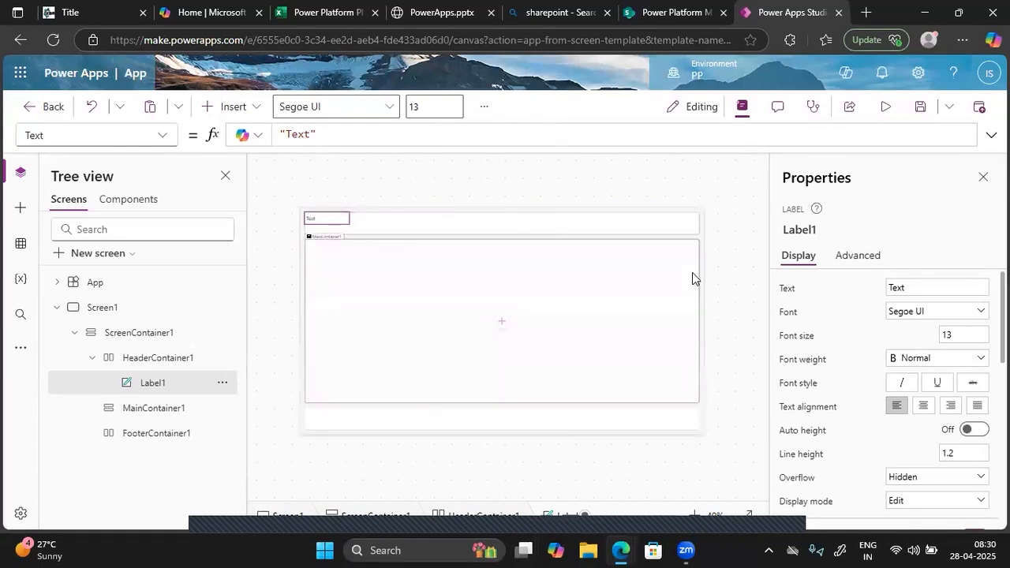
Replace the header label's text with "Student Management Portal".
click(323, 225)
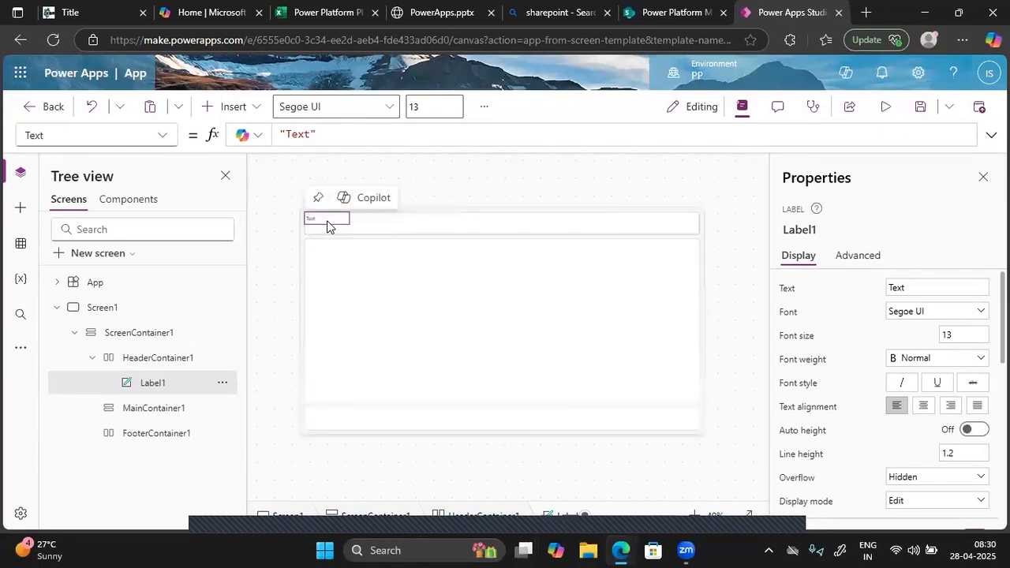
double_click(327, 226)
click(397, 227)
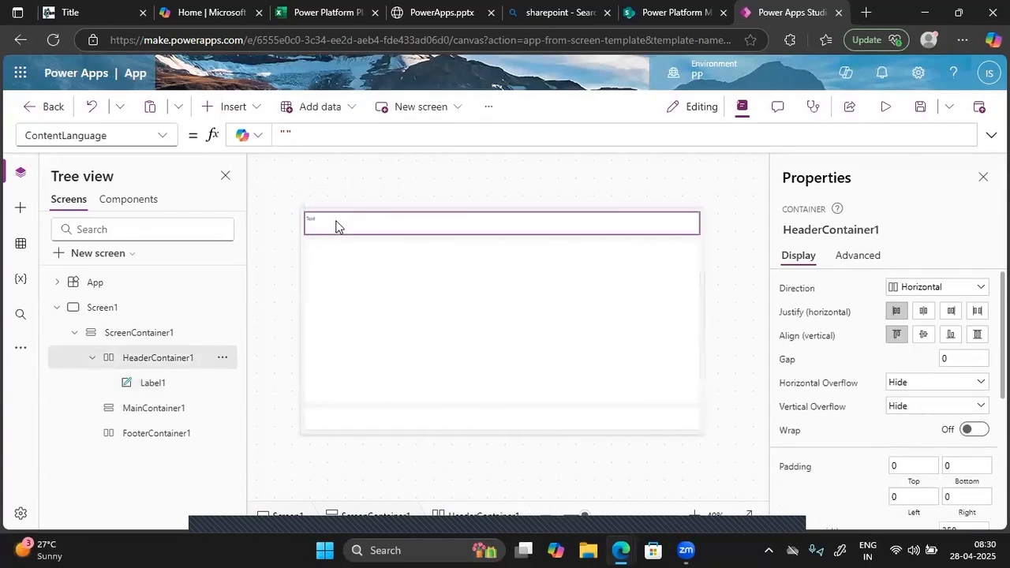
click(323, 225)
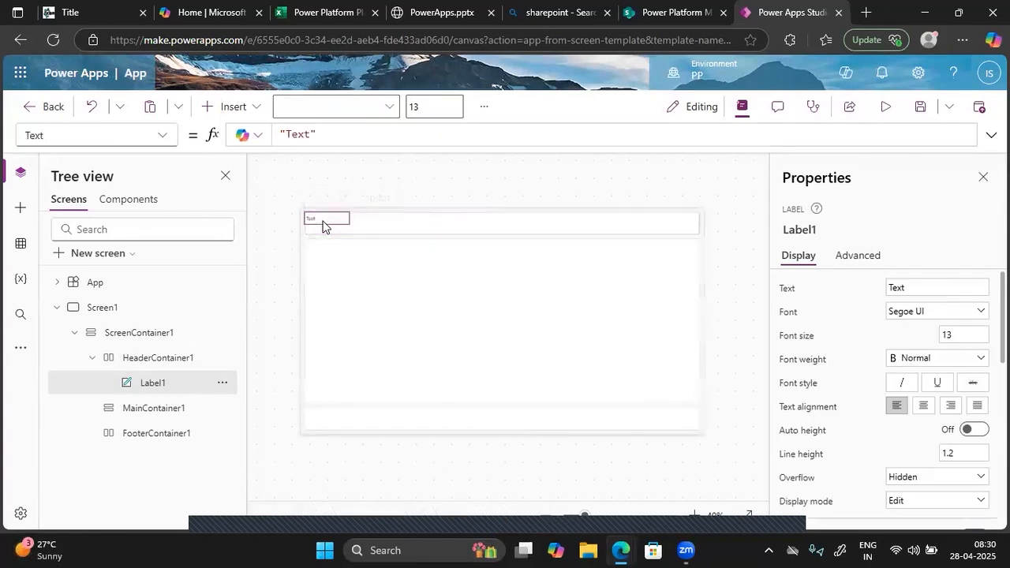
double_click(299, 134)
key(BackSpace)
text(Student )
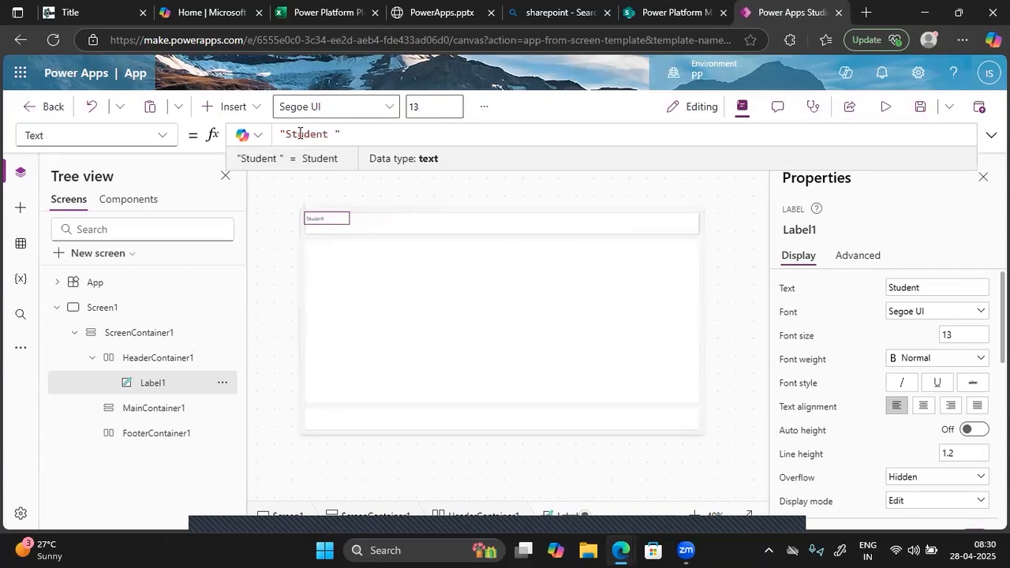
text(Manage)
text(mnt)
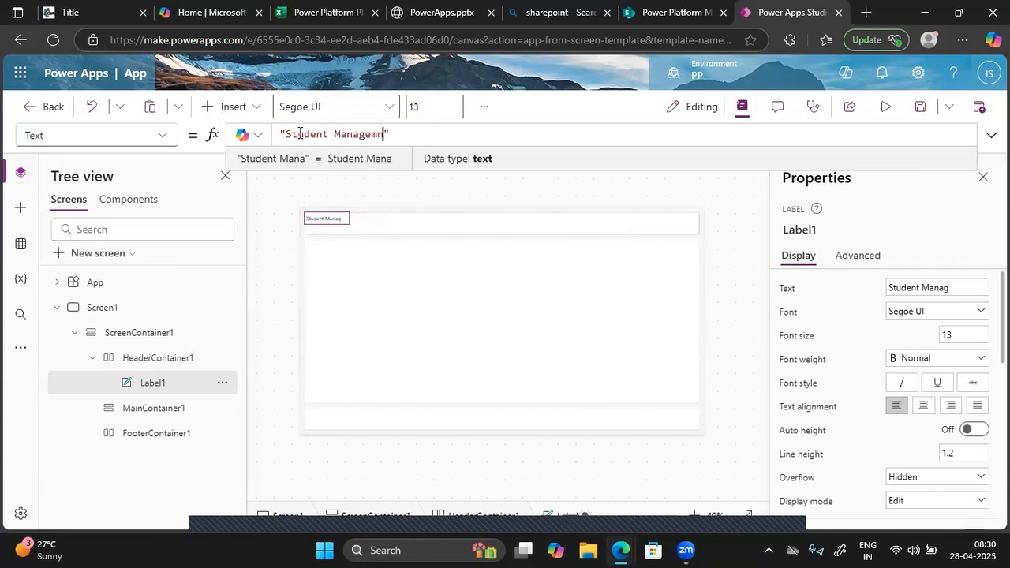
key(BackSpace)
key(BackSpace)
key(BackSpace)
key(BackSpace)
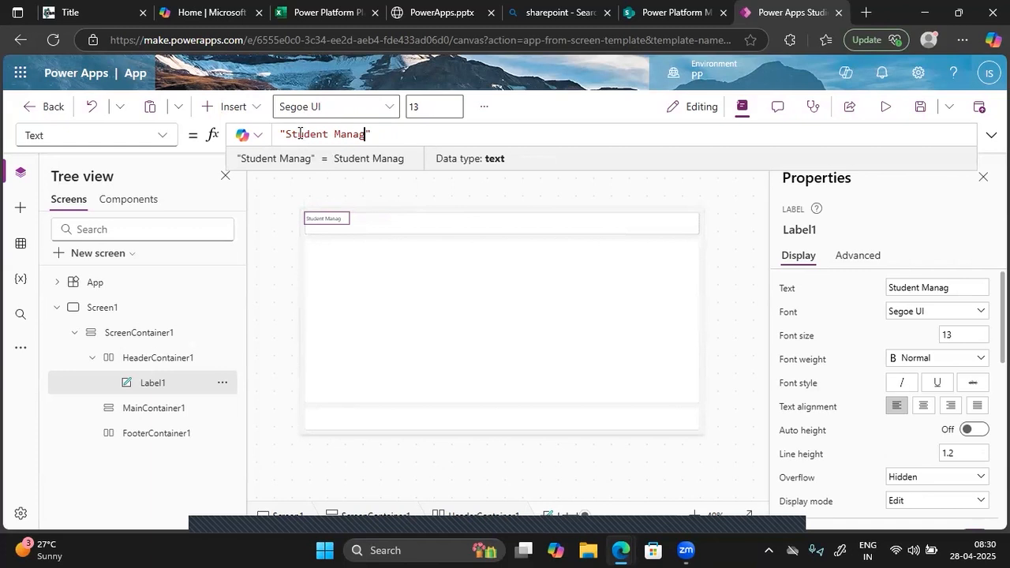
text(mwn)
key(BackSpace)
key(BackSpace)
text(ent)
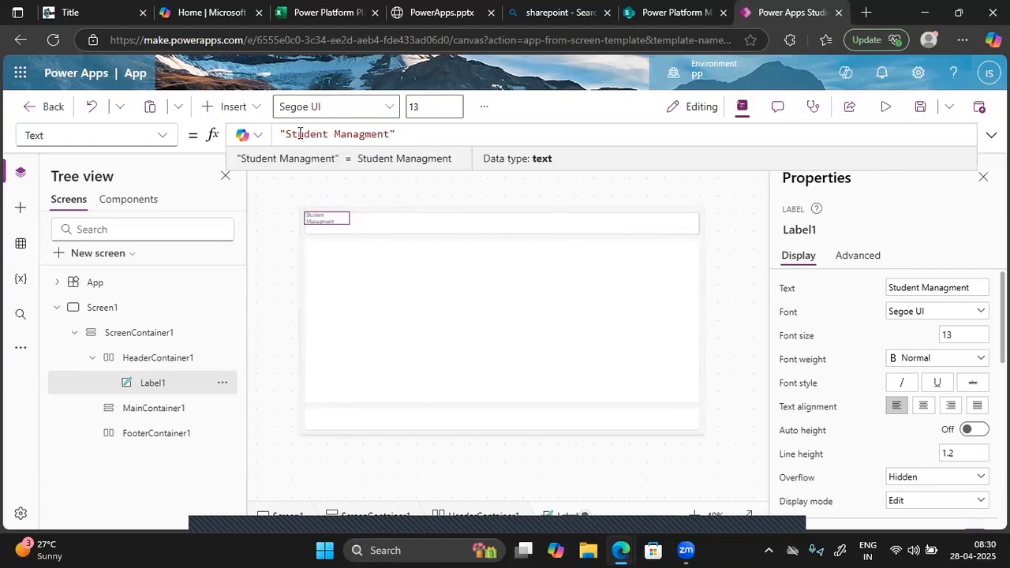
double_click(363, 134)
click(363, 134)
text(e)
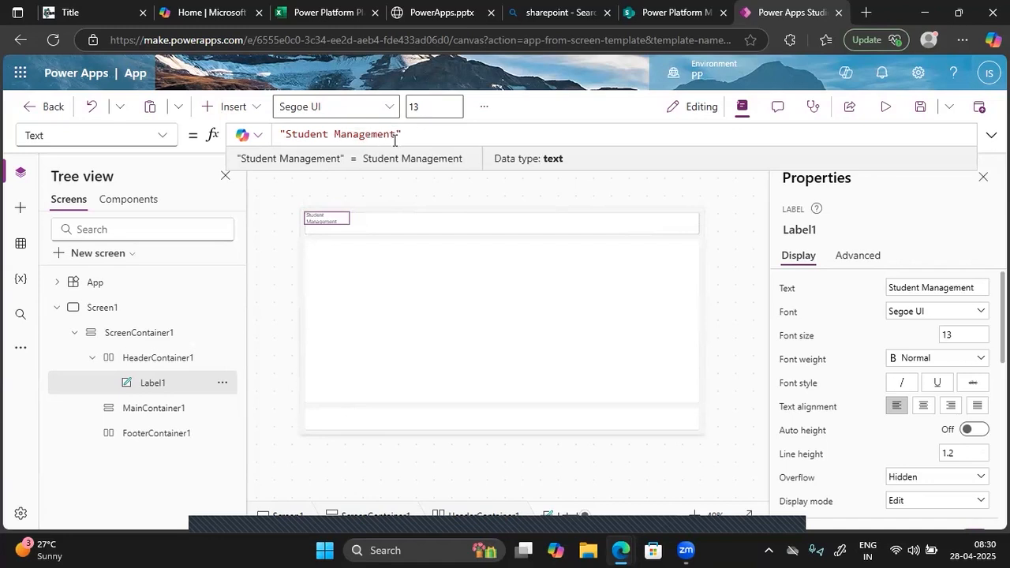
double_click(396, 134)
click(396, 134)
text(Portal)
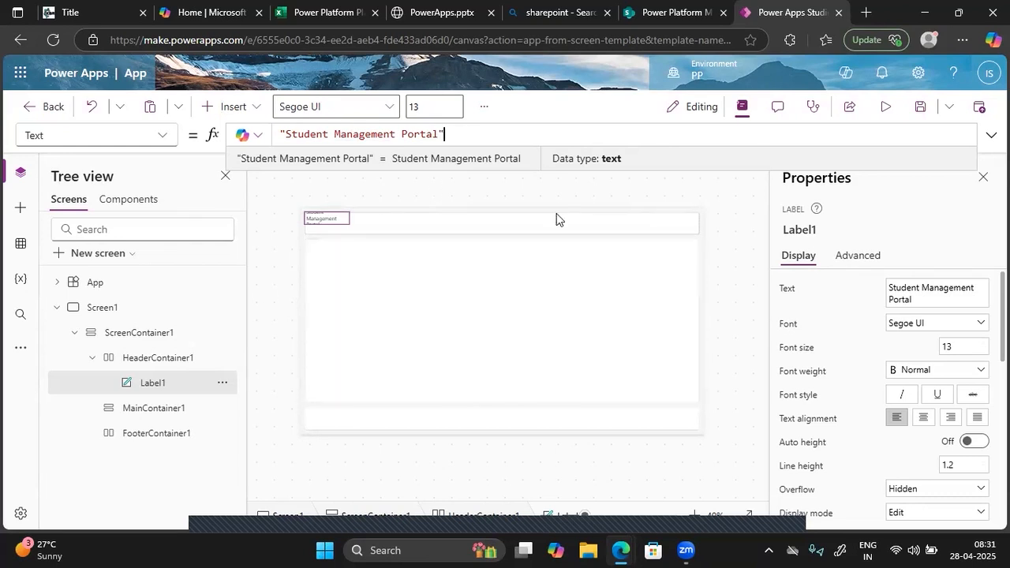
Try the Set by container and Center alignments for the header label, and set its alignment in the container to End.
click(322, 225)
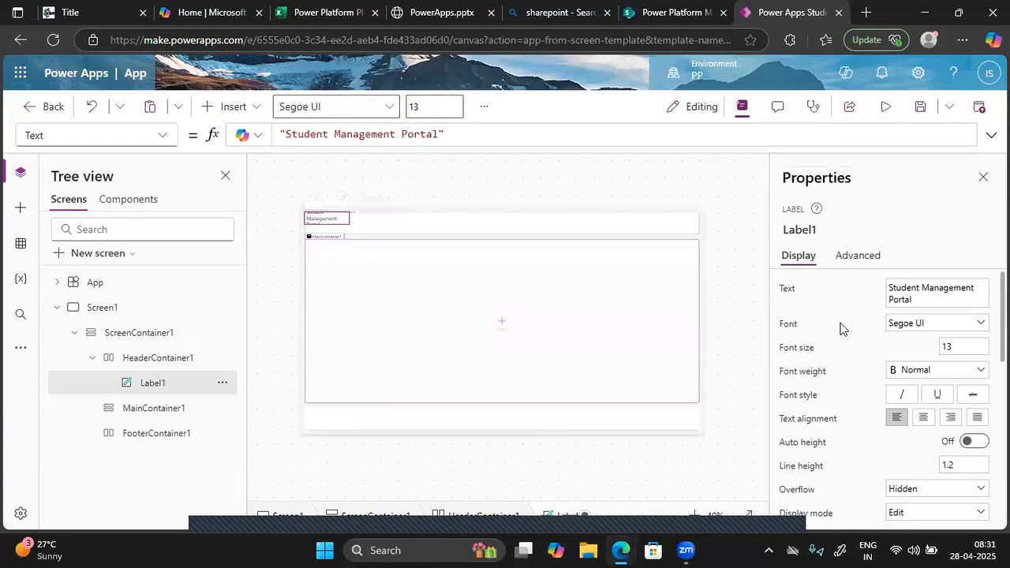
scroll(878, 414, down, 3)
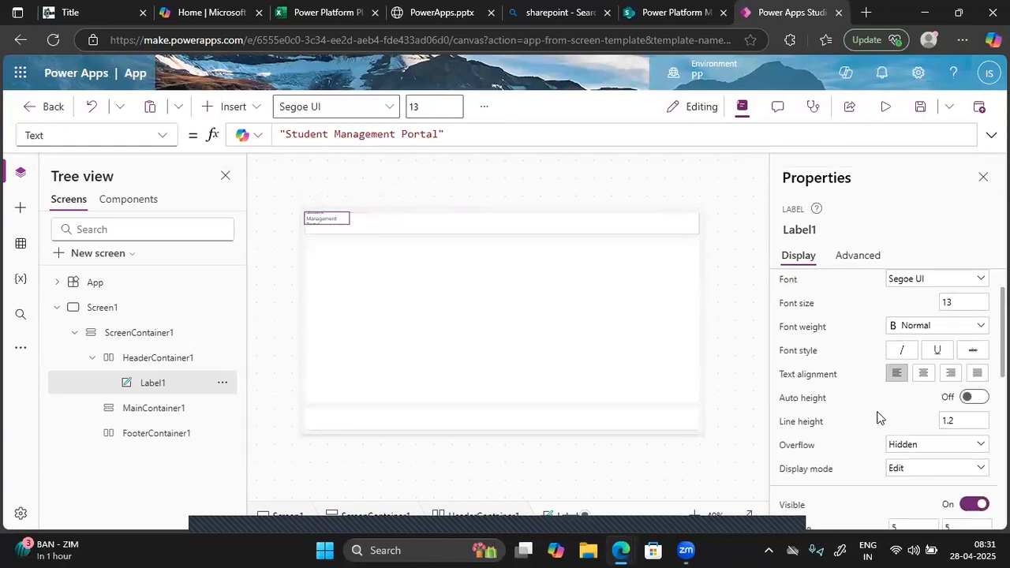
scroll(878, 416, down, 3)
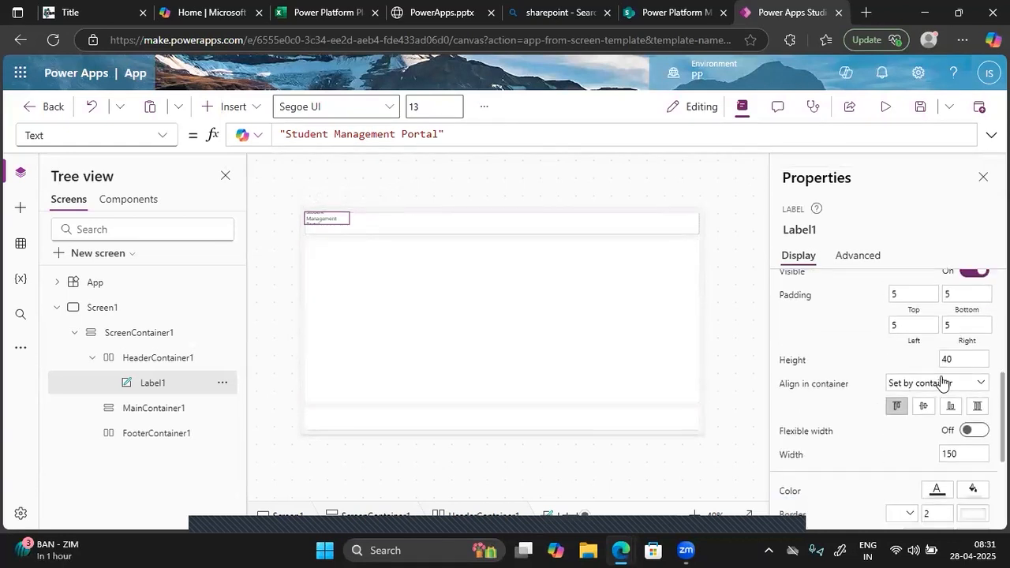
click(941, 383)
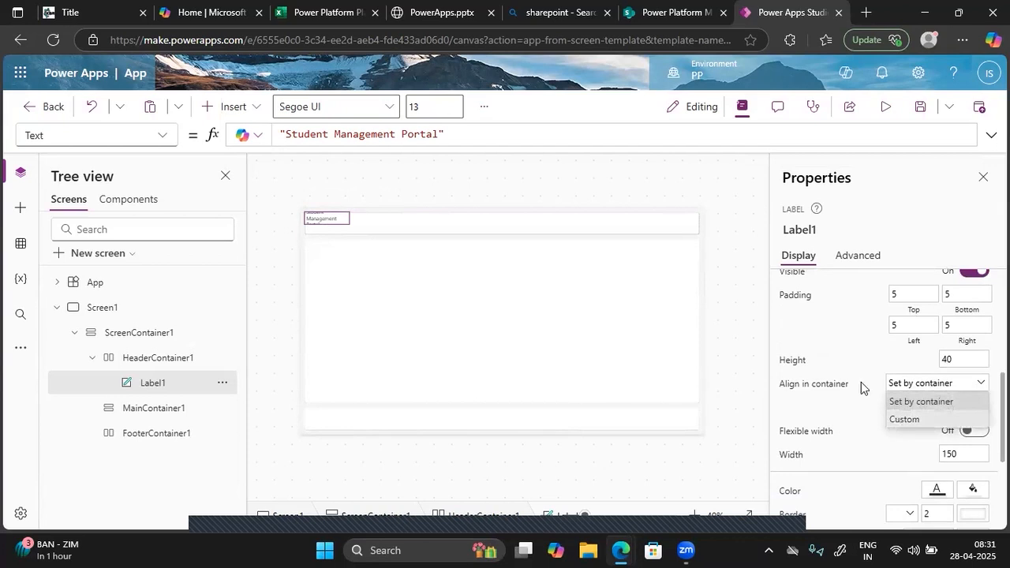
click(912, 401)
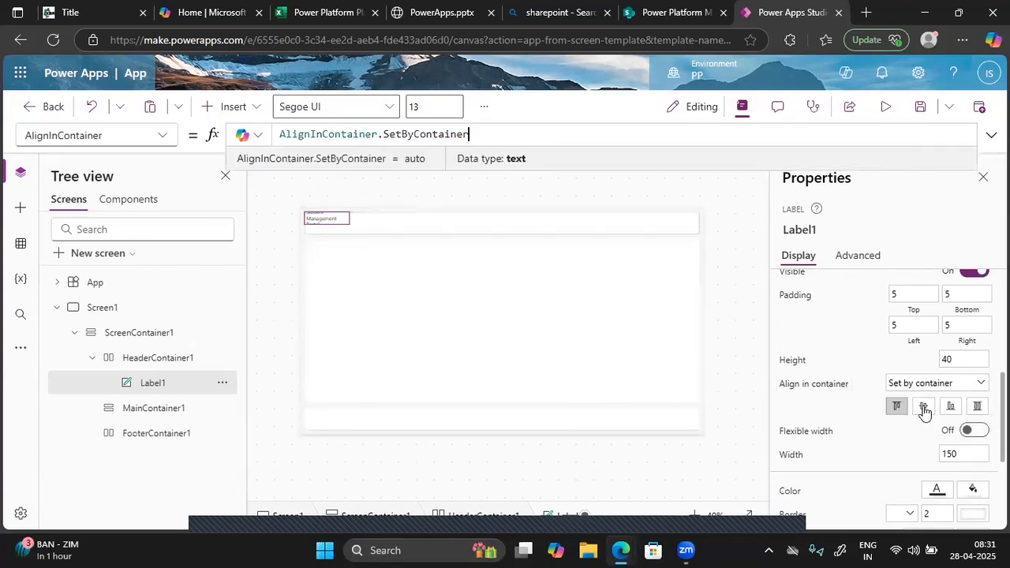
click(923, 407)
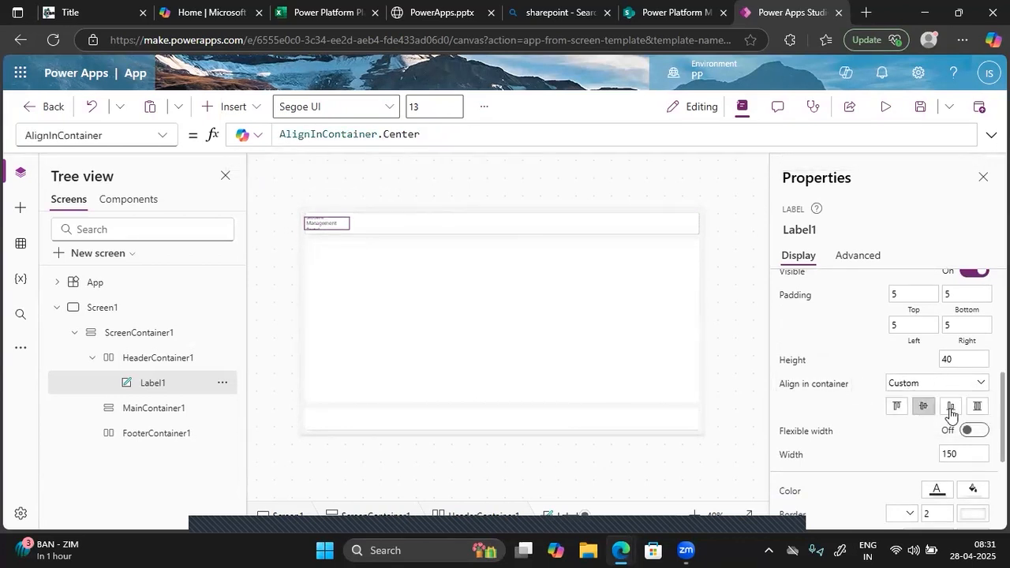
click(950, 407)
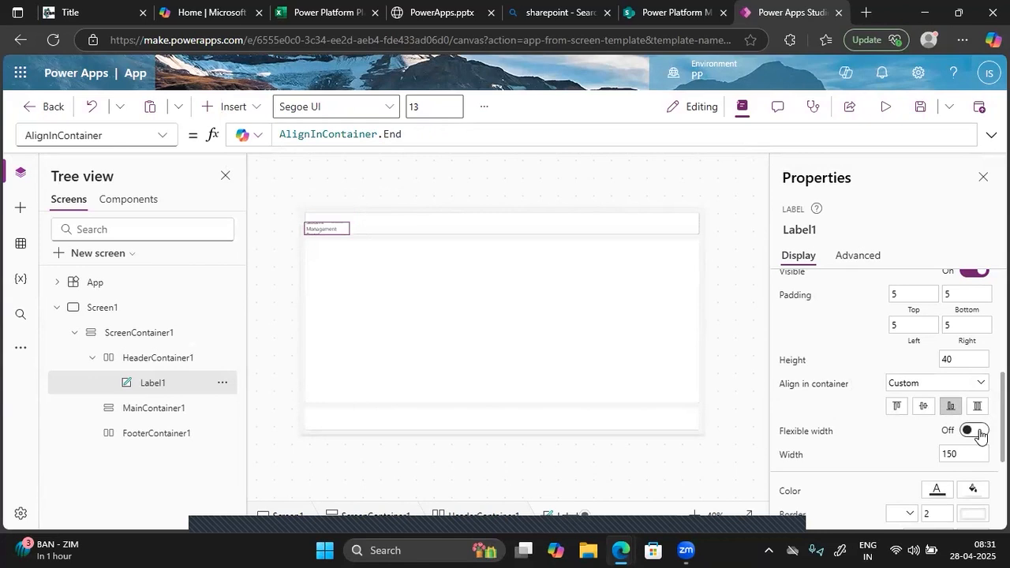
Turn on flexible width for the header label and set its custom alignment in the container to Start.
click(976, 432)
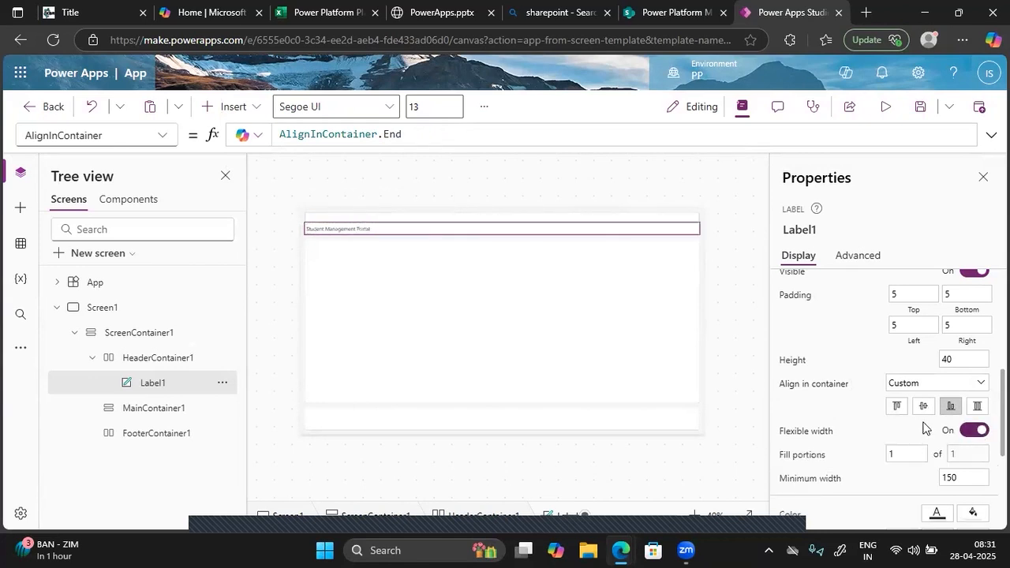
click(911, 384)
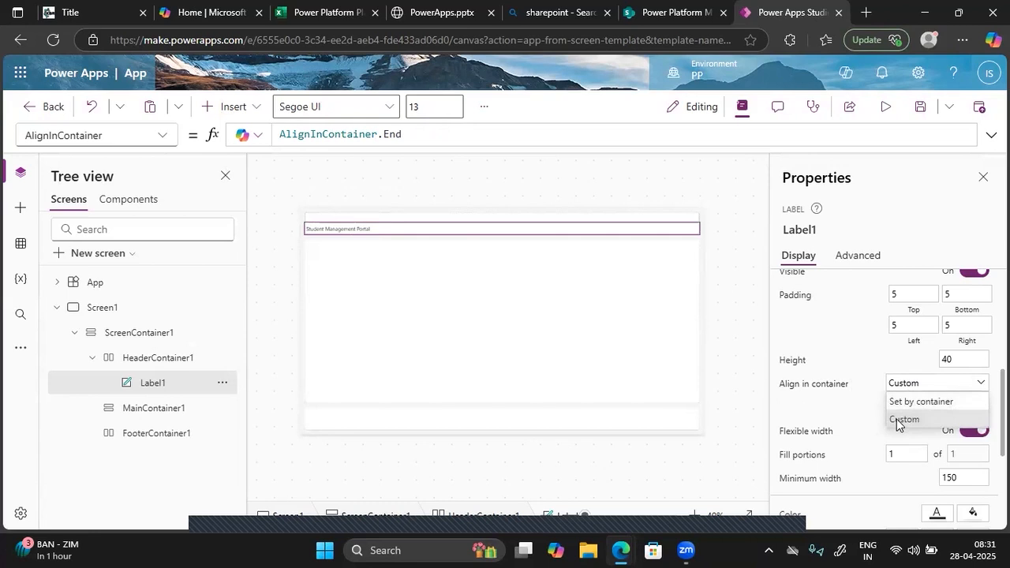
click(896, 419)
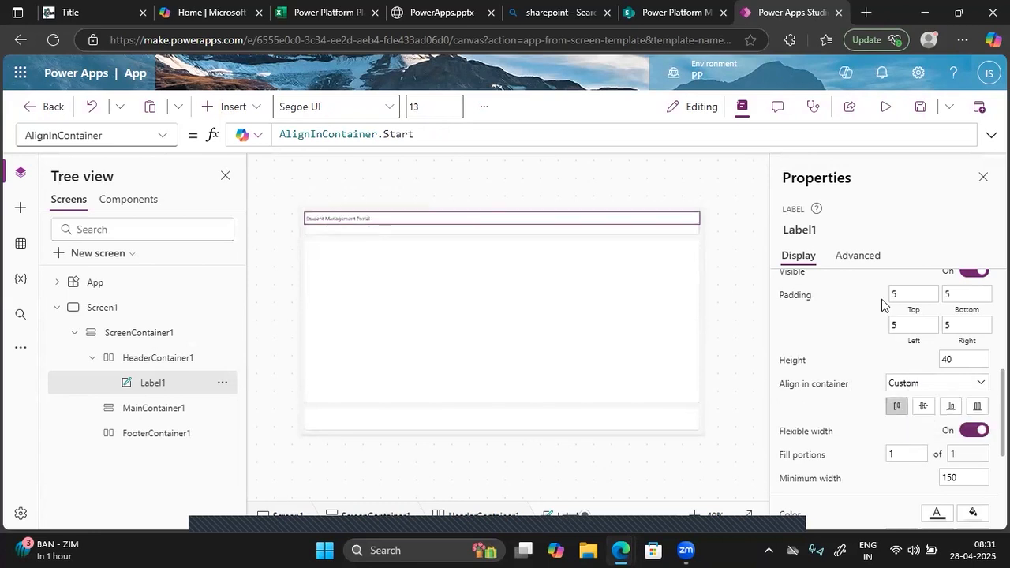
Try right text alignment for the header label, and set its text alignment to center.
scroll(882, 306, up, 5)
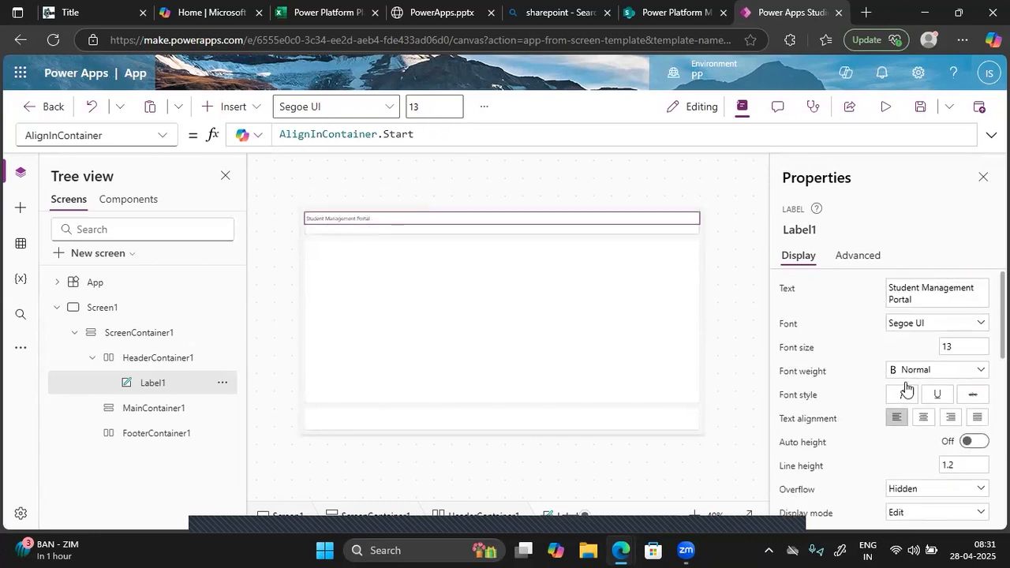
click(949, 419)
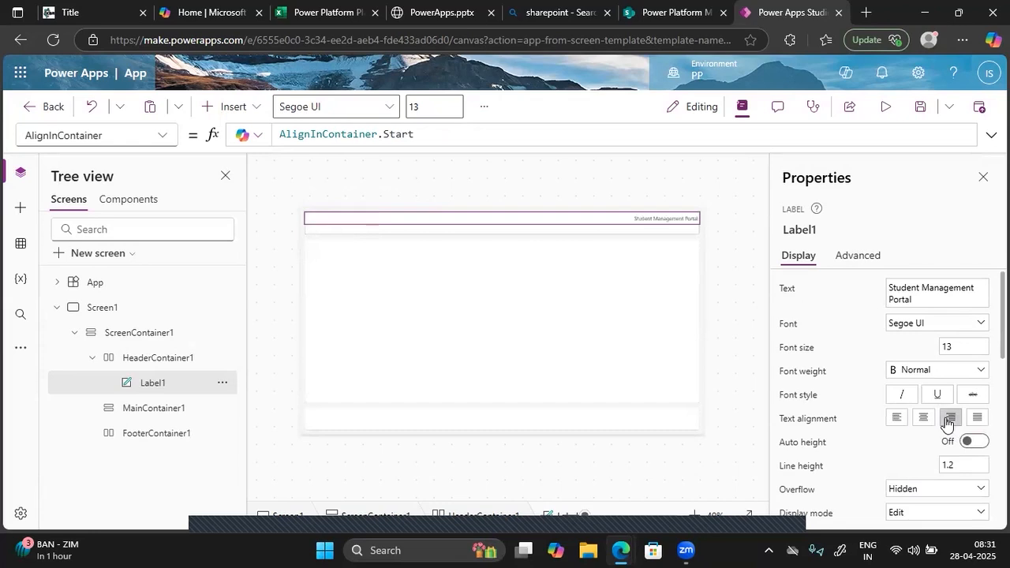
click(925, 425)
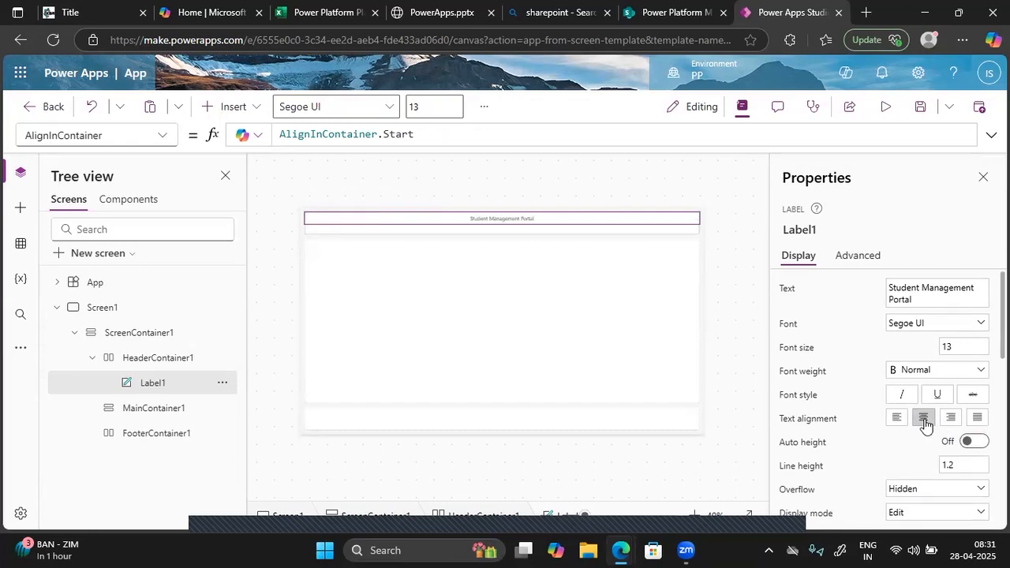
Try auto height on the header label, turn it off again, and set its alignment in the container to Set by container.
click(977, 445)
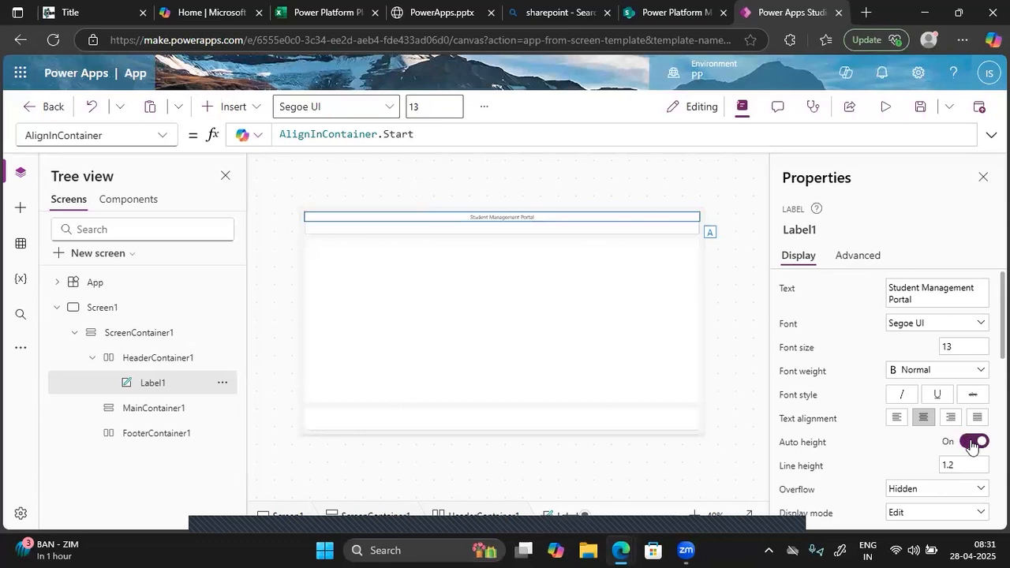
click(971, 443)
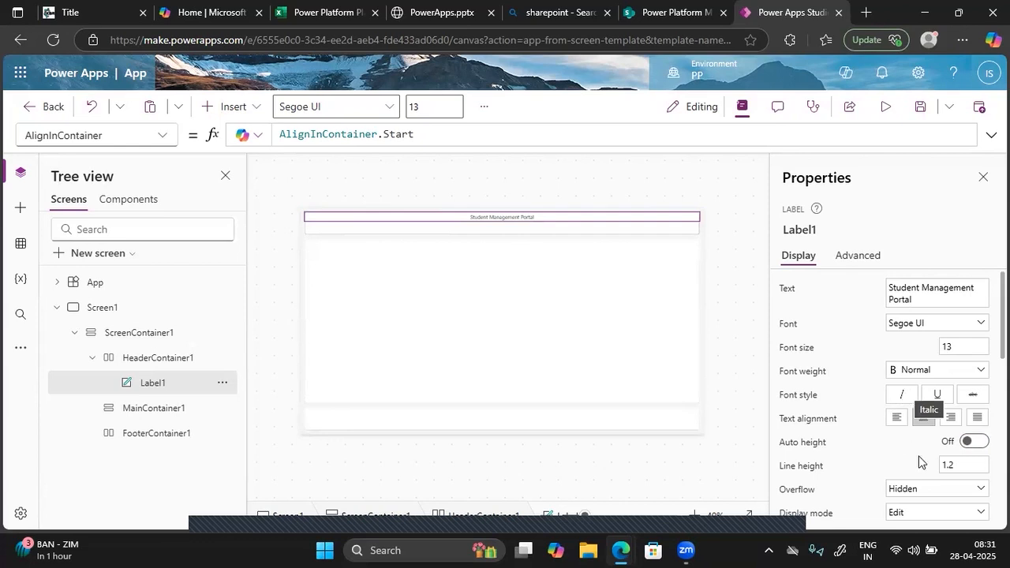
scroll(923, 467, down, 3)
scroll(923, 467, down, 2)
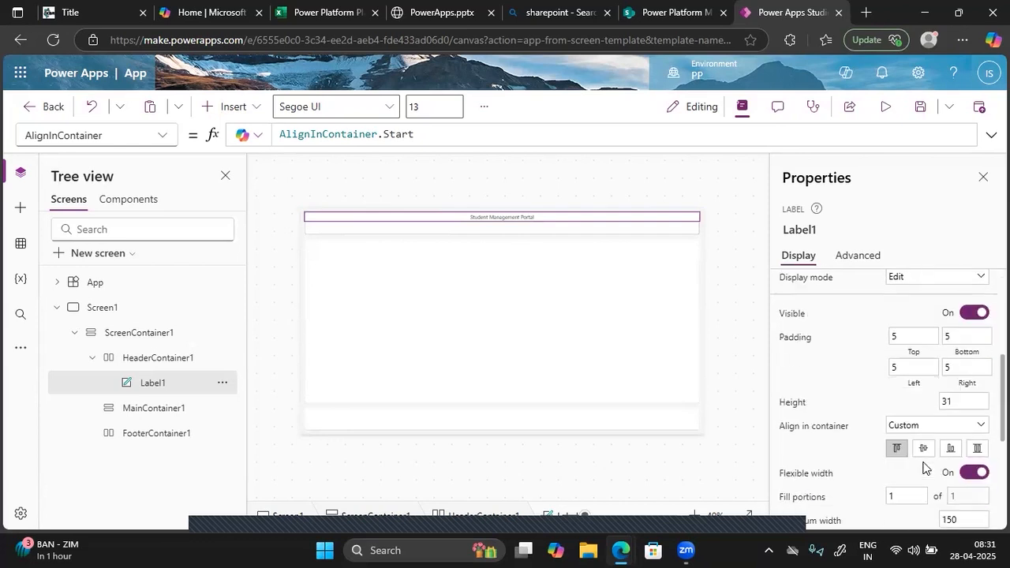
click(940, 403)
double_click(939, 402)
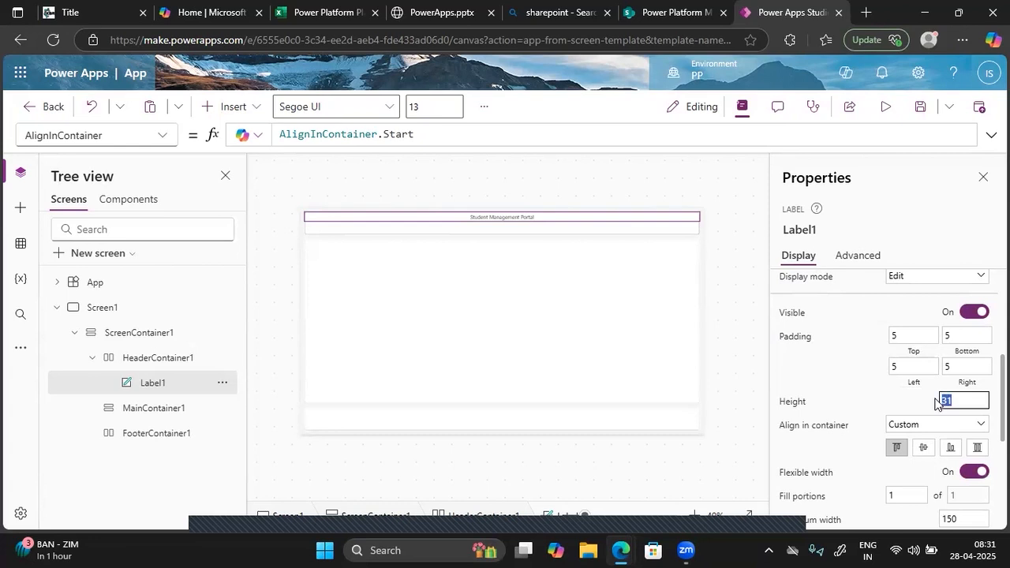
click(925, 426)
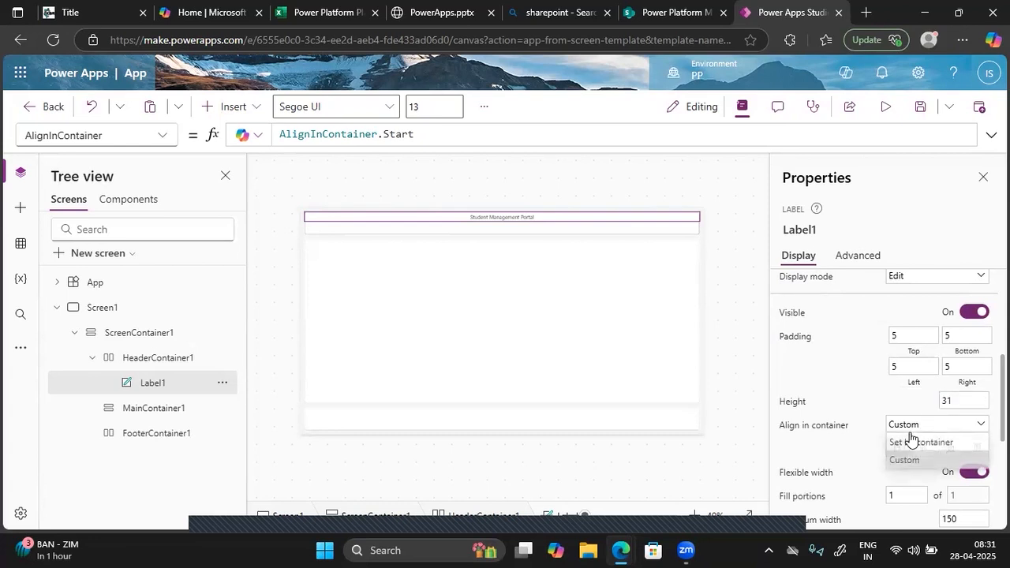
click(901, 444)
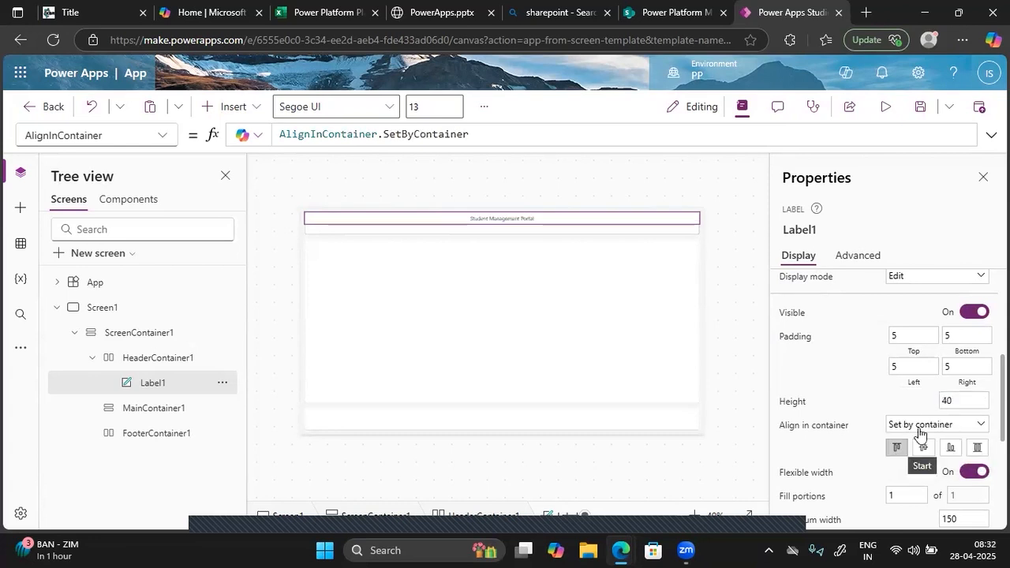
Set the header label's height to 60.
double_click(939, 401)
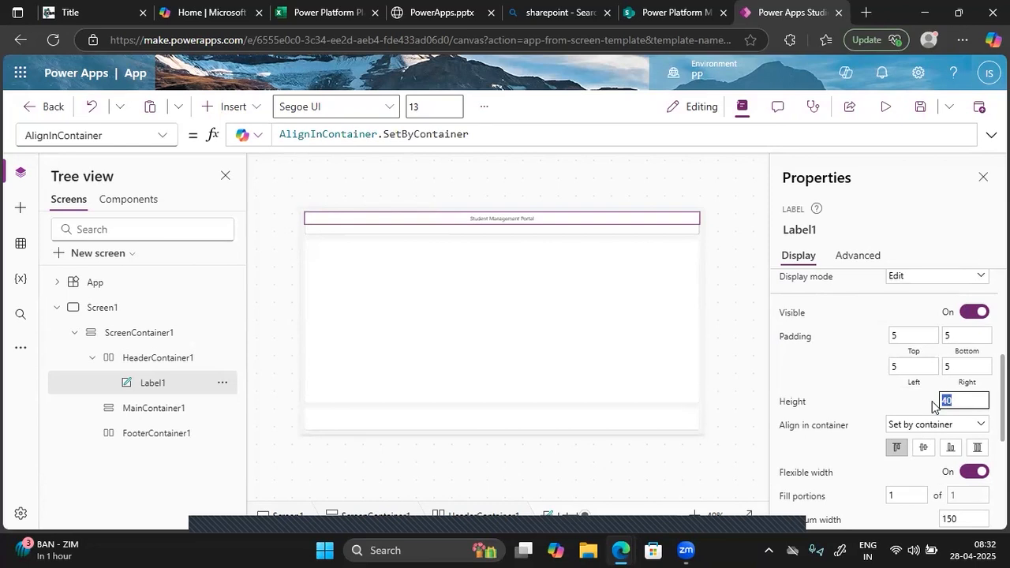
text(60)
click(856, 413)
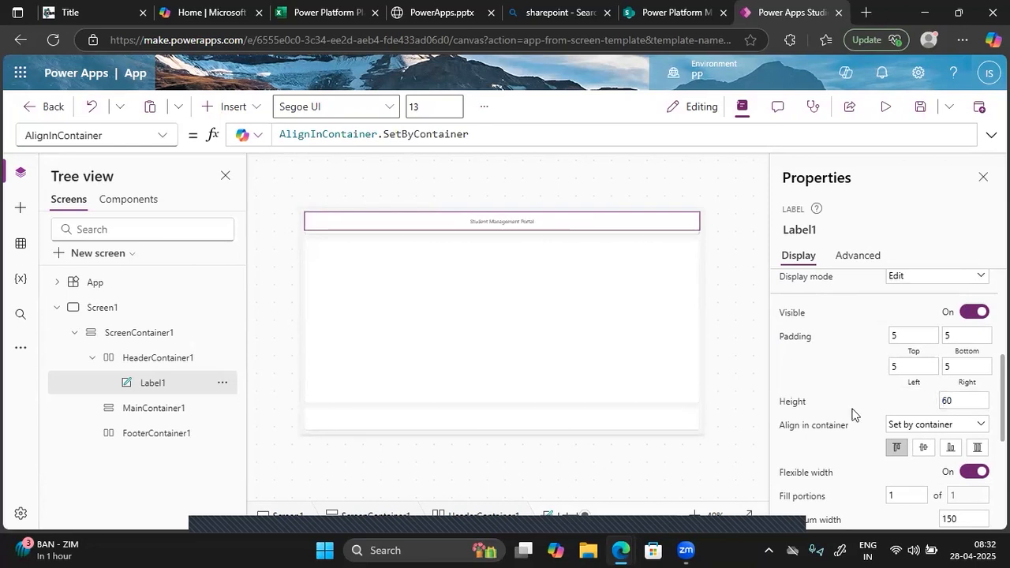
double_click(940, 402)
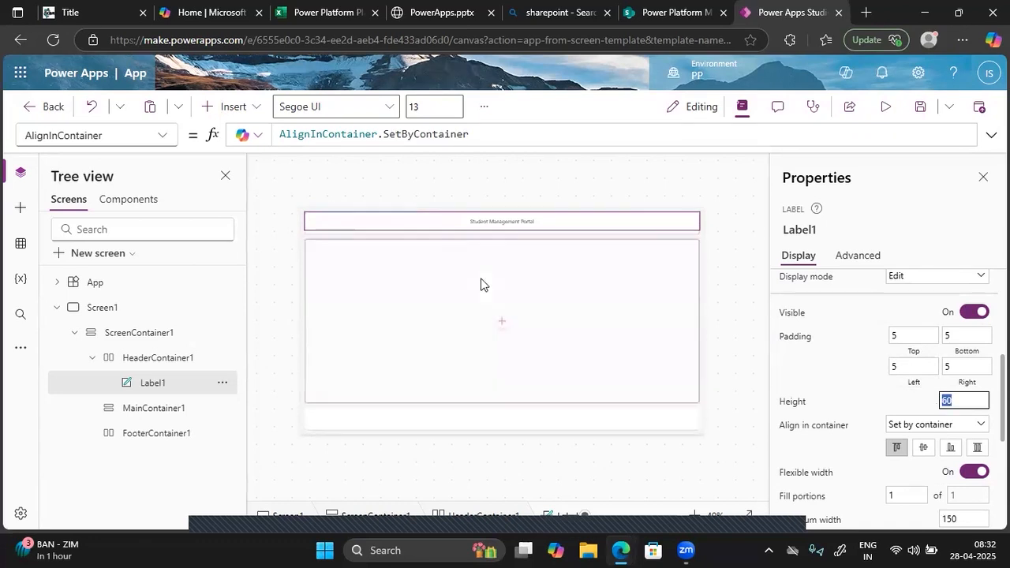
Set the header label's Height property to the formula Parent.Height.
click(158, 138)
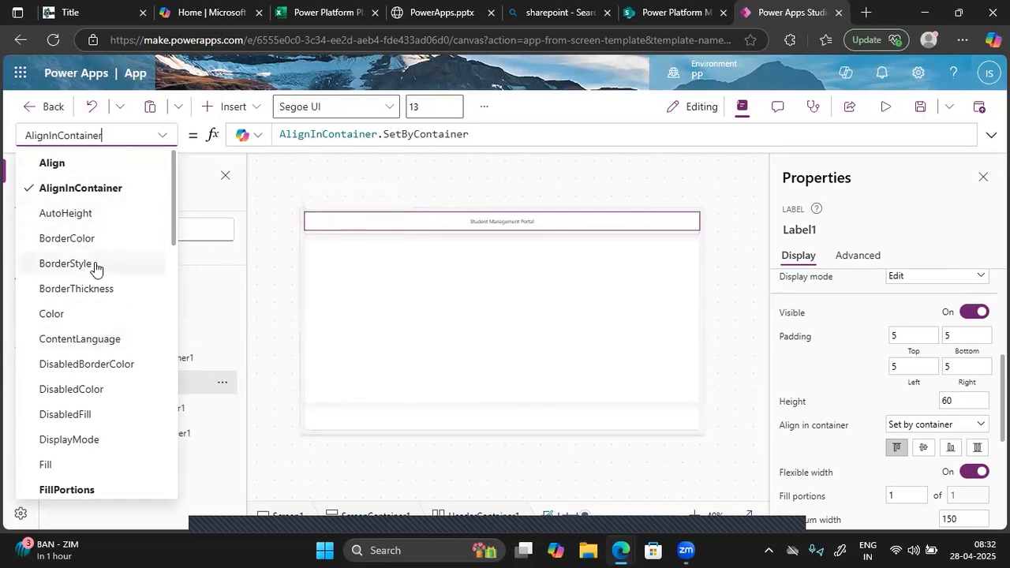
scroll(81, 367, down, 4)
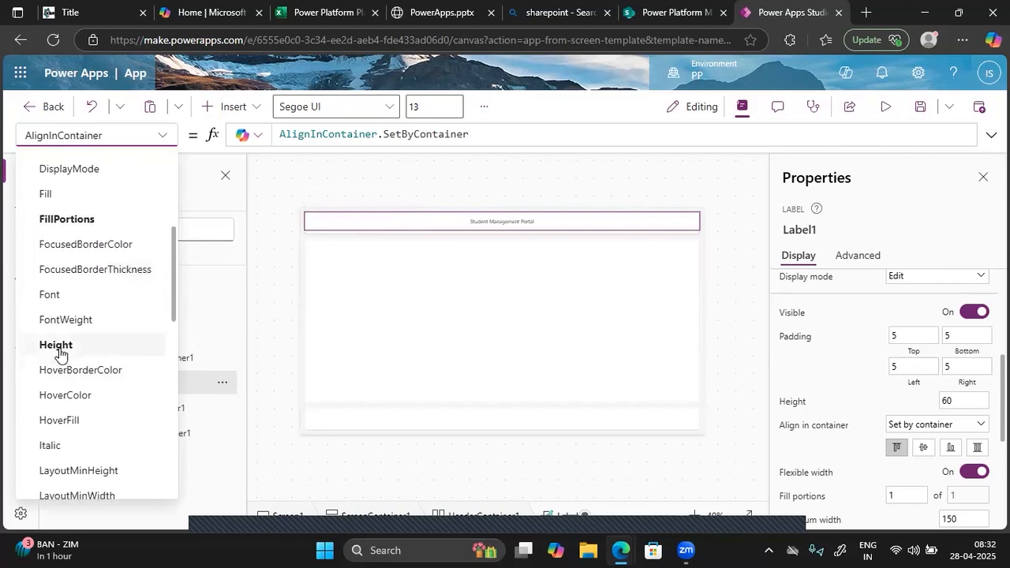
click(59, 350)
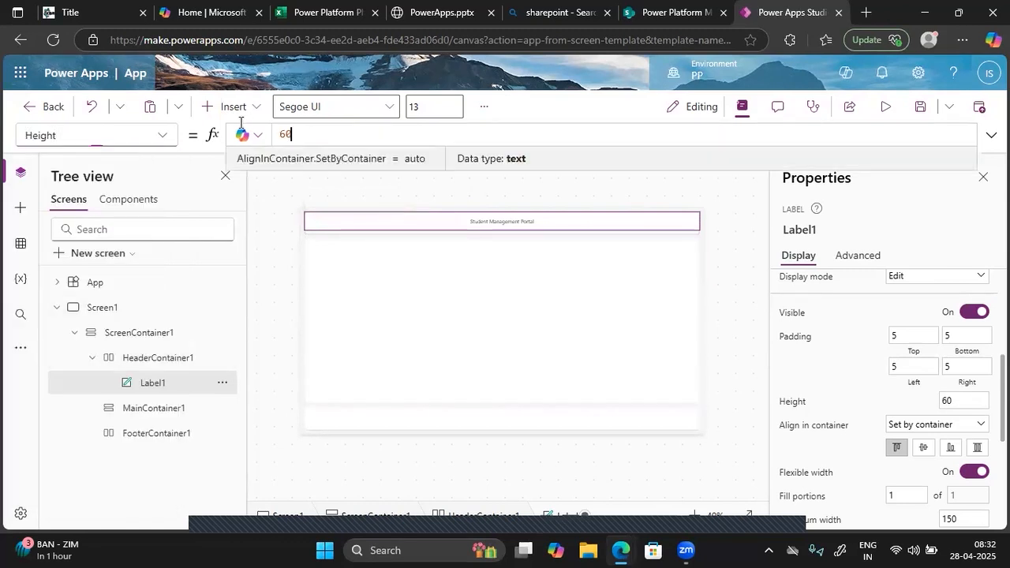
text(parent)
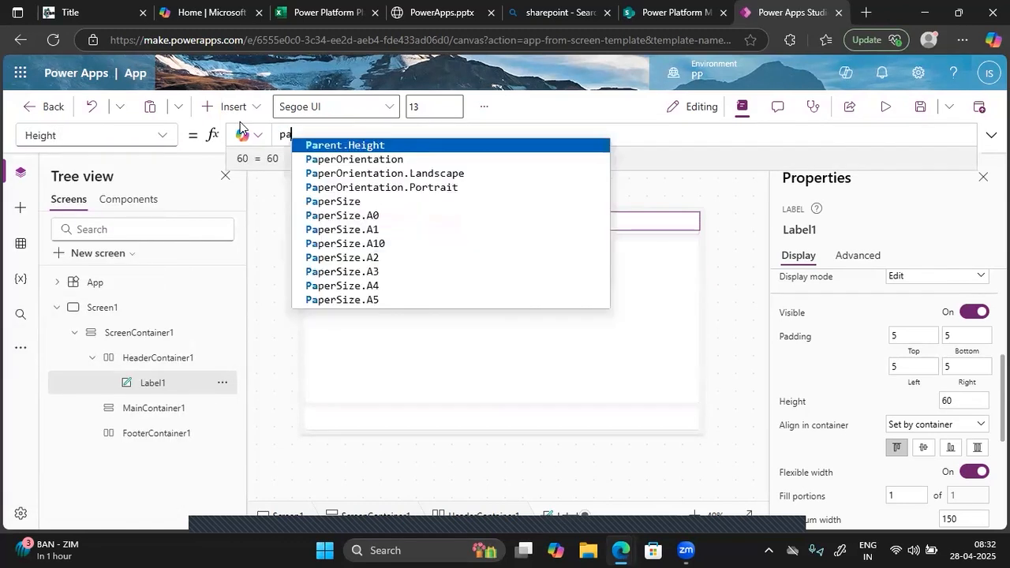
key(Down)
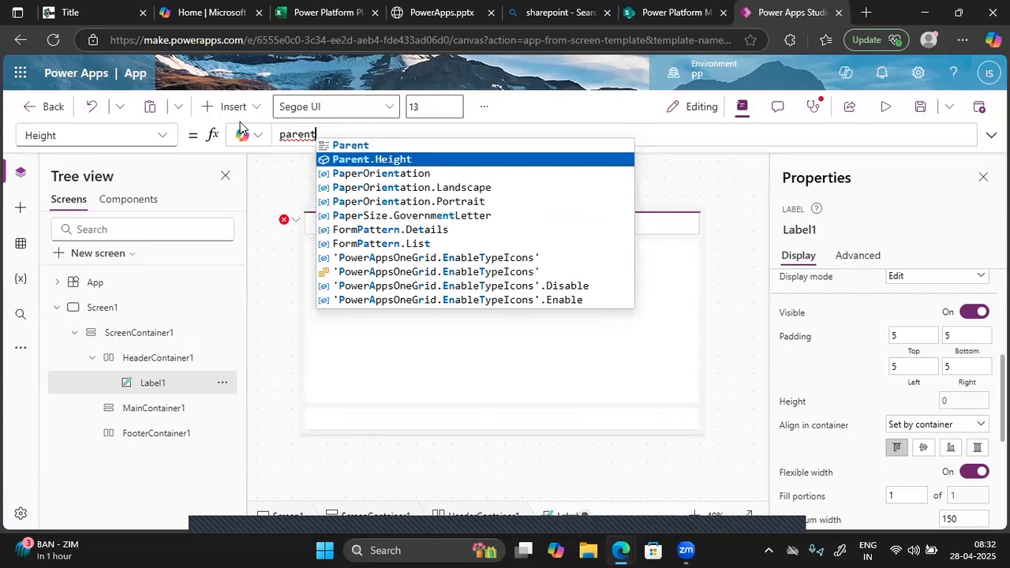
key(Tab)
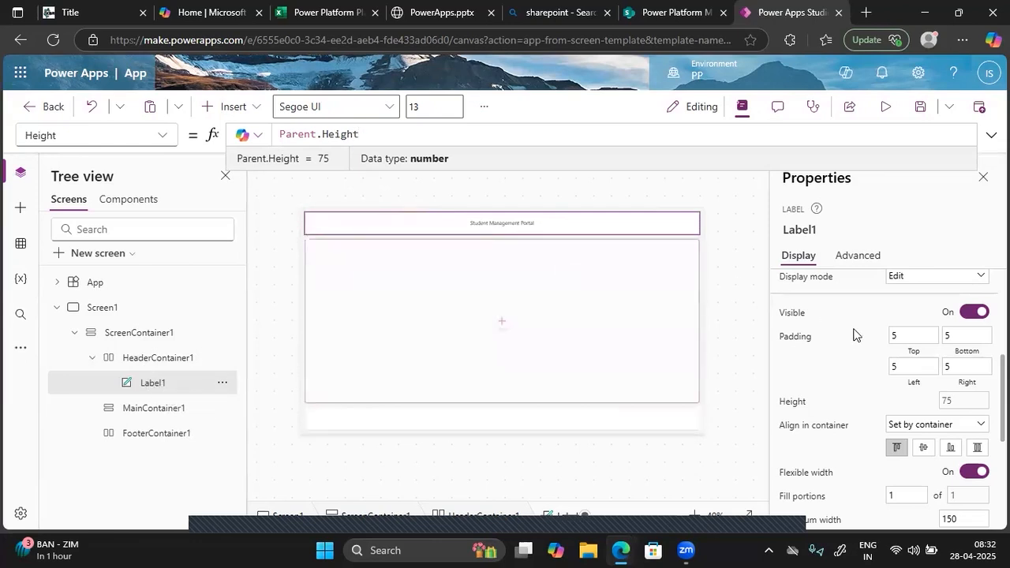
Try a font size of 24 for the header label, and set it to 26.
scroll(889, 357, up, 3)
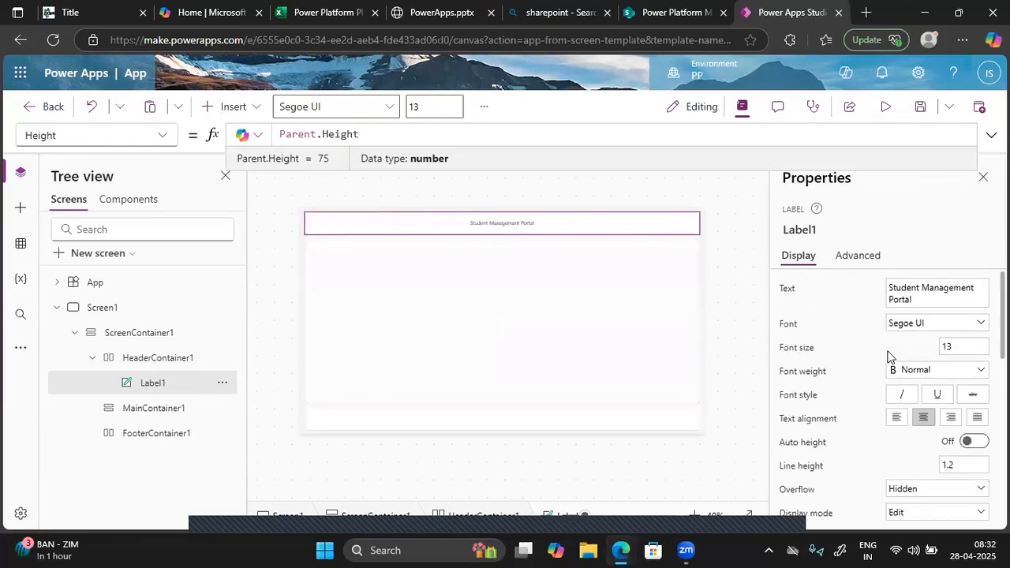
click(950, 350)
double_click(941, 352)
text(1)
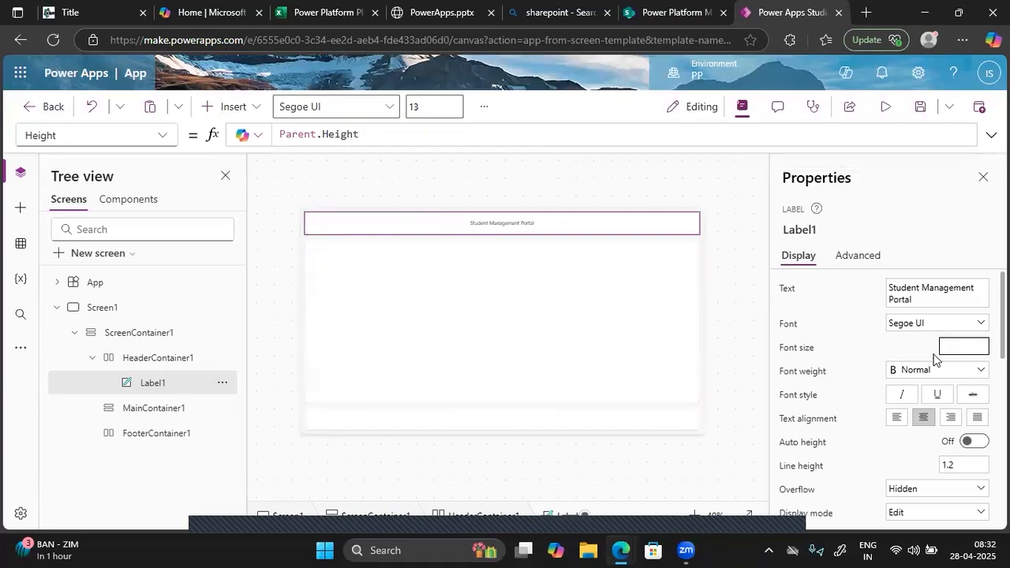
text(4)
click(848, 340)
click(946, 347)
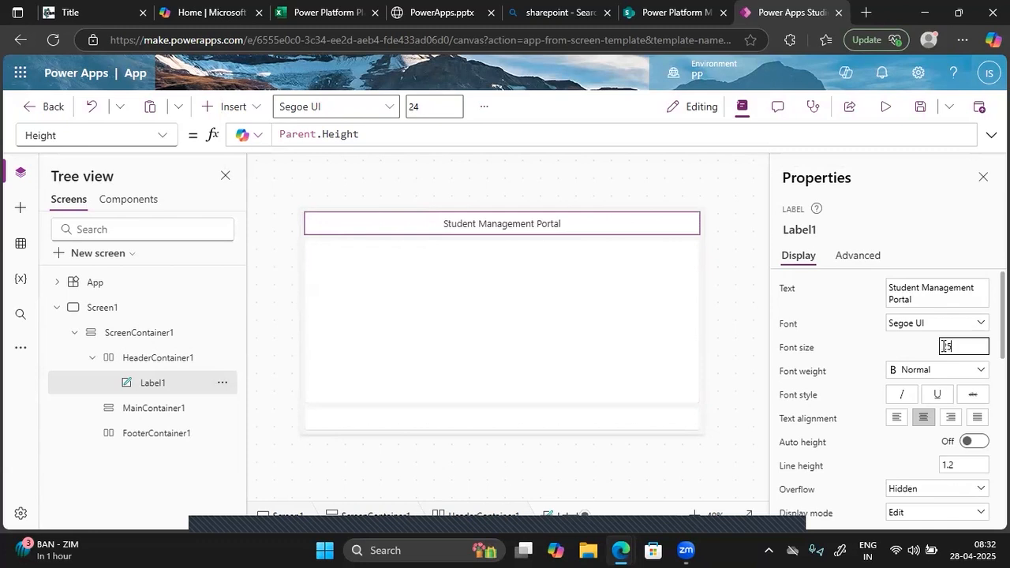
text(6)
click(867, 351)
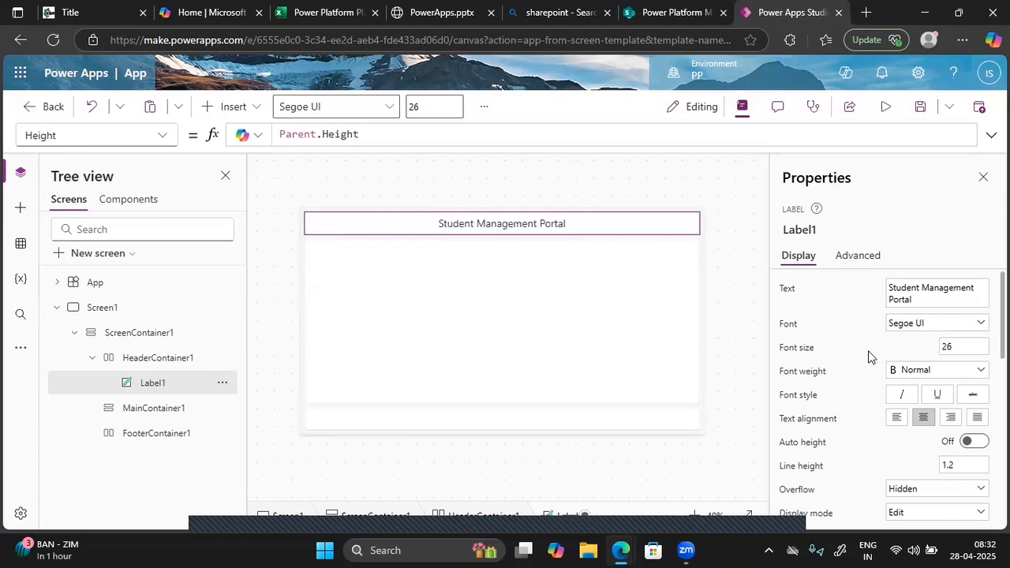
Try the Semibold font weight on the header label and return it to Normal.
click(920, 379)
click(909, 411)
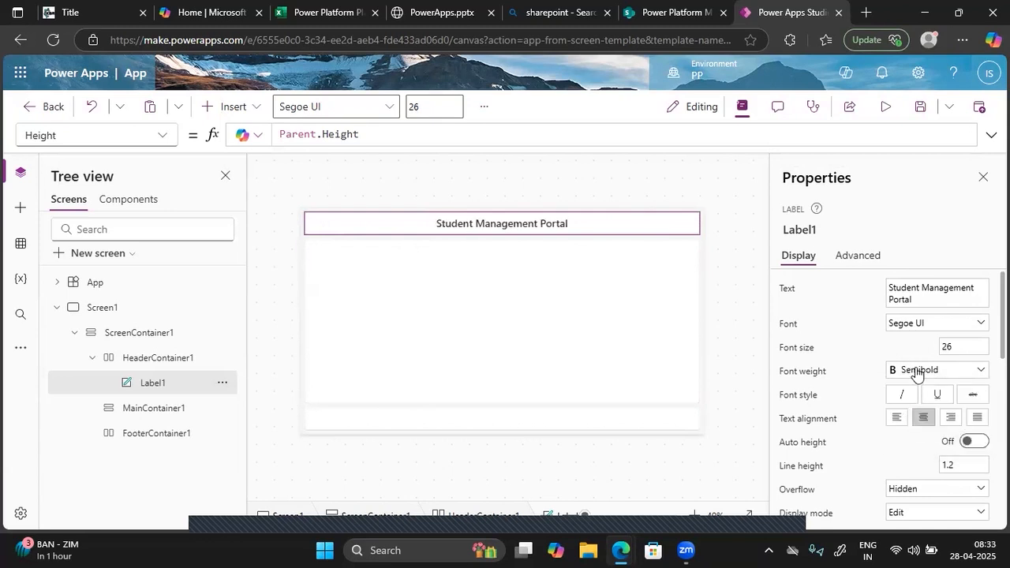
click(916, 371)
click(915, 425)
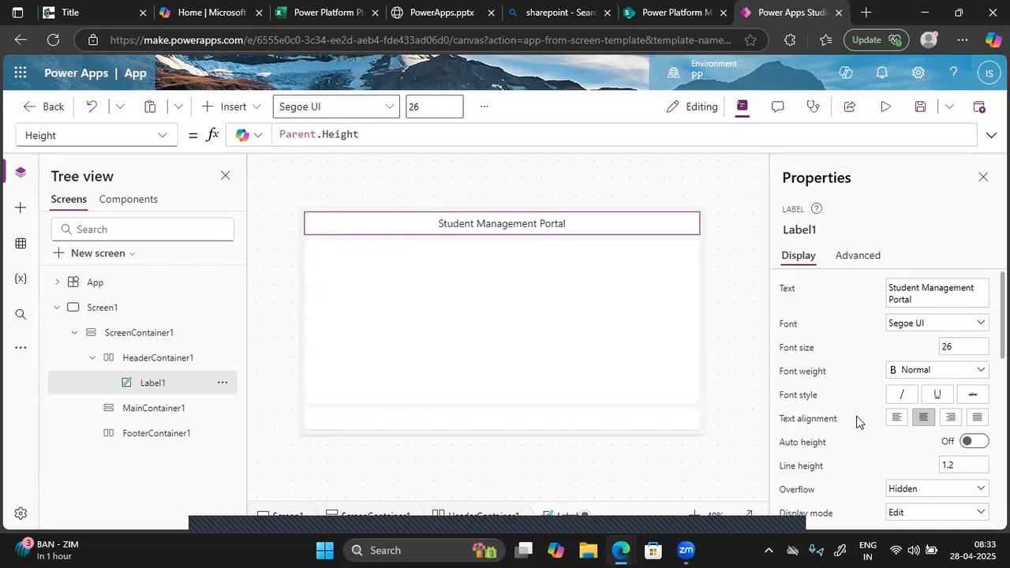
Set the header label's text color to the standard green RGBA(54, 176, 75, 1).
scroll(856, 415, down, 3)
scroll(856, 416, up, 1)
scroll(856, 416, down, 5)
scroll(856, 416, down, 1)
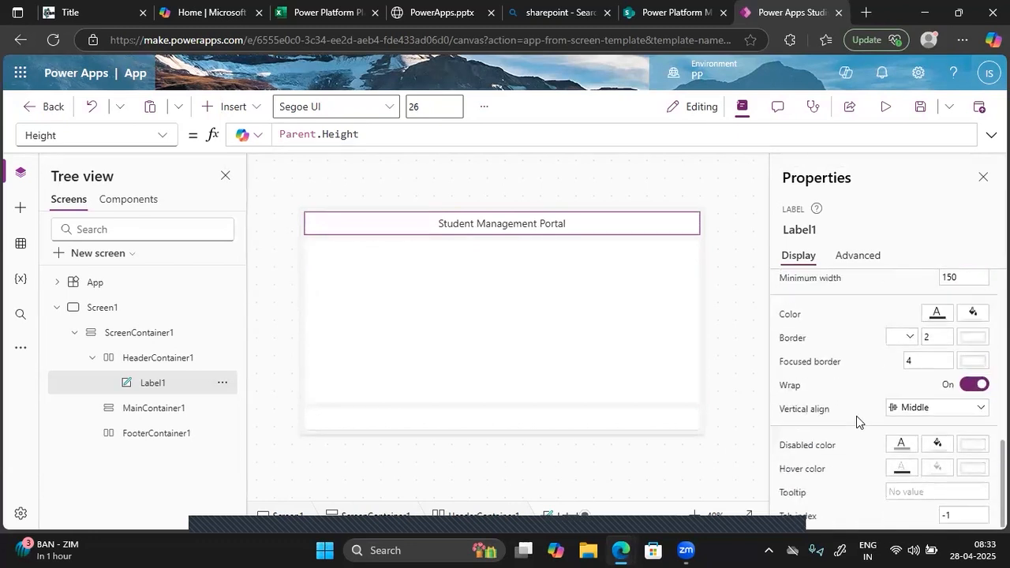
scroll(856, 416, up, 3)
scroll(856, 416, up, 6)
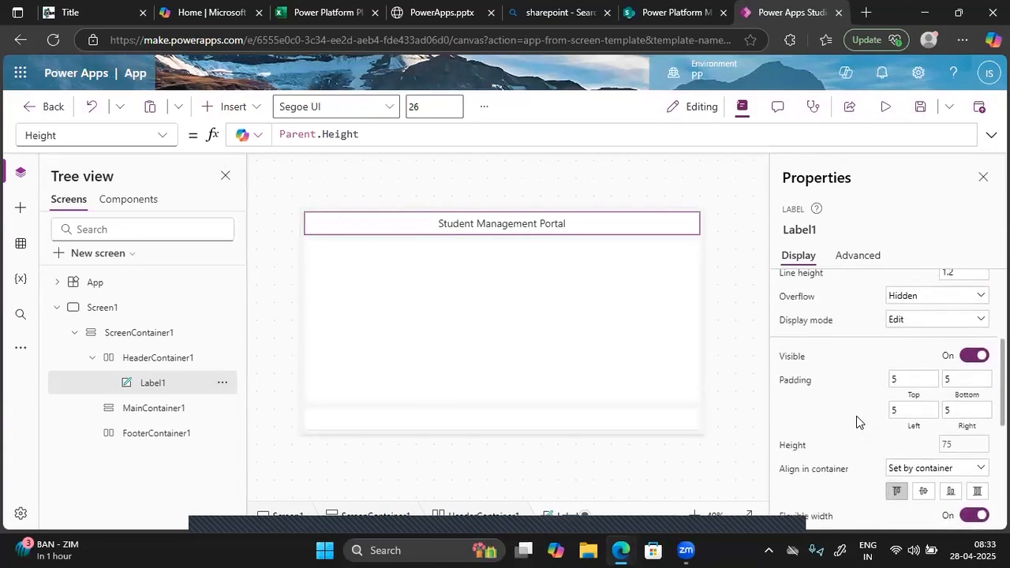
scroll(856, 422, up, 1)
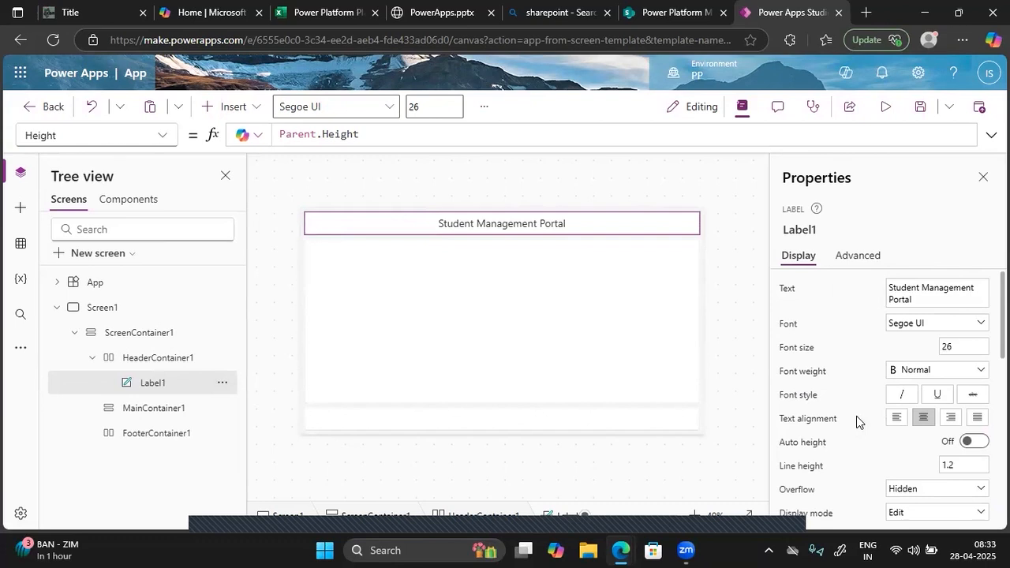
scroll(856, 416, down, 2)
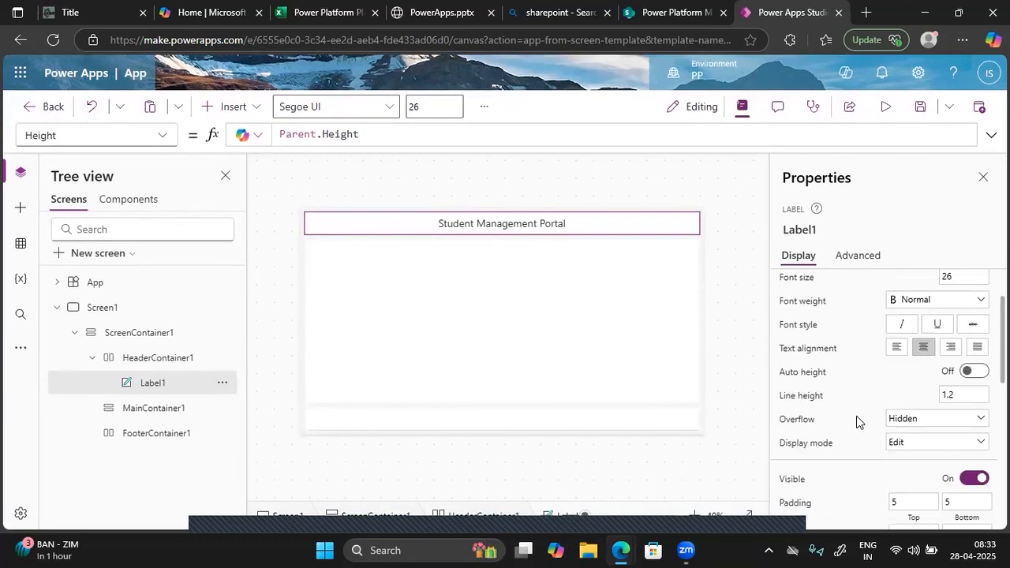
scroll(856, 416, down, 5)
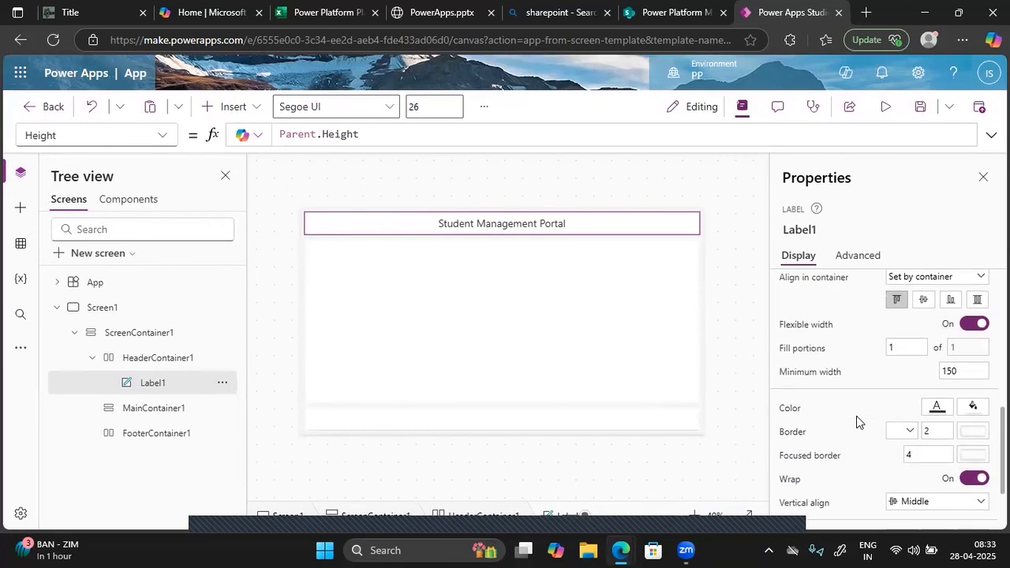
click(937, 407)
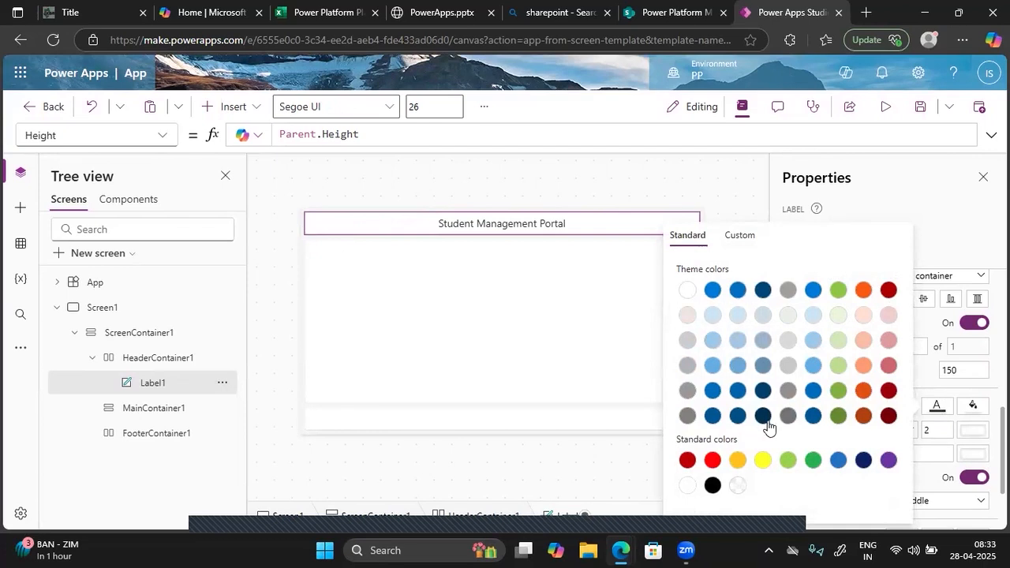
click(812, 462)
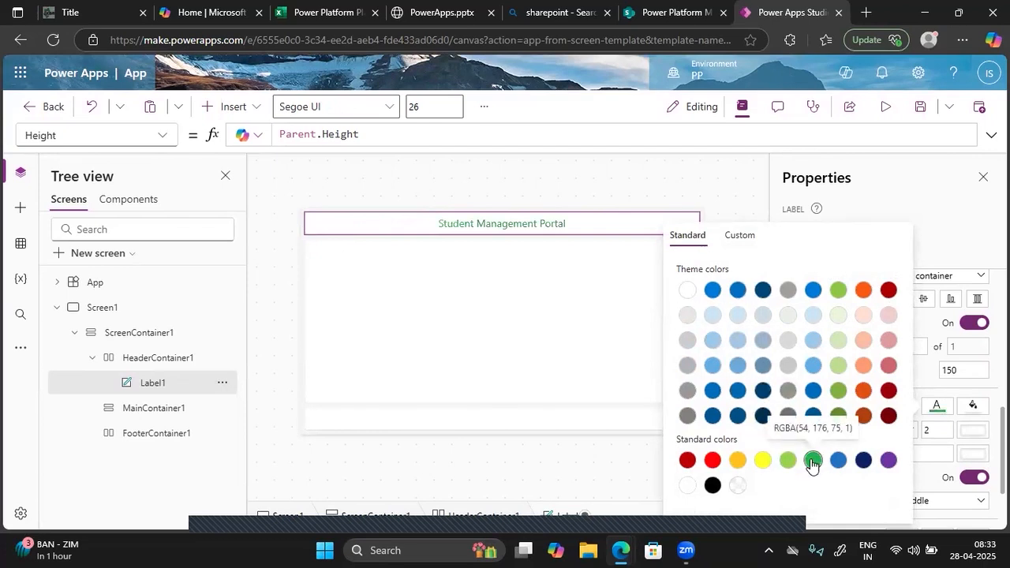
Set the header label's fill to light blue RGBA(153, 201, 238, 1).
click(970, 409)
click(970, 408)
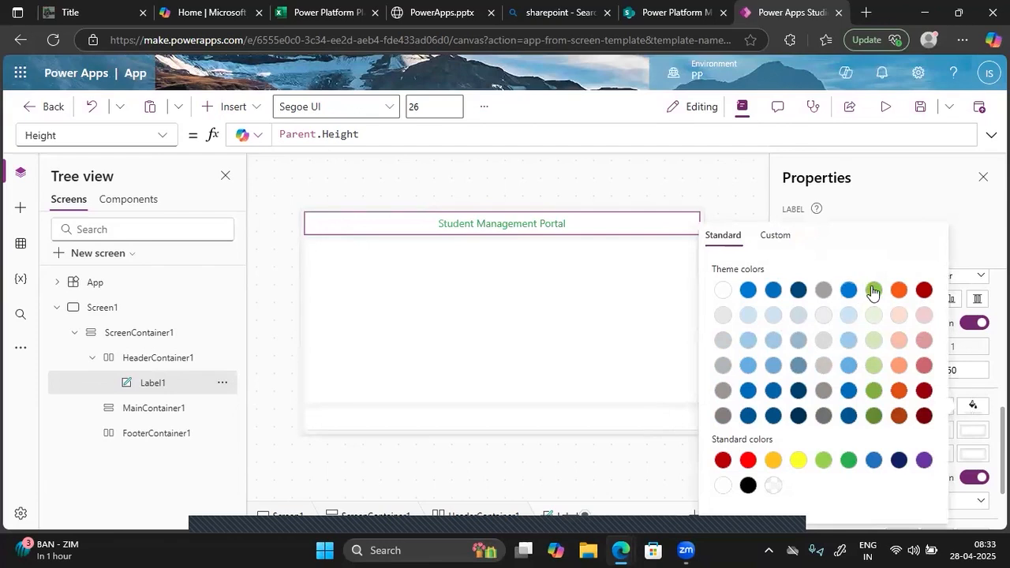
click(848, 341)
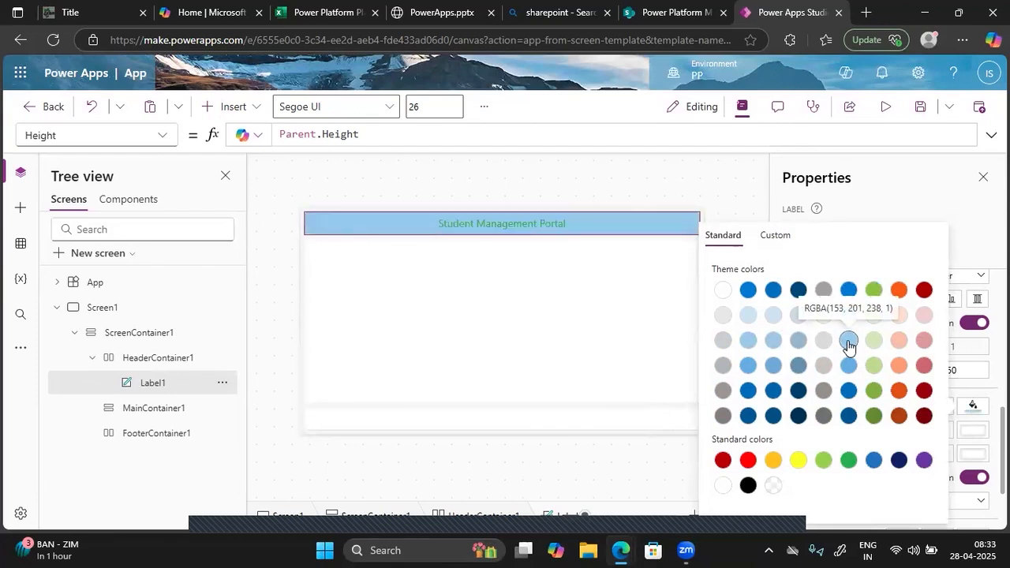
click(954, 203)
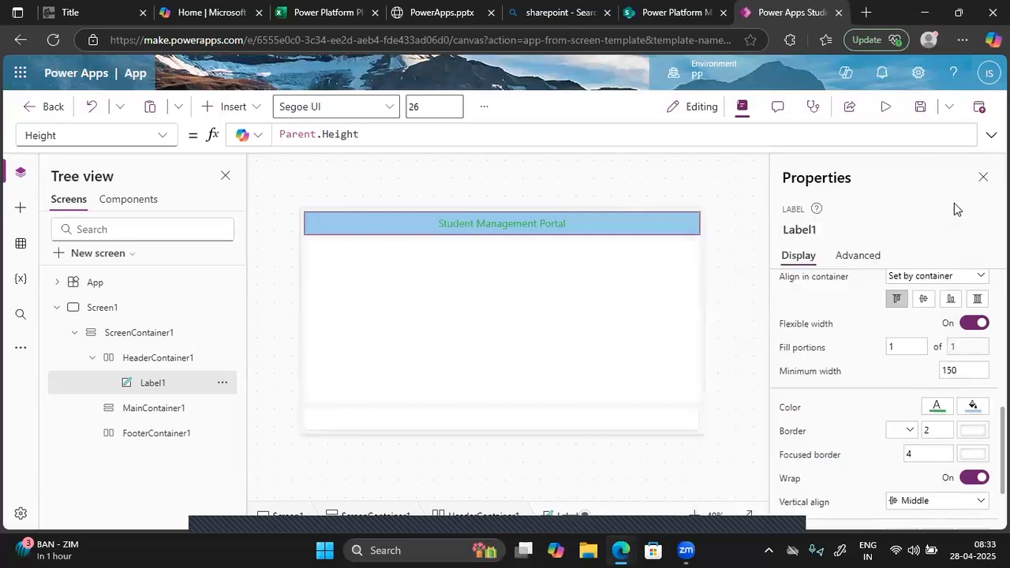
Try blue RGBA(0, 108, 191, 1) for the header label's text, and set it to white RGBA(255, 255, 255, 1).
click(928, 410)
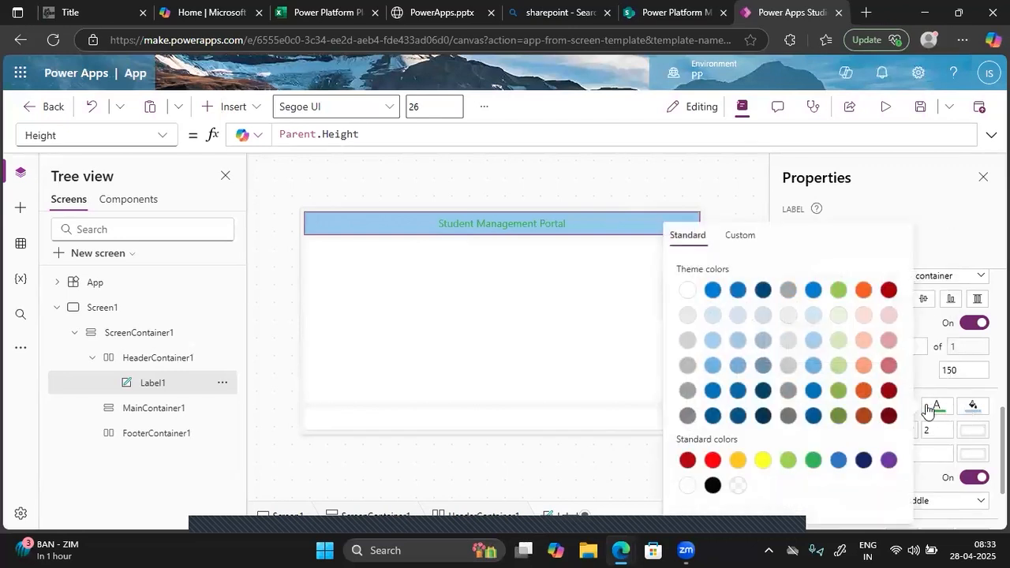
click(712, 391)
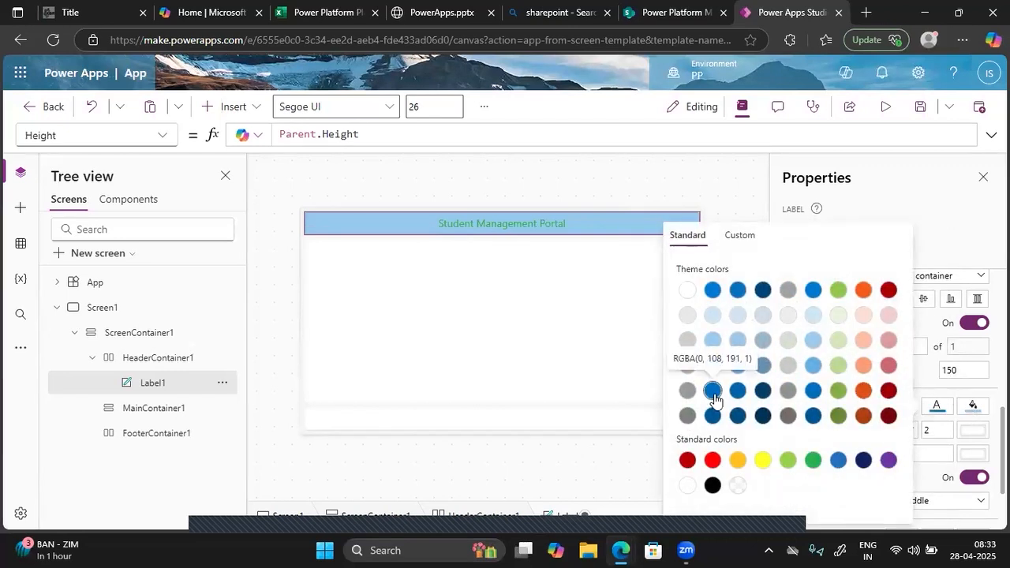
click(685, 293)
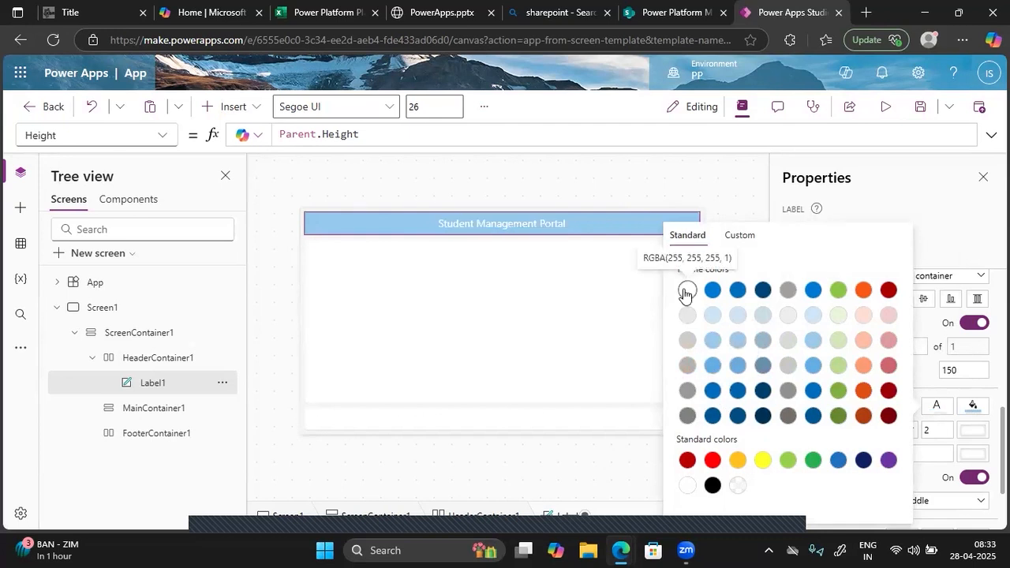
click(947, 266)
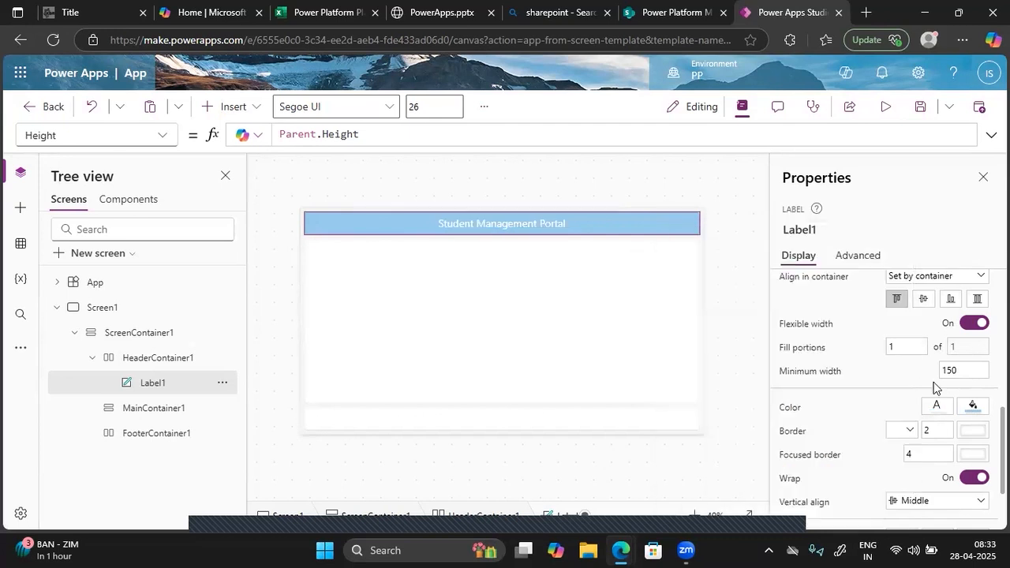
Try the standard green as the header label's fill, and set it to light green RGBA(152, 208, 70, 1).
click(970, 406)
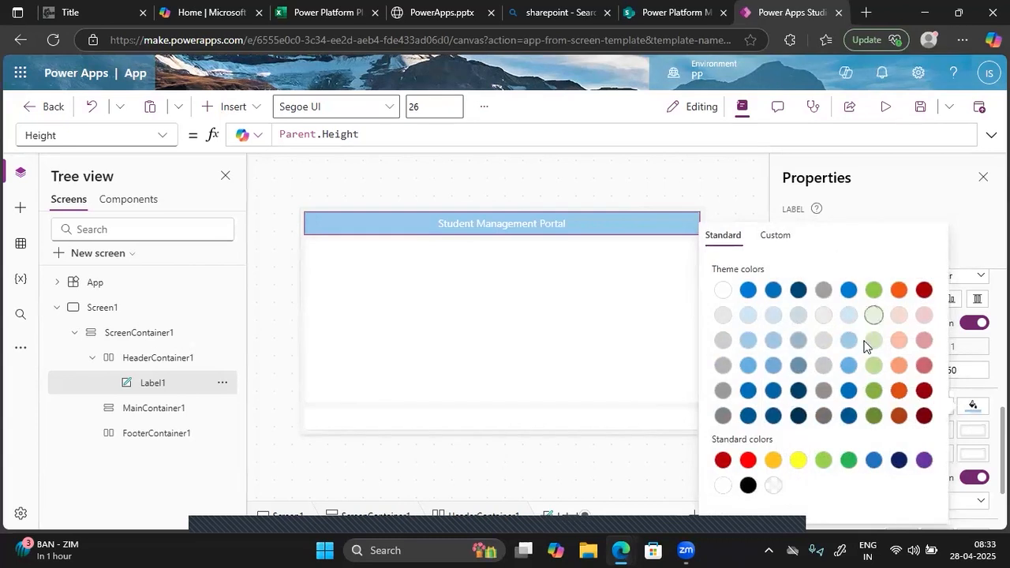
click(848, 464)
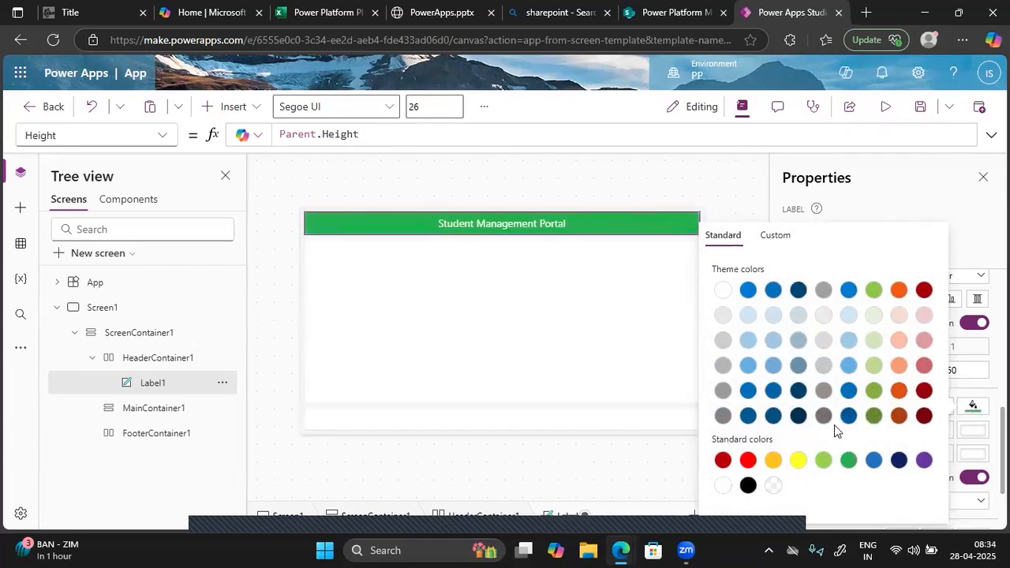
click(824, 469)
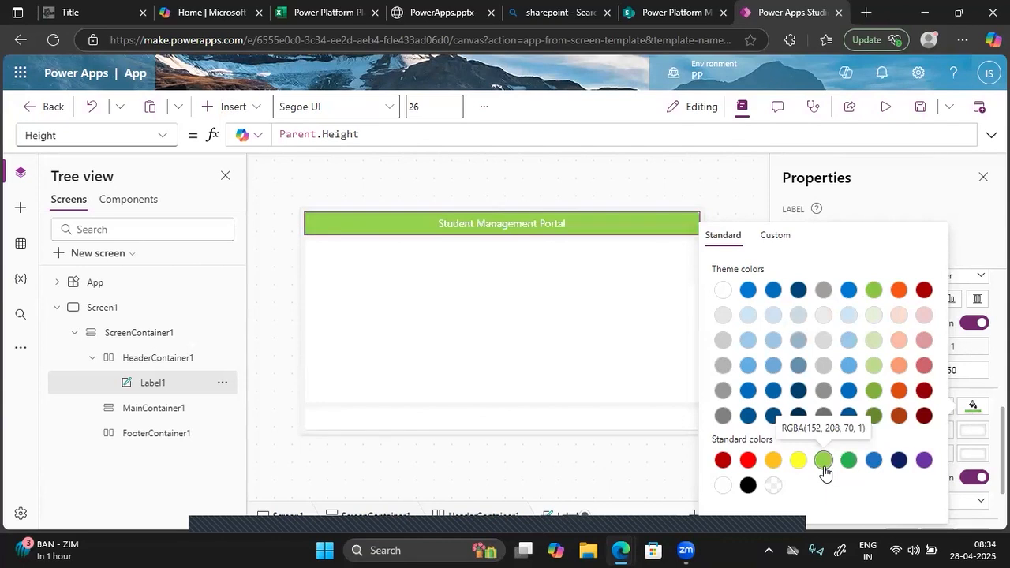
click(908, 207)
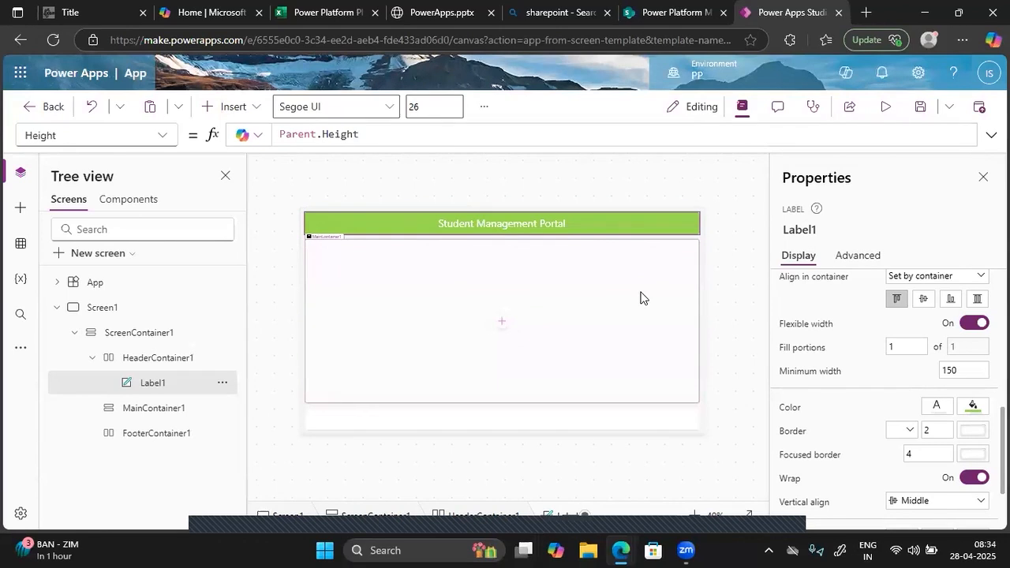
Try several orange shades from the theme colors as the header label's fill, and set it to a muted grey-blue.
click(972, 407)
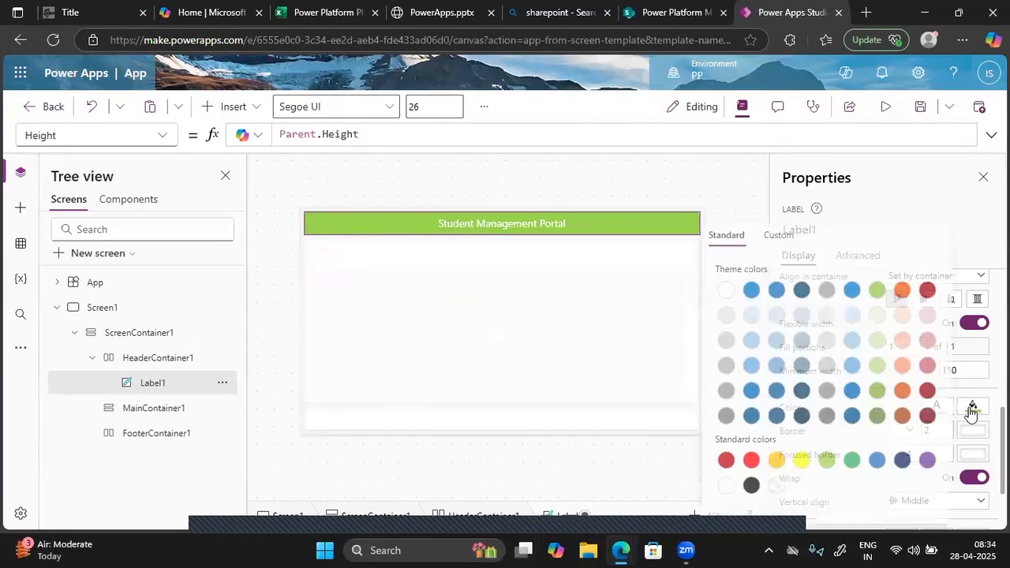
click(898, 366)
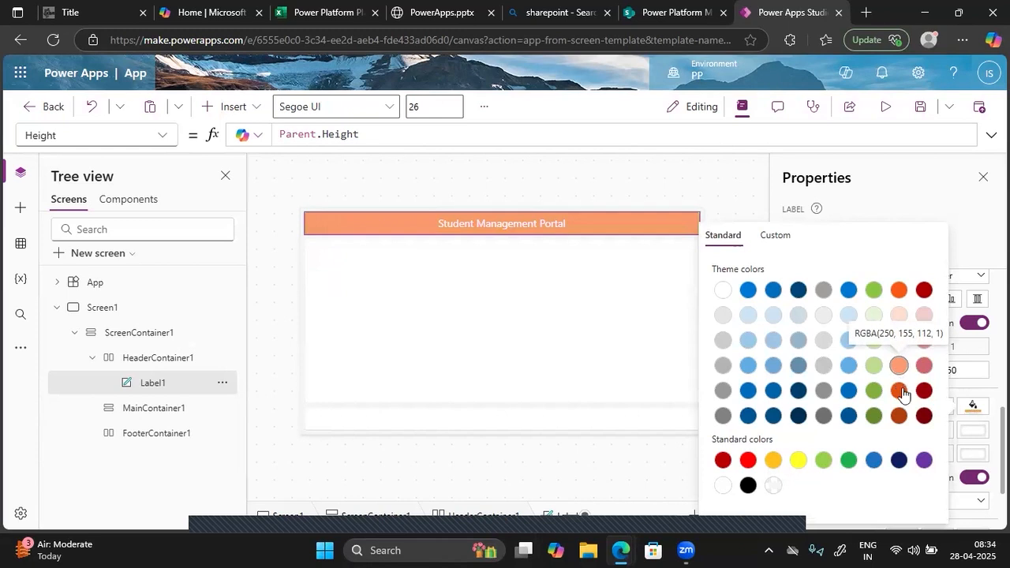
click(900, 391)
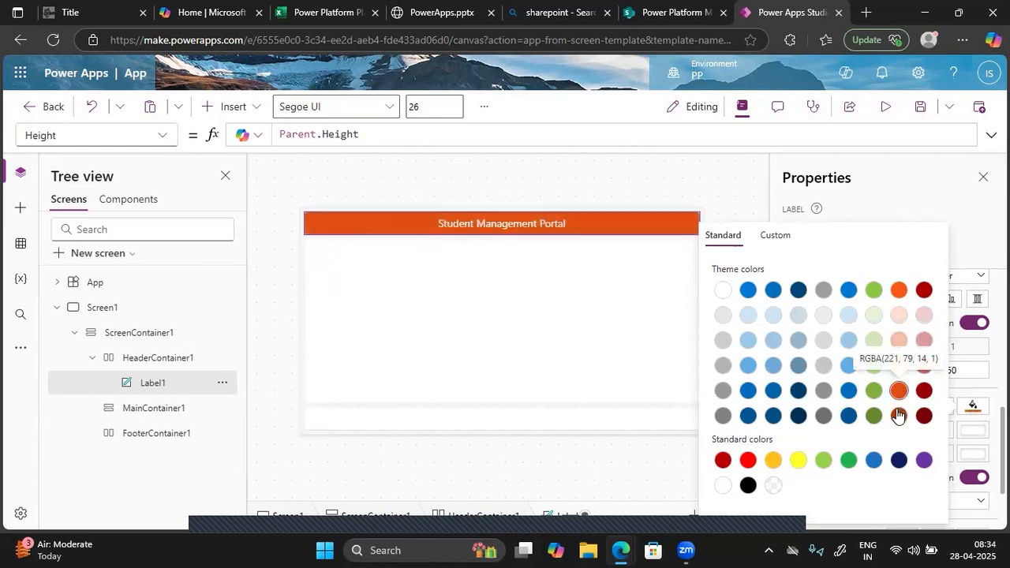
click(898, 416)
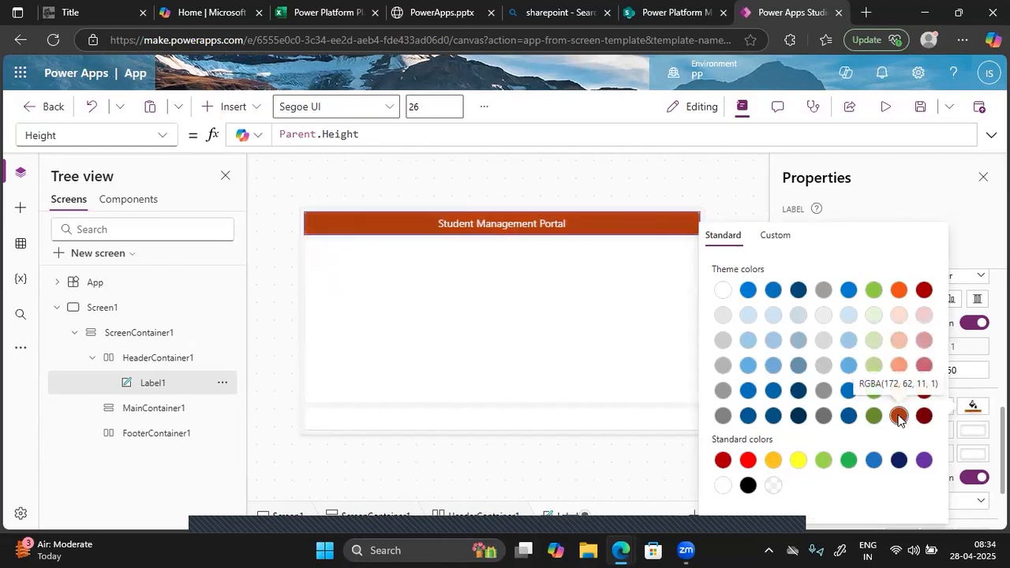
click(898, 290)
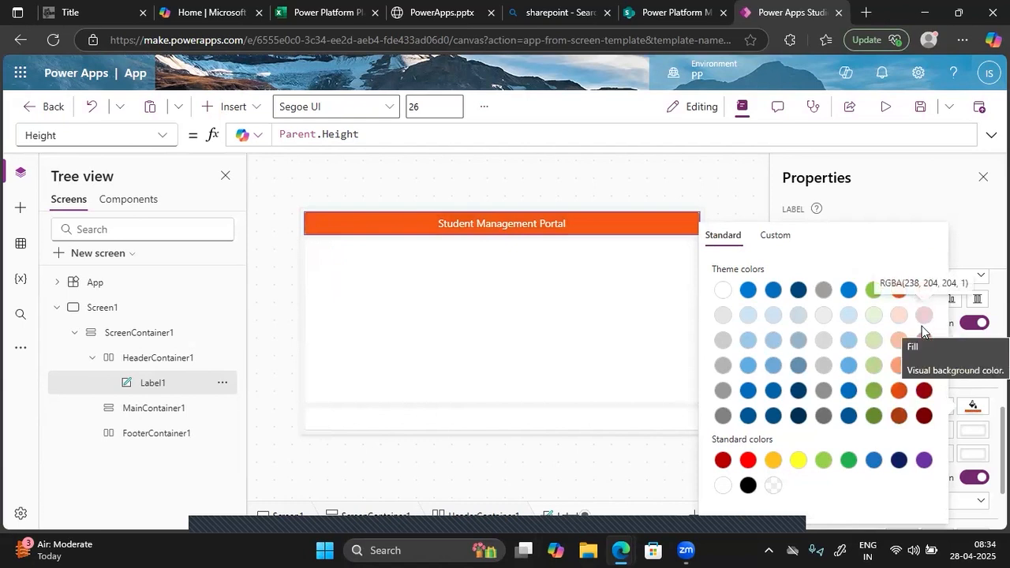
click(797, 341)
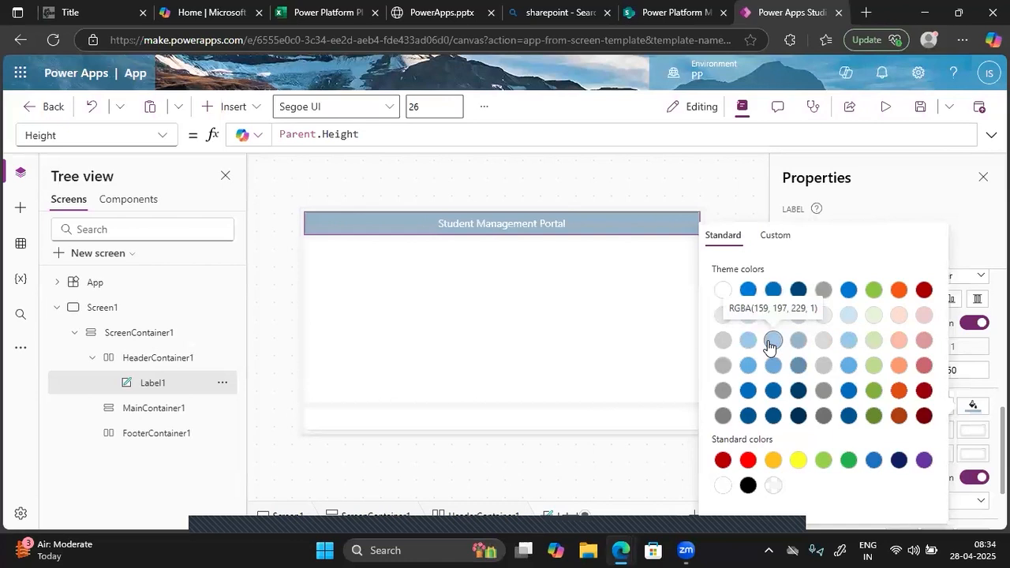
click(875, 211)
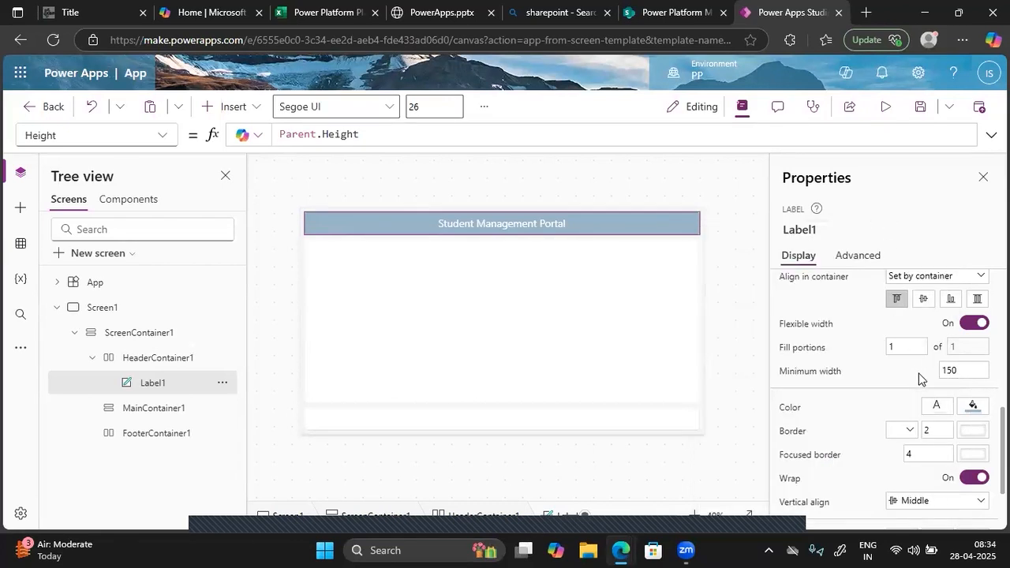
Try black for the header label's text color and return it to white RGBA(255, 255, 255, 1).
click(938, 407)
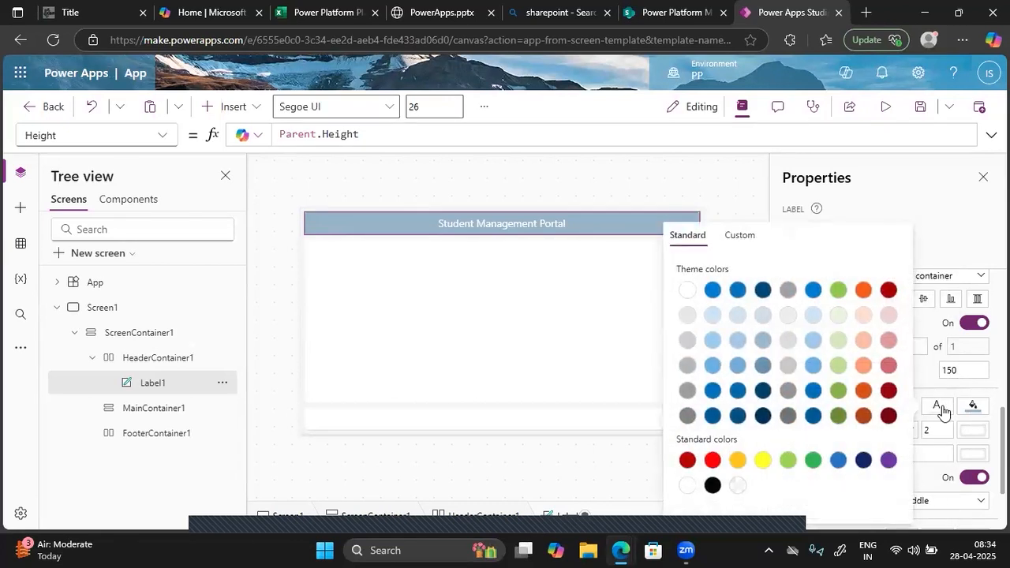
click(713, 485)
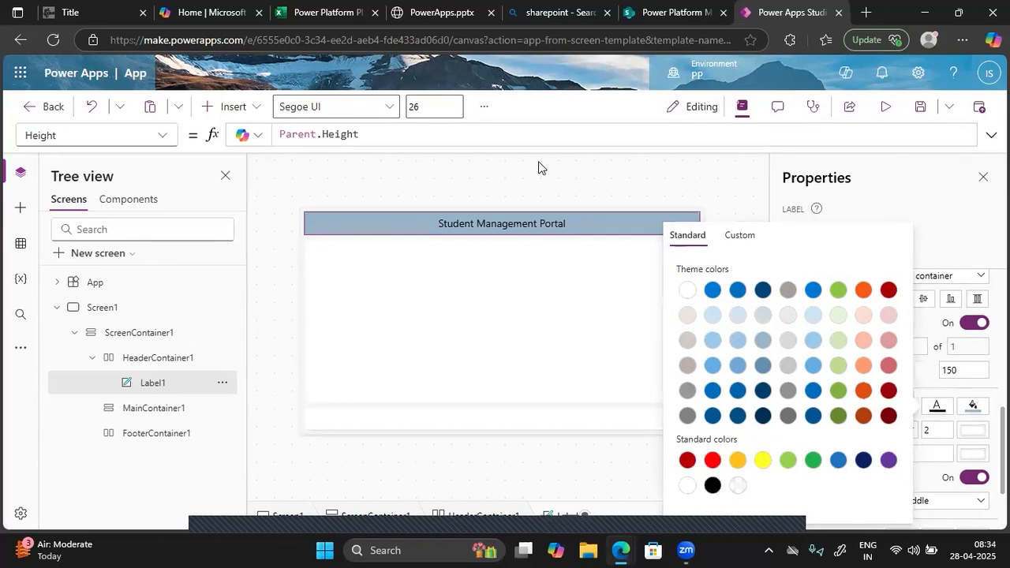
click(553, 104)
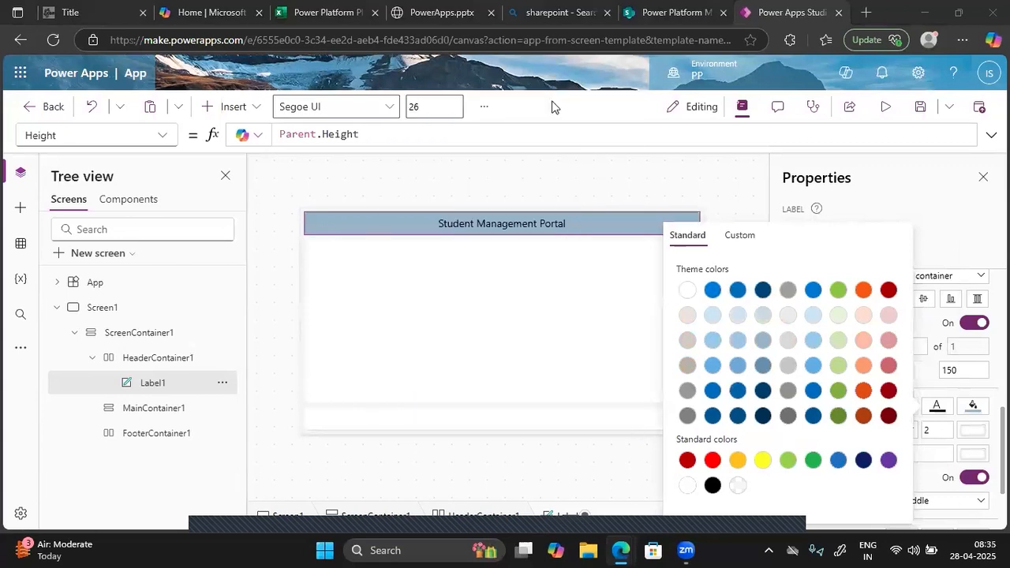
click(688, 291)
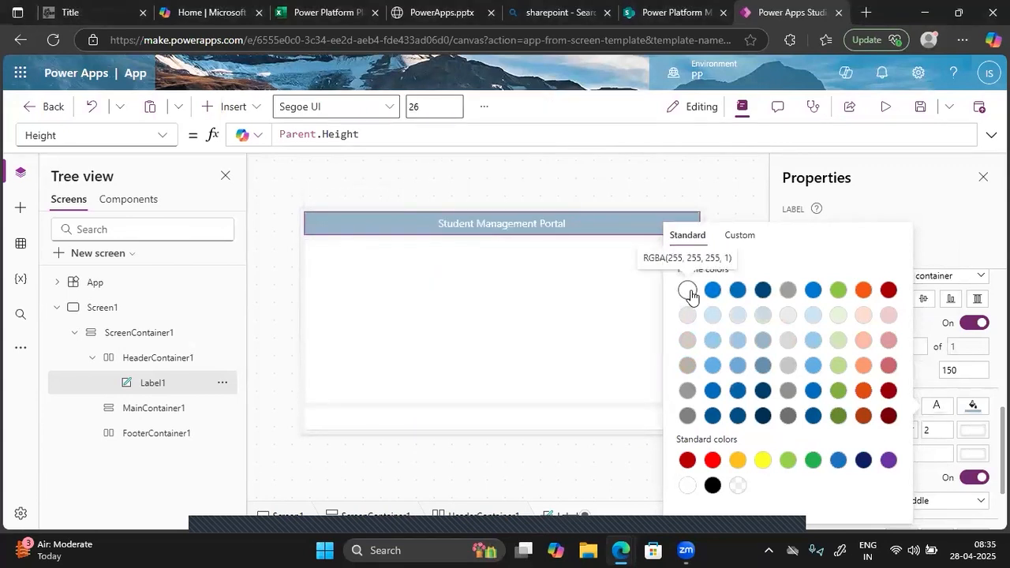
Compare dark green and dark blue fills for the header label, set it to RGBA(172, 62, 11, 1), and hide the screen's properties.
click(972, 407)
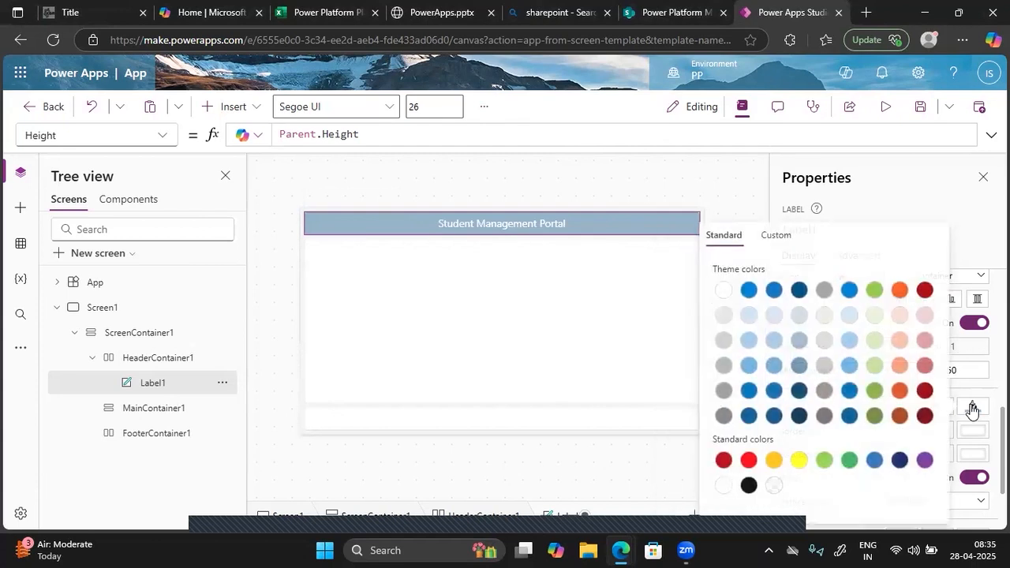
click(897, 418)
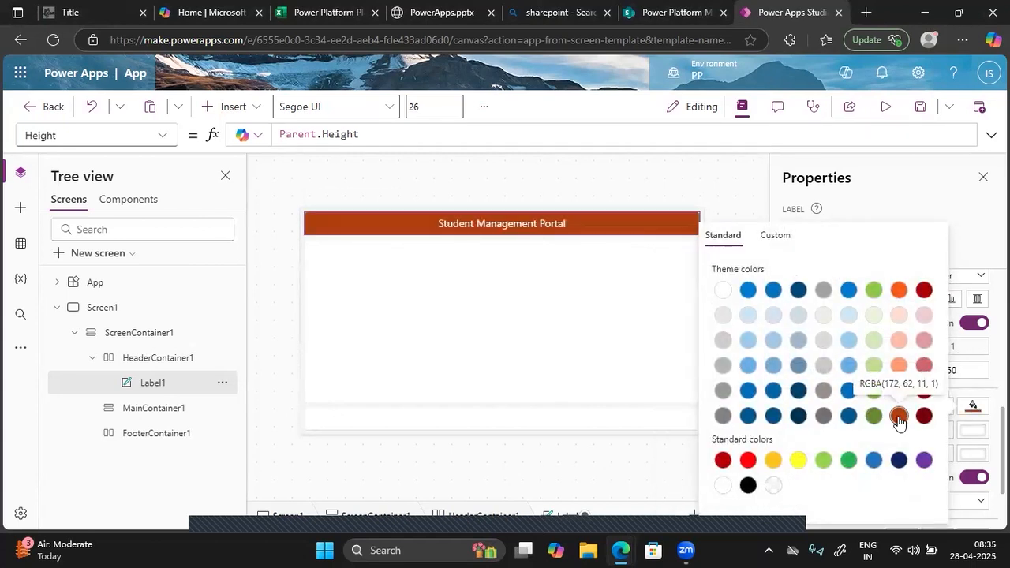
click(872, 418)
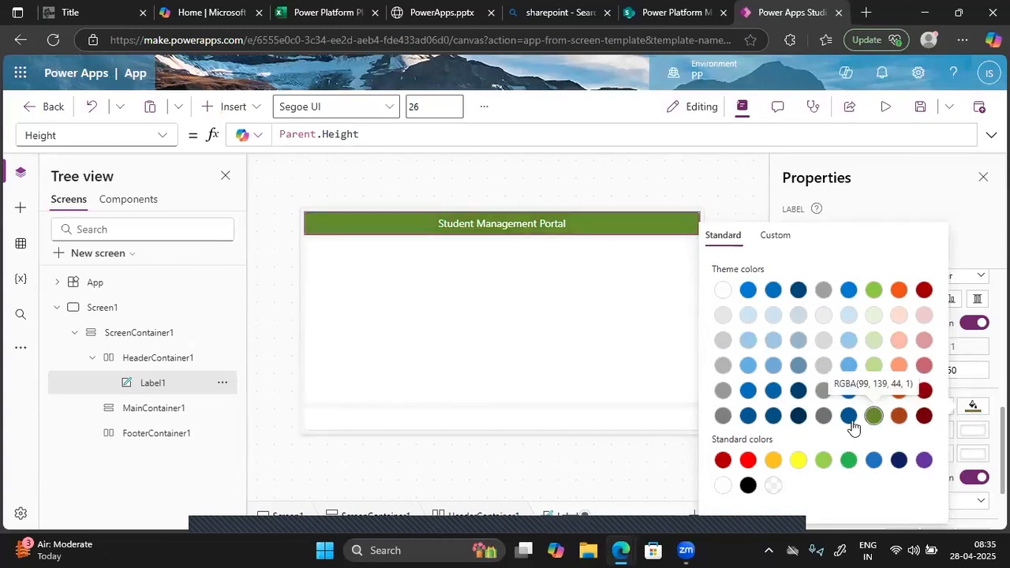
click(849, 421)
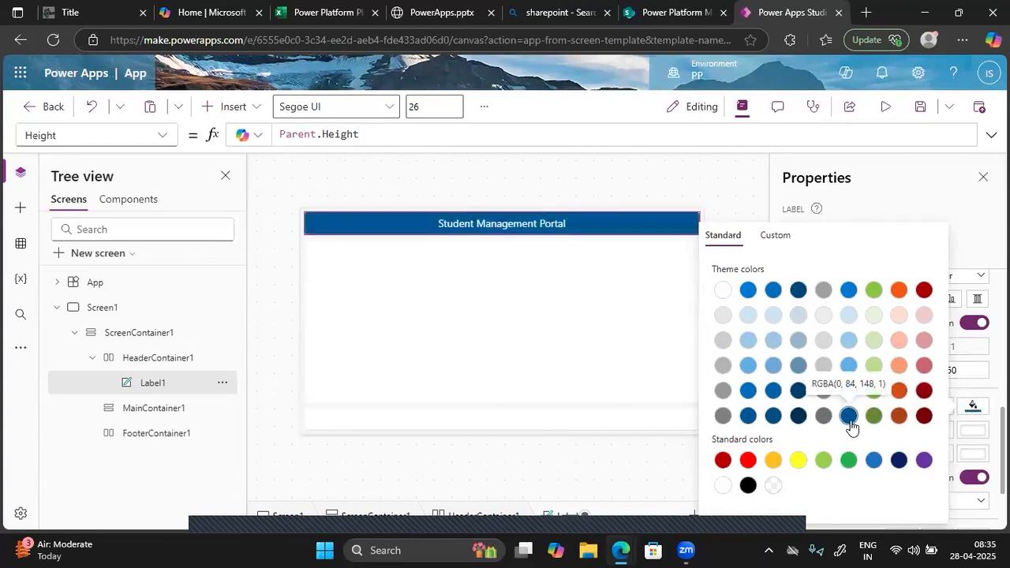
click(897, 418)
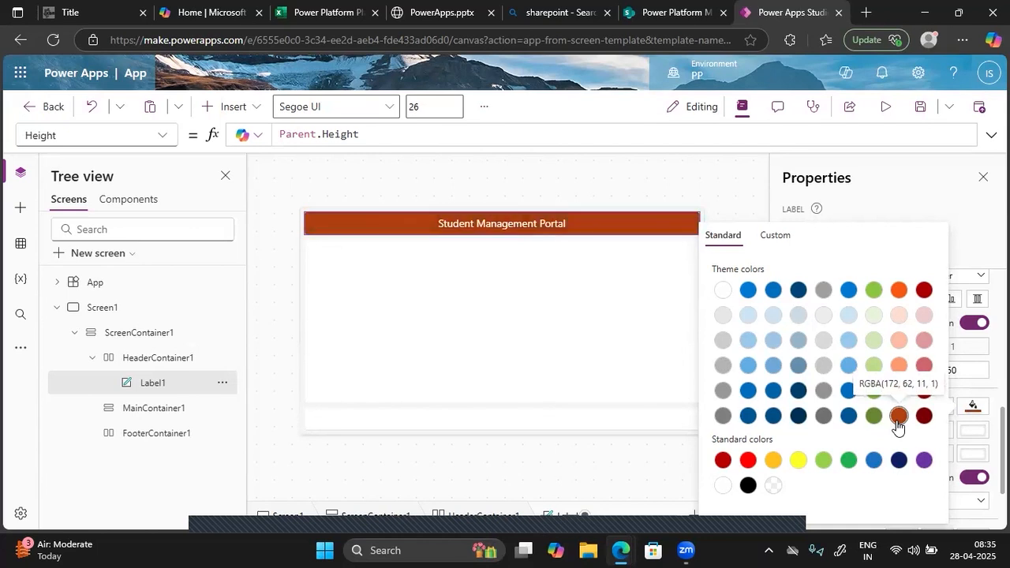
click(622, 196)
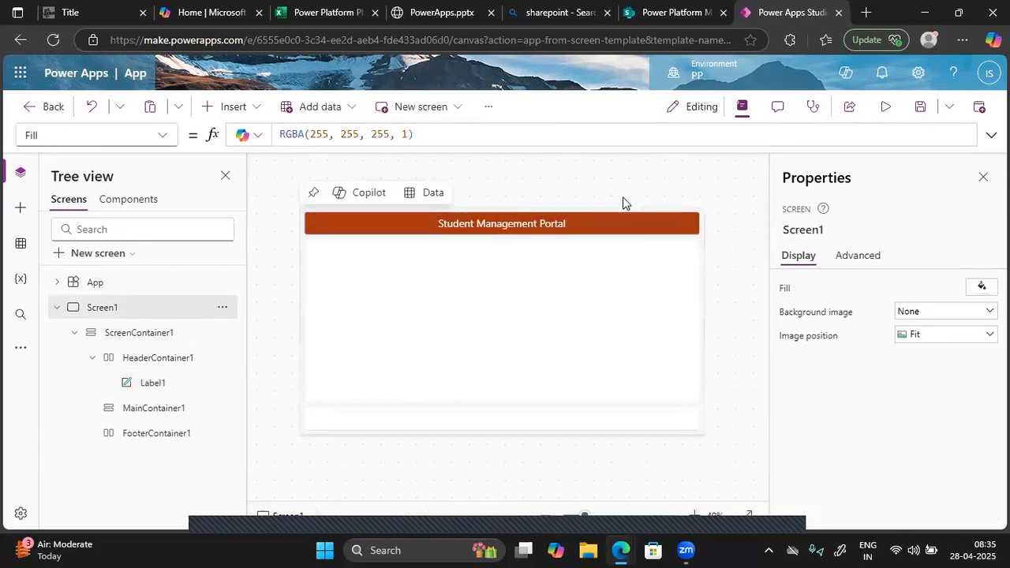
click(981, 179)
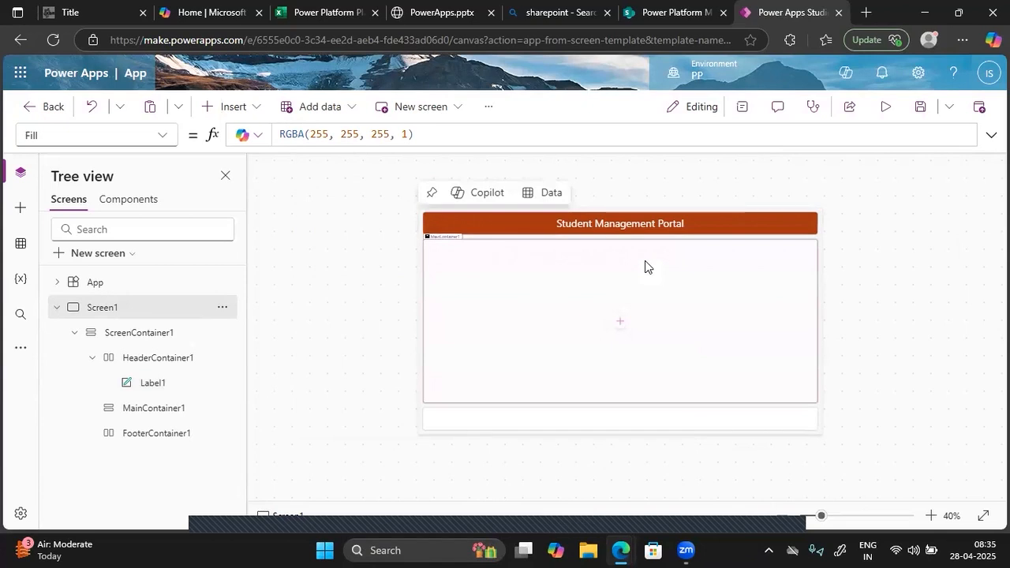
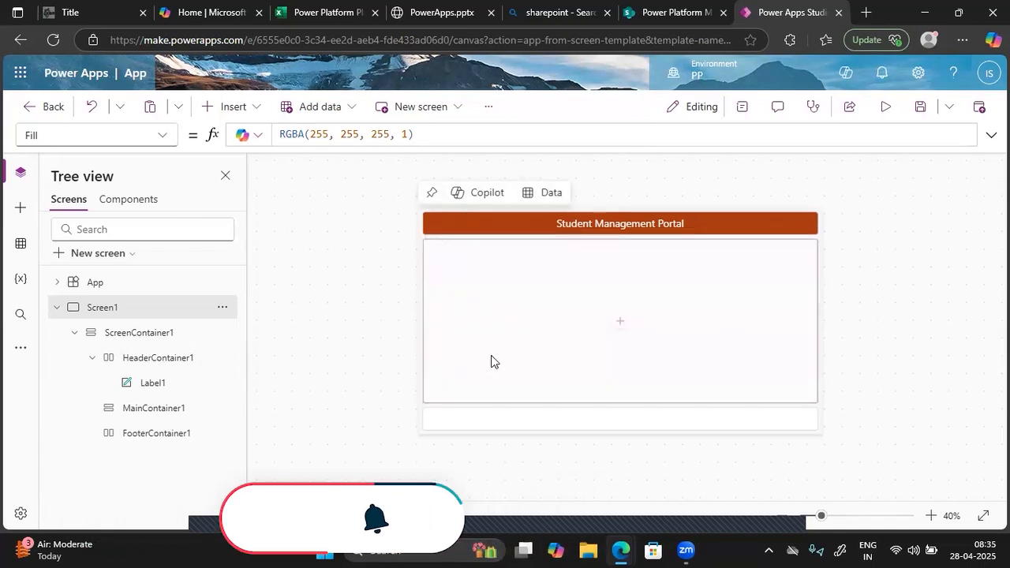
Leave the app without saving its changes and start a new blank canvas app in Tablet size.
click(31, 112)
right_click(31, 112)
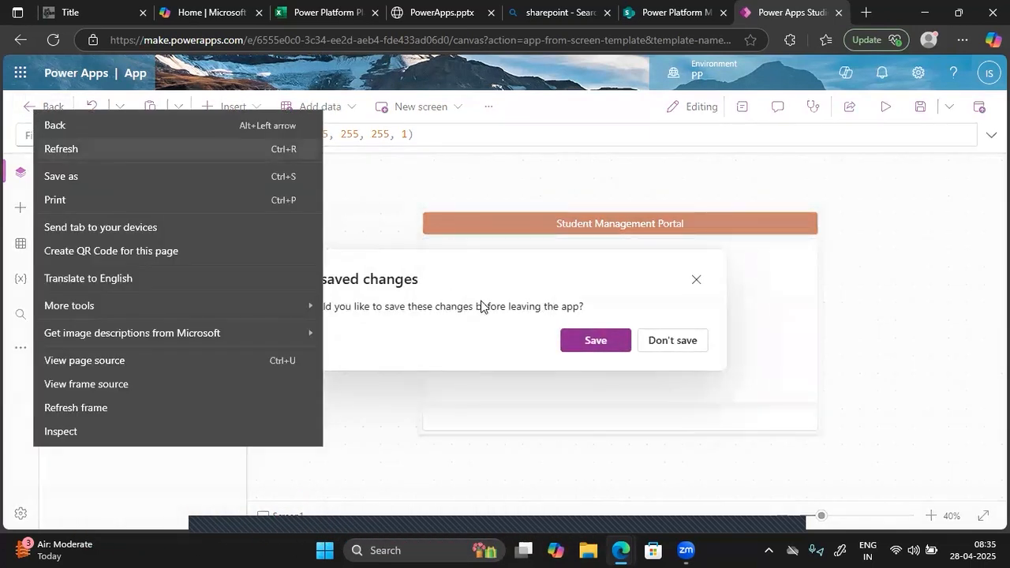
click(436, 219)
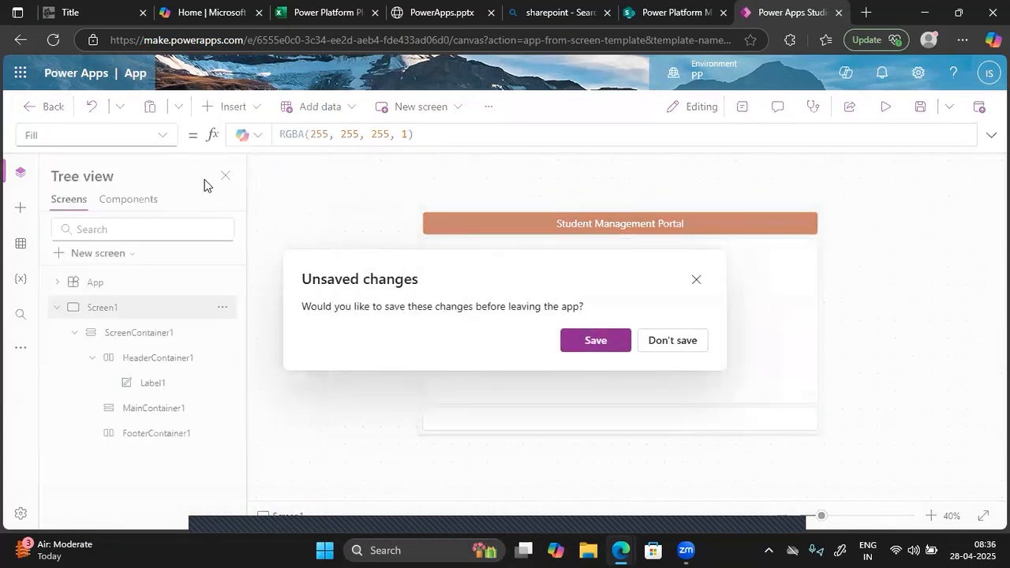
click(676, 342)
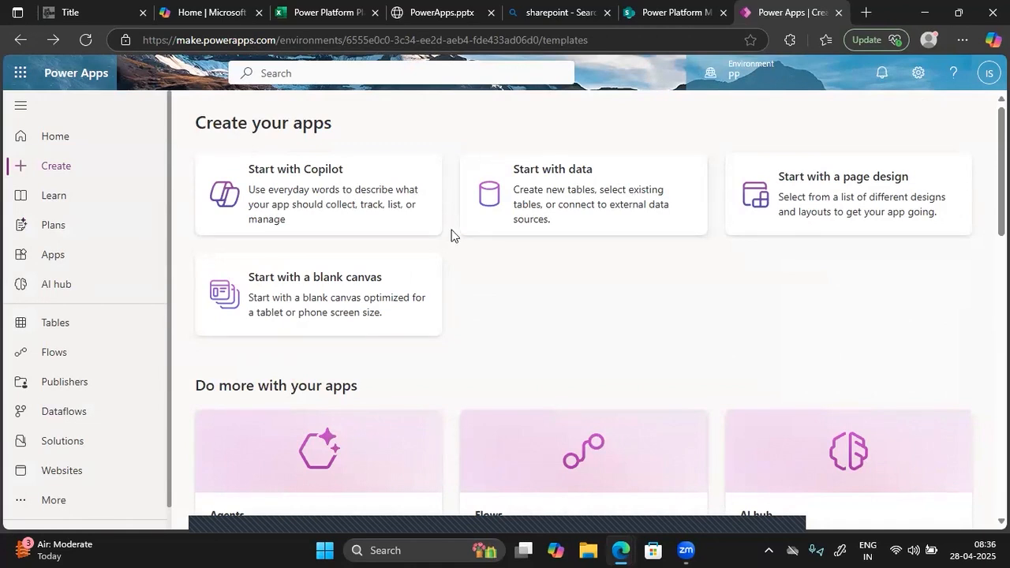
click(339, 297)
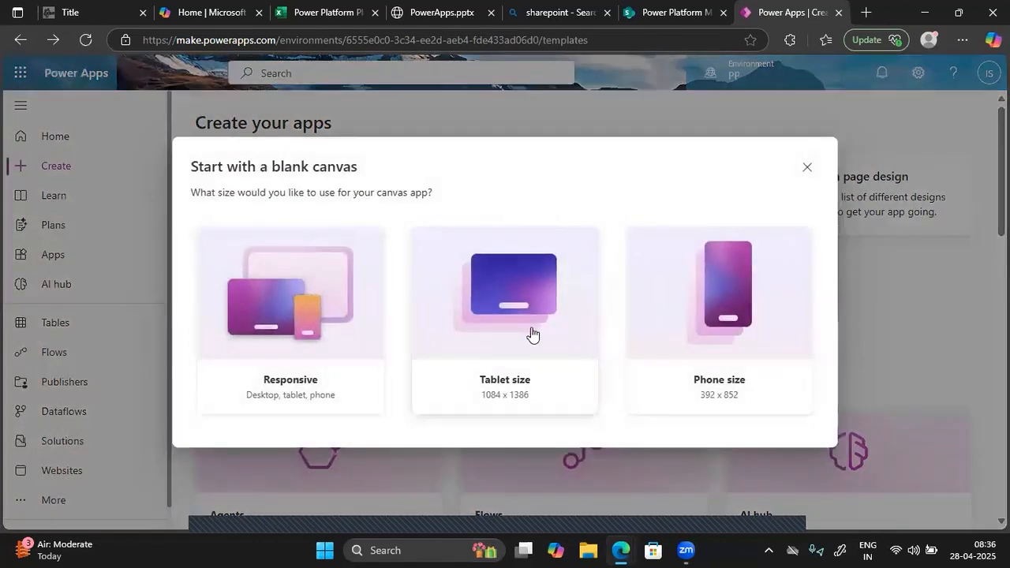
click(530, 334)
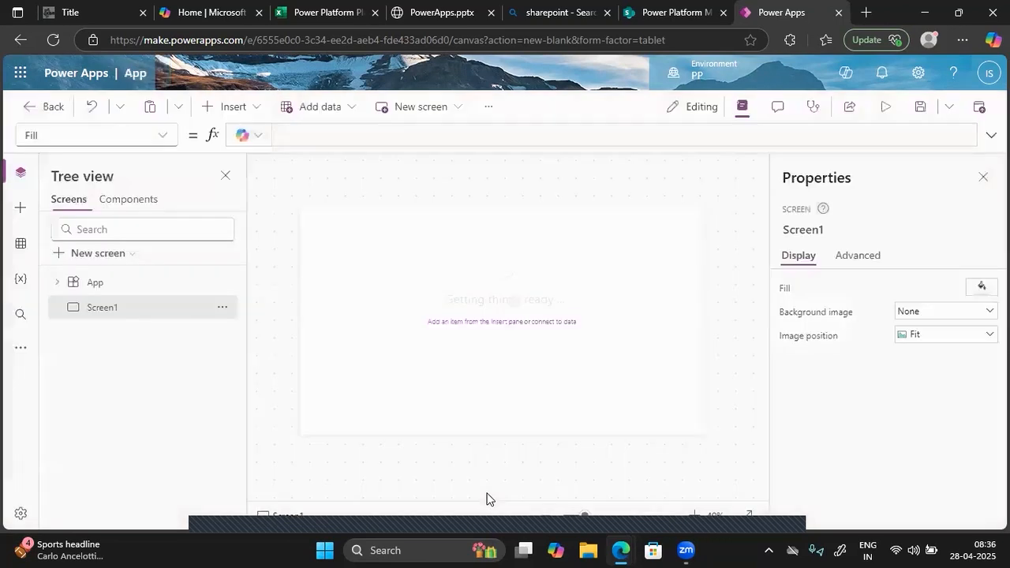
click(641, 401)
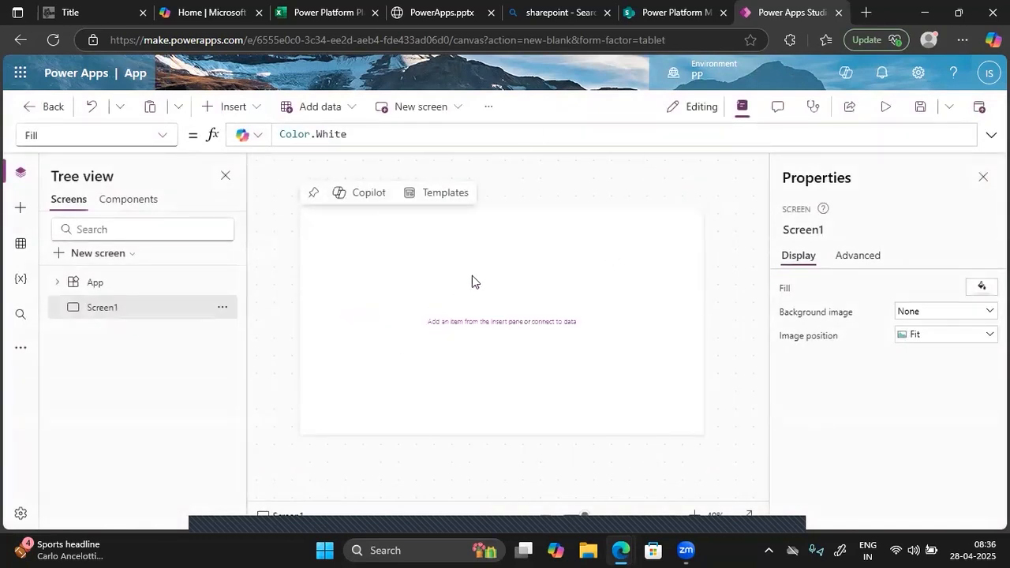
click(97, 253)
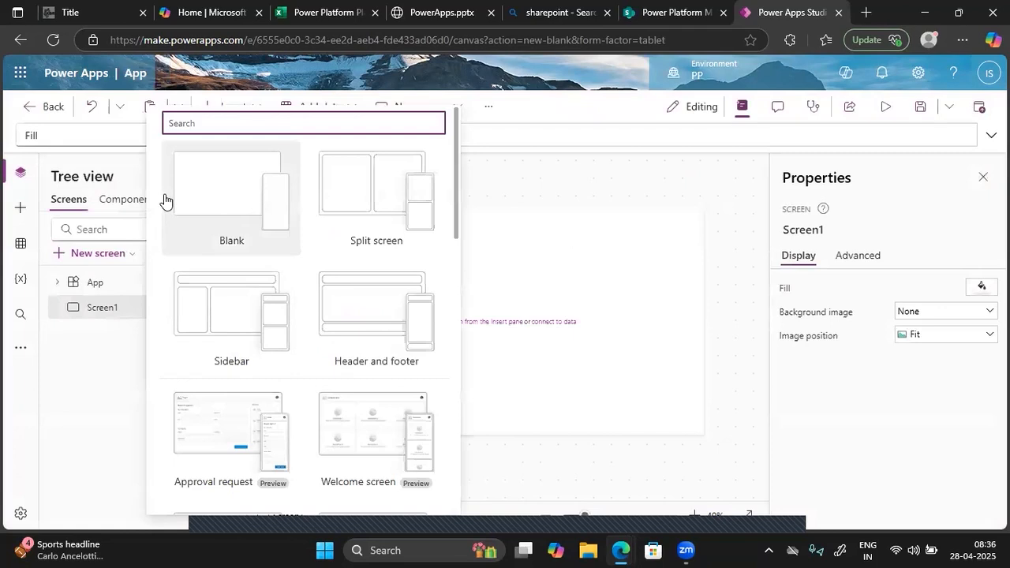
click(96, 343)
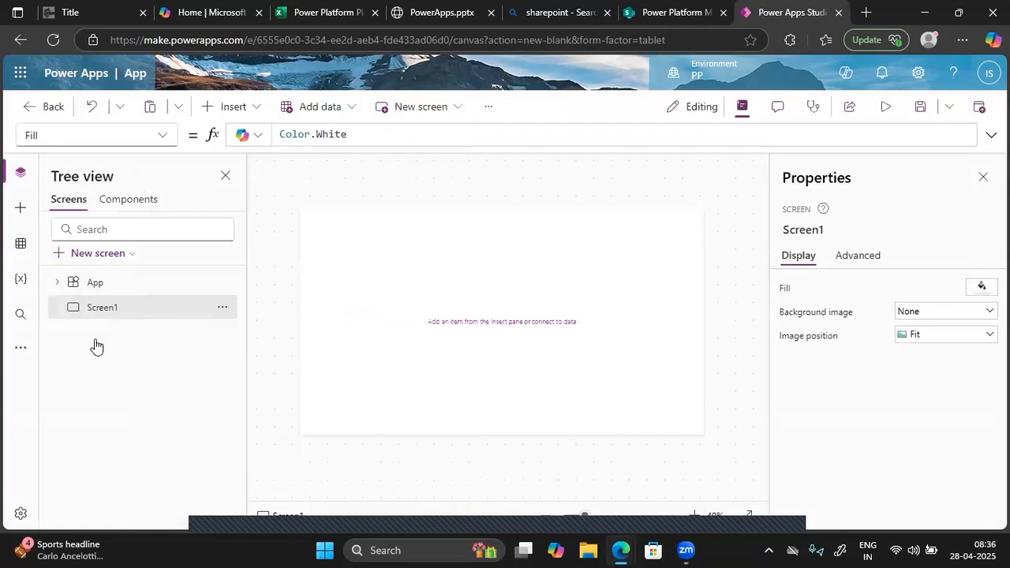
click(303, 108)
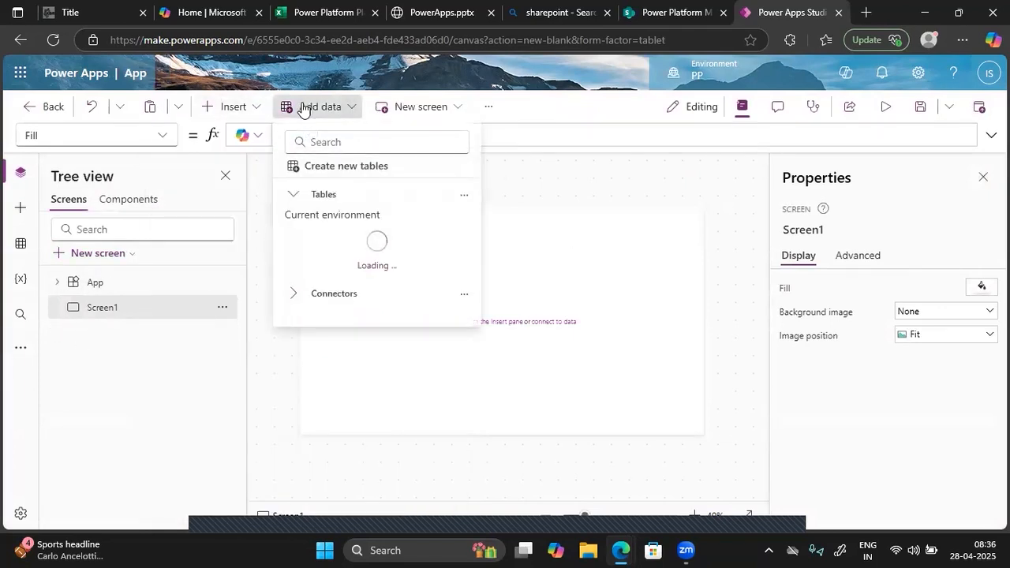
click(245, 117)
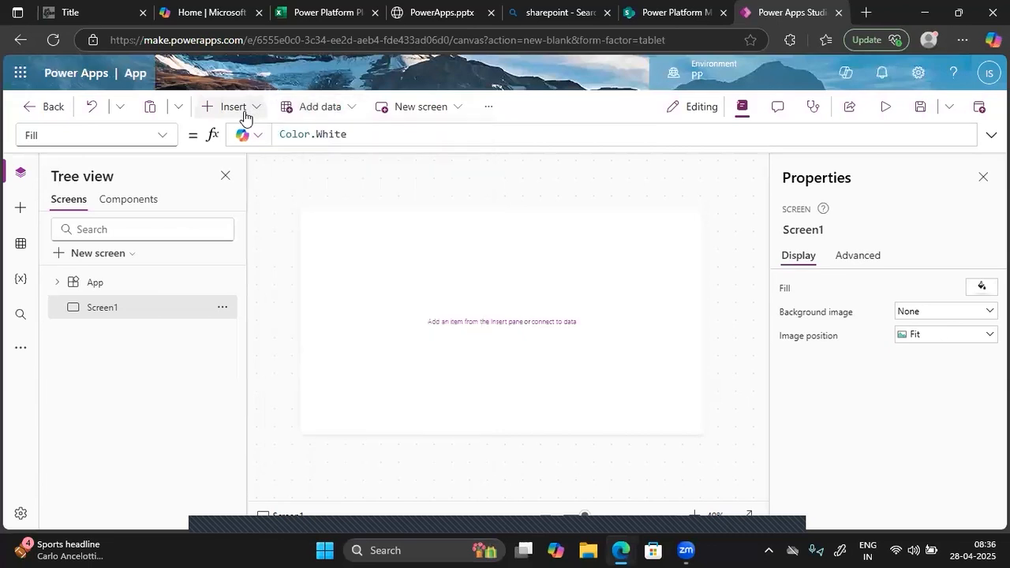
Insert a text label and stretch it across the full width of the canvas's upper edge, about 1366 by 60.
click(245, 116)
click(315, 177)
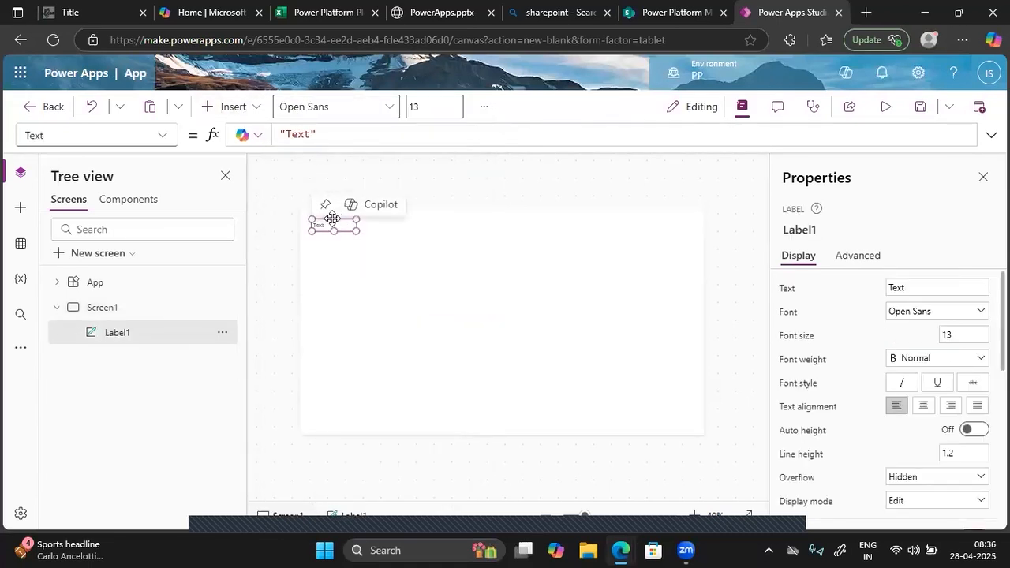
drag(332, 218, 323, 207)
drag(640, 211, 713, 230)
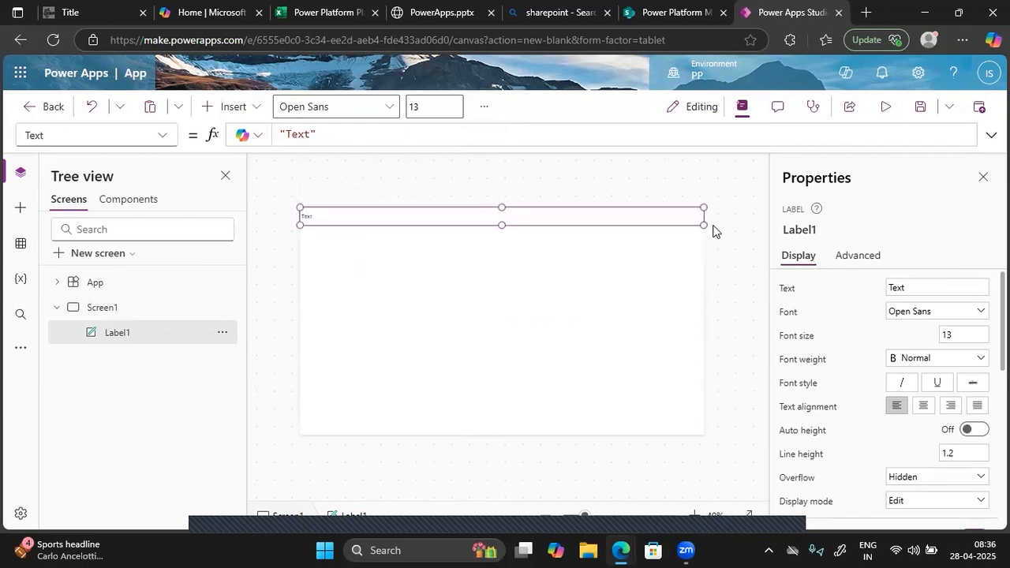
Set the header label's text to "Student Management Portal".
double_click(888, 287)
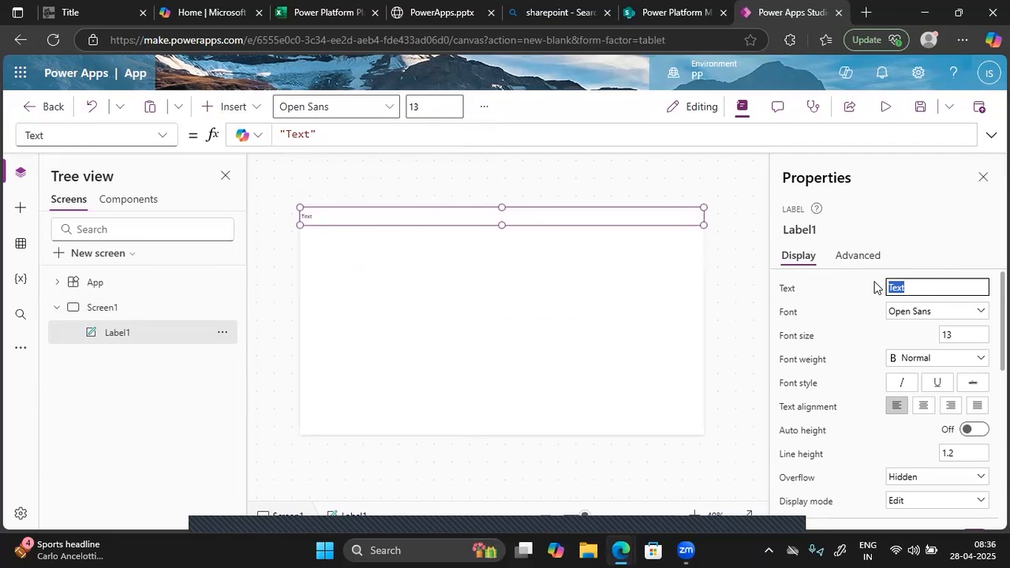
key(BackSpace)
text(udent Management Portal)
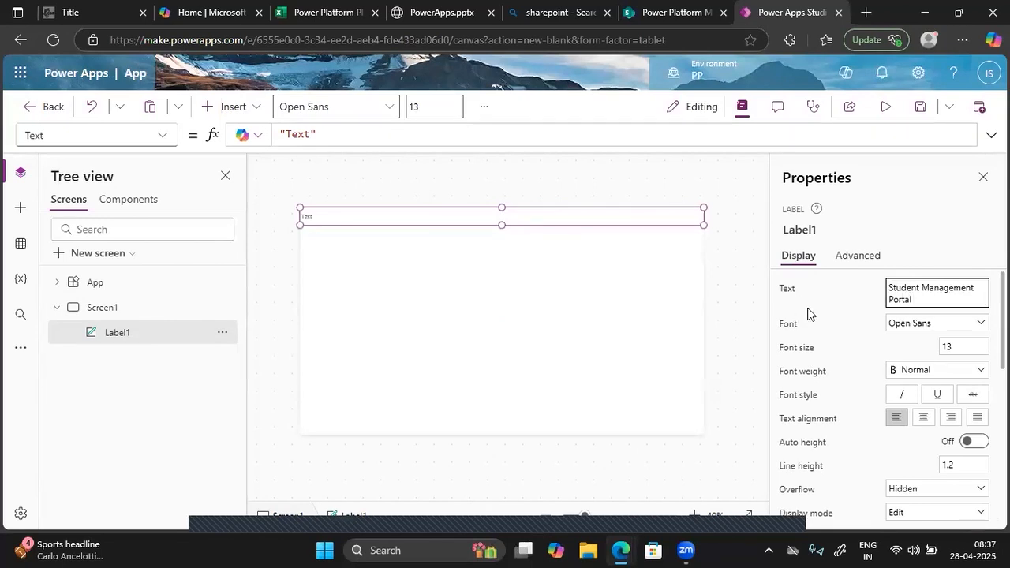
click(810, 304)
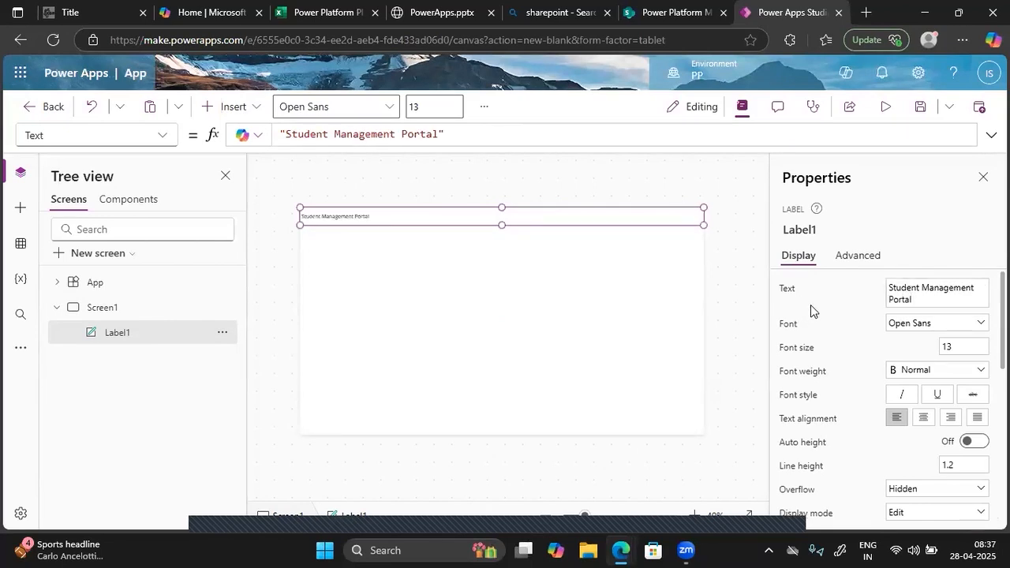
Set the header label's font size to 26 and center its text.
click(960, 344)
drag(960, 345, 934, 347)
text(26)
click(838, 351)
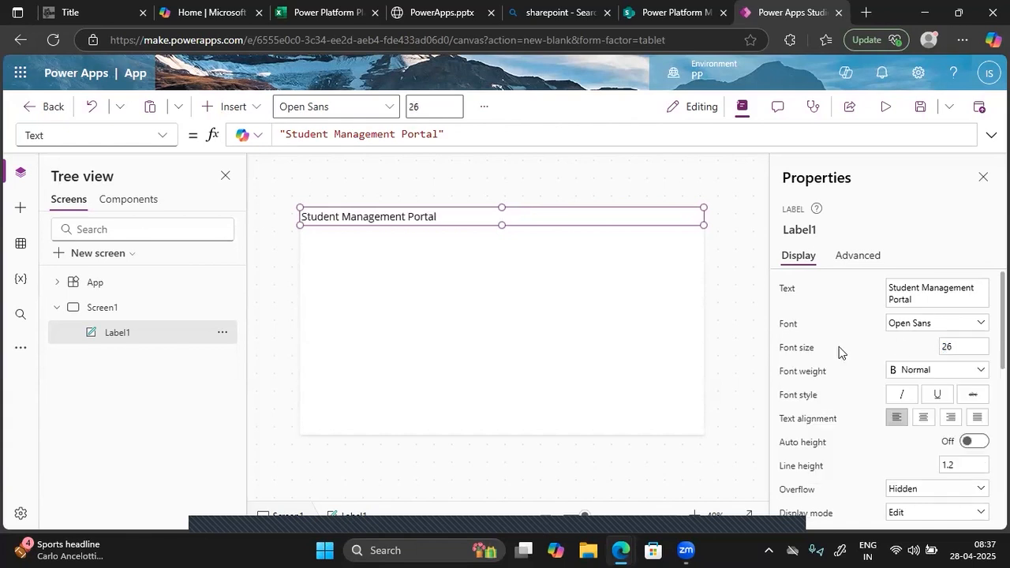
click(923, 418)
scroll(929, 439, down, 5)
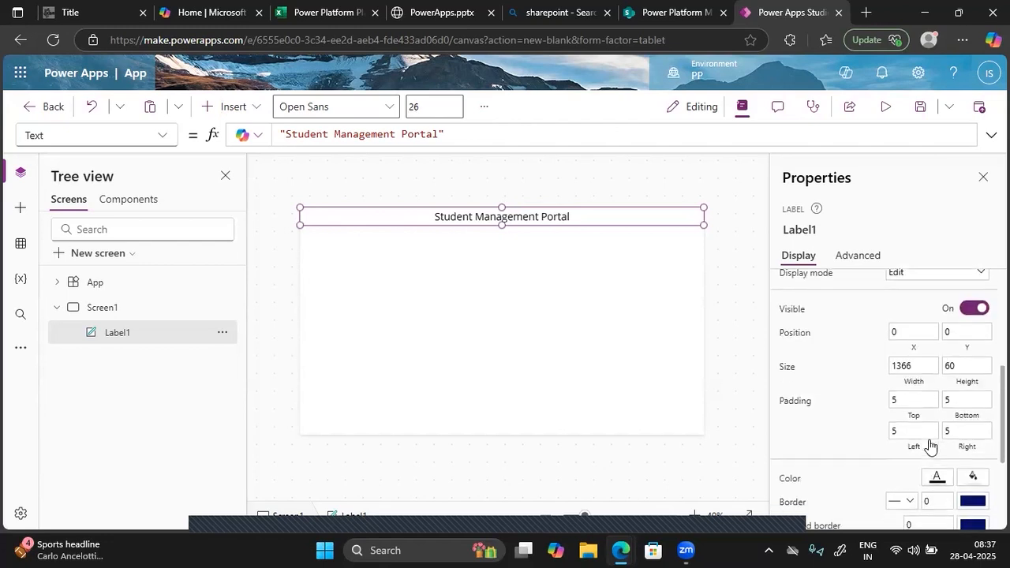
Give the header label white text and a dark orange theme fill, and make the label slightly taller.
click(937, 317)
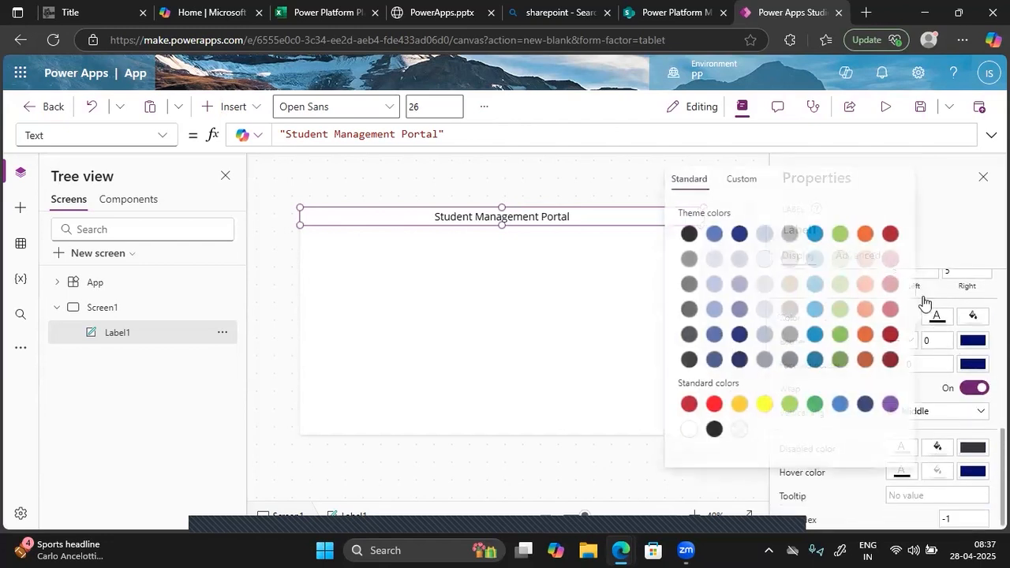
click(687, 430)
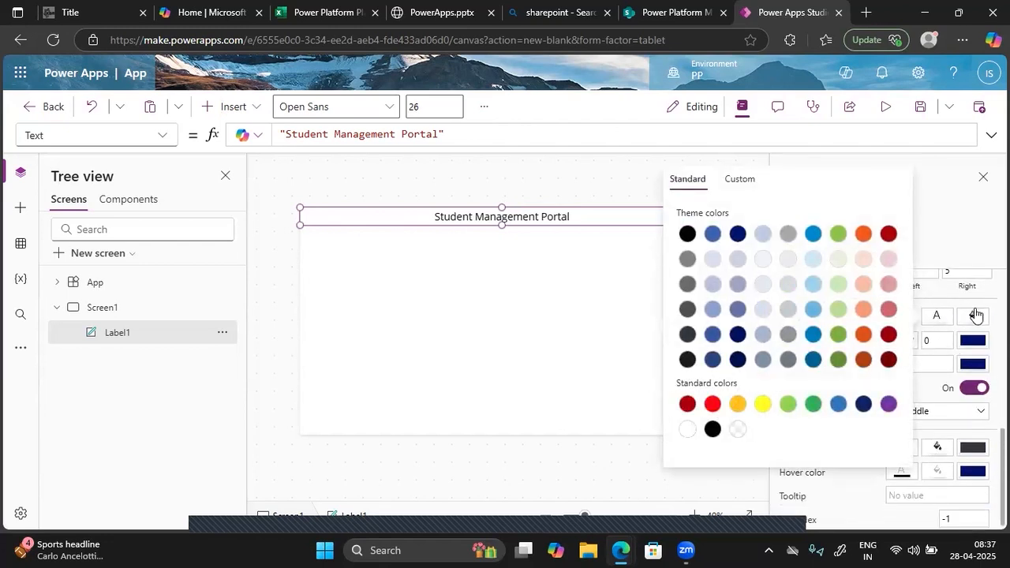
click(976, 316)
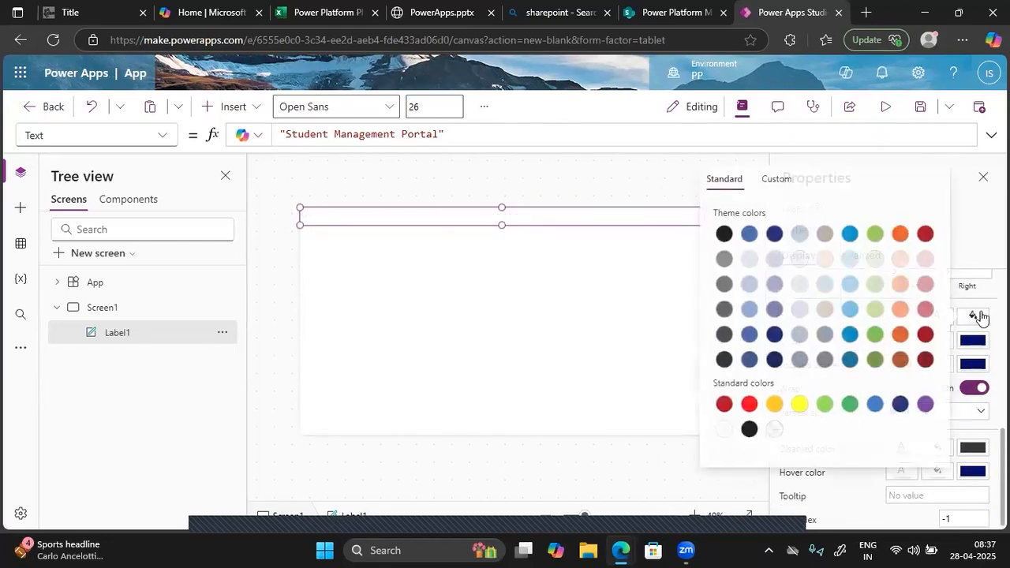
click(899, 360)
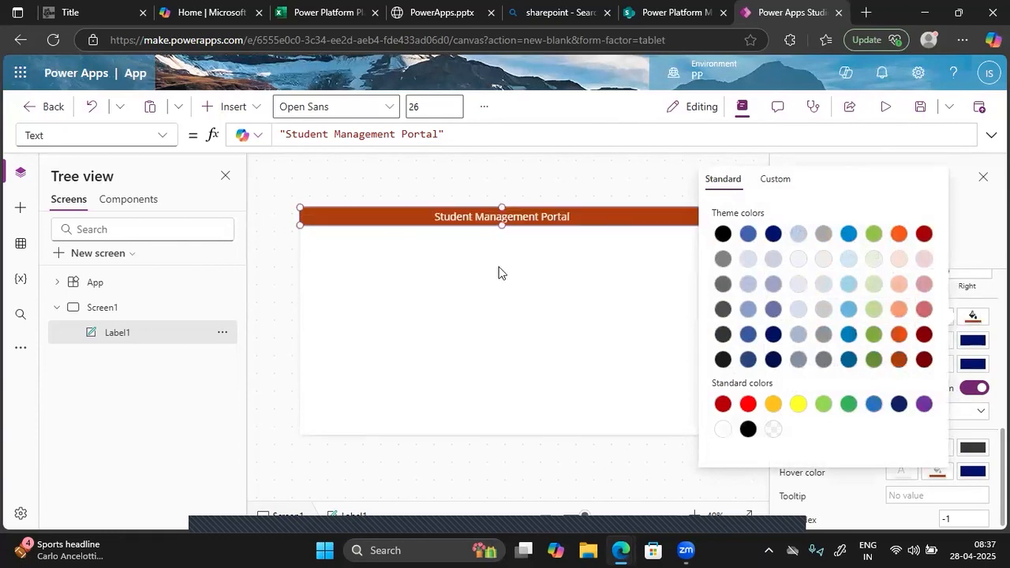
click(502, 228)
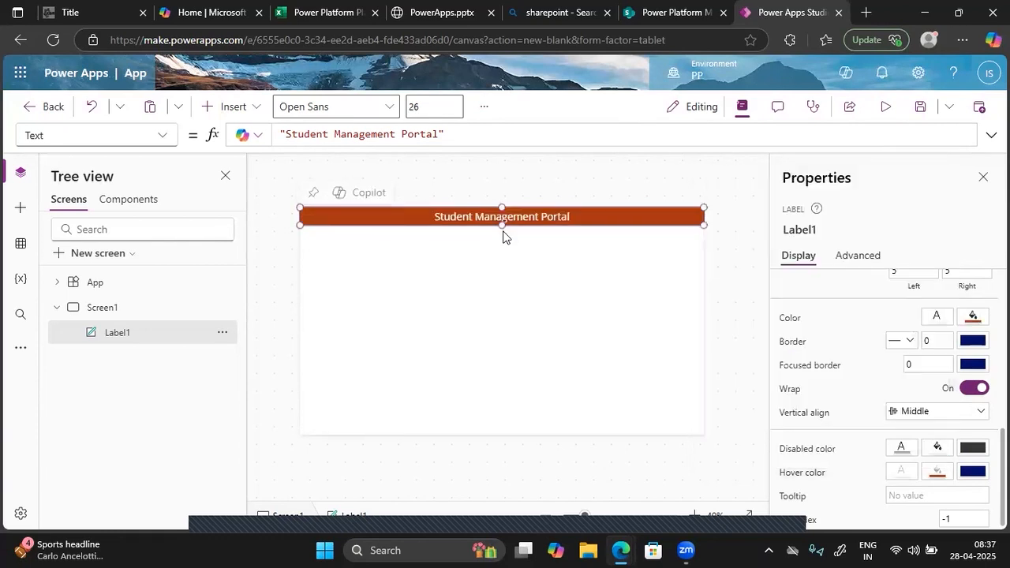
drag(501, 233, 501, 231)
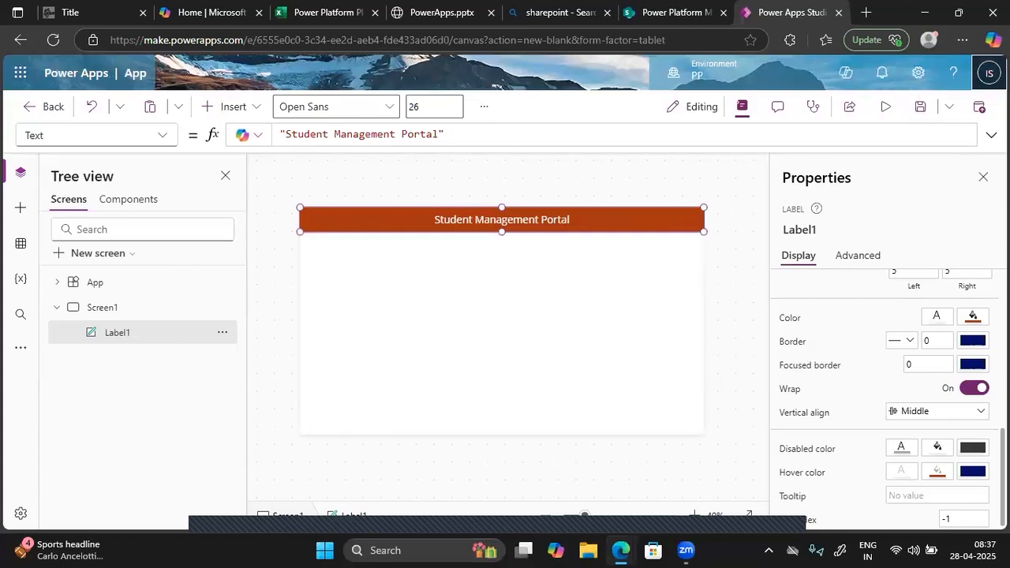
click(988, 72)
click(989, 73)
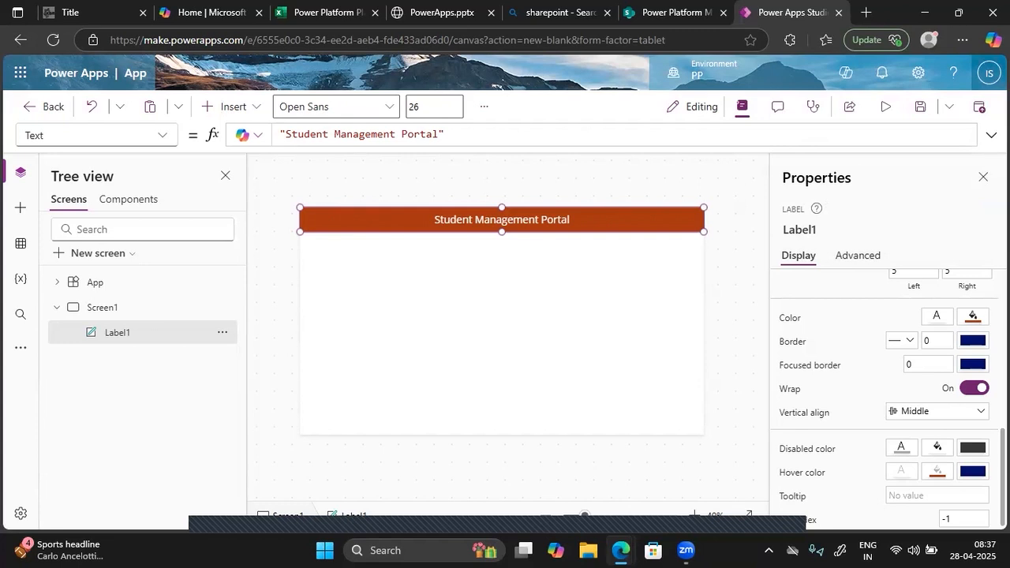
mouse_move(679, 222)
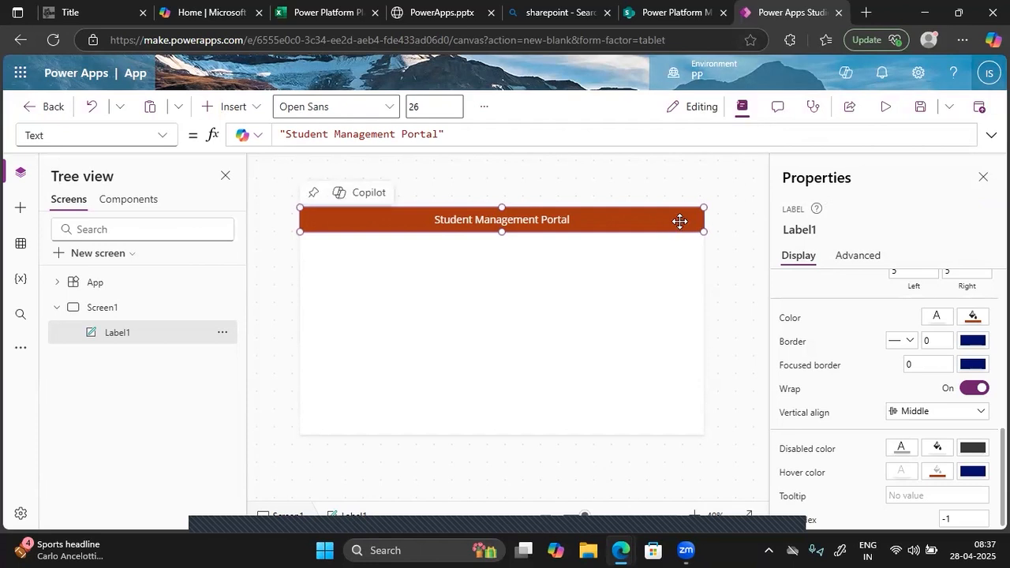
Insert an image control and fit it into the right end of the orange header.
click(220, 106)
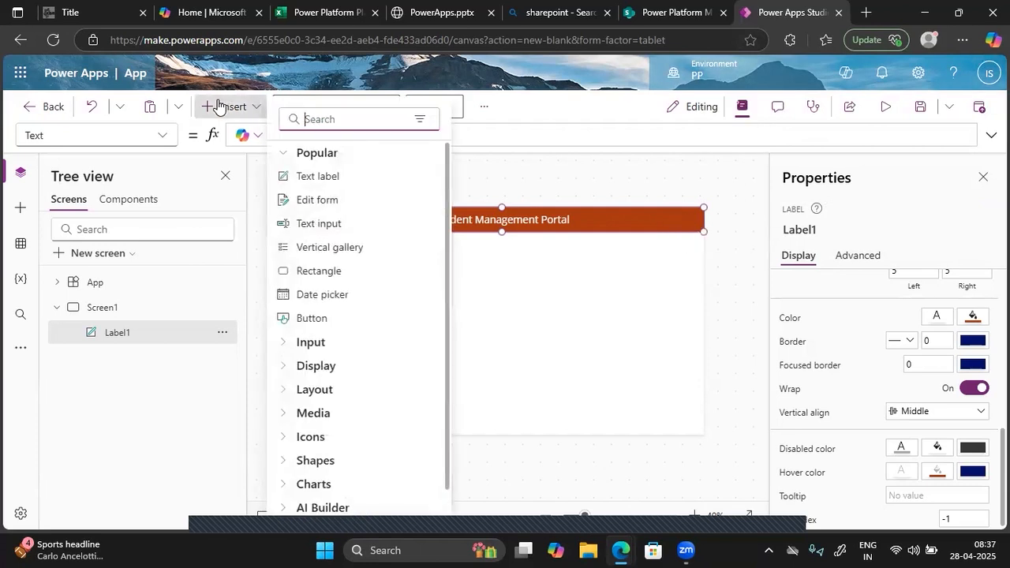
text(imahe)
key(BackSpace)
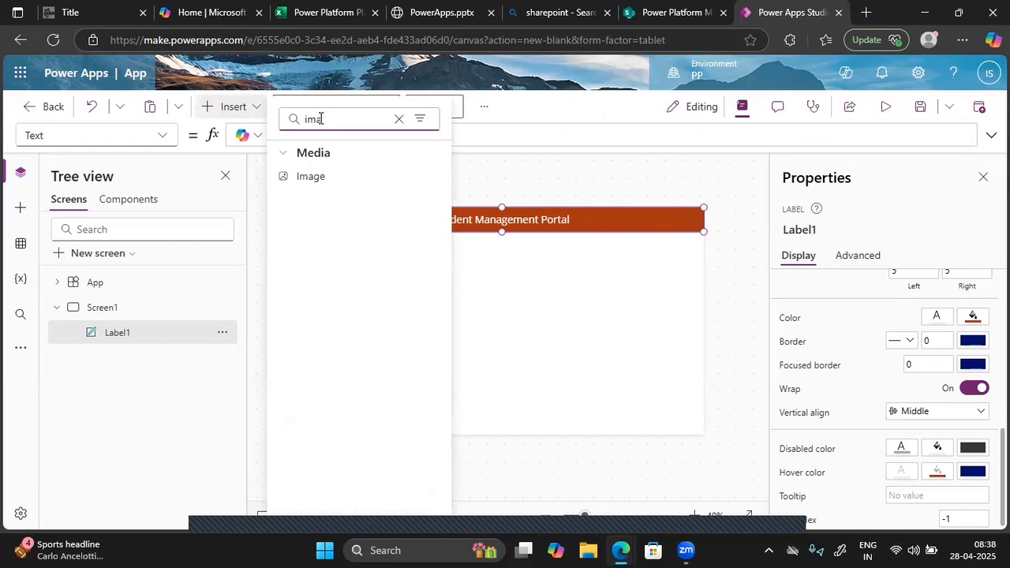
click(306, 176)
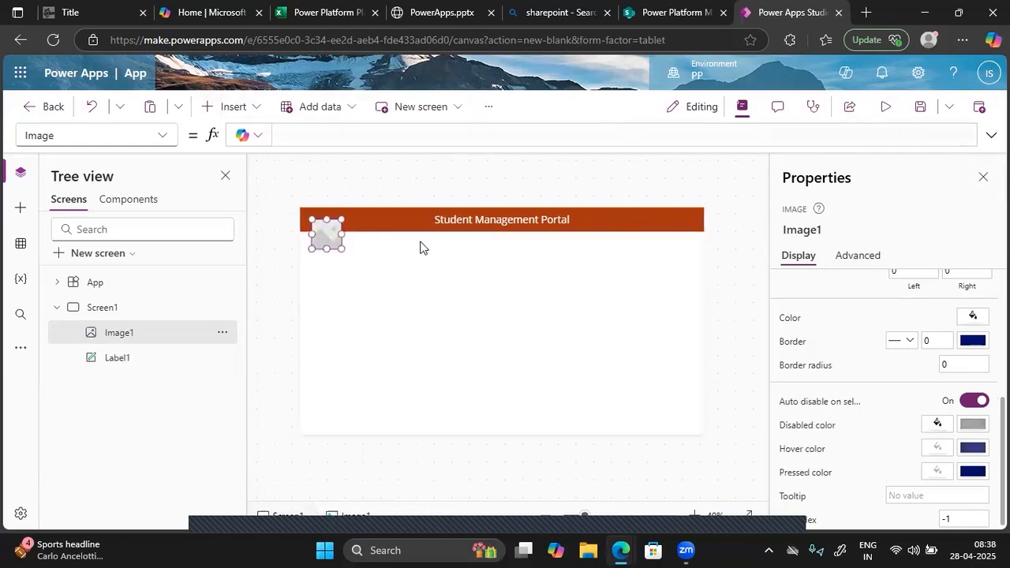
drag(325, 234, 672, 233)
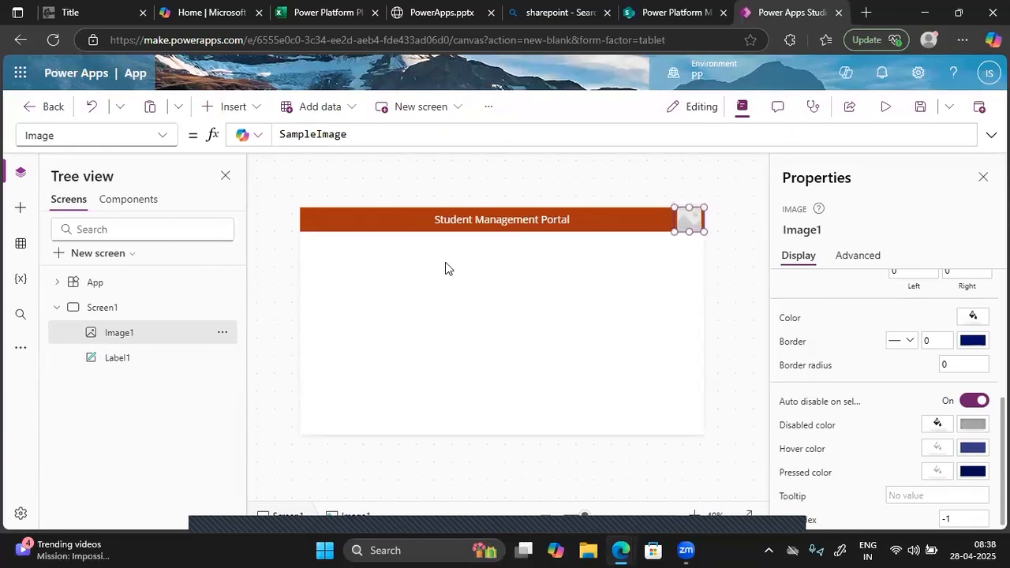
Clear SampleImage from the header image's formula and look through its properties, keeping the Image property selected.
double_click(315, 133)
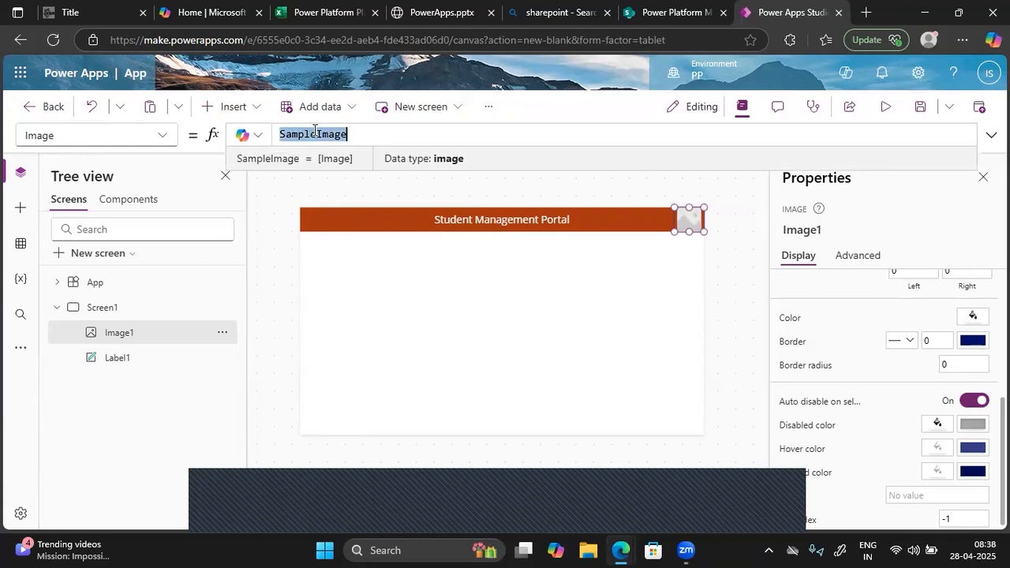
key(BackSpace)
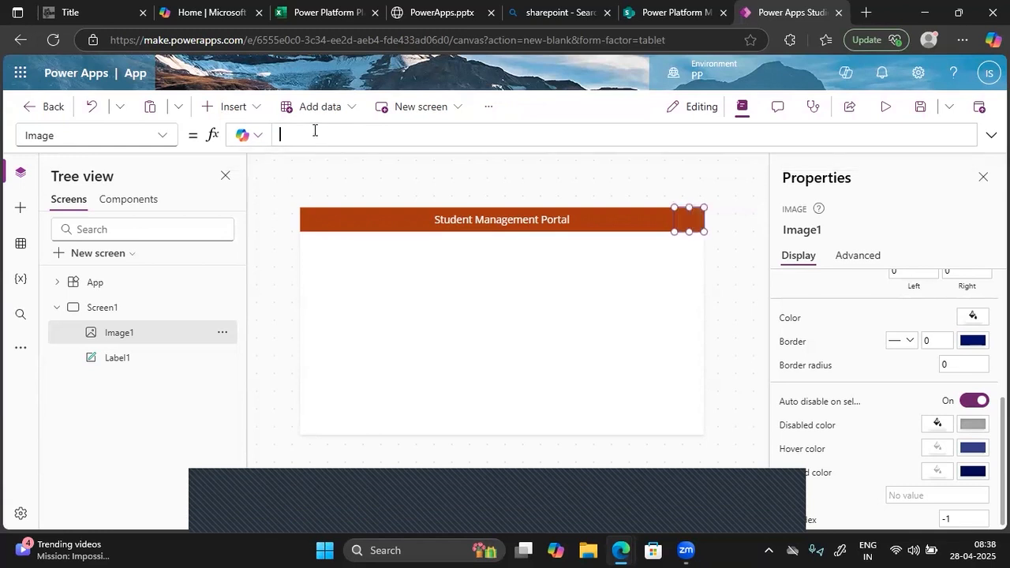
click(165, 145)
scroll(80, 464, down, 3)
scroll(80, 464, down, 3)
scroll(60, 219, up, 2)
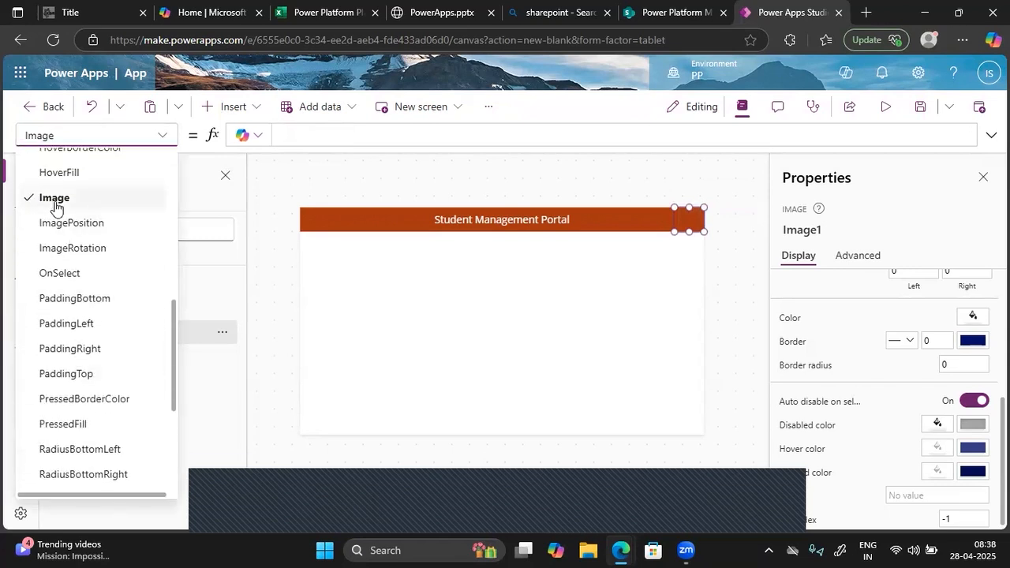
click(54, 199)
Set the header image's Image property to User().Image.
click(306, 134)
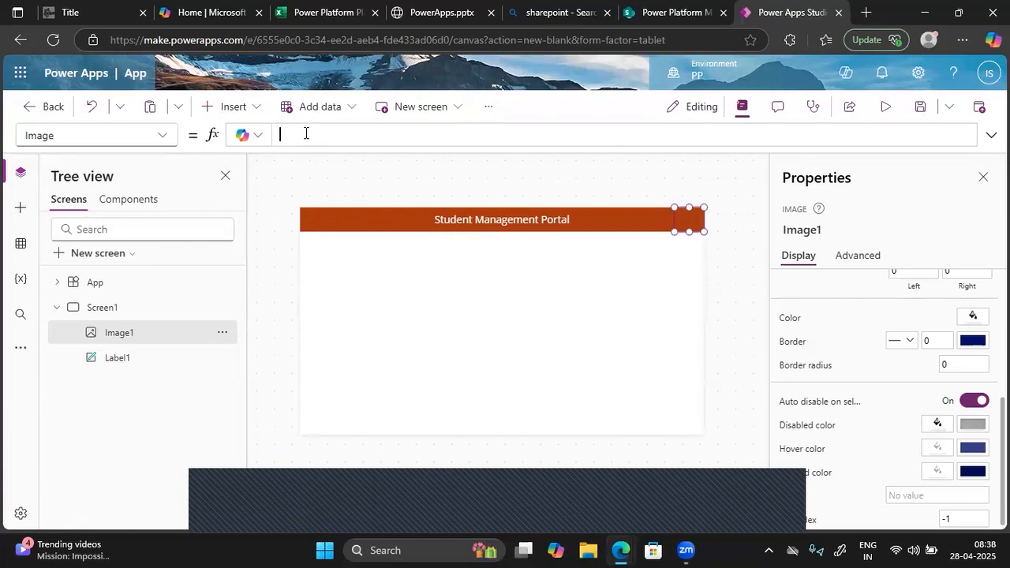
text(User)
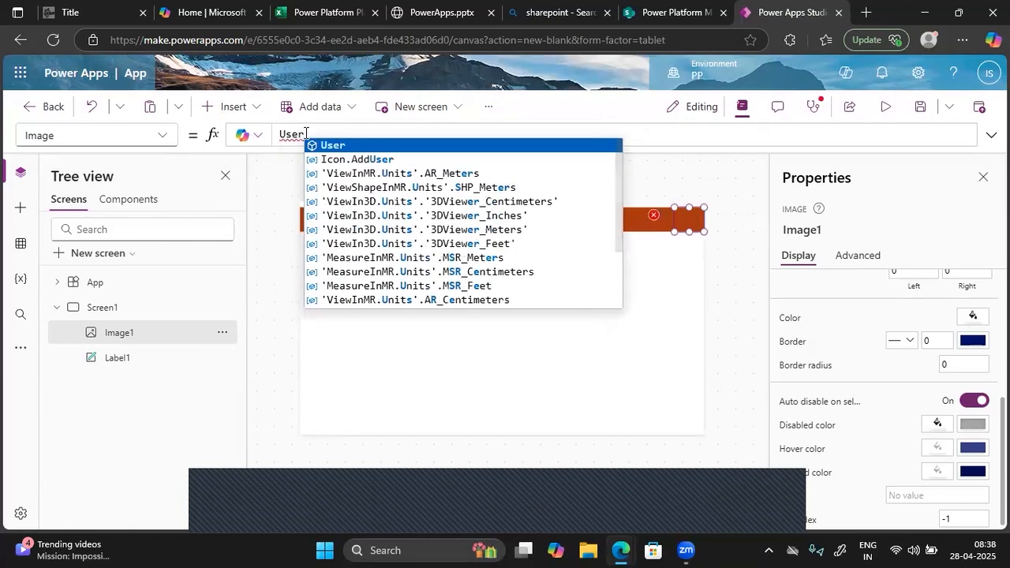
text(())
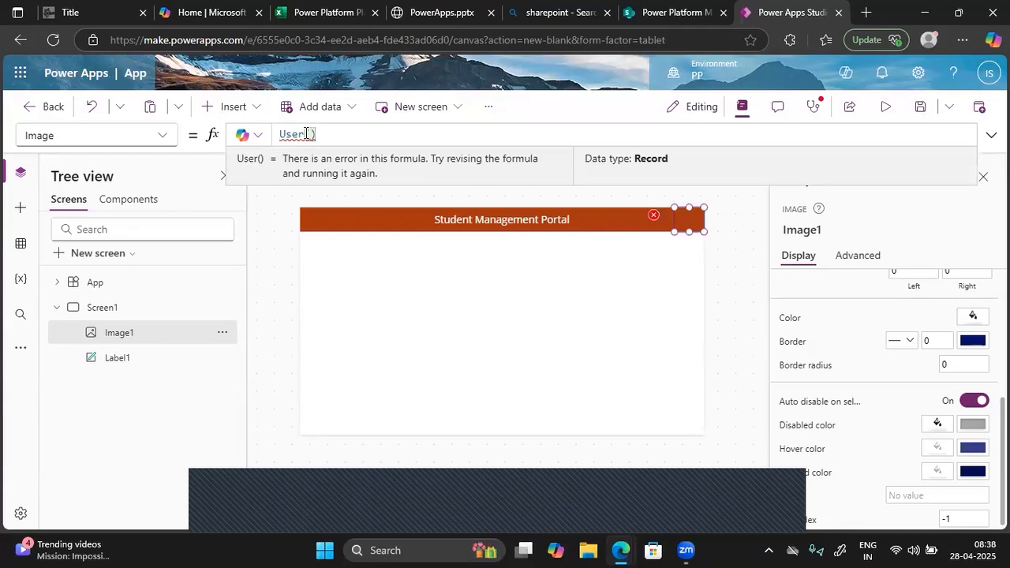
text(.)
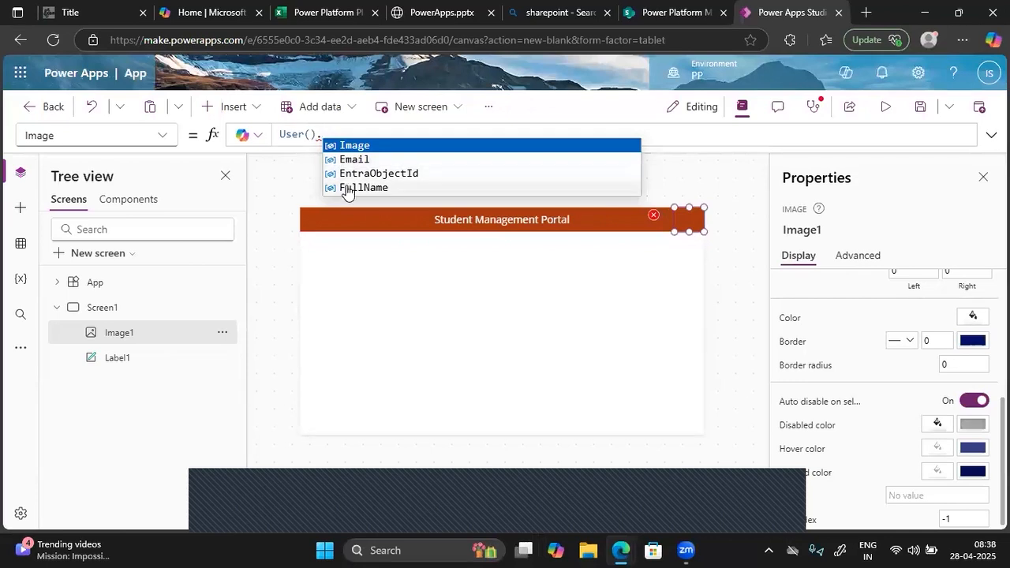
click(353, 145)
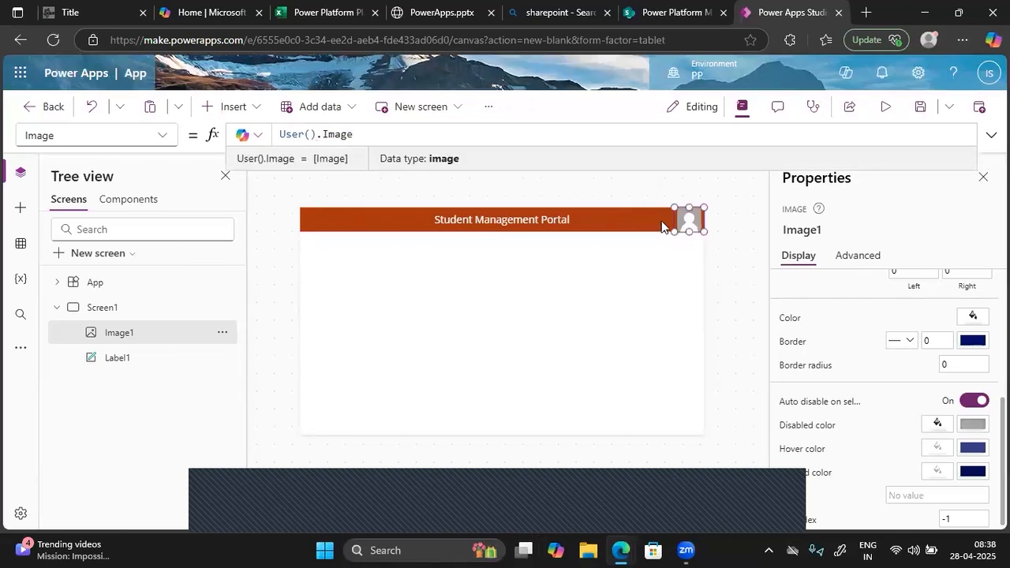
Narrow the user image in the header to about 85 by 82 and display its main properties.
drag(669, 228, 676, 234)
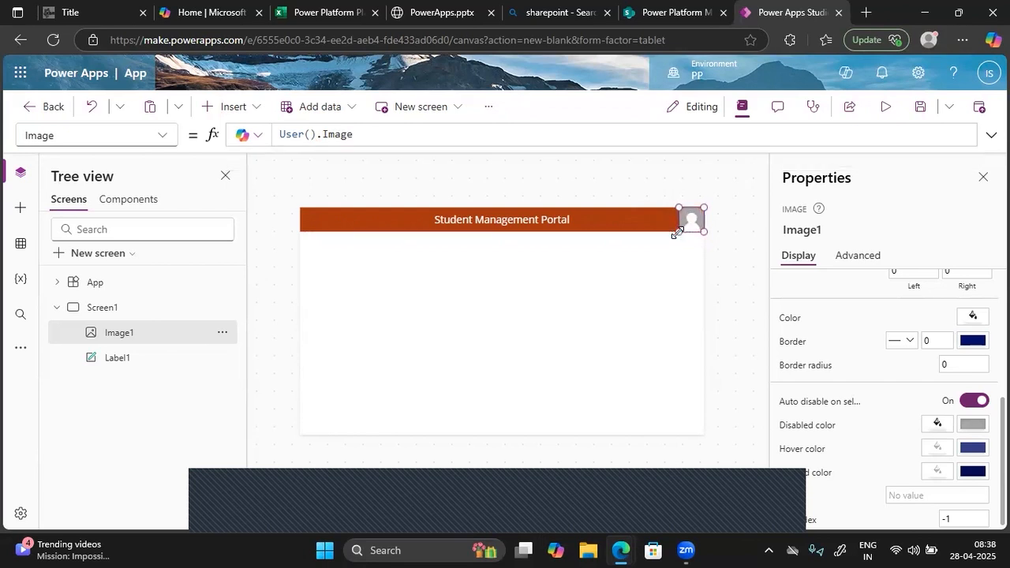
mouse_move(691, 224)
scroll(870, 304, up, 5)
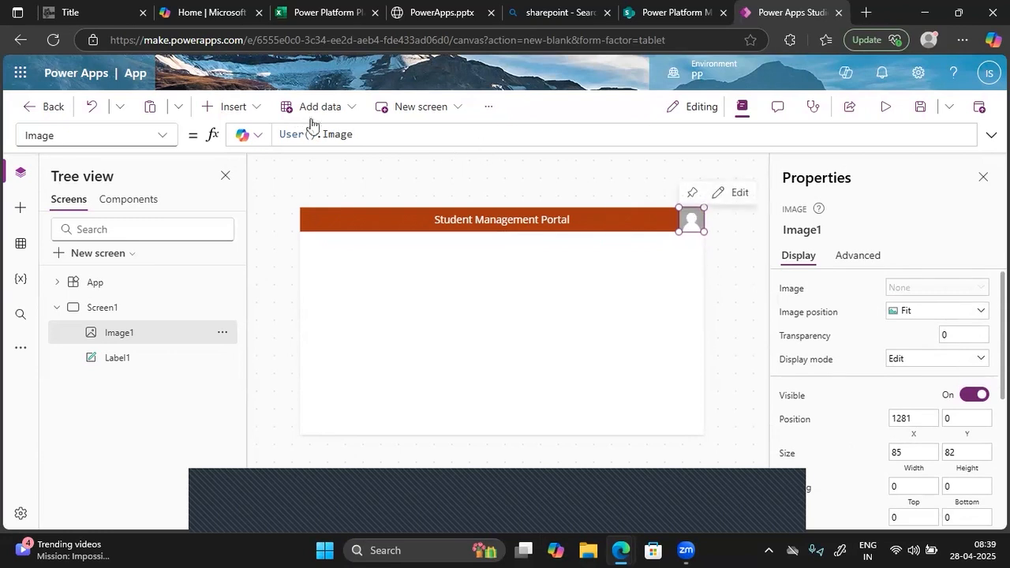
Remove Image from the header image's formula and re-enter it so that it reads User().Image.
drag(363, 137, 320, 136)
key(BackSpace)
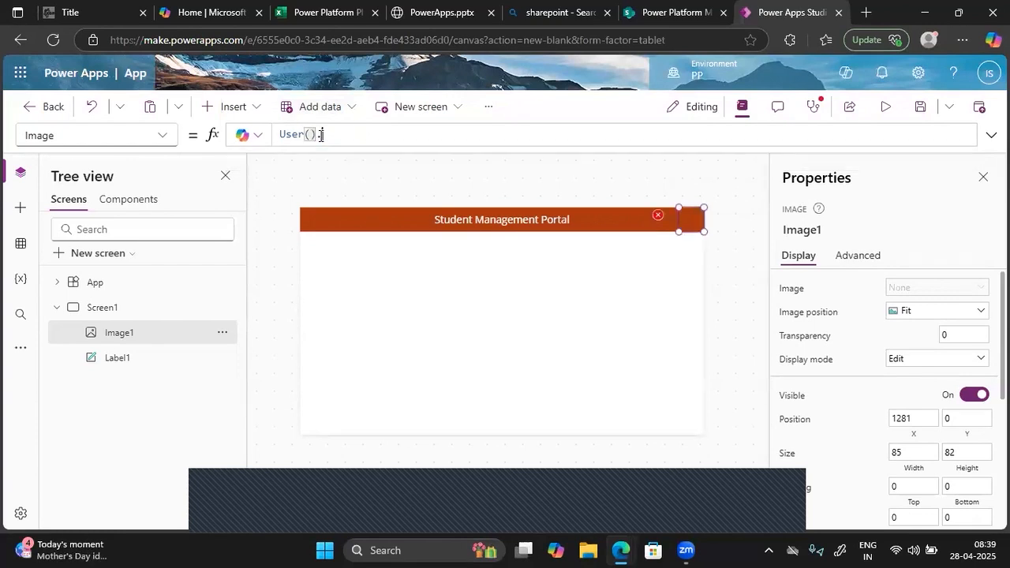
text(.Image)
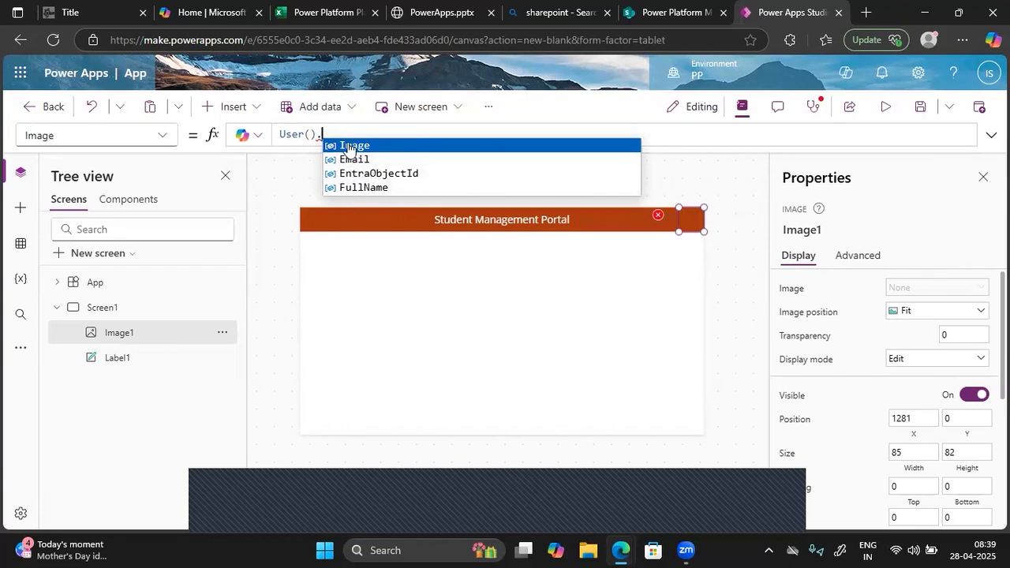
click(347, 146)
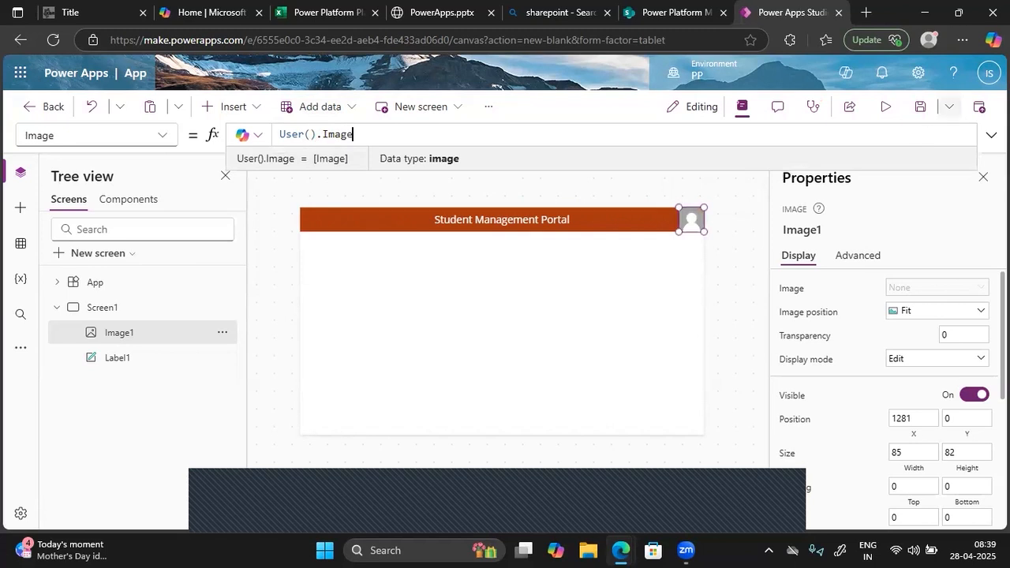
Save the app under the name Student Management Portal.
click(920, 107)
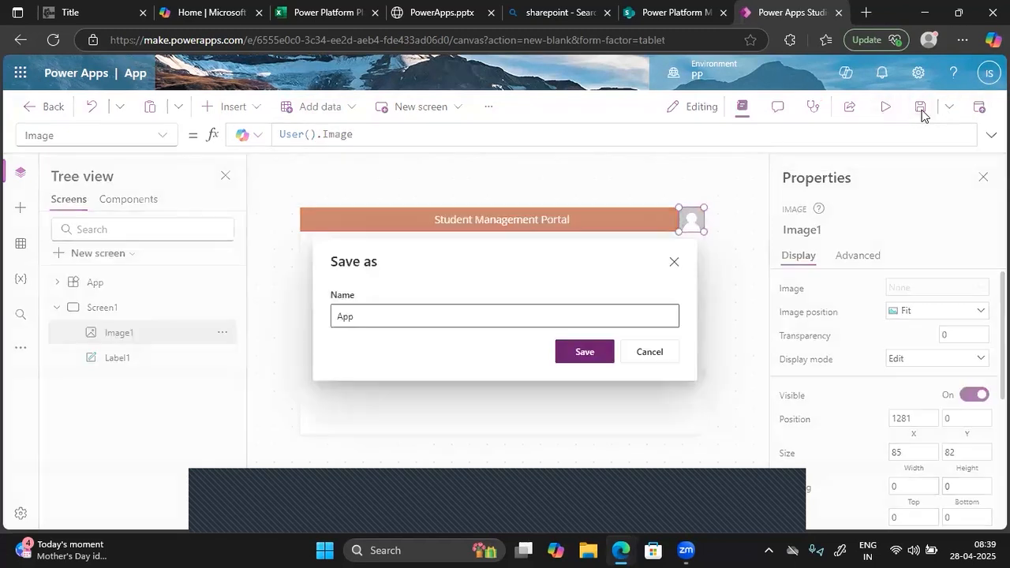
click(364, 296)
key(ctrl+a)
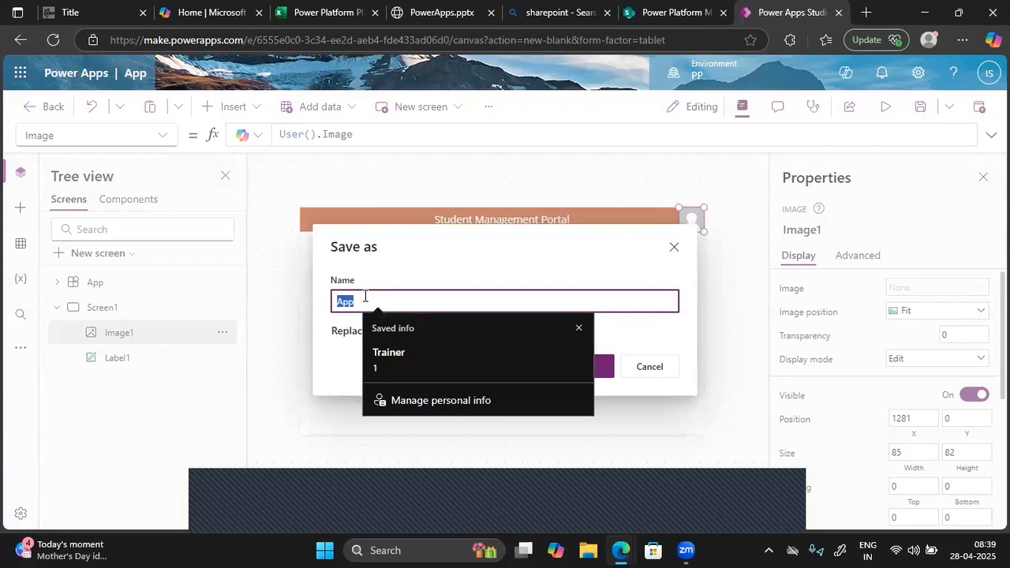
key(BackSpace)
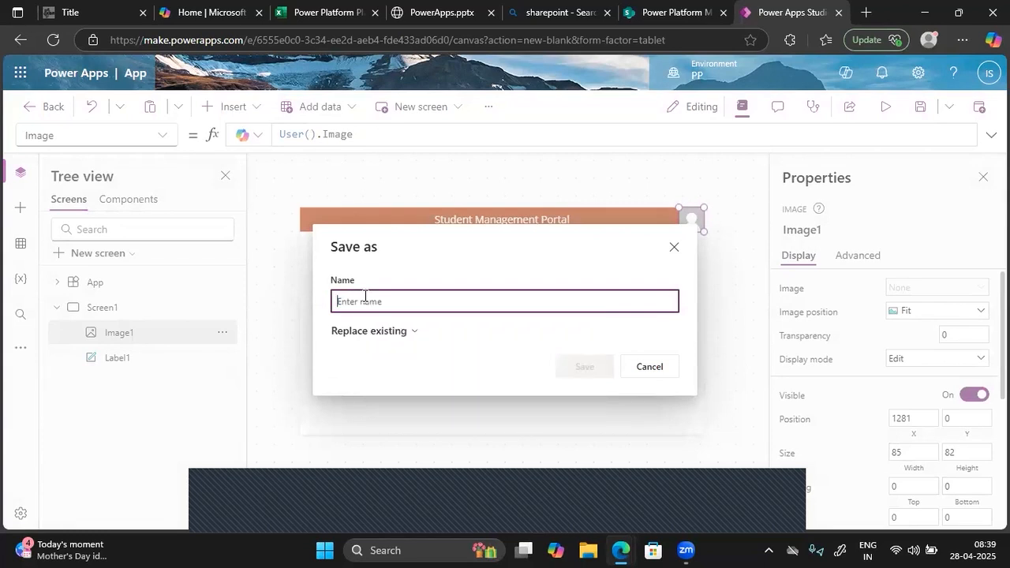
text(Student Management Portal)
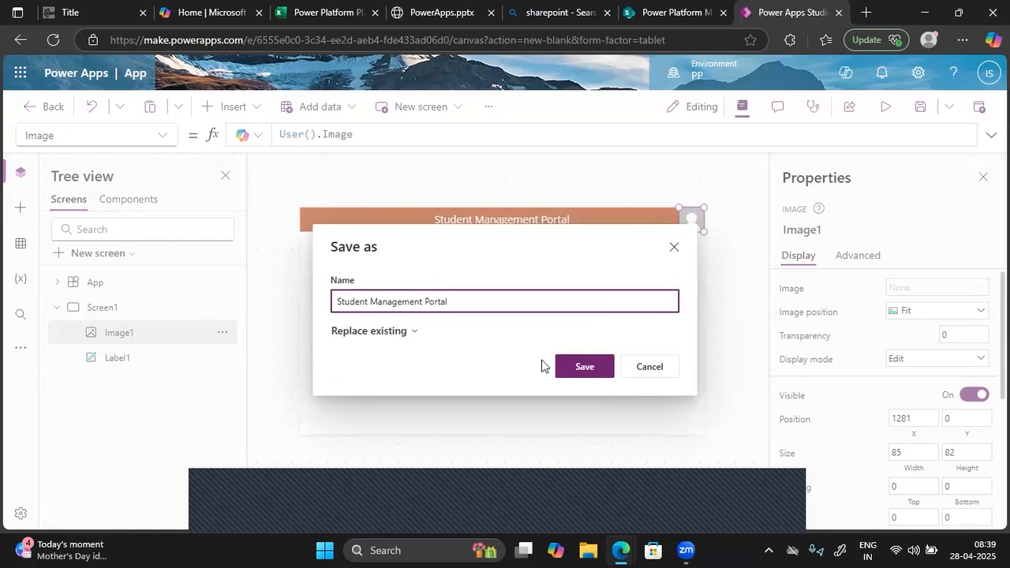
click(592, 368)
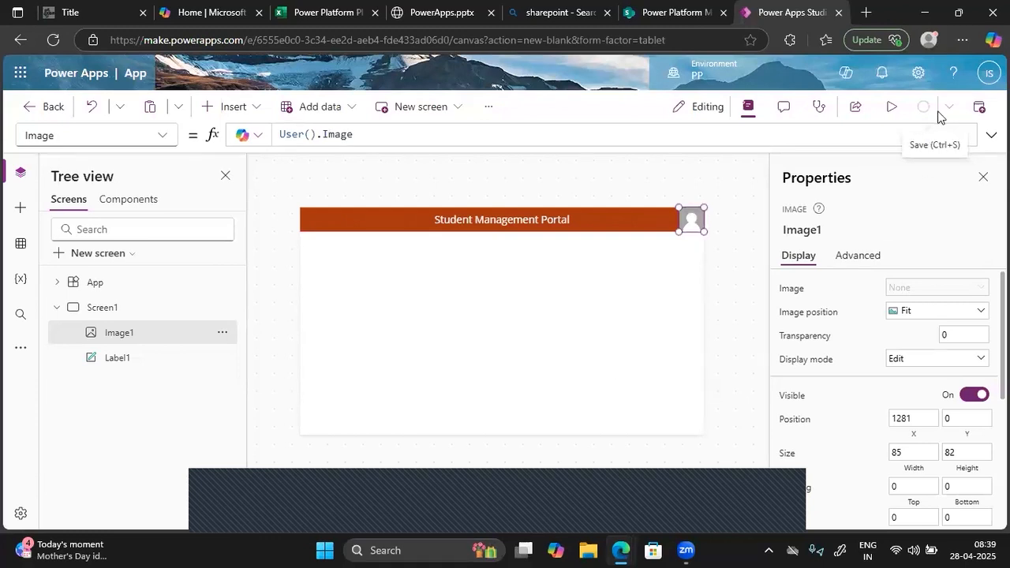
Open the signed-in user's Microsoft account page and dismiss its feedback form.
click(985, 73)
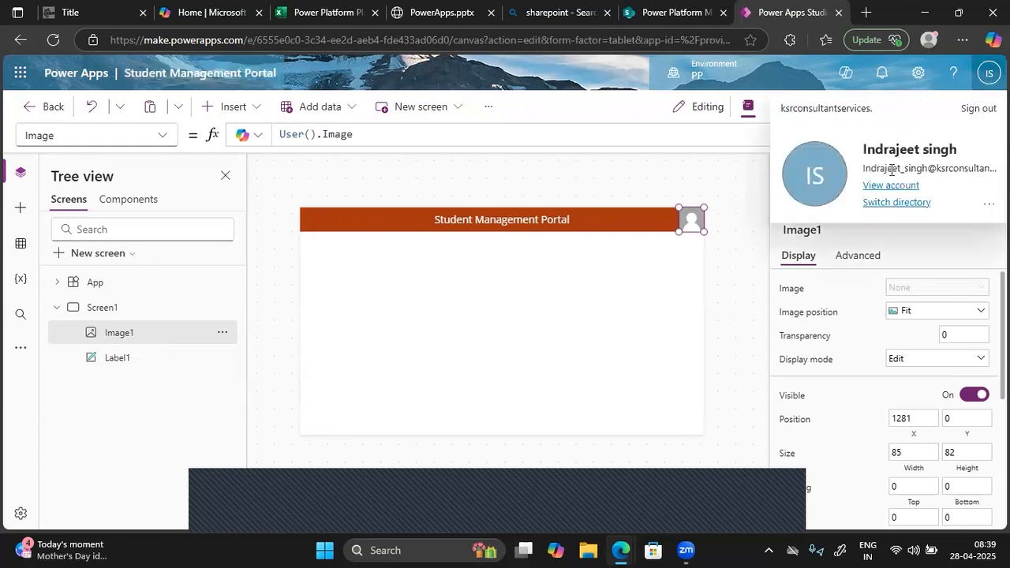
click(889, 185)
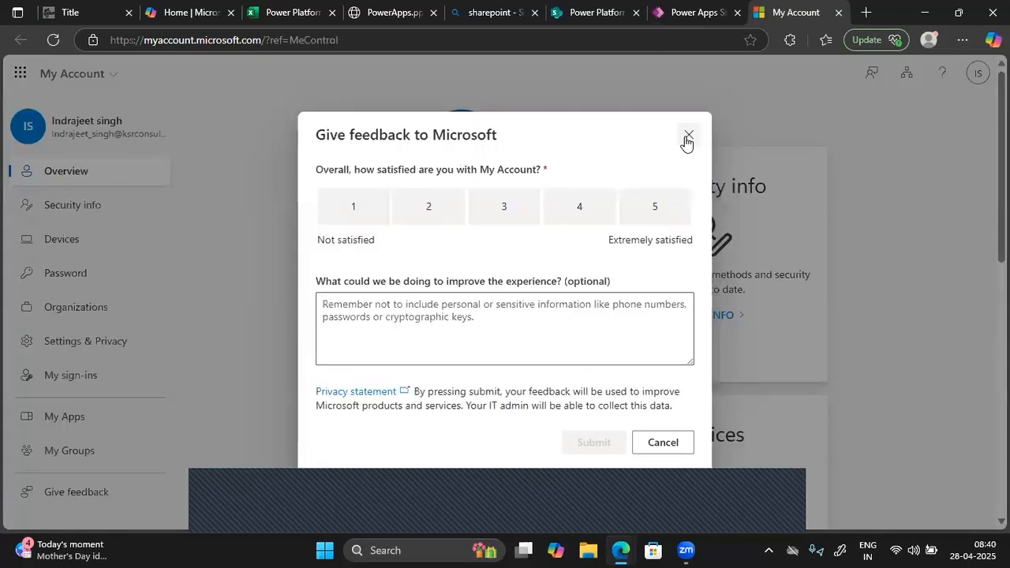
click(784, 63)
Search the web in a new browser tab for "KSR logo" and look through the results.
click(865, 13)
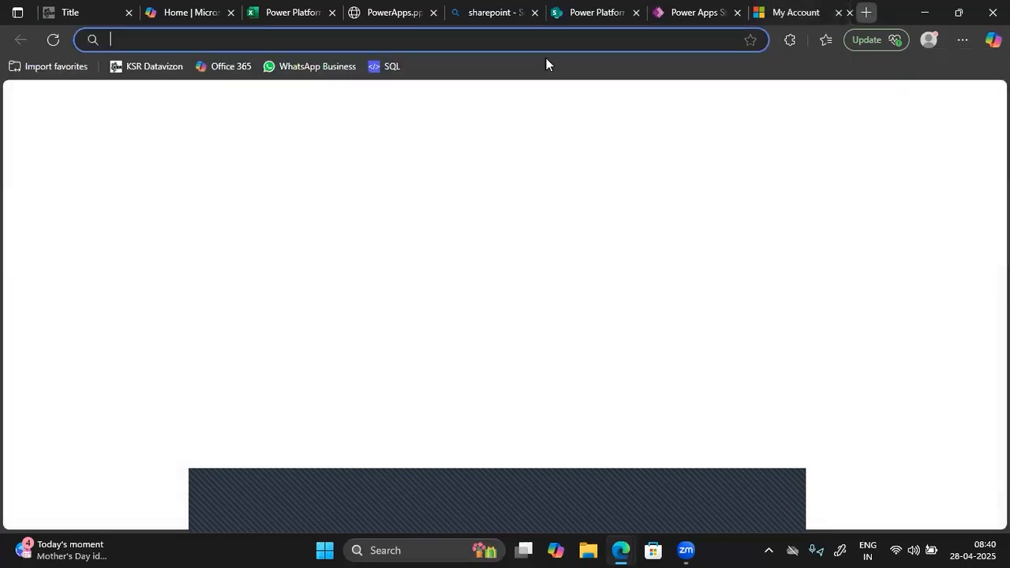
click(498, 41)
text(KSR )
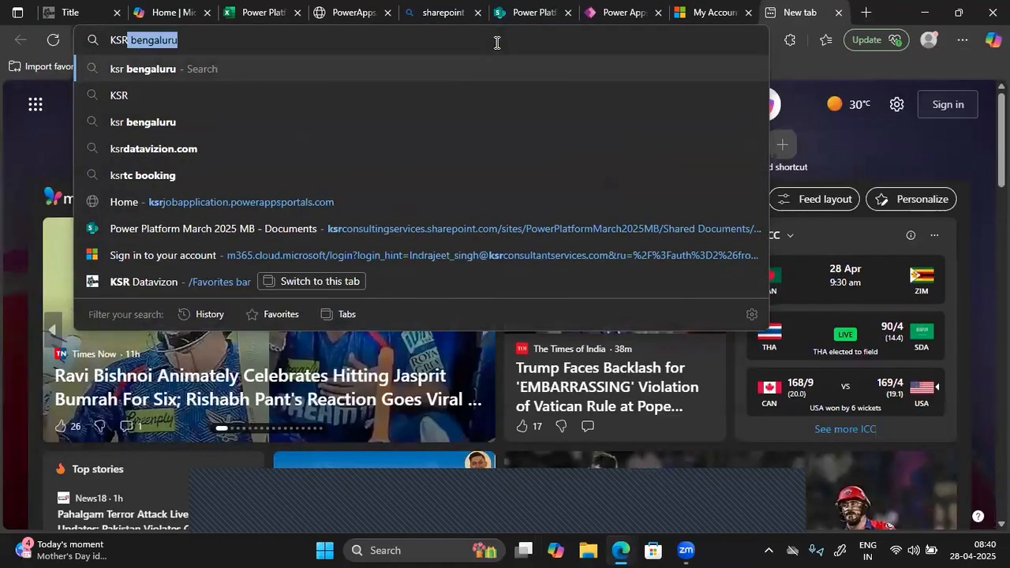
text(Iogo)
key(Return)
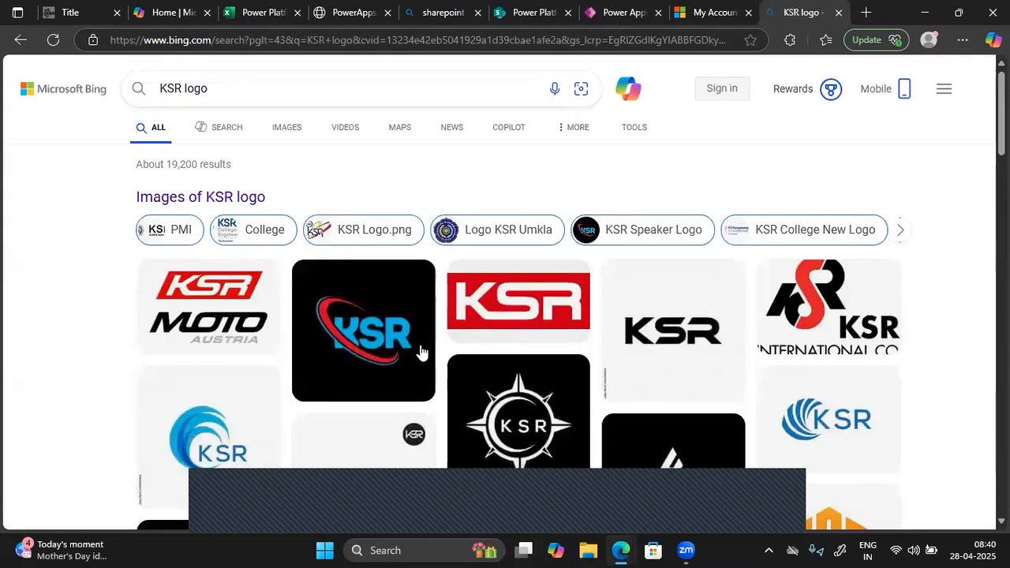
scroll(426, 359, down, 1)
scroll(426, 359, down, 5)
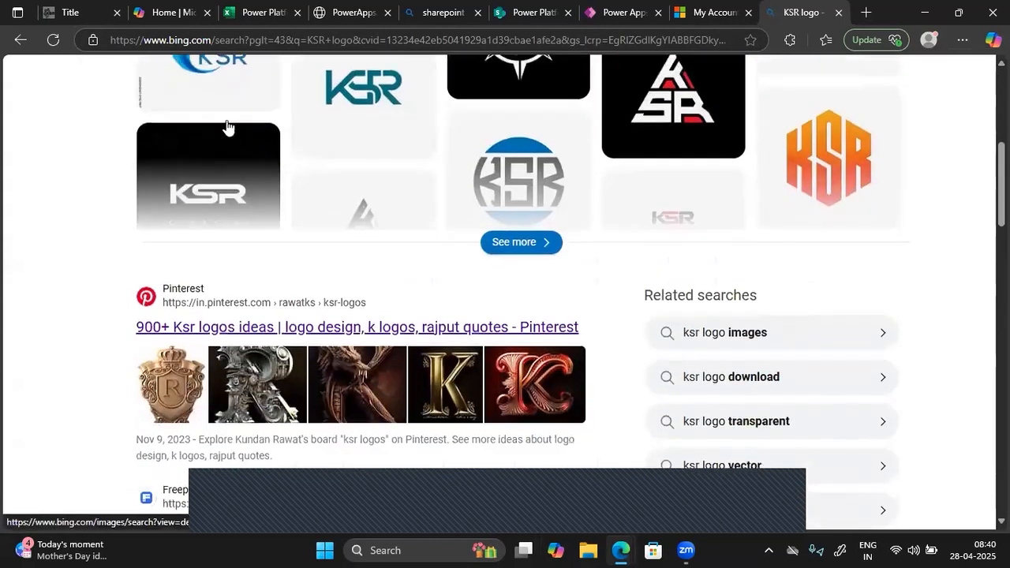
scroll(223, 90, up, 3)
scroll(223, 91, up, 3)
Refine the web search to "KSR Datavizon logo".
click(223, 89)
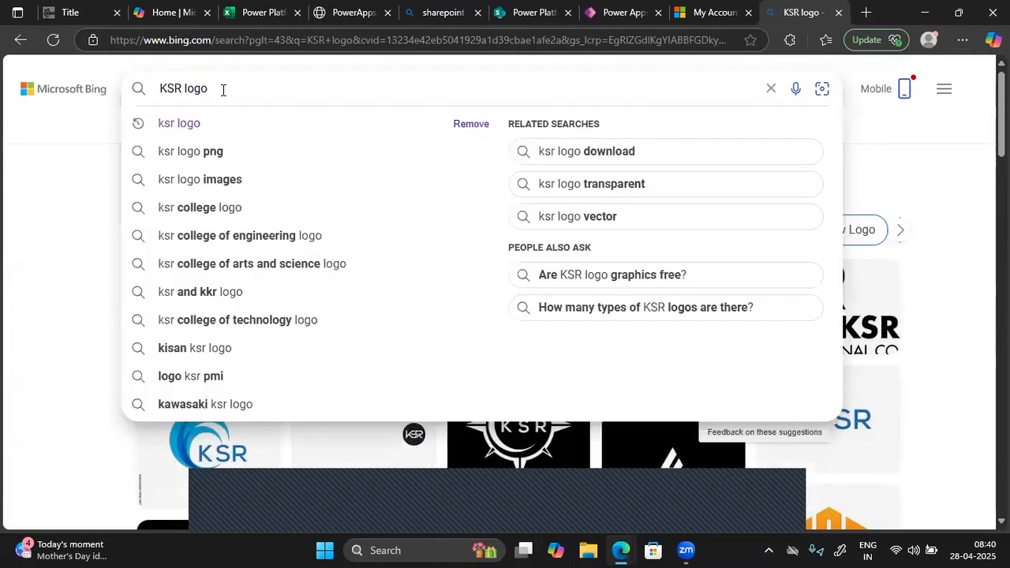
text(Datav)
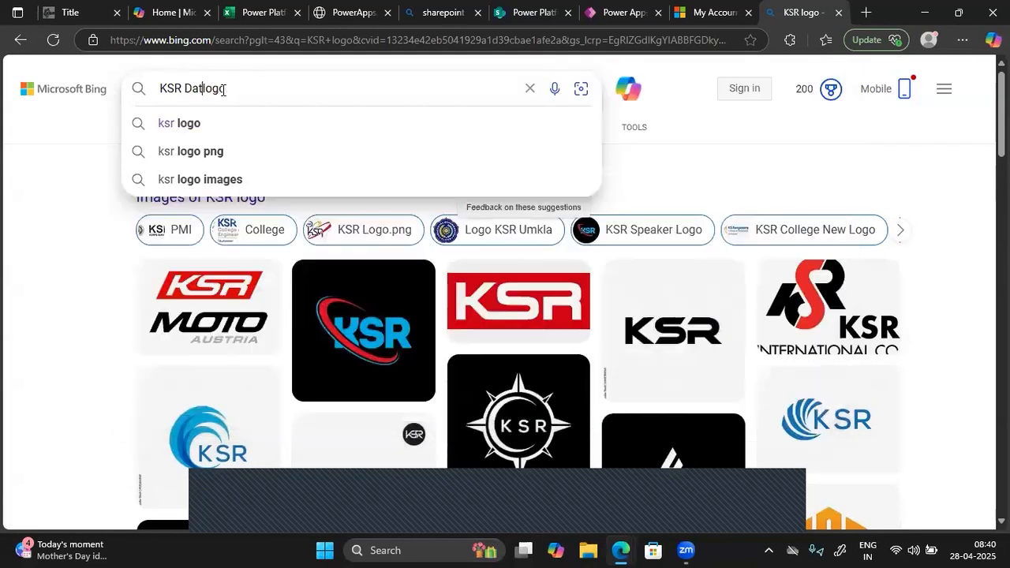
text(izon)
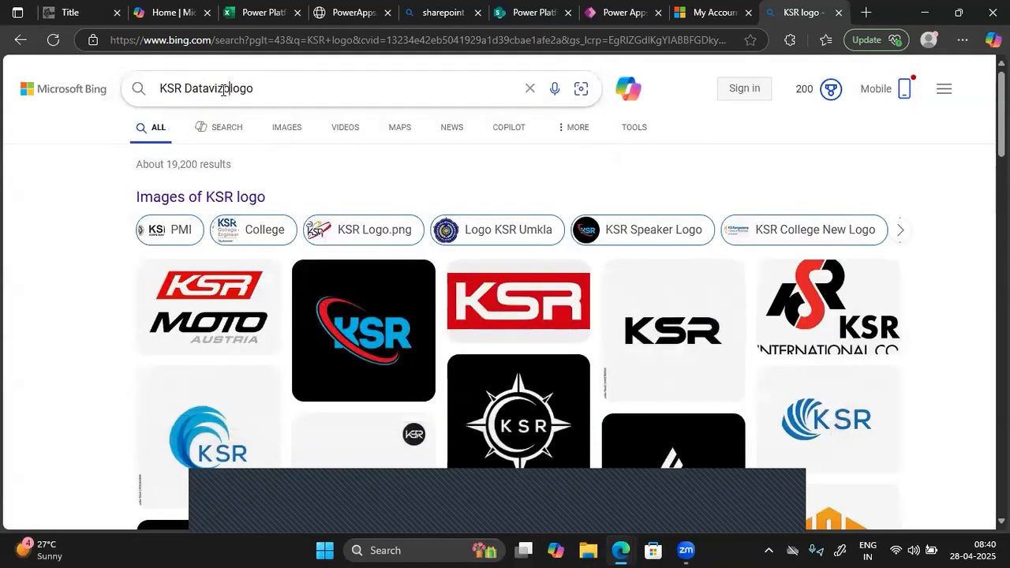
key(Return)
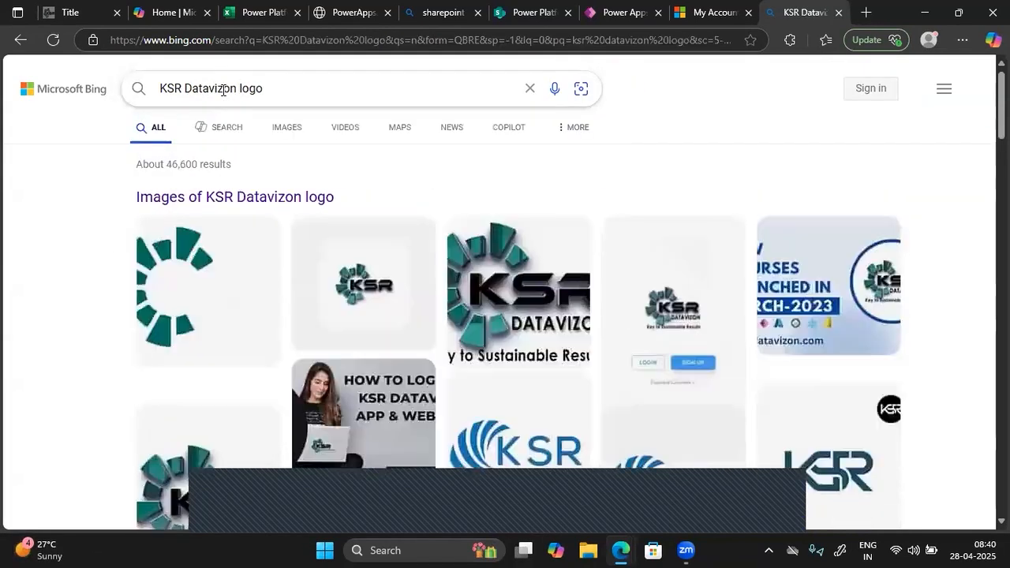
Save the KSR Datavizon logo with the "Key to Sustainable Results" tagline to Downloads as the JPEG image download.
scroll(484, 248, down, 1)
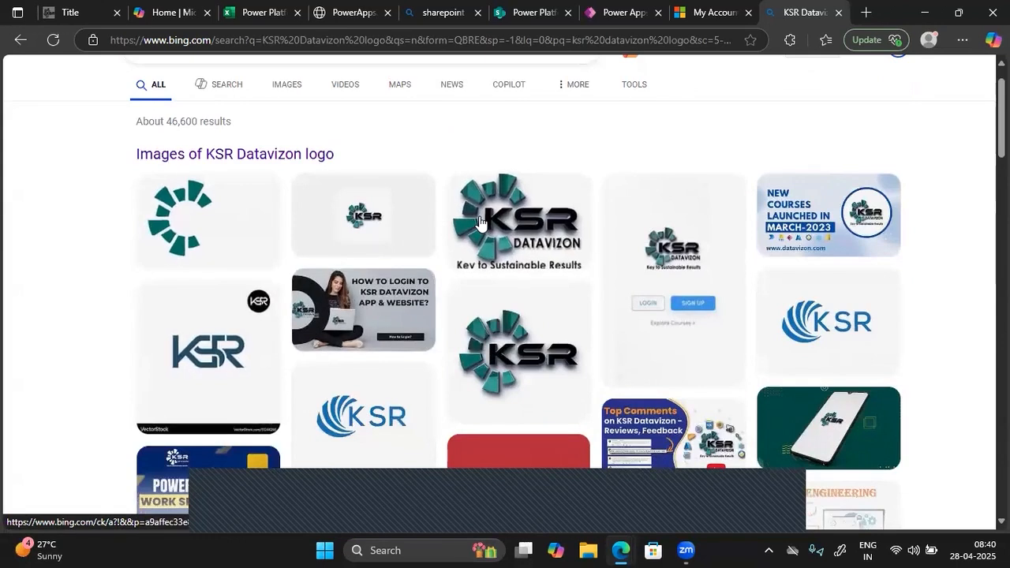
click(478, 220)
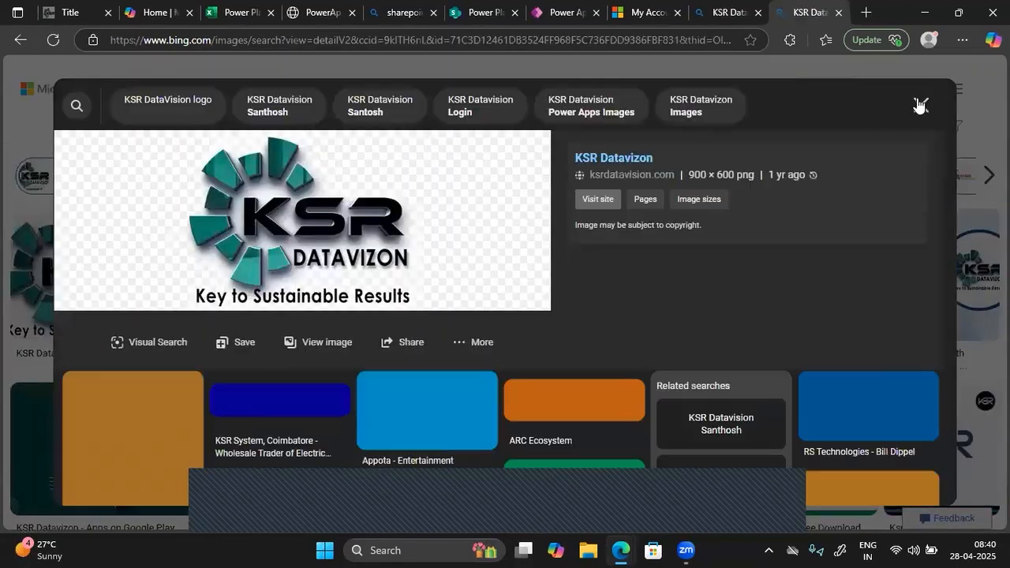
click(919, 104)
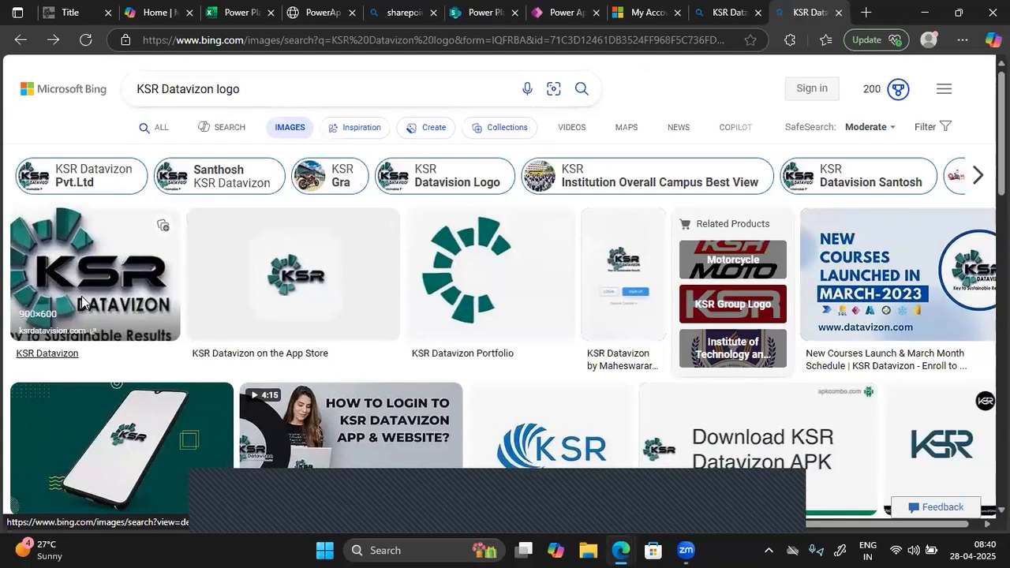
right_click(82, 299)
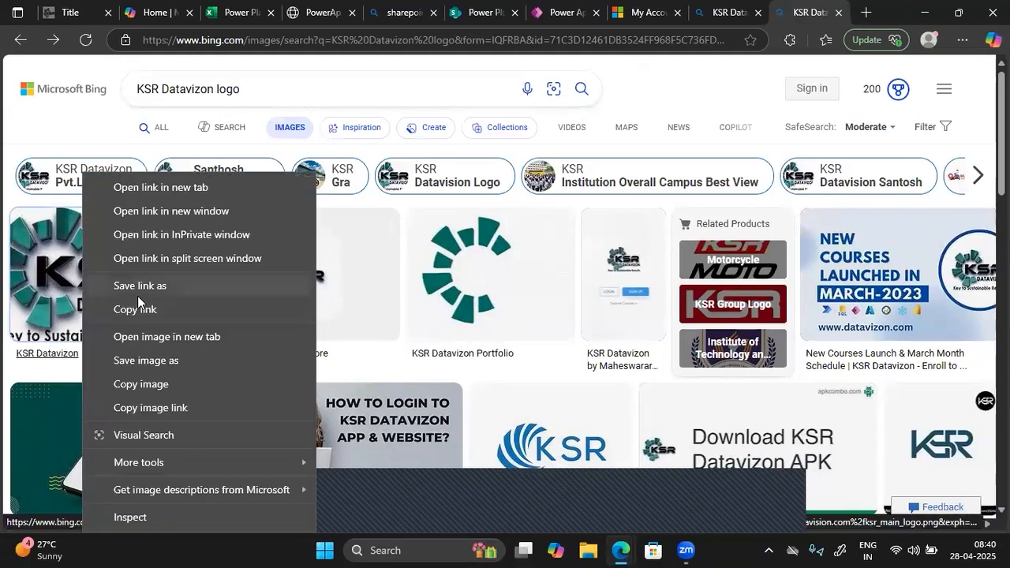
click(142, 367)
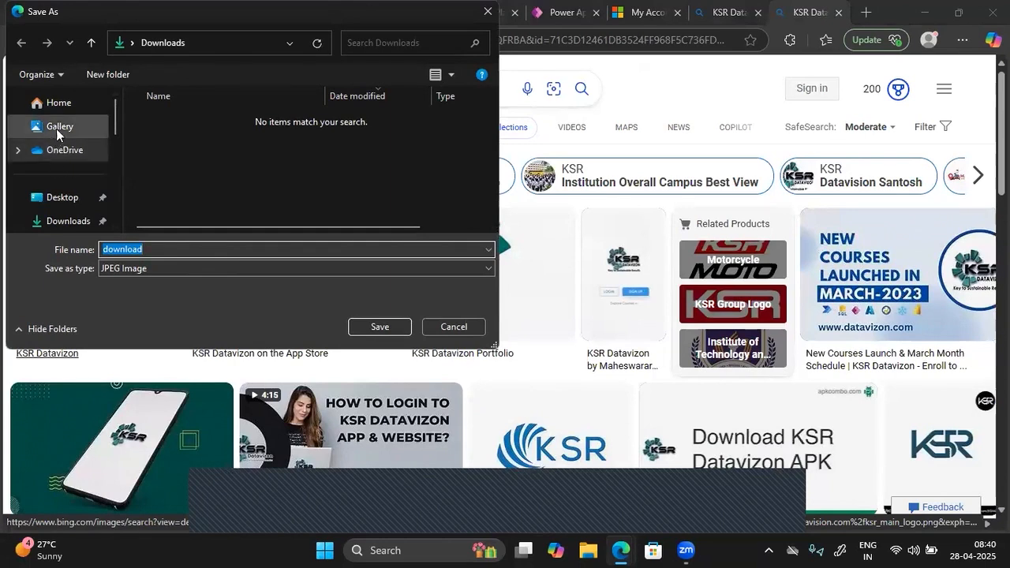
click(68, 221)
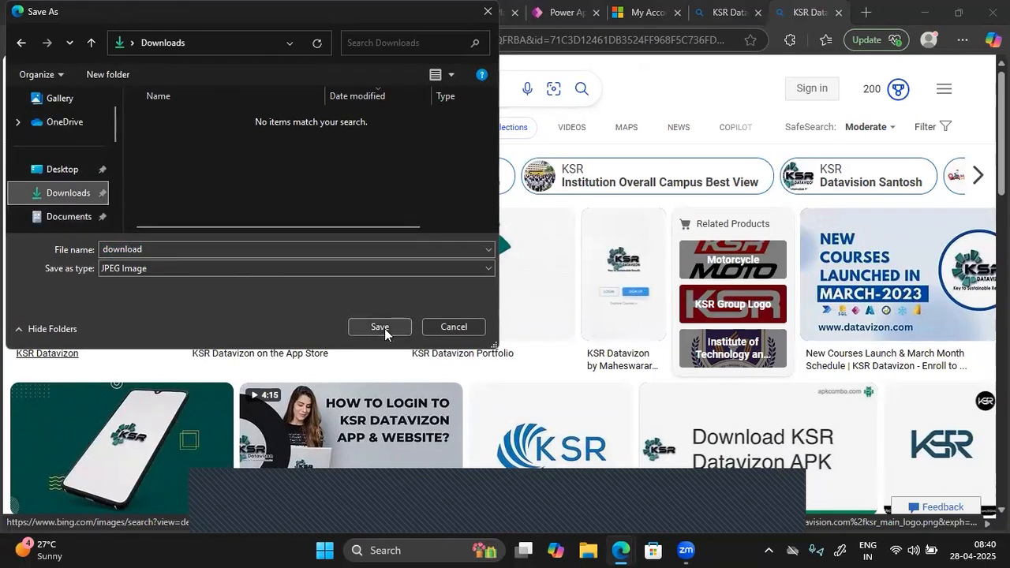
click(379, 327)
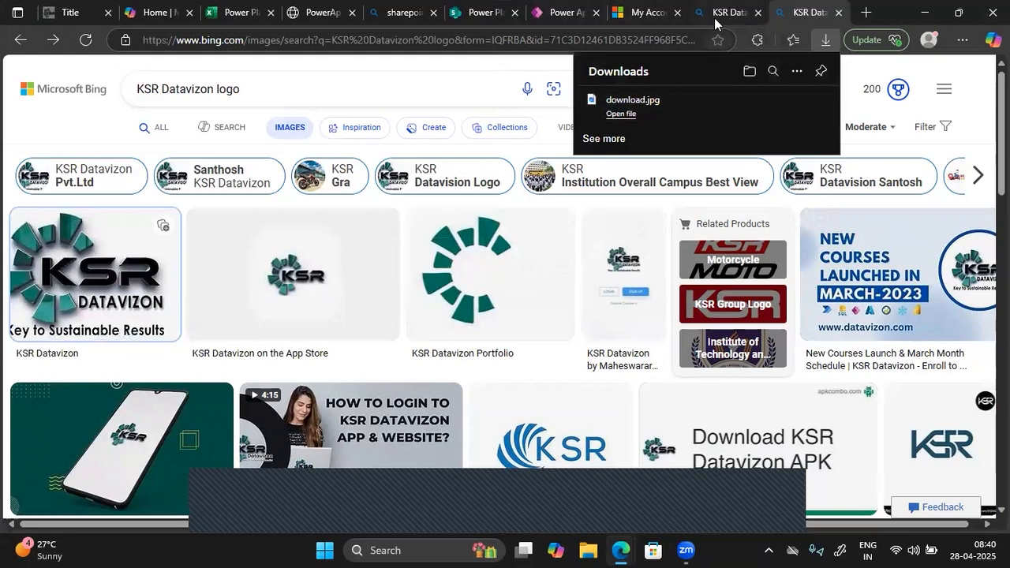
Return to the Microsoft account page and load the download image from Downloads as the new profile photo.
click(722, 15)
click(648, 14)
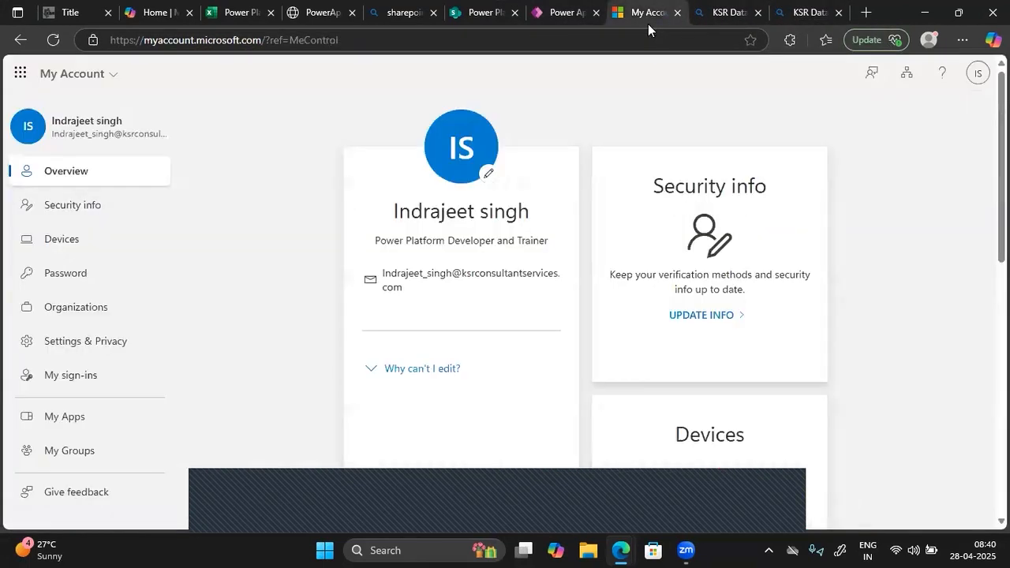
click(486, 174)
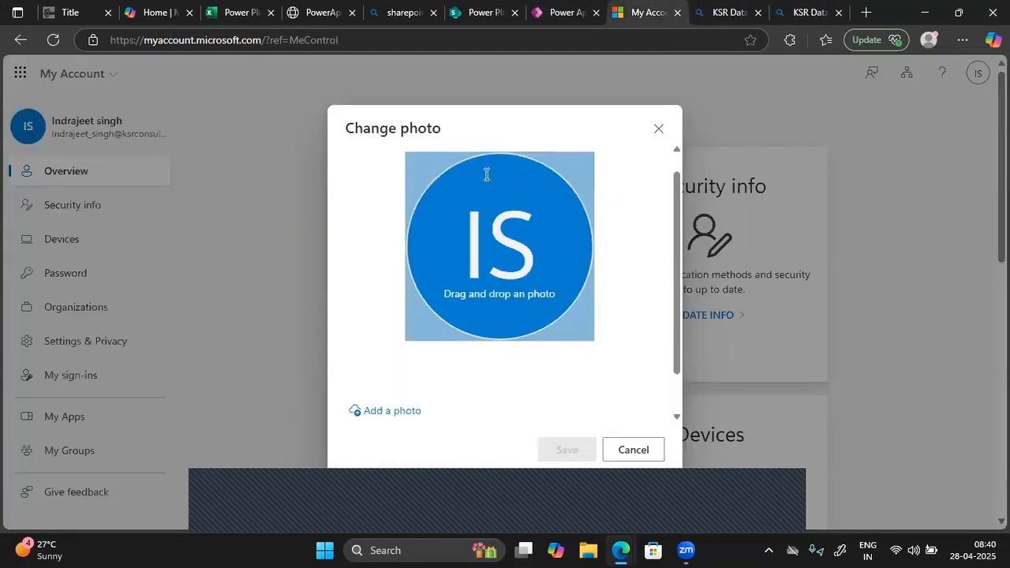
click(389, 416)
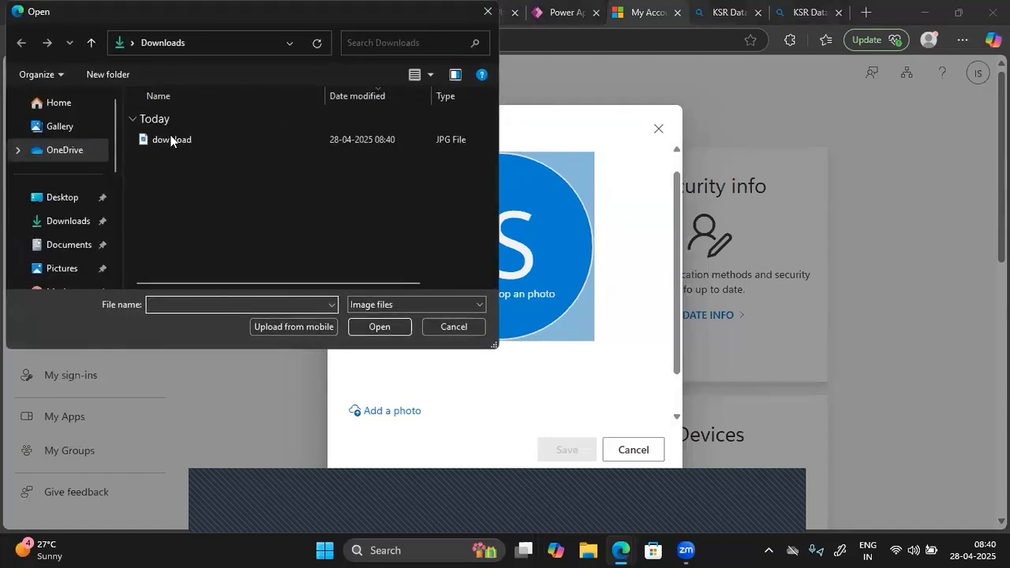
click(170, 139)
click(383, 330)
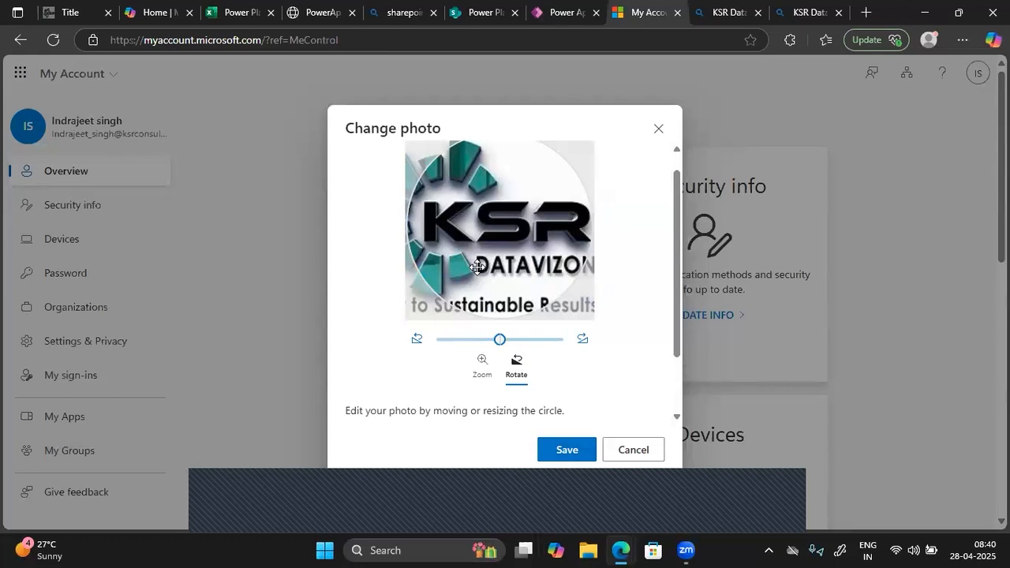
Try the photo's rotation, set it level again, save the logo as profile photo, and switch back to the Power Apps editor.
click(490, 340)
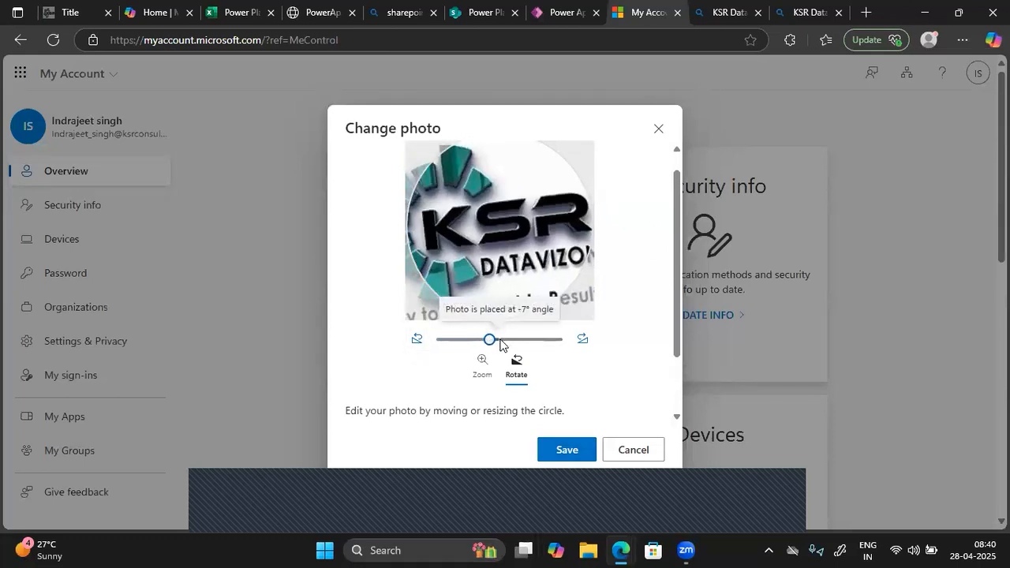
click(499, 340)
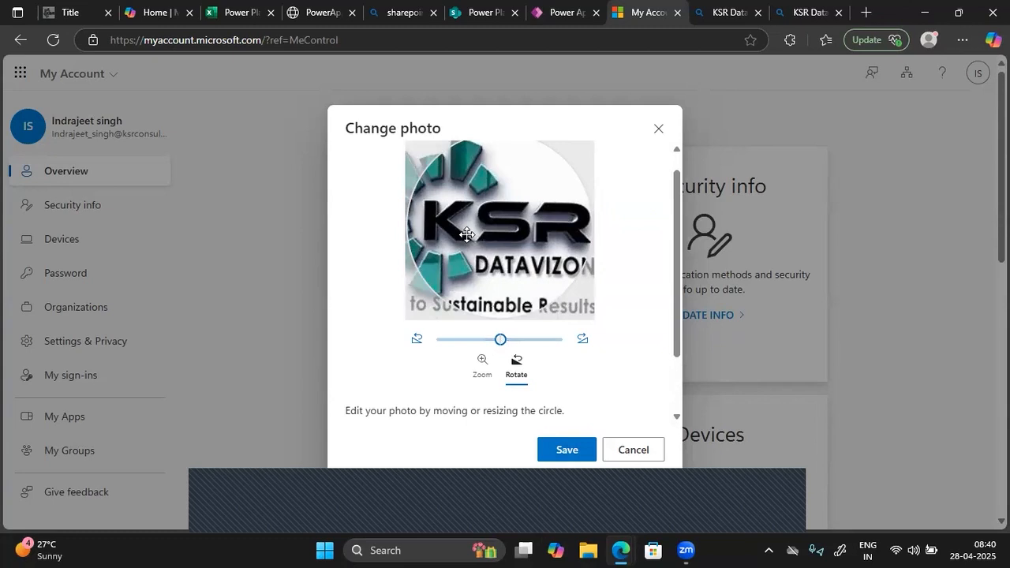
click(483, 363)
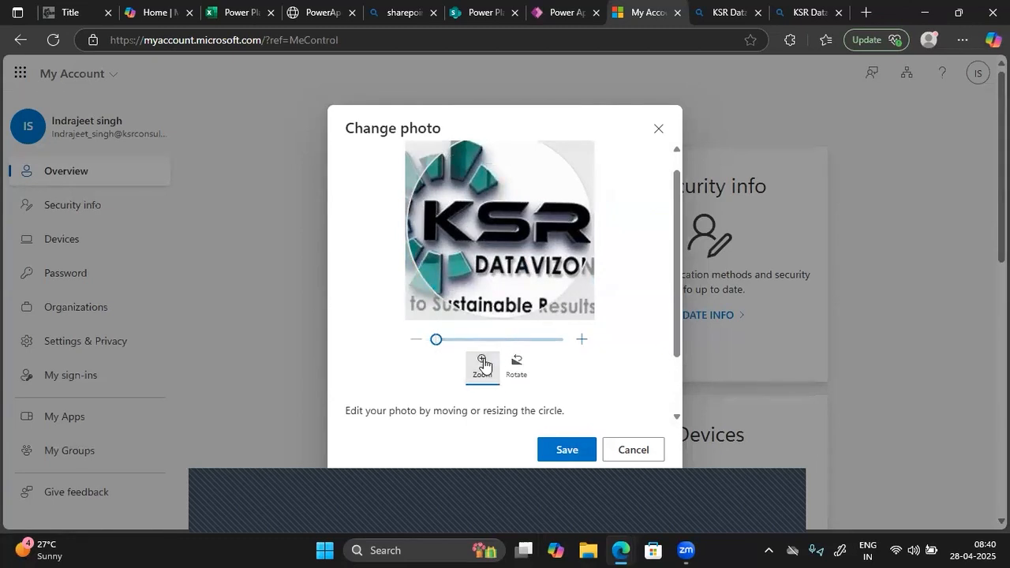
mouse_move(436, 342)
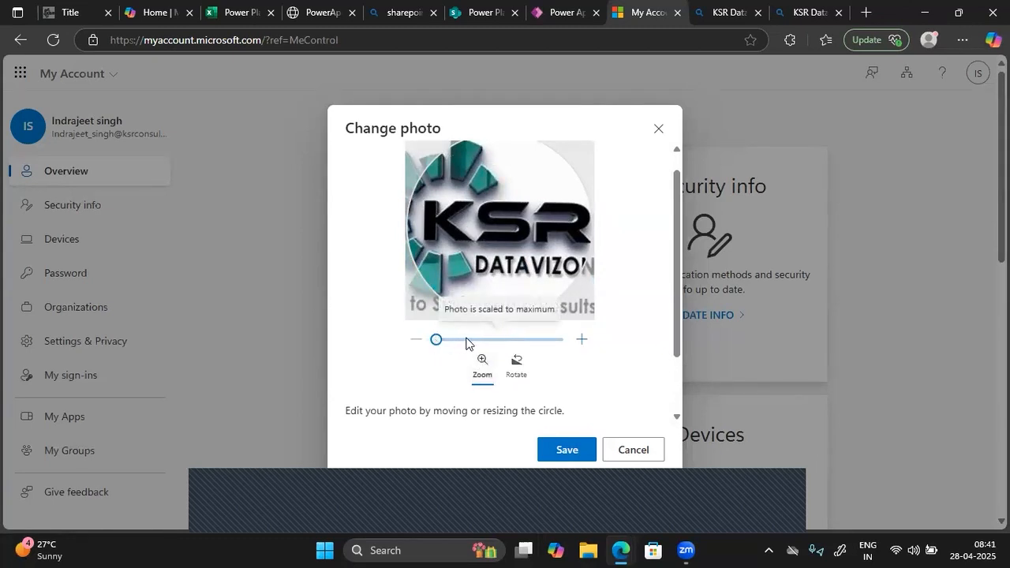
click(560, 447)
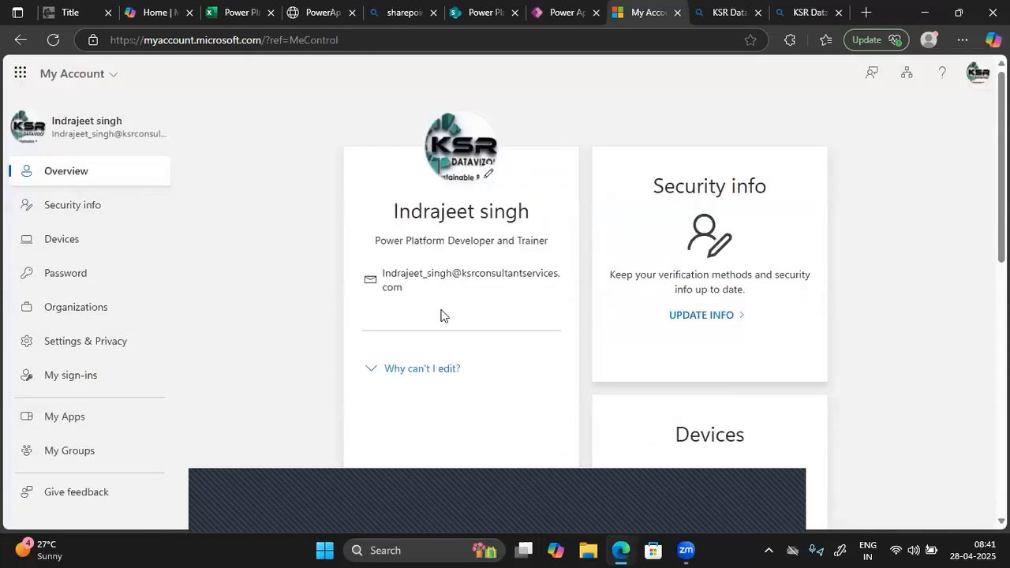
click(564, 13)
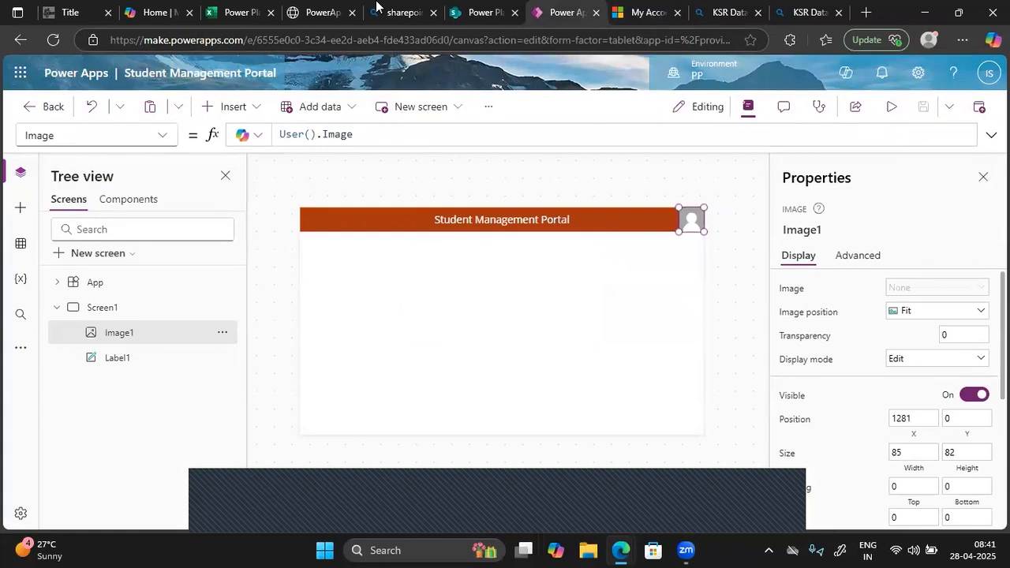
Reload the app editor, dismiss the welcome and read-only notices, and override the read-only state to take back editing control.
click(53, 43)
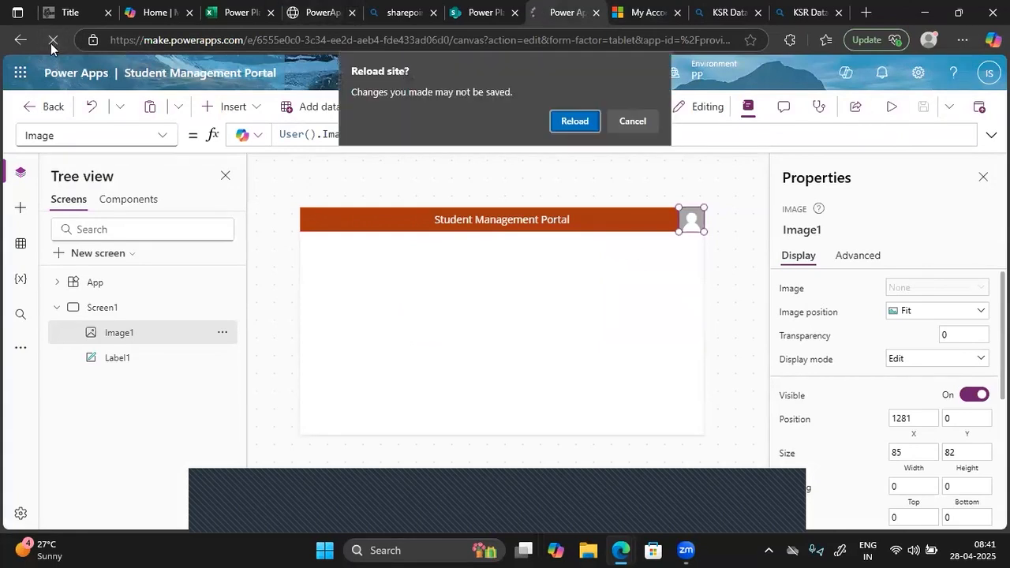
click(565, 121)
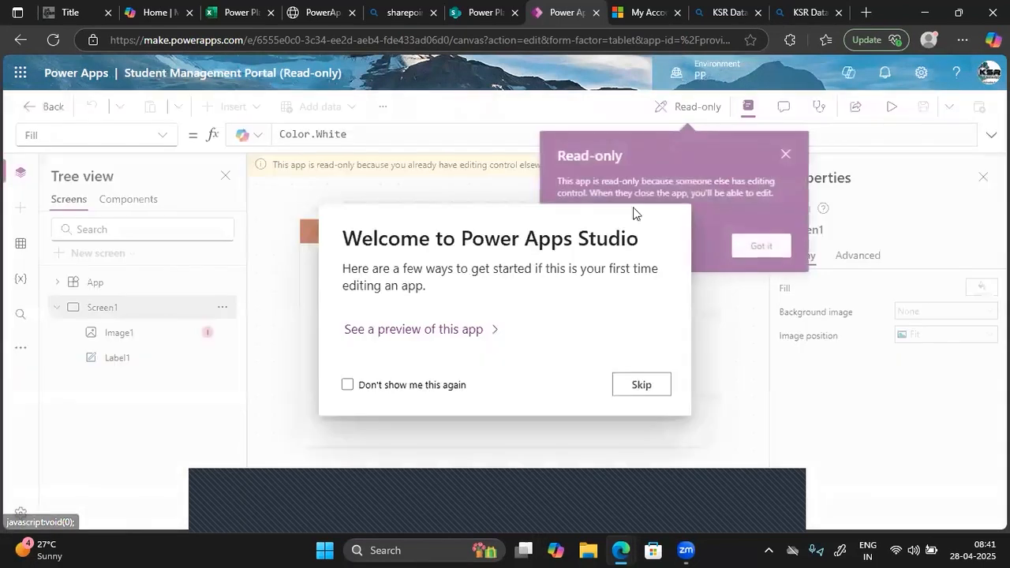
click(641, 385)
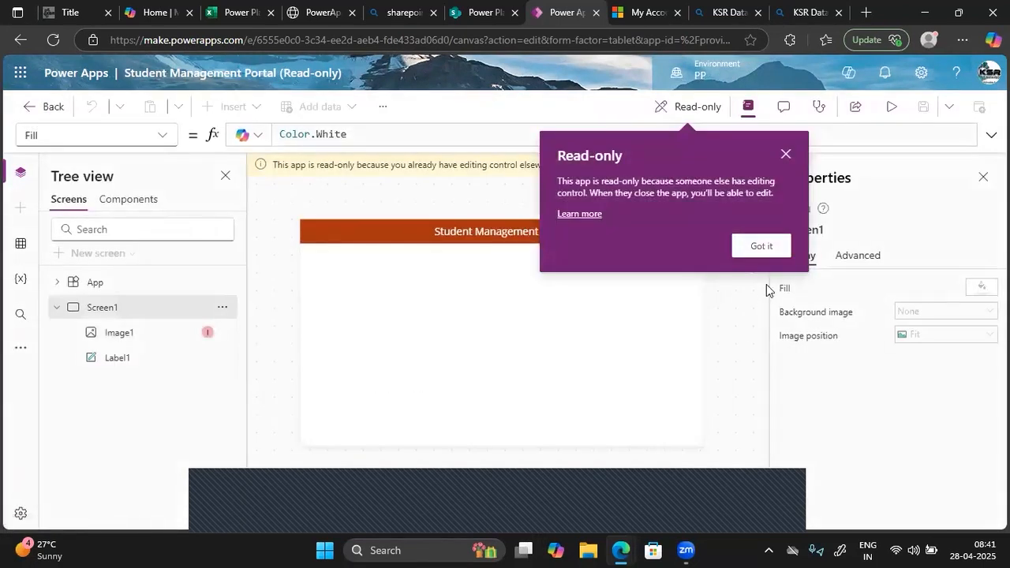
click(754, 246)
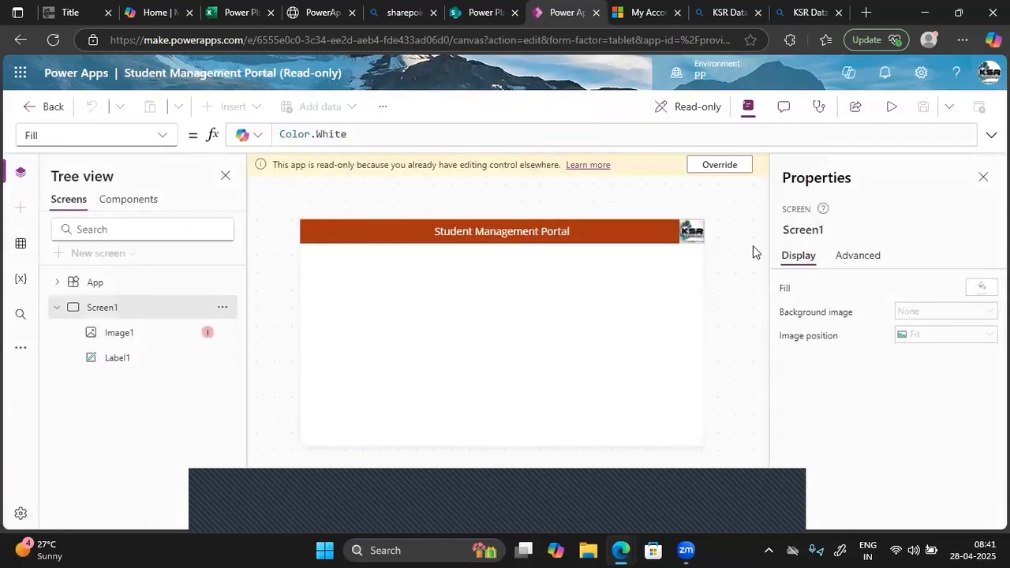
click(717, 167)
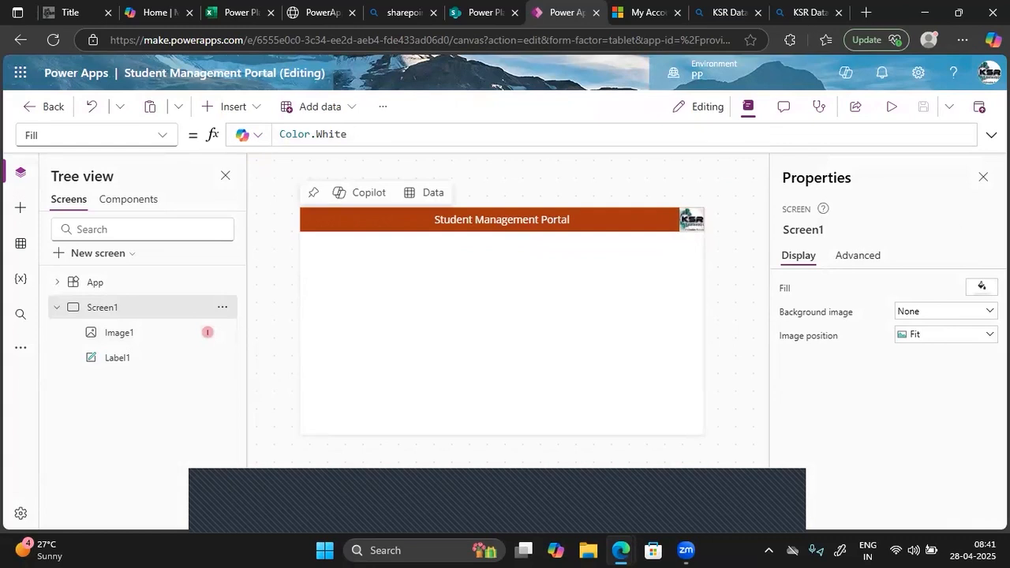
Enlarge the canvas and check the profile image in the header together with its Image formula.
click(982, 178)
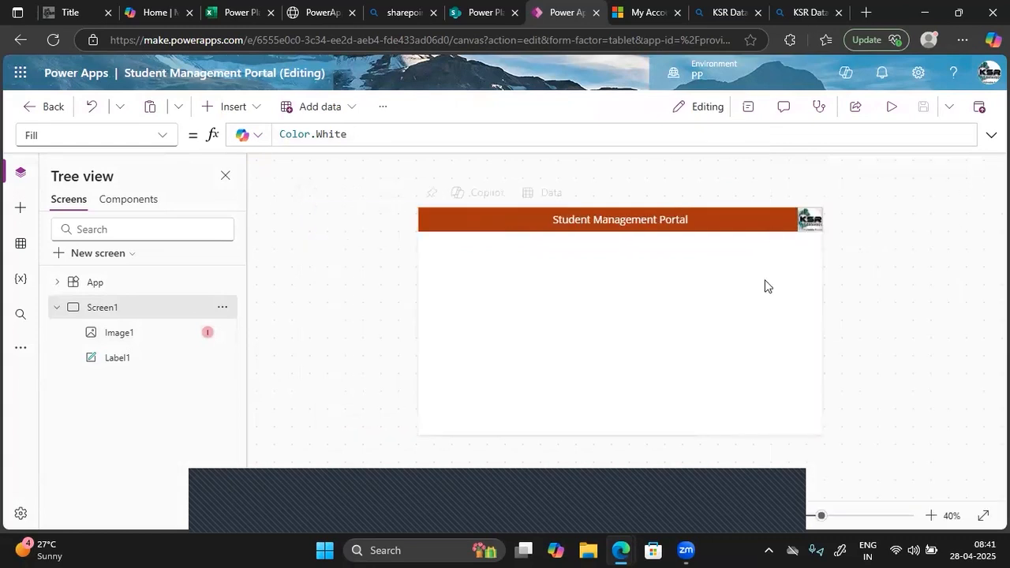
click(838, 516)
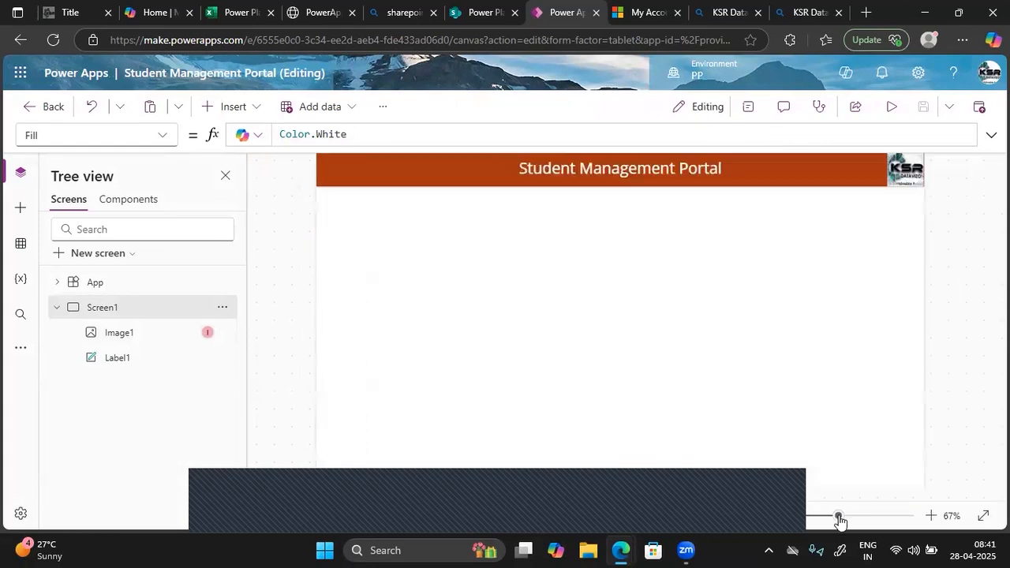
click(825, 517)
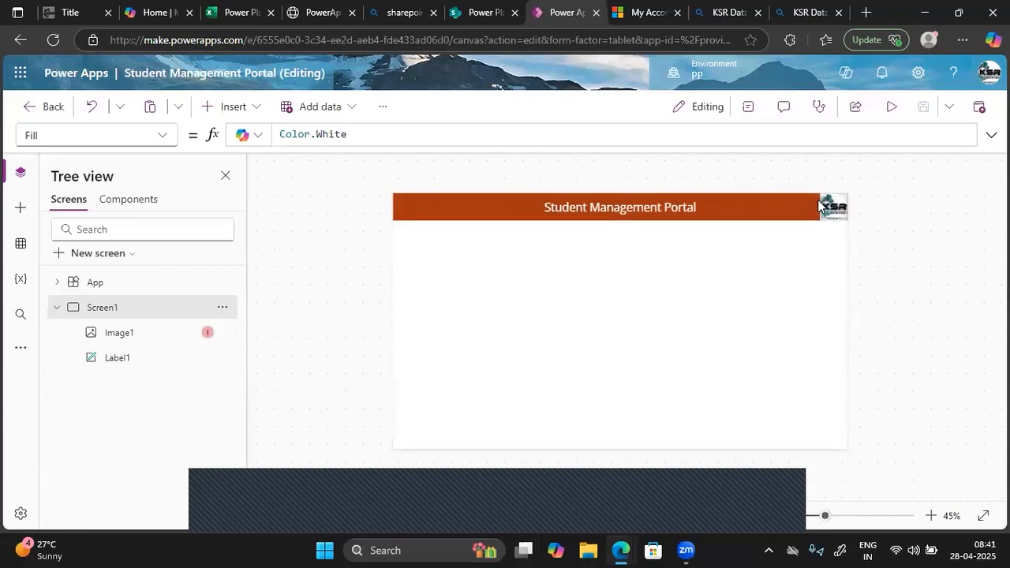
click(838, 209)
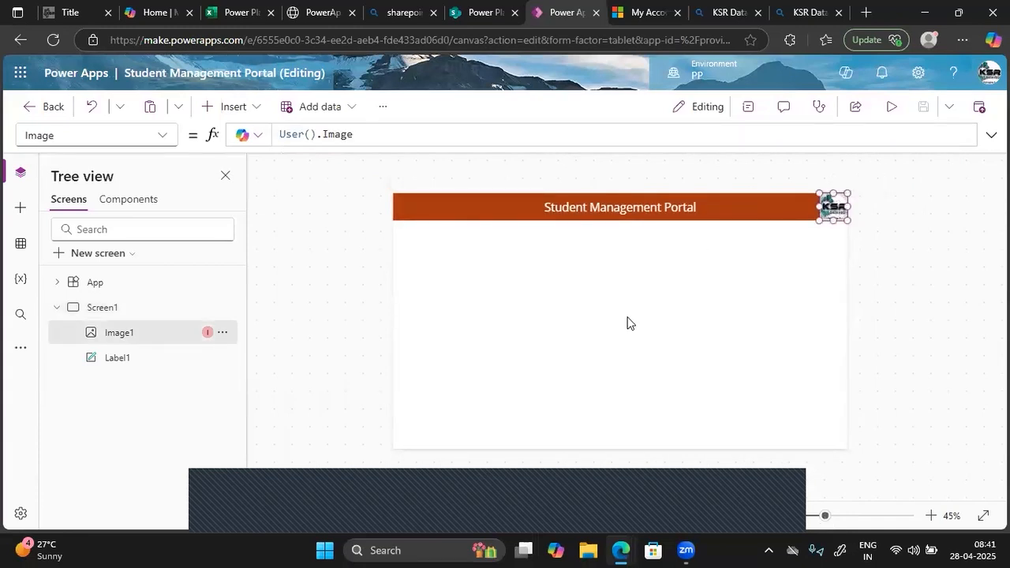
click(738, 274)
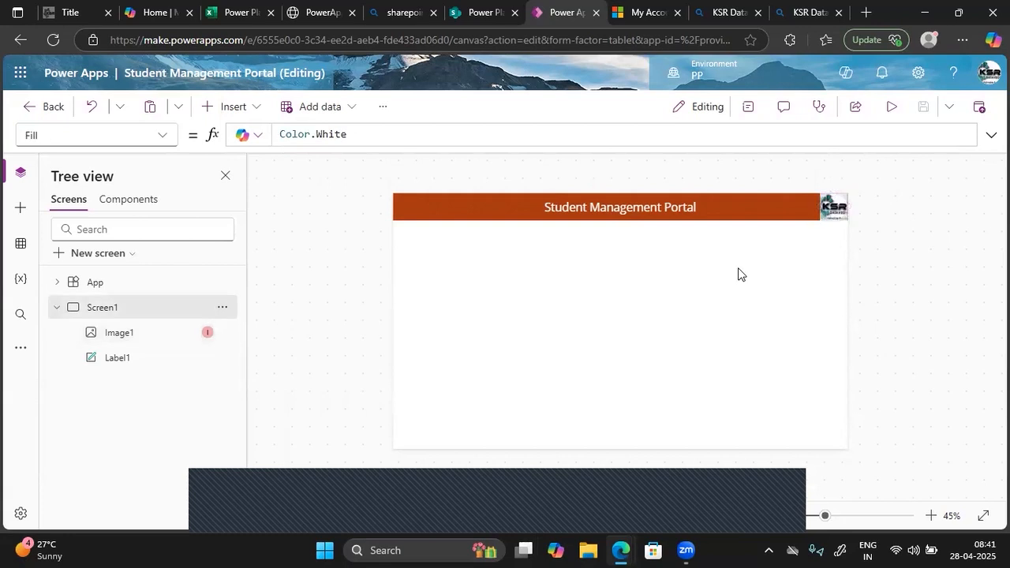
click(837, 205)
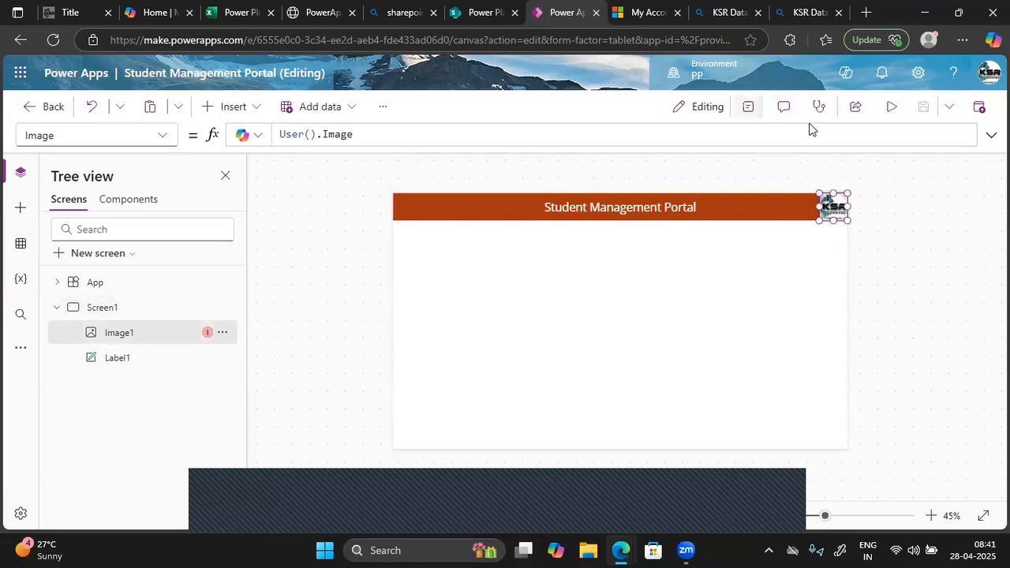
Look through the display and advanced properties of the header's profile image.
click(747, 108)
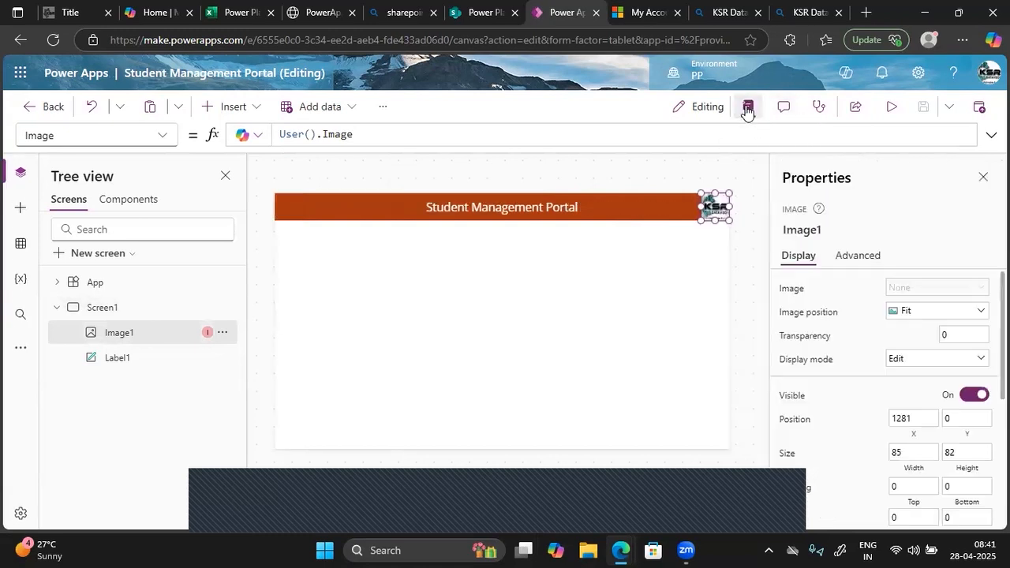
click(926, 314)
click(827, 390)
scroll(827, 391, down, 1)
scroll(827, 390, down, 1)
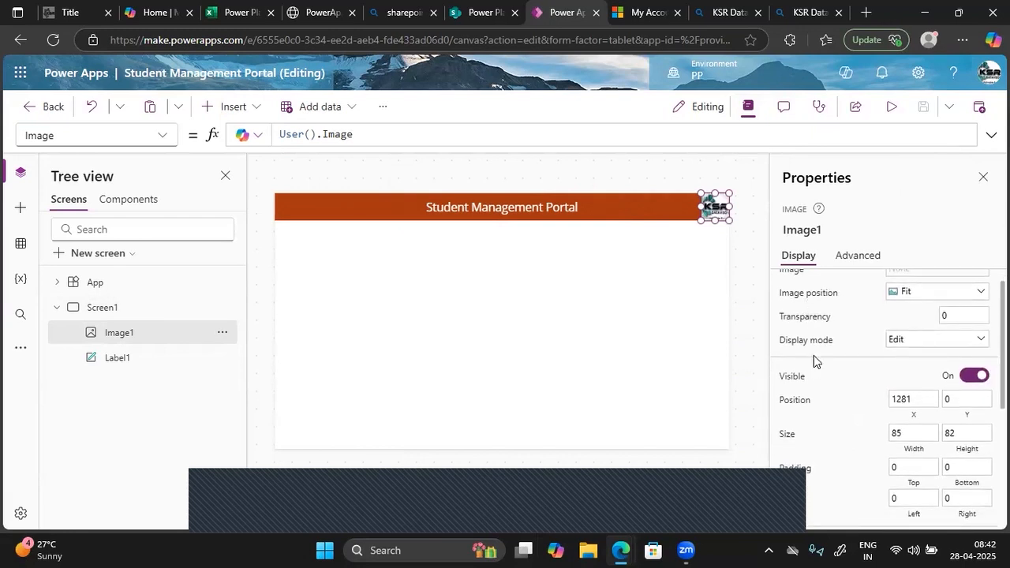
scroll(840, 483, down, 5)
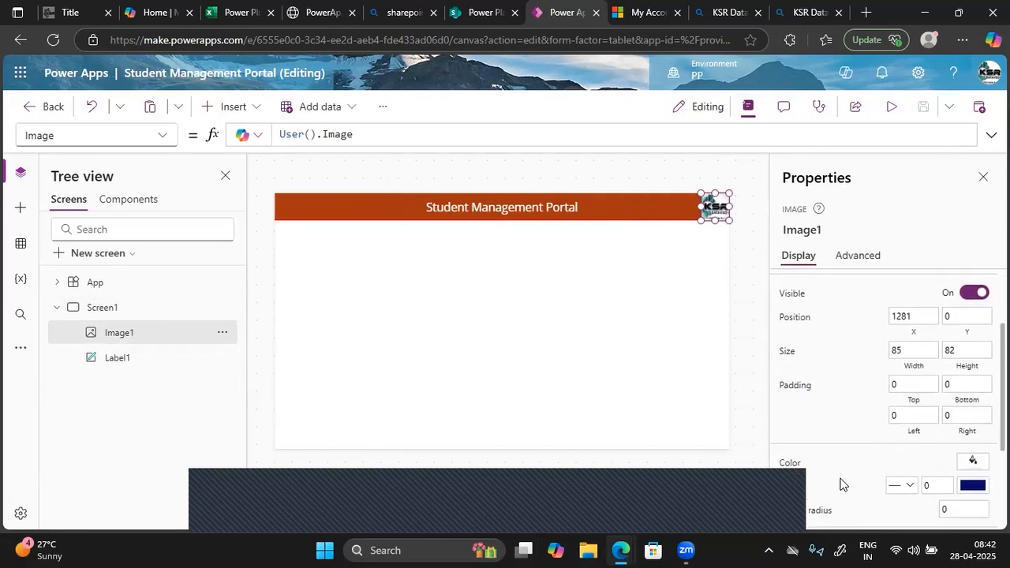
scroll(841, 484, down, 2)
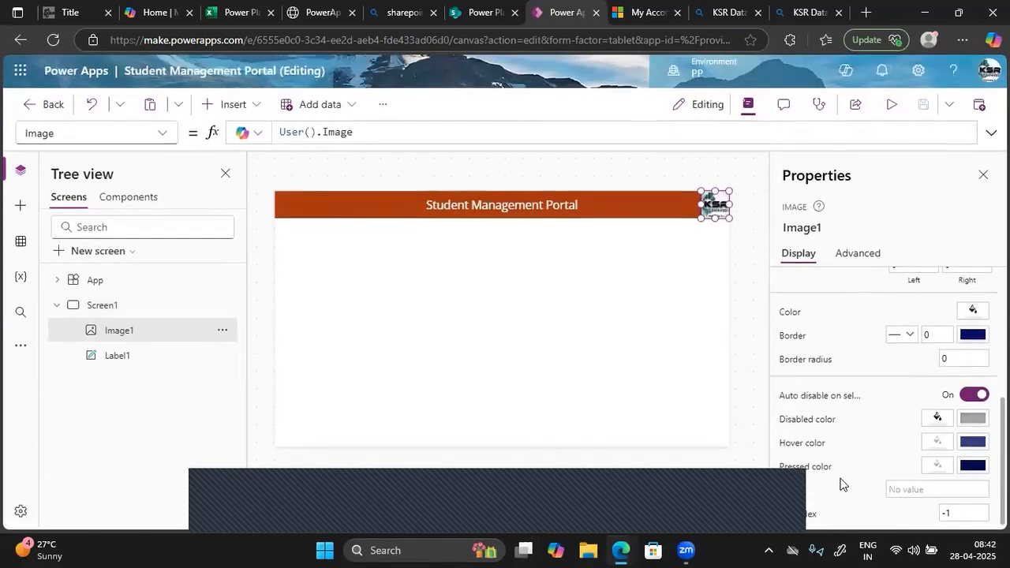
scroll(841, 480, up, 7)
click(845, 263)
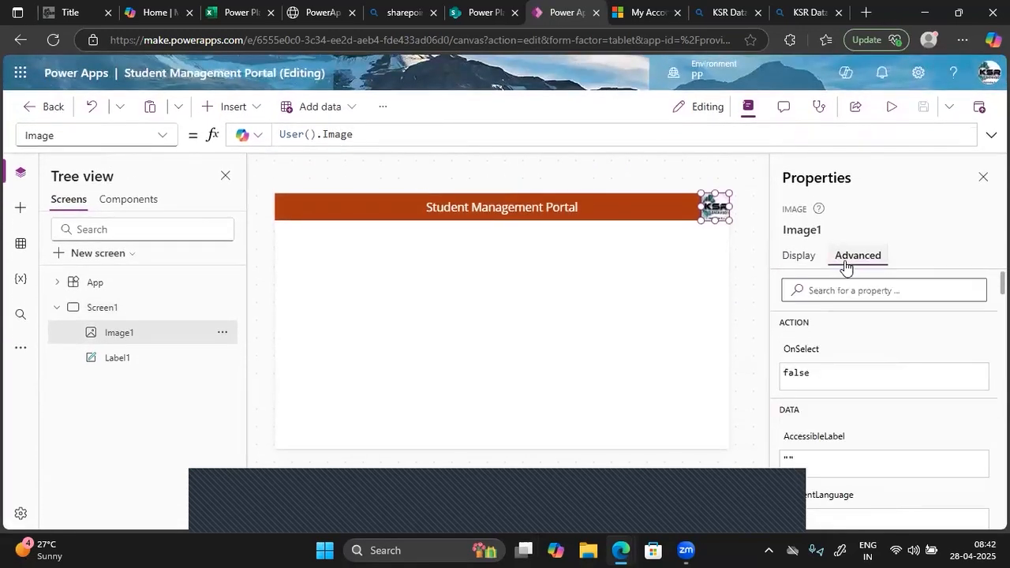
scroll(830, 434, down, 5)
scroll(828, 434, down, 15)
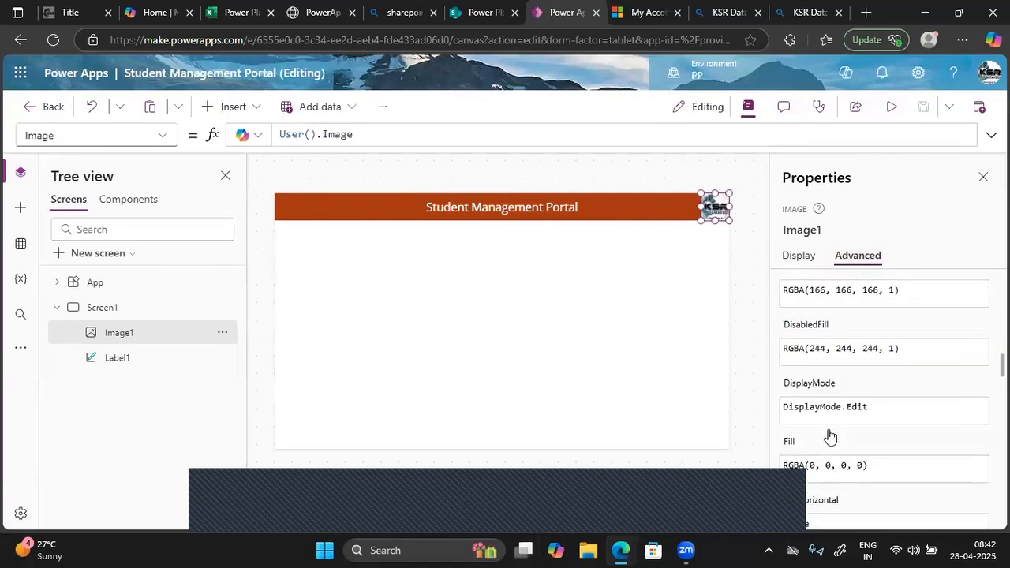
click(982, 179)
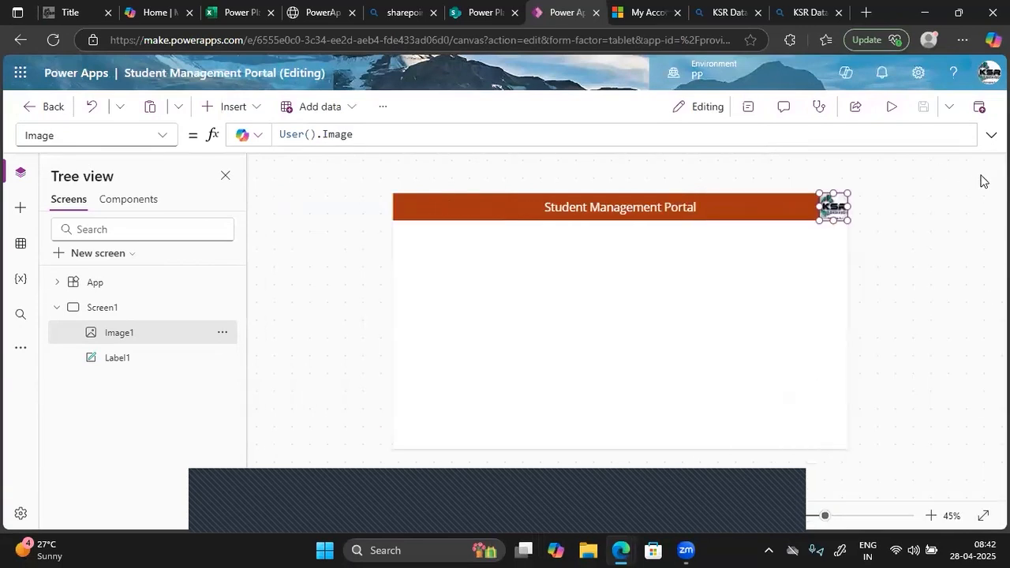
click(740, 263)
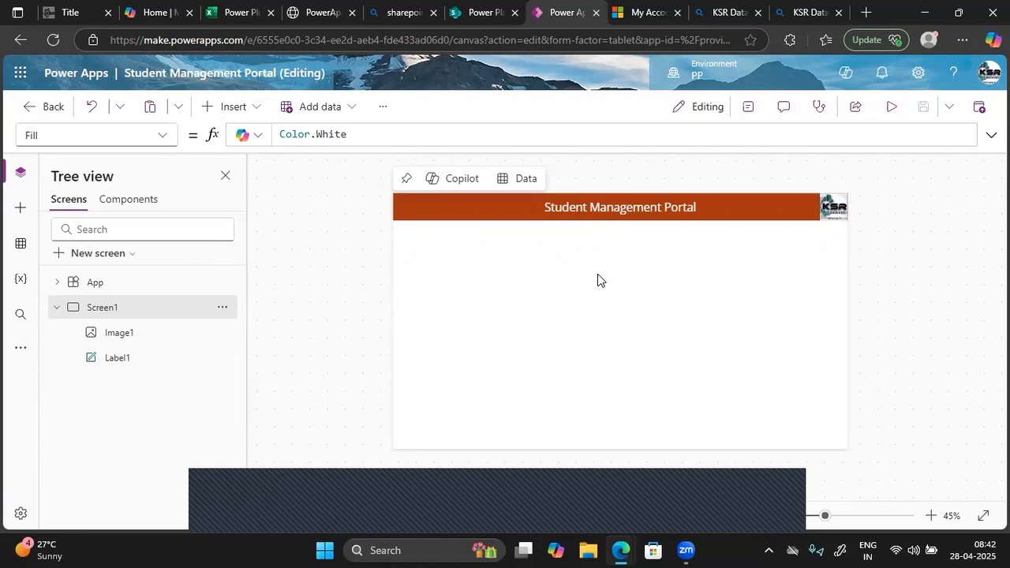
click(305, 112)
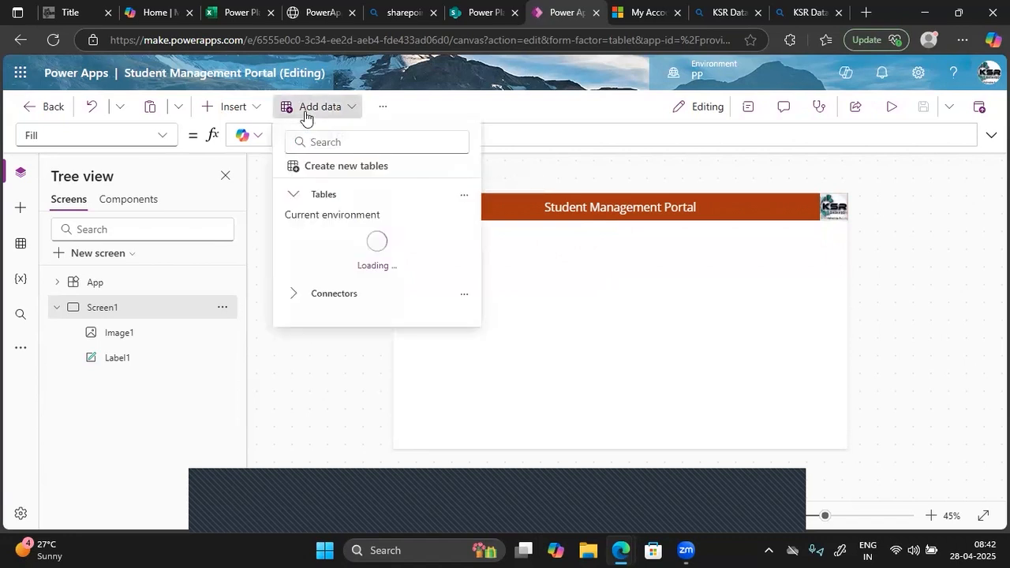
click(305, 114)
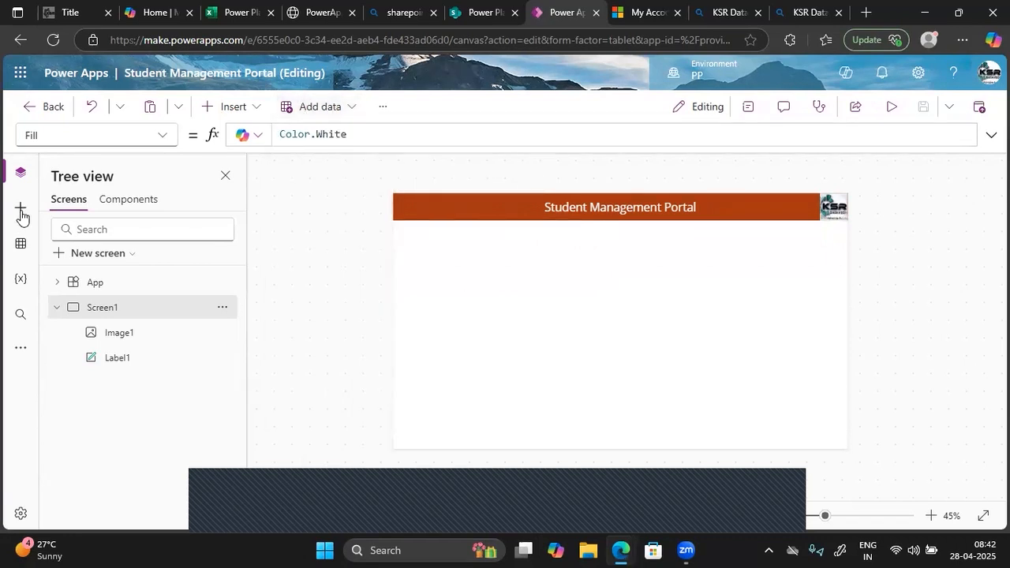
click(21, 214)
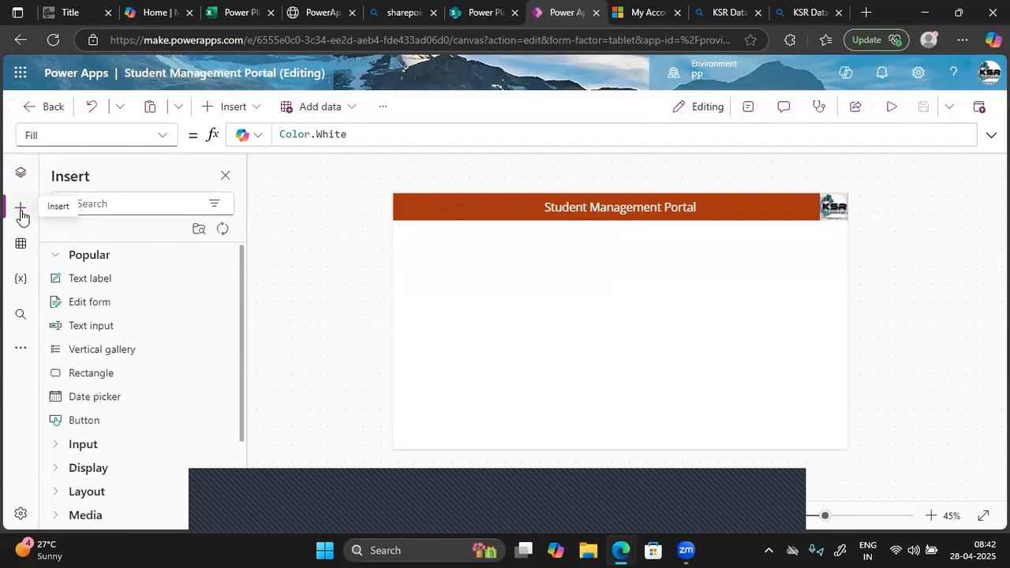
Show the app's data sources and browse the Dataverse tables that can be added.
click(21, 246)
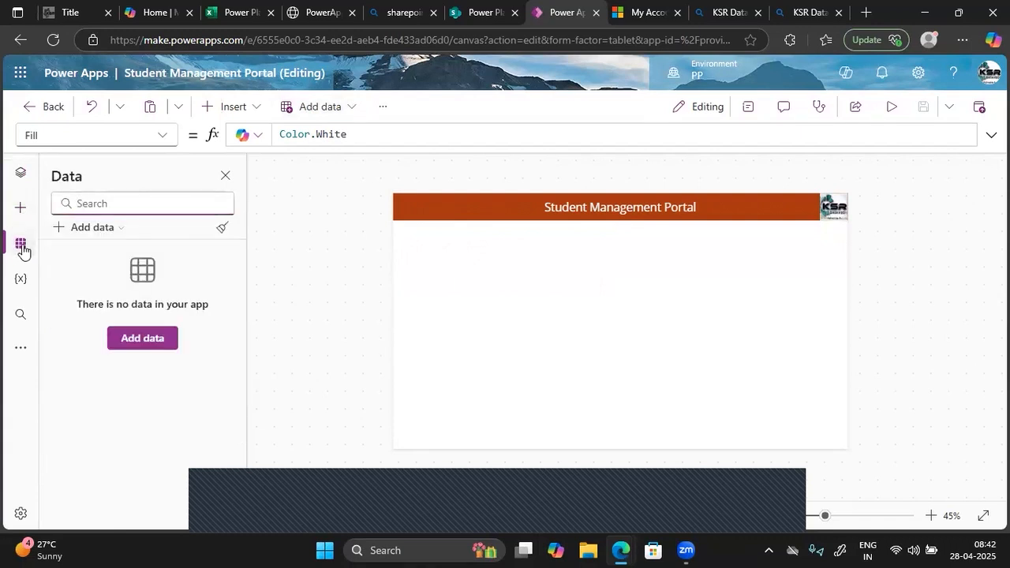
click(142, 349)
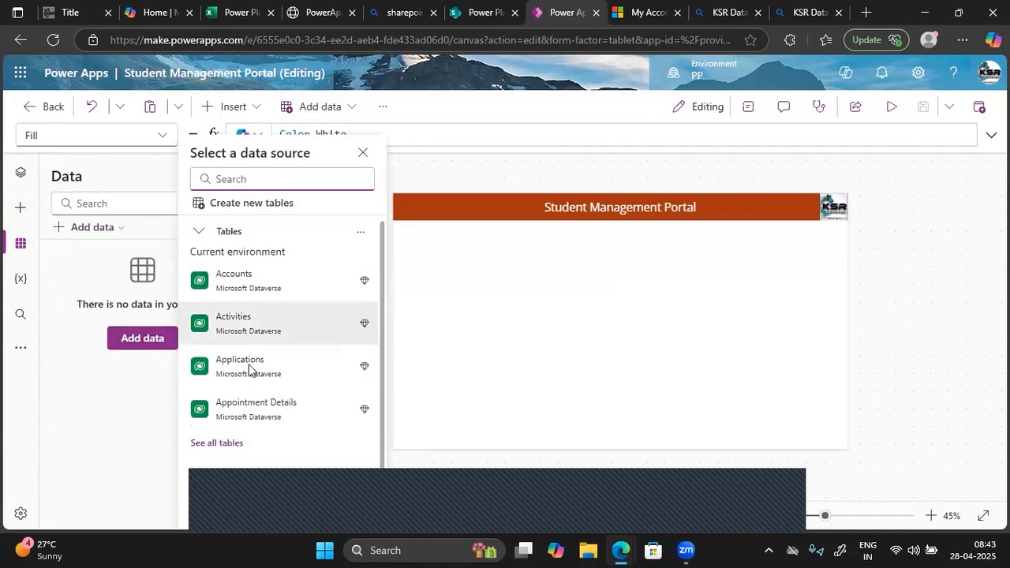
scroll(249, 364, down, 1)
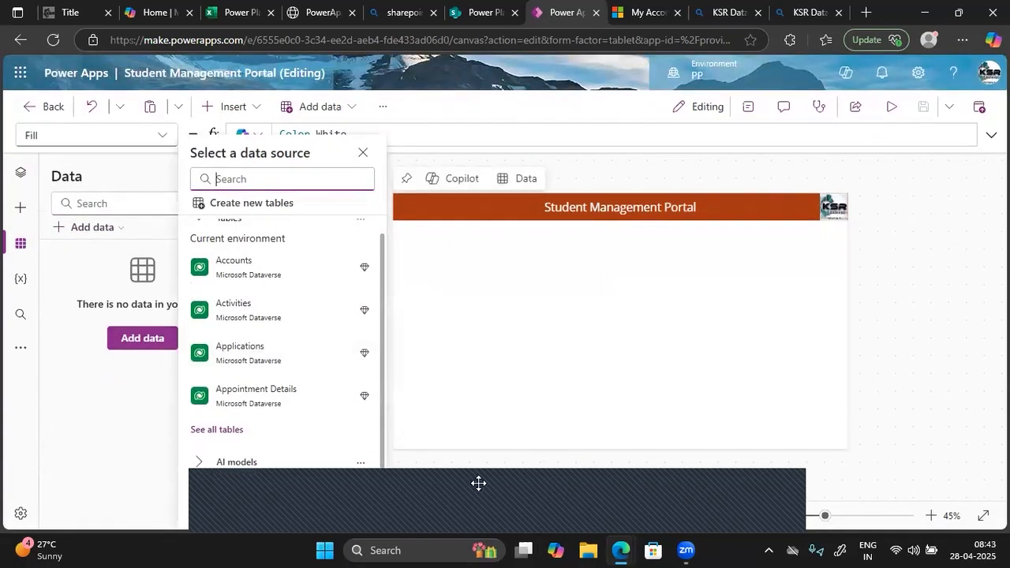
click(460, 465)
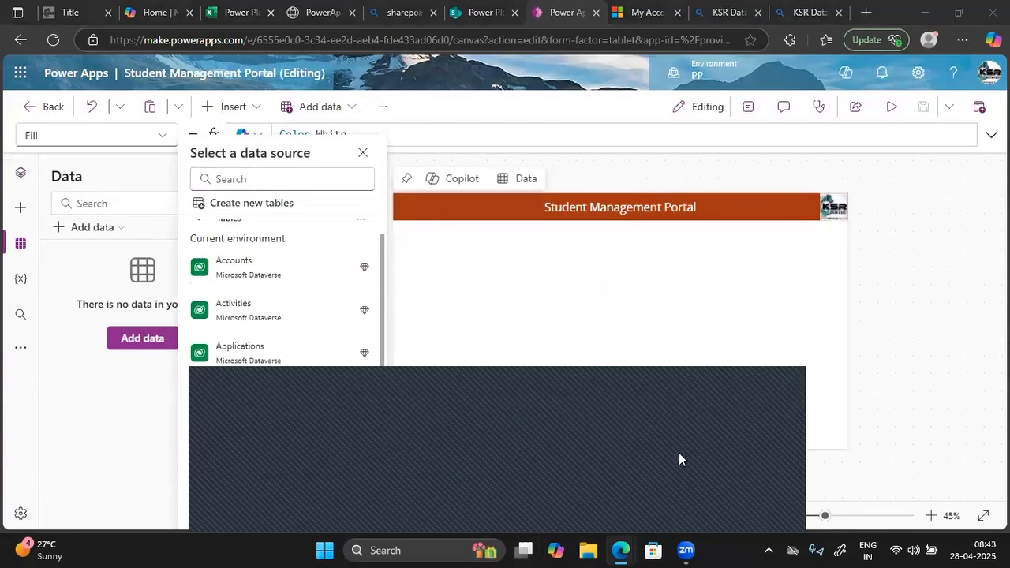
click(748, 460)
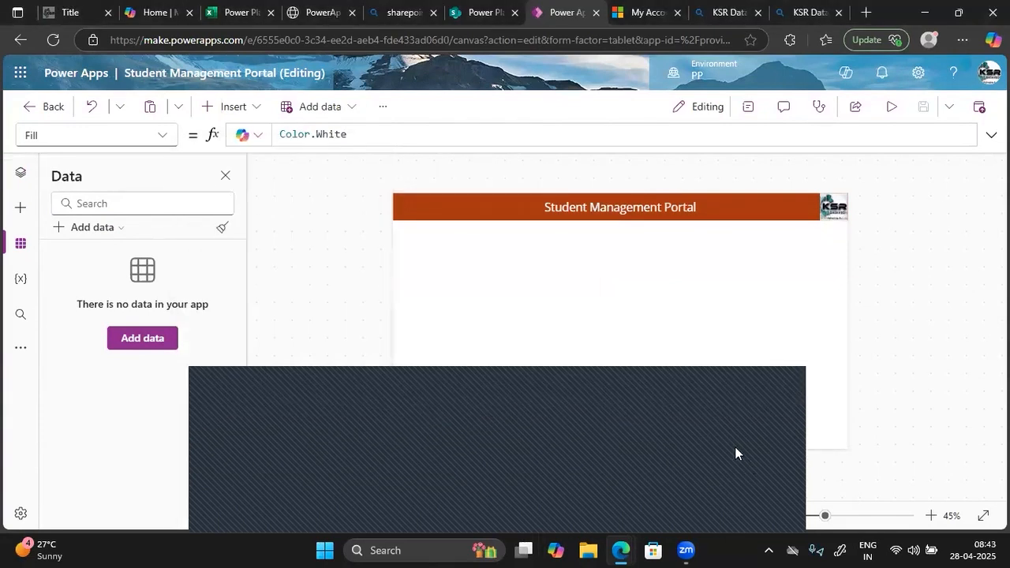
Choose SharePoint as the data source, use its existing connection, and connect to the Power Platform March 2025 MB site.
click(138, 338)
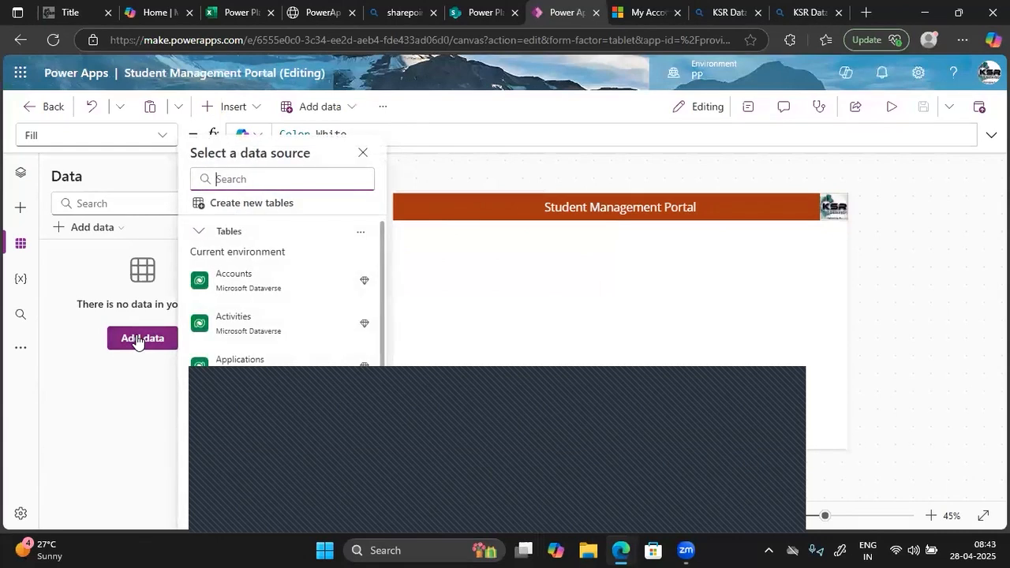
scroll(198, 496, down, 1)
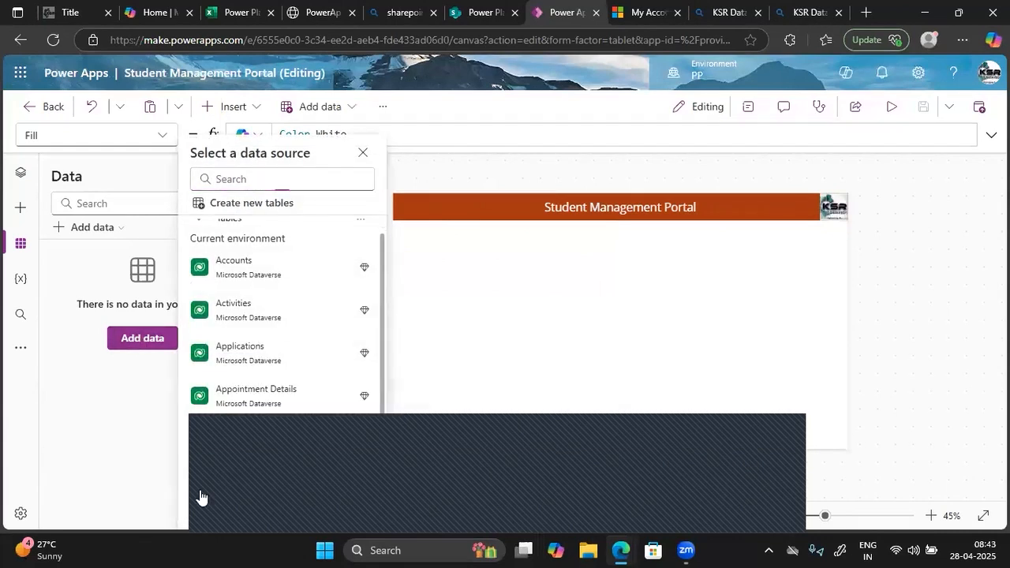
scroll(216, 417, down, 2)
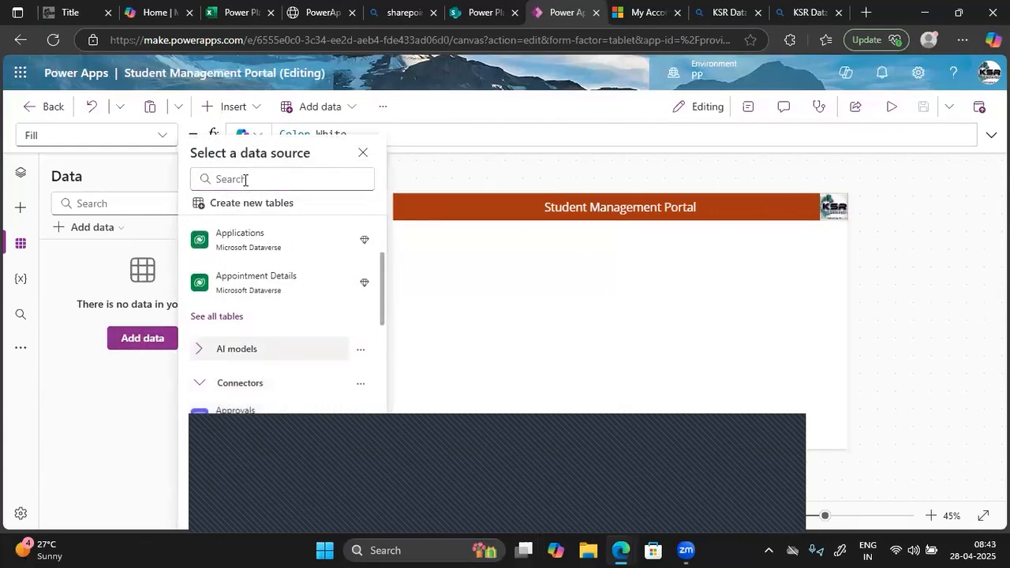
scroll(229, 357, down, 1)
scroll(223, 359, down, 5)
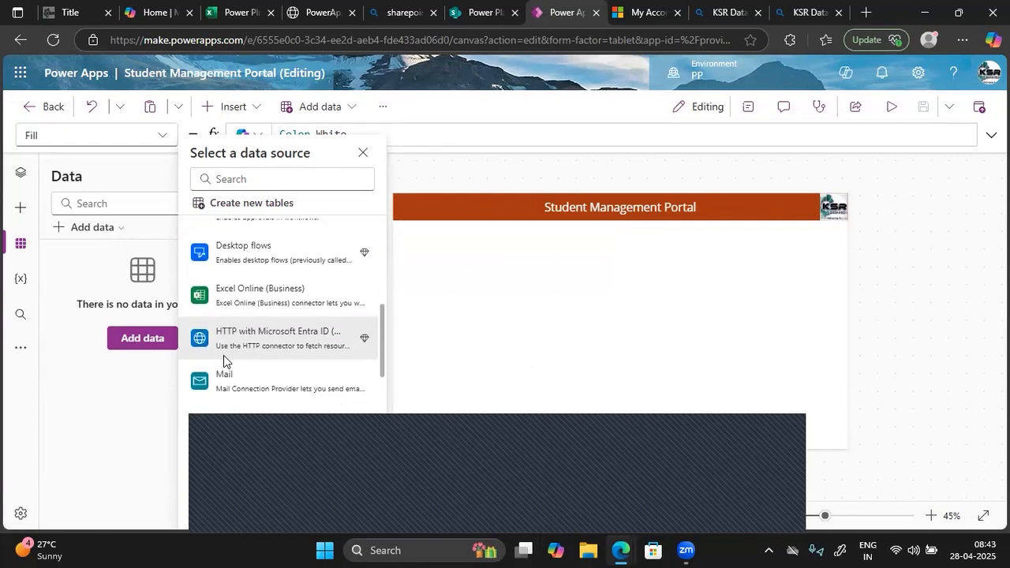
scroll(224, 357, down, 3)
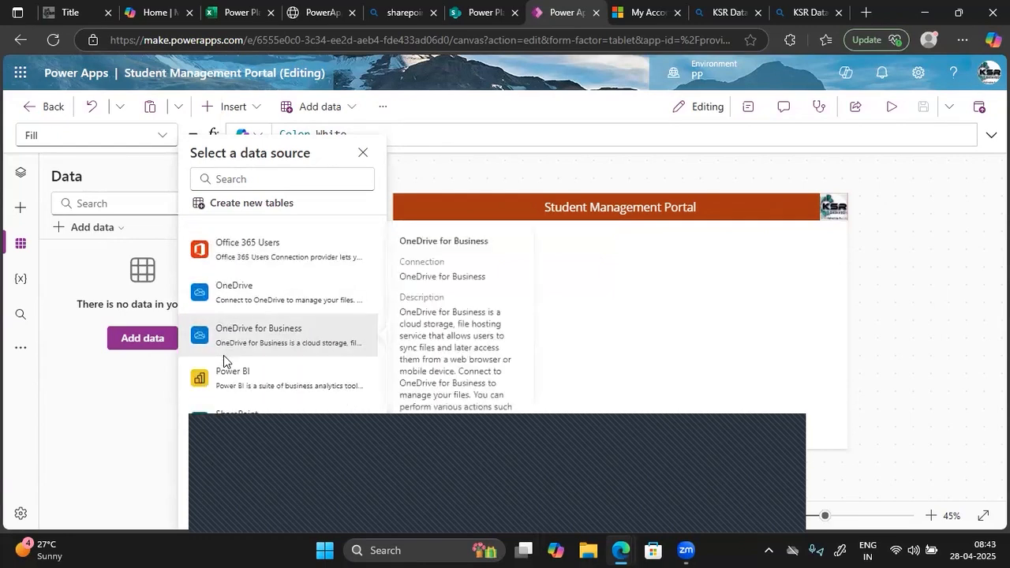
click(215, 426)
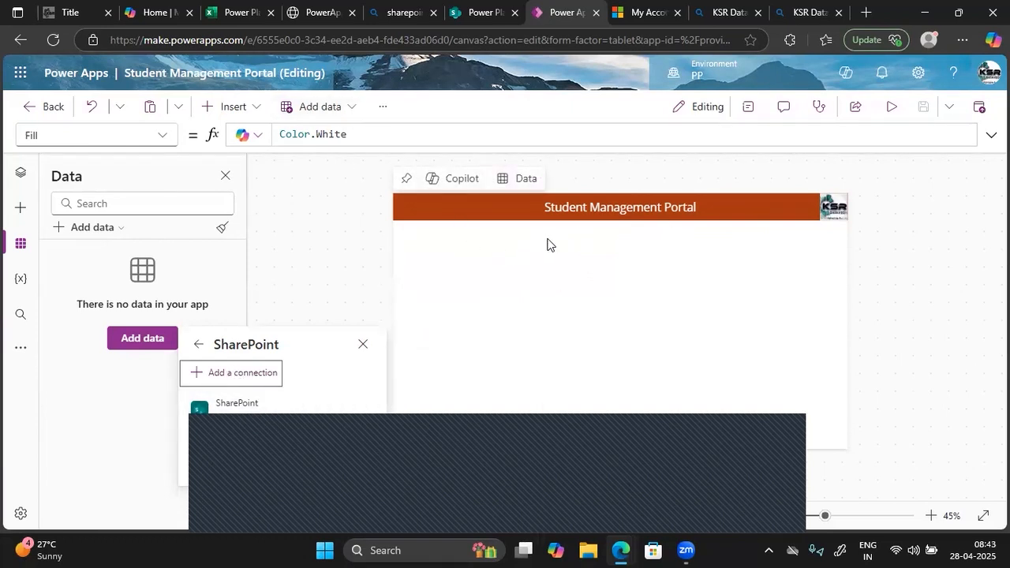
click(232, 420)
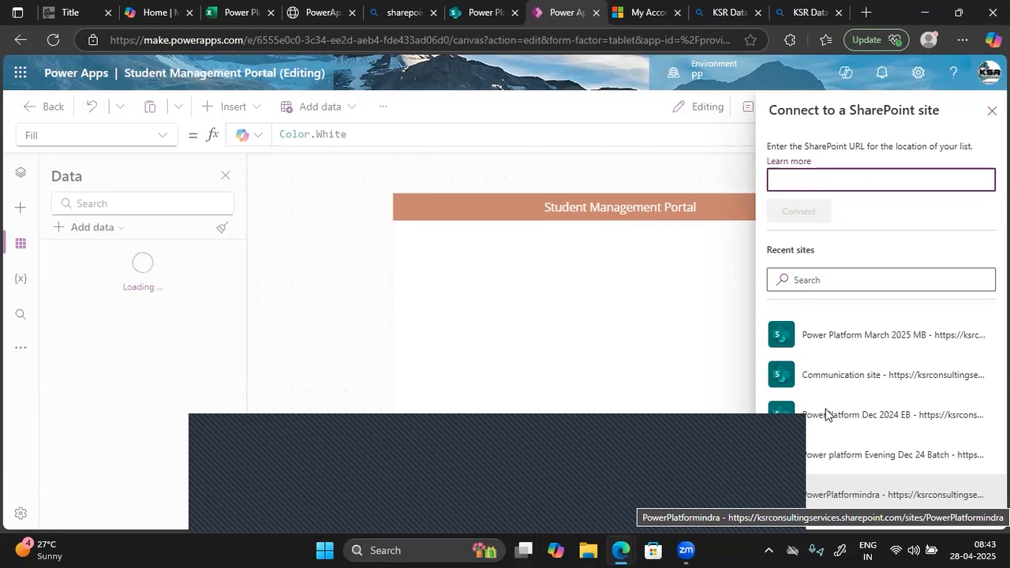
click(853, 343)
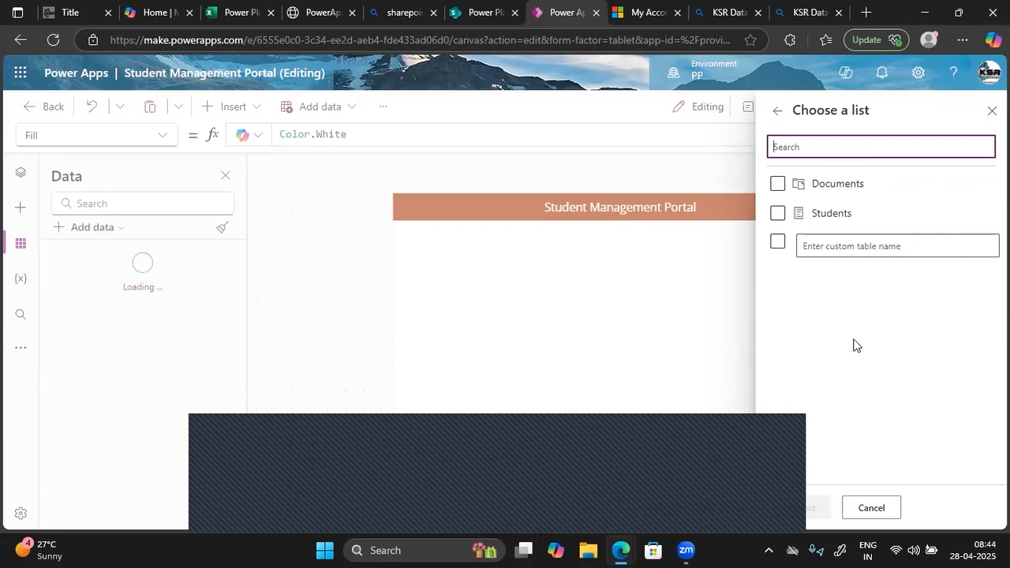
Connect the SharePoint Students list to the app as a data source and save the app.
click(777, 214)
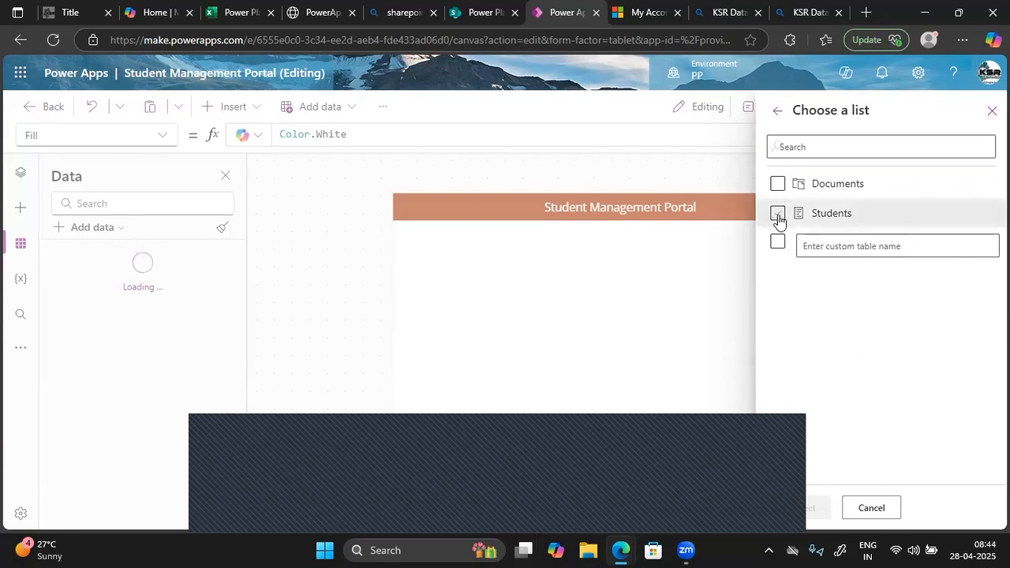
click(800, 511)
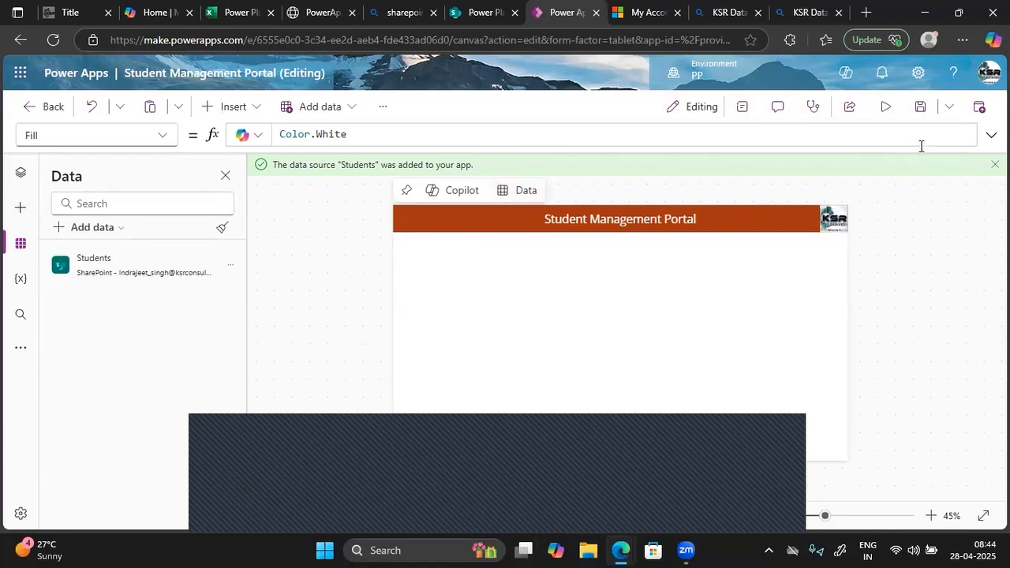
click(918, 111)
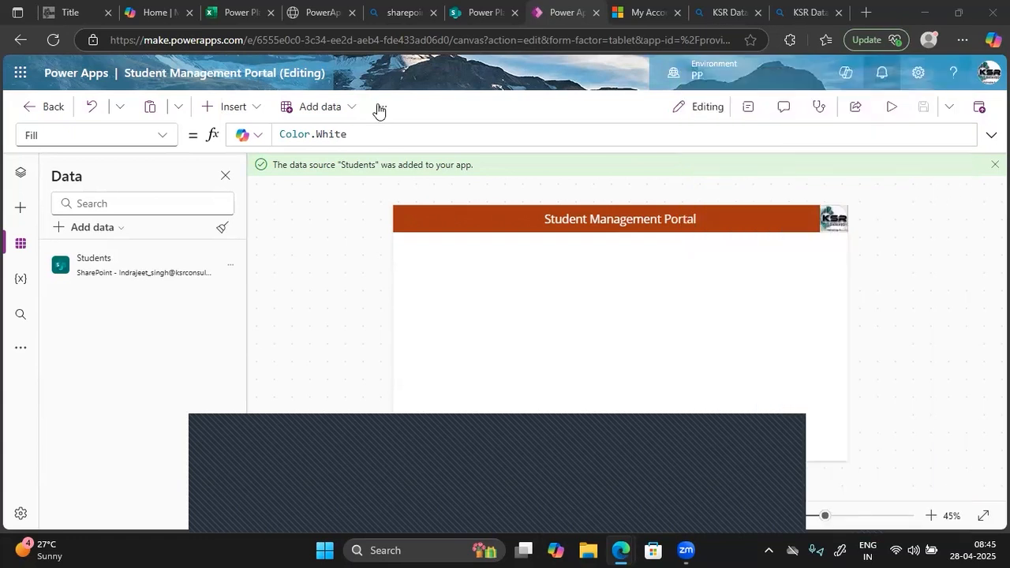
Examine the app's General, Display and Updates settings, including the auto save option, and close the settings.
click(384, 108)
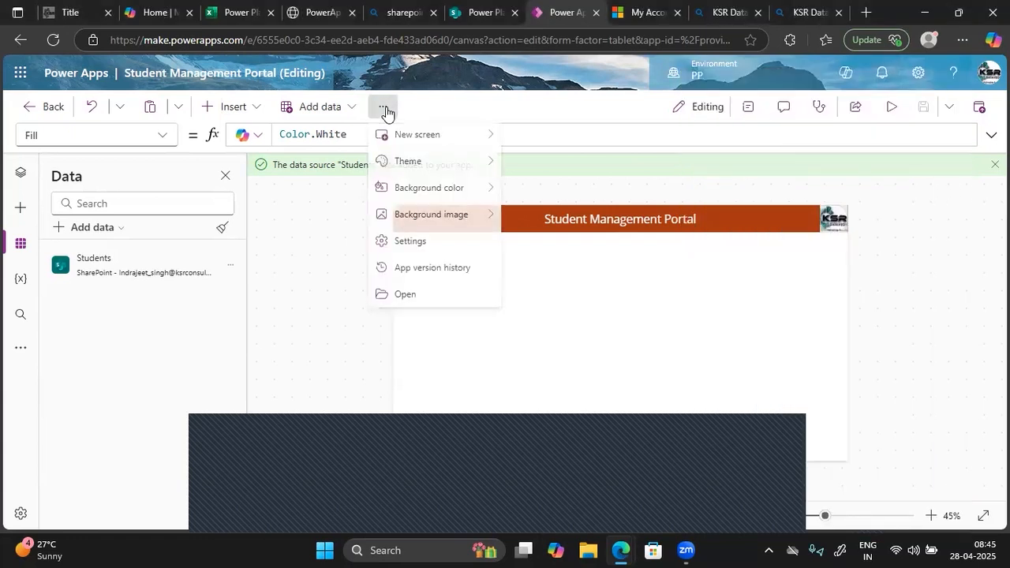
click(404, 240)
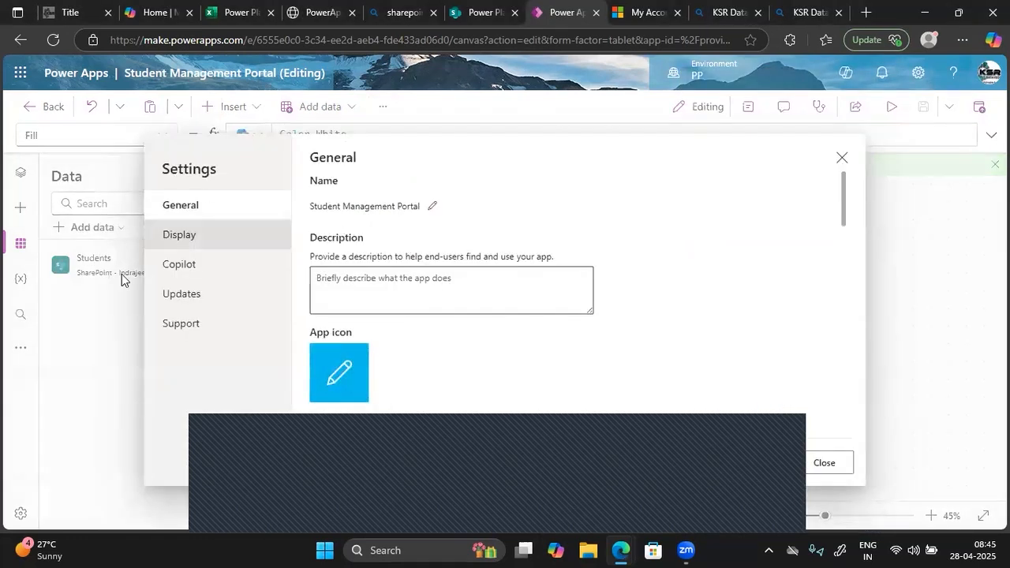
click(193, 297)
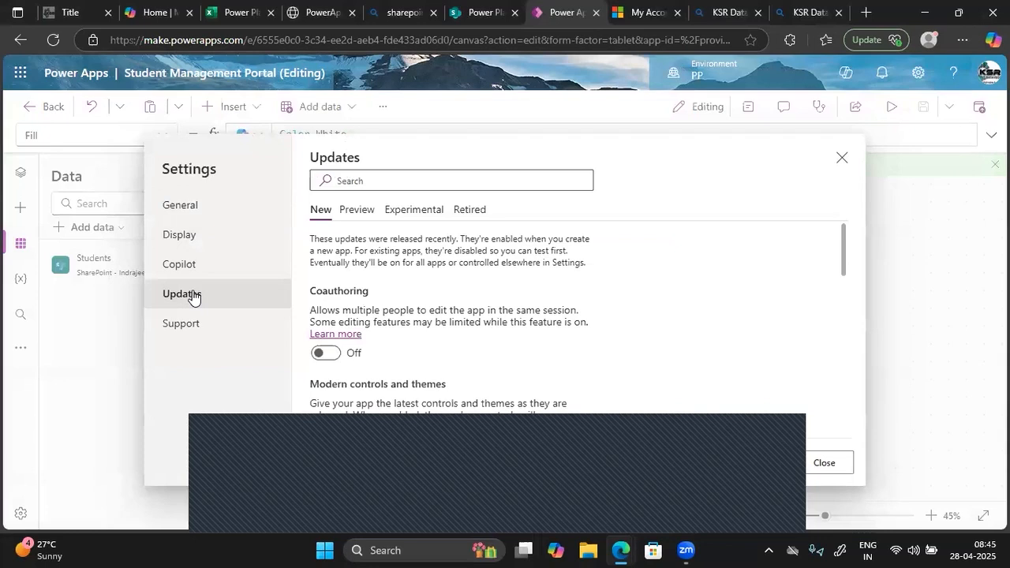
click(195, 220)
scroll(377, 309, down, 4)
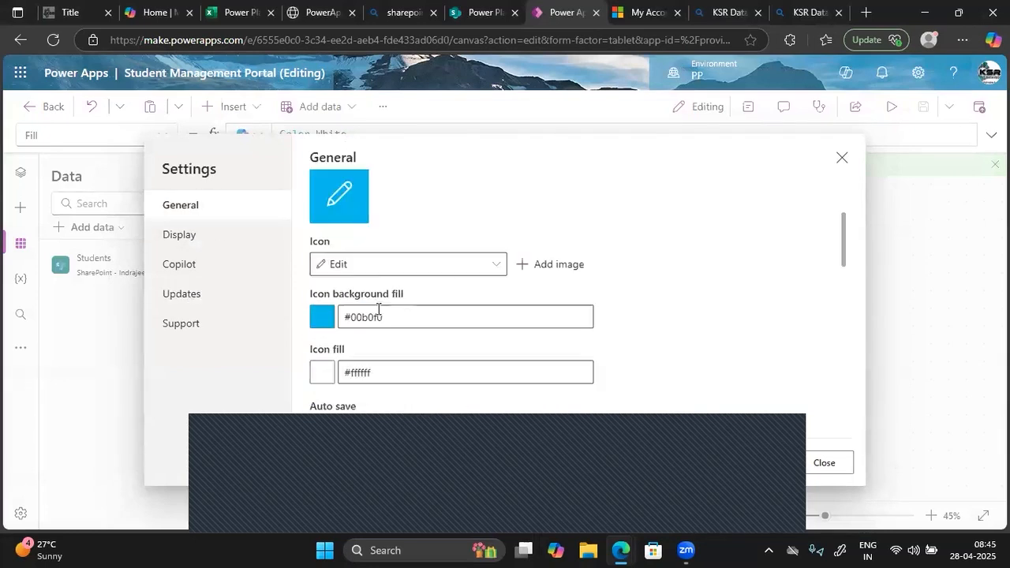
click(184, 239)
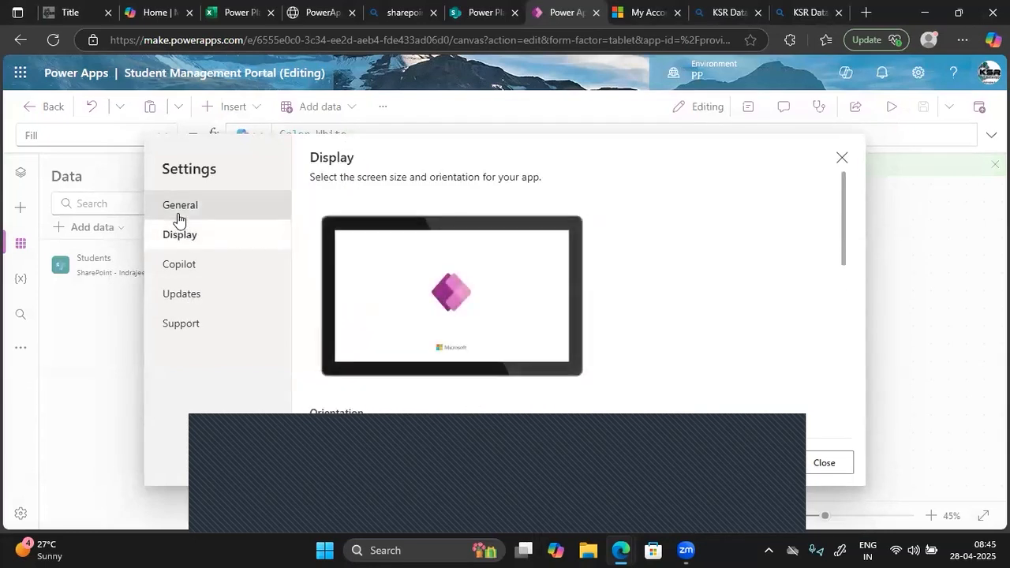
click(181, 218)
scroll(385, 331, down, 5)
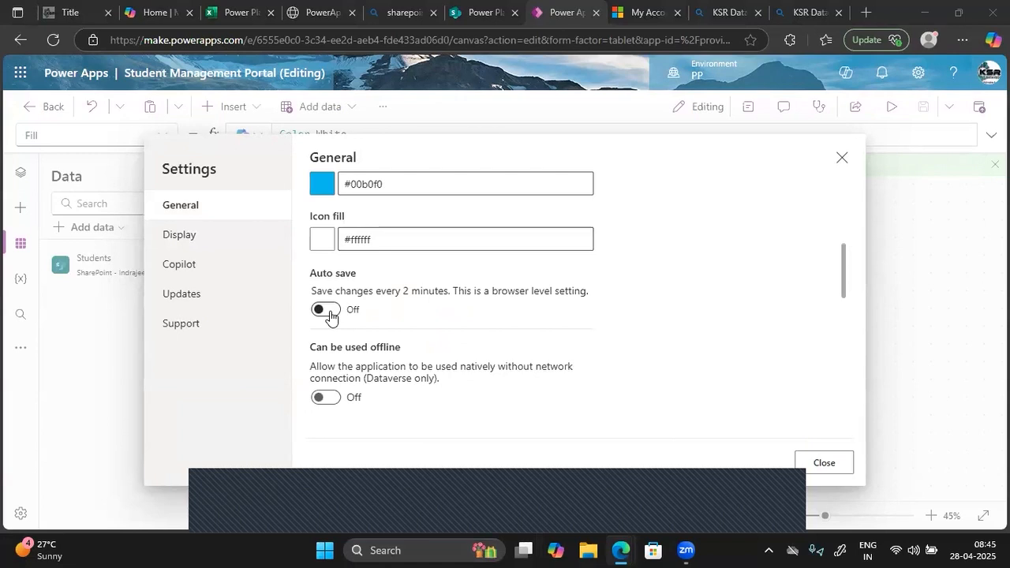
click(824, 465)
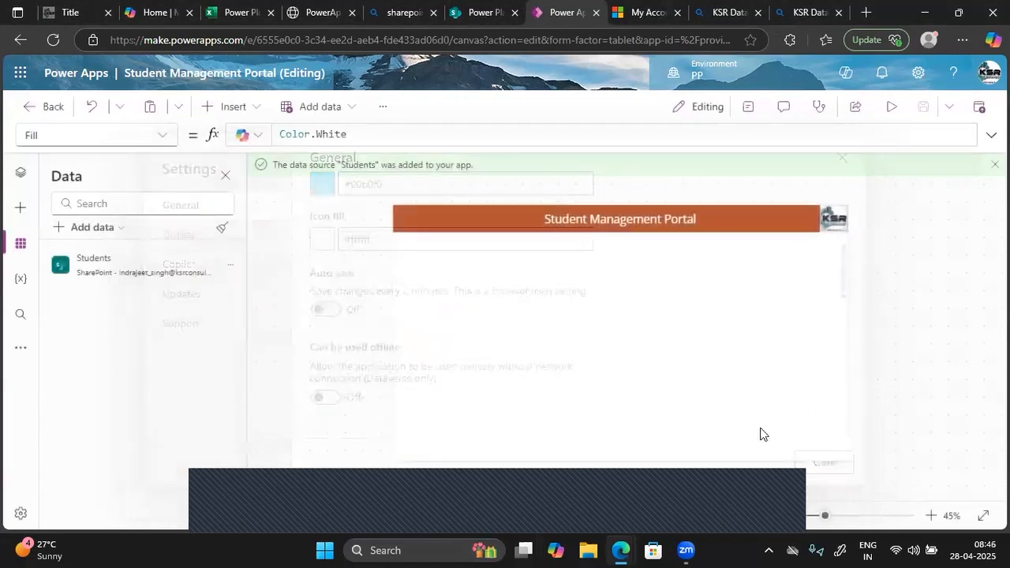
click(360, 508)
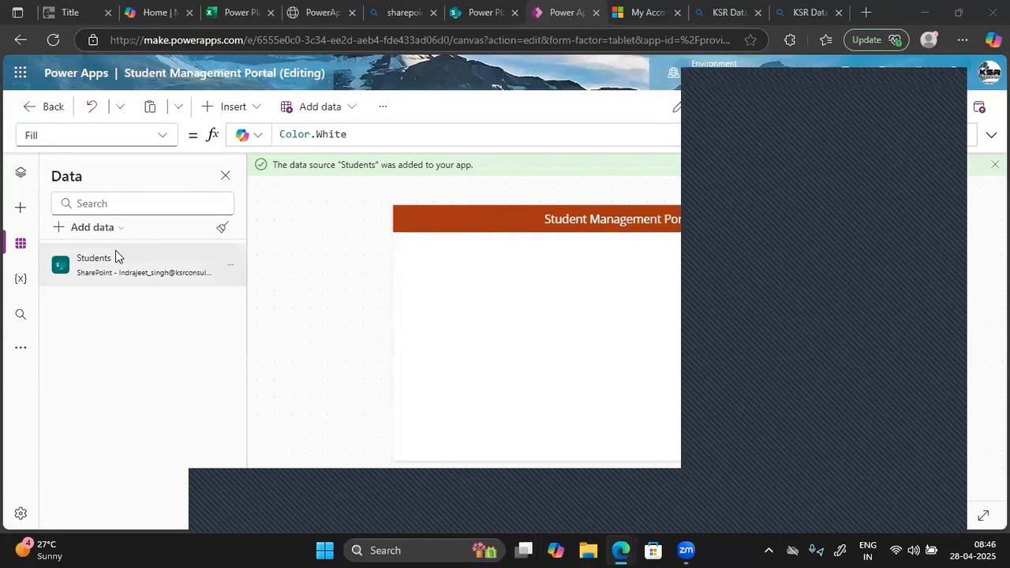
Add the Dataverse Accounts table as a data source and remove it from the app again.
click(104, 232)
click(104, 232)
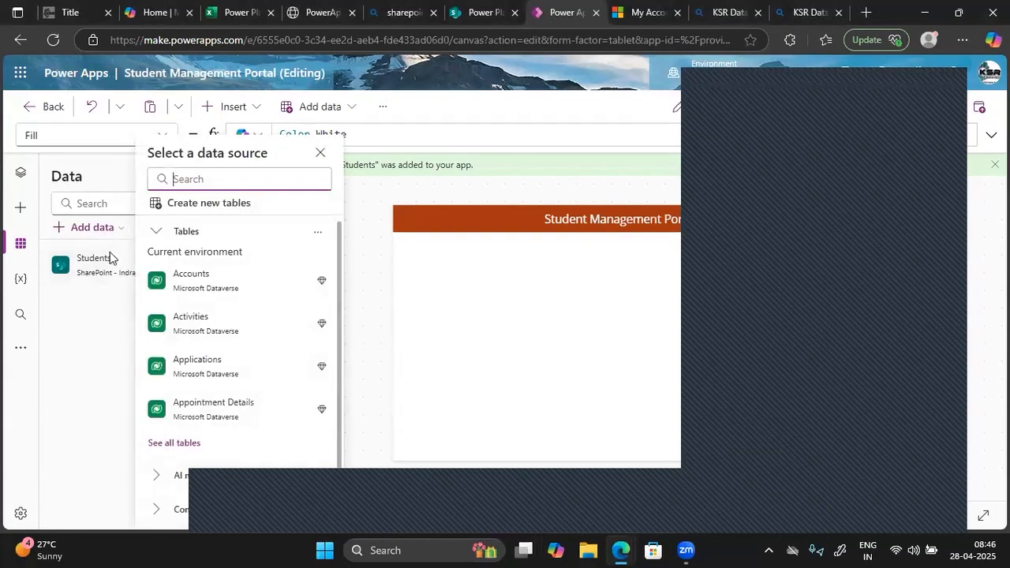
click(191, 289)
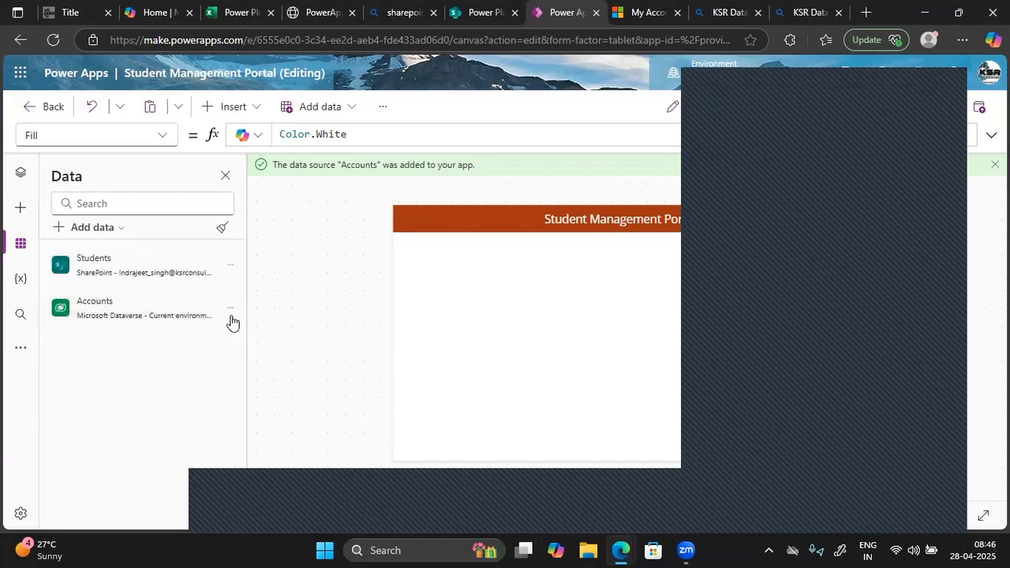
click(230, 312)
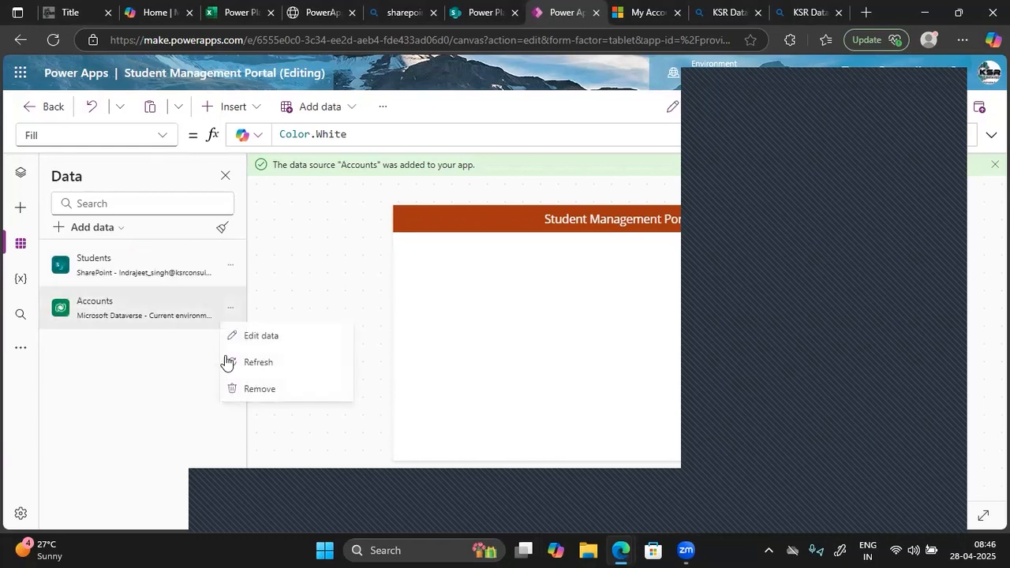
click(259, 390)
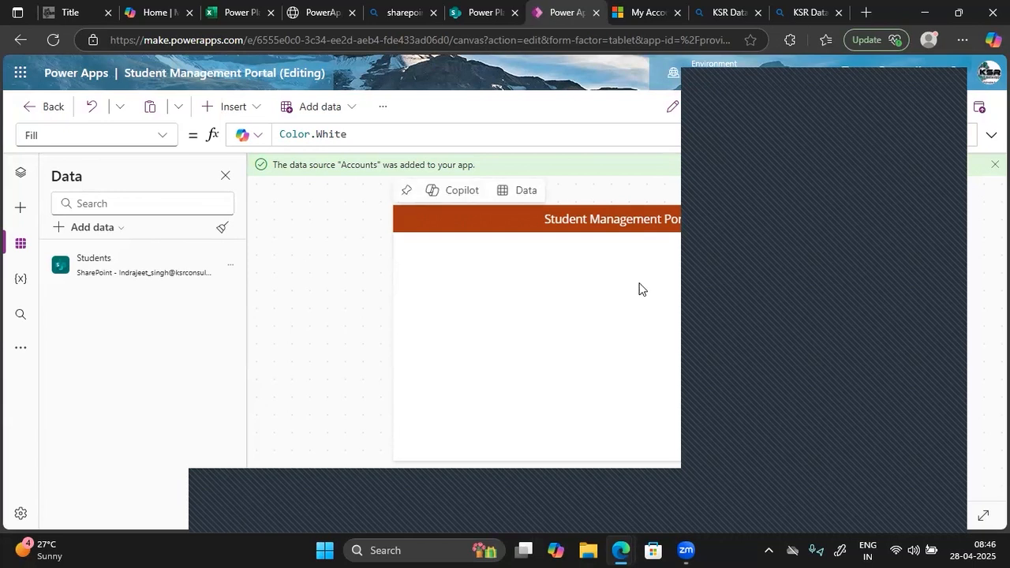
Look through the General, Display, Copilot and Updates pages of the app settings and close the settings.
click(910, 169)
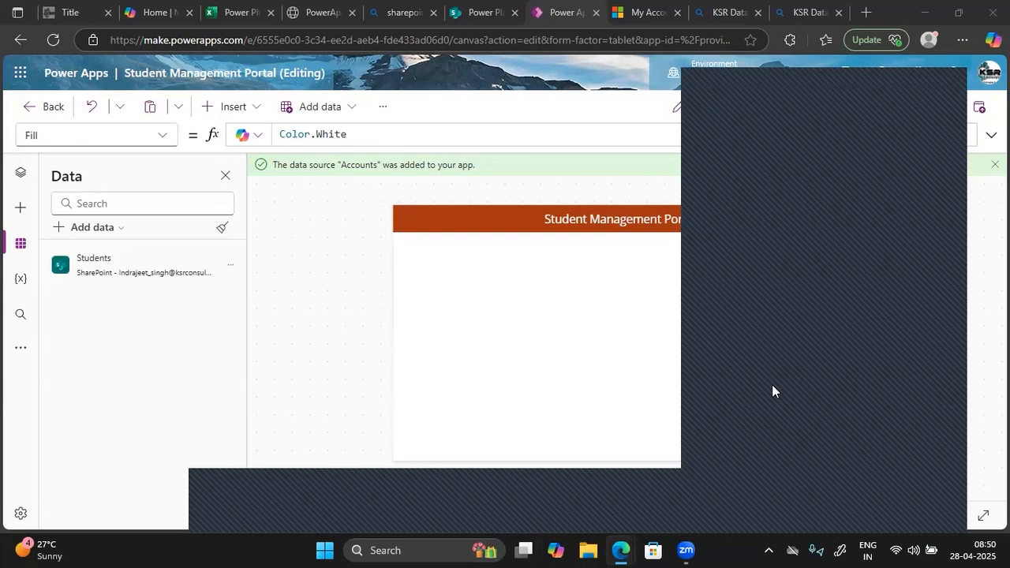
click(383, 107)
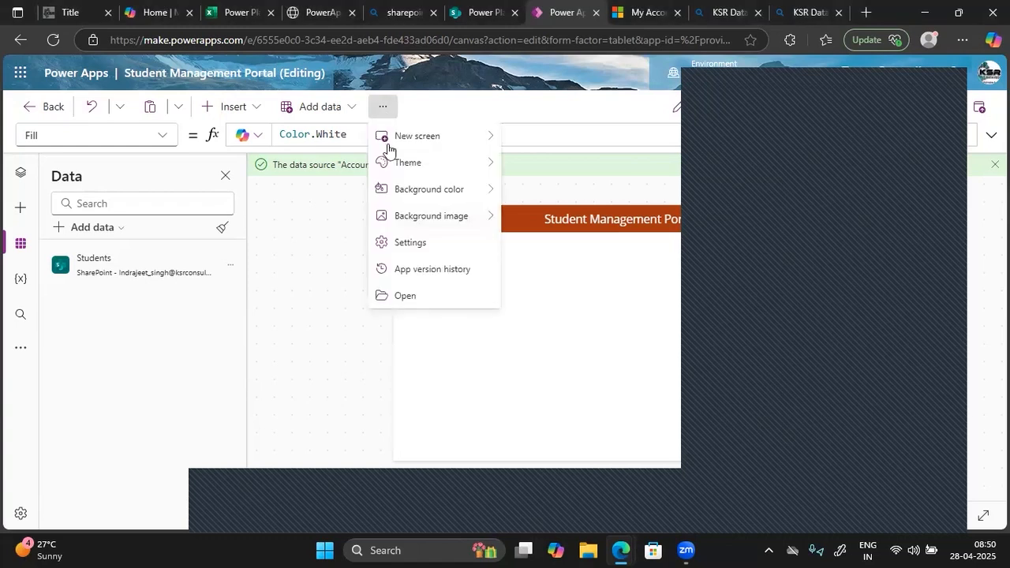
click(410, 245)
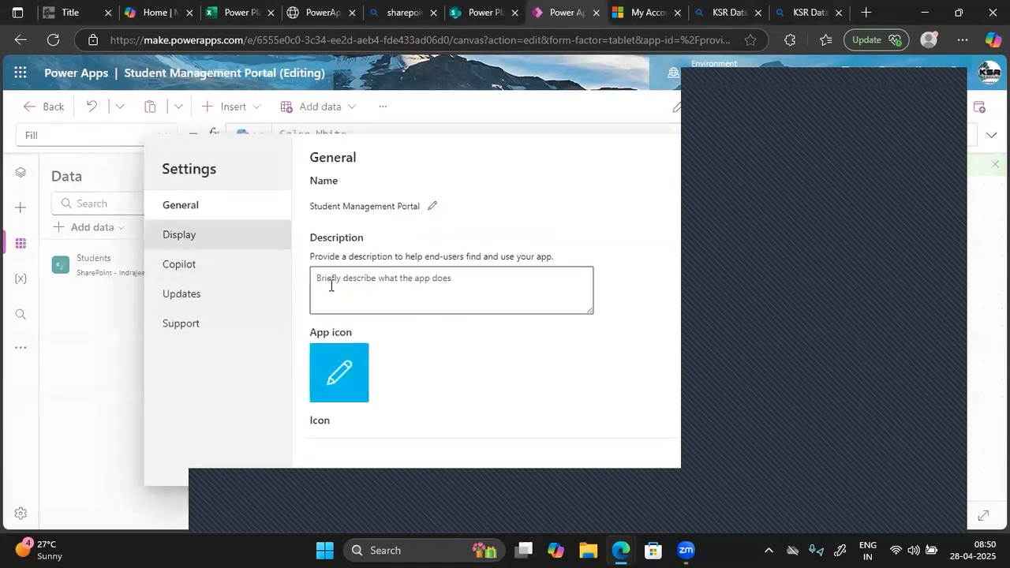
scroll(330, 285, down, 6)
scroll(329, 286, down, 4)
click(190, 242)
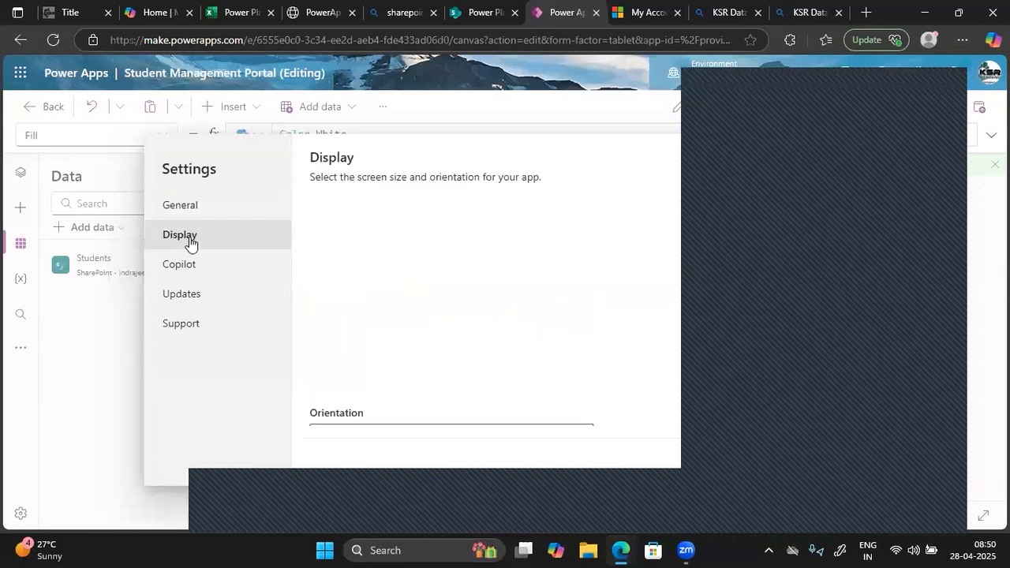
click(185, 268)
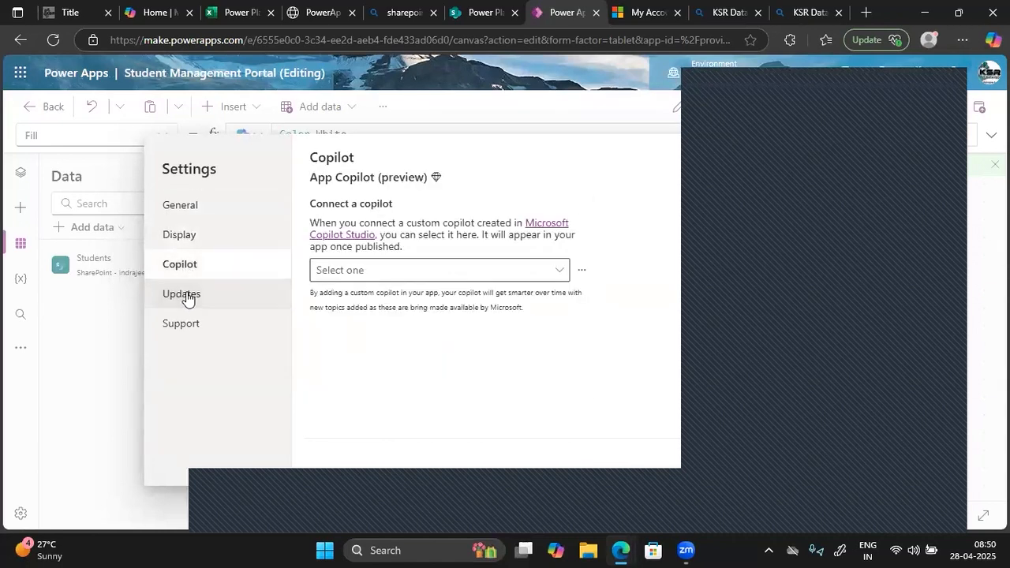
click(187, 298)
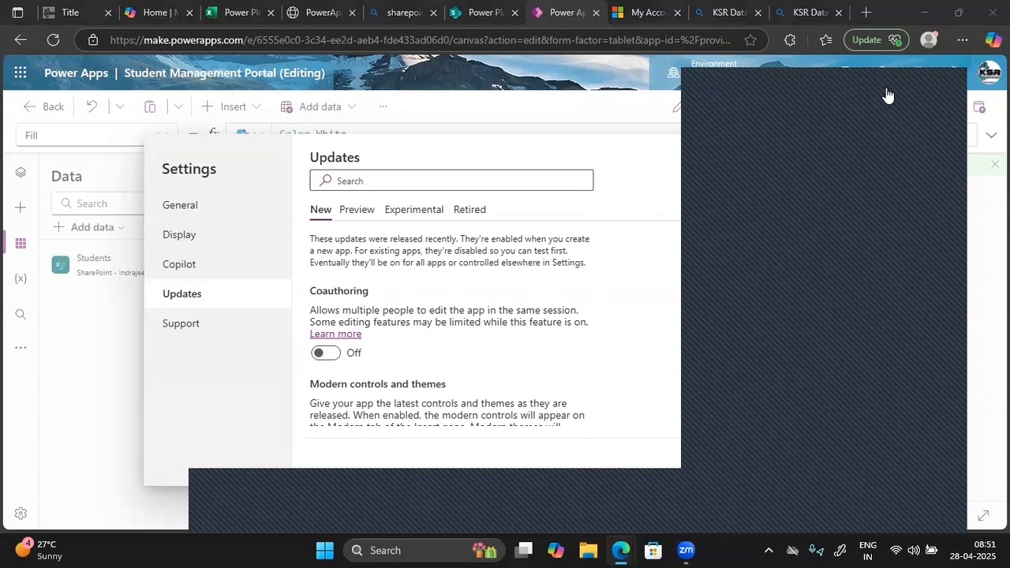
click(841, 162)
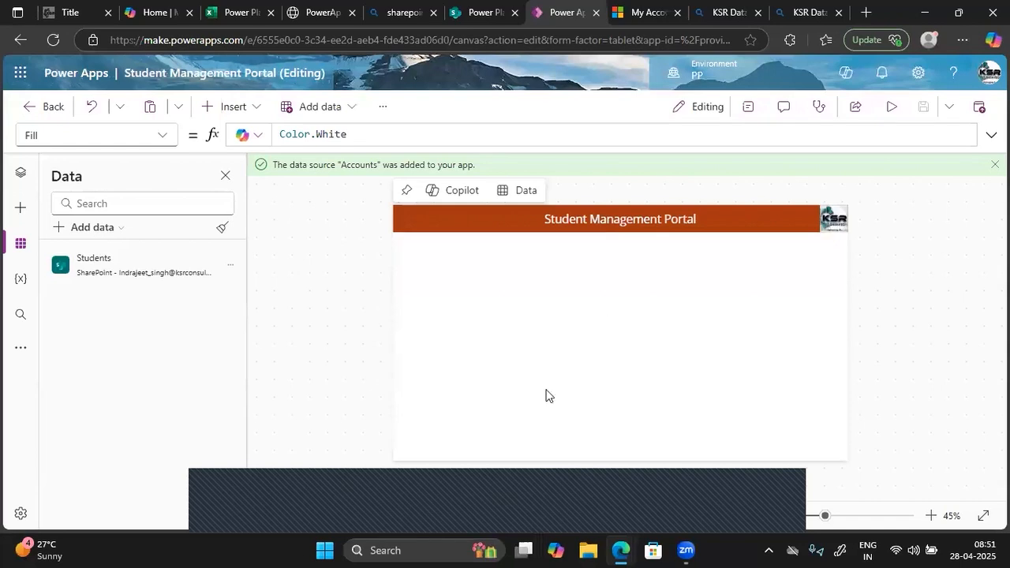
click(358, 507)
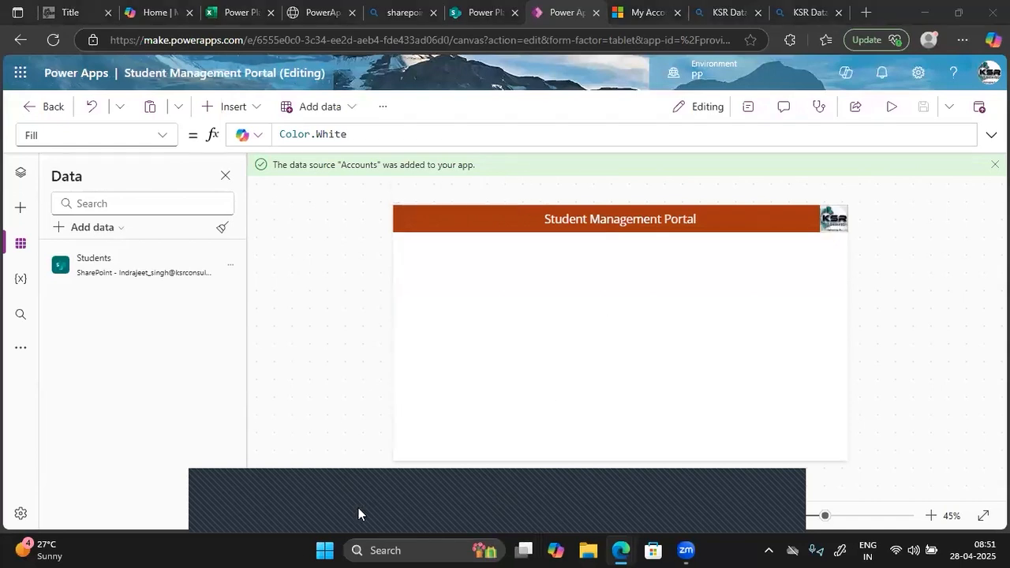
click(603, 357)
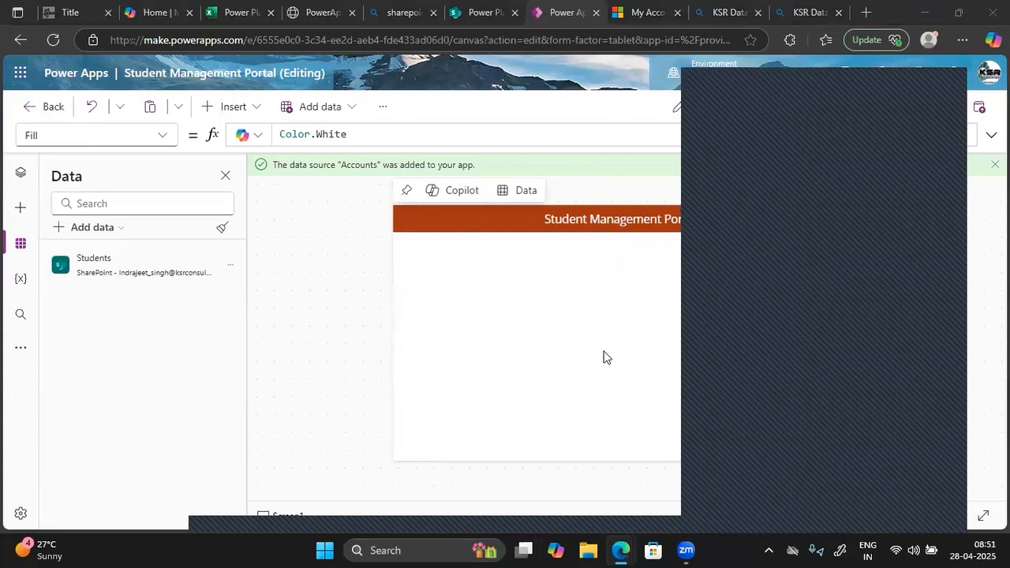